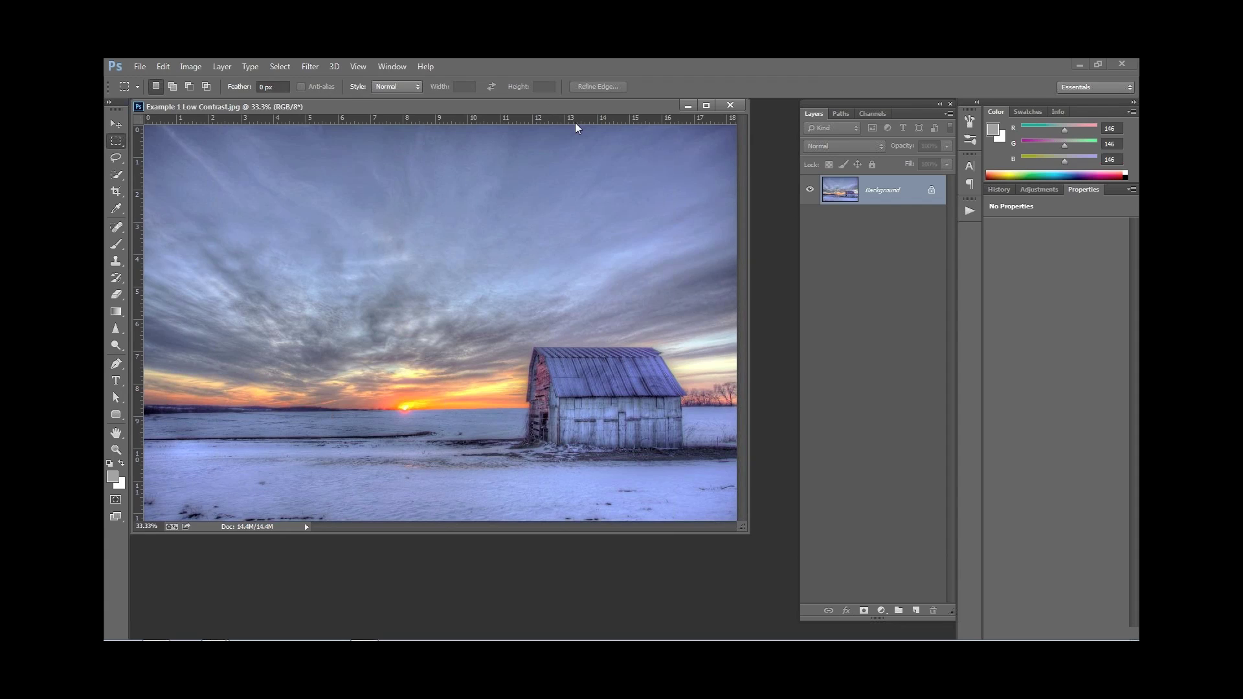
# Step: Add a Gradient Map adjustment layer above the barn photo using the Black, White gradient preset
pyautogui.moveTo(554, 106); pyautogui.dragTo(570, 121)
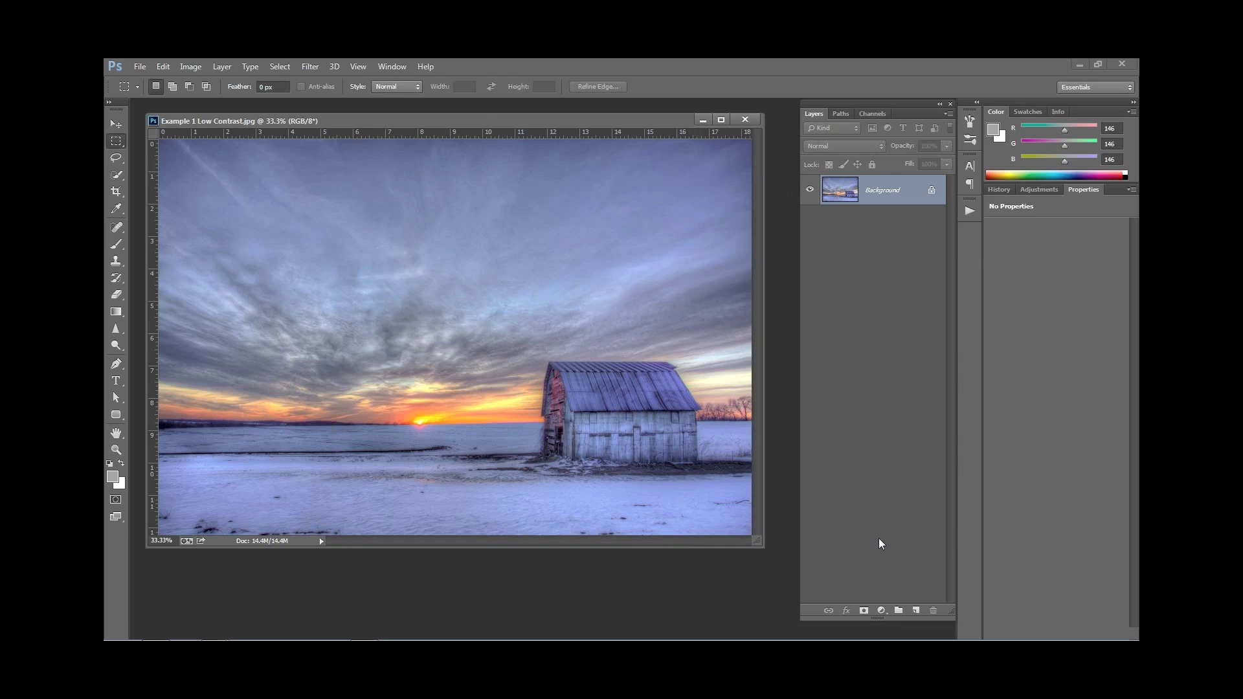
pyautogui.click(881, 610)
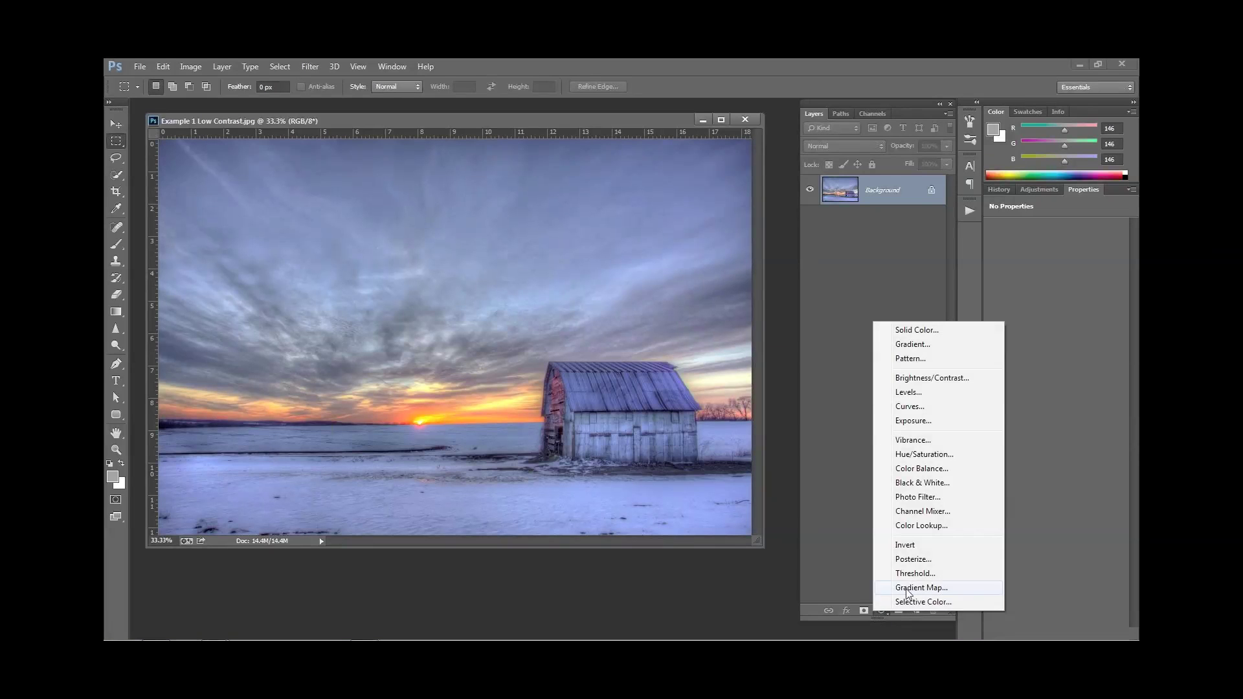
pyautogui.click(909, 588)
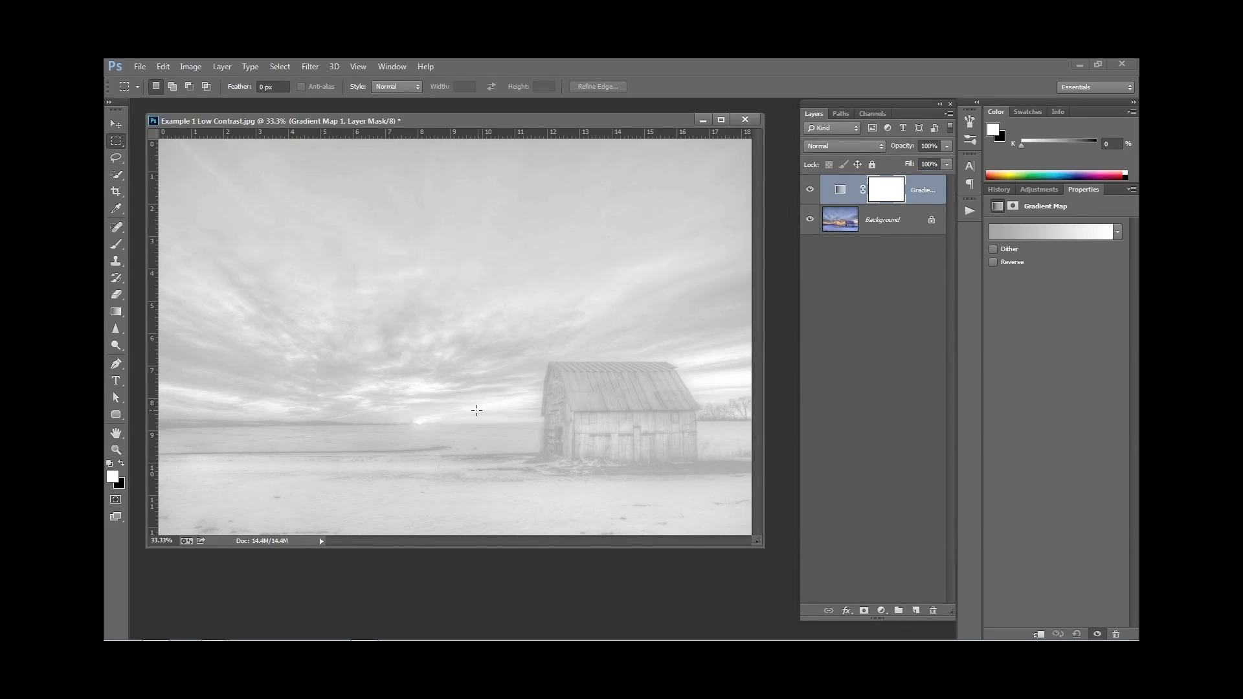
pyautogui.click(1036, 232)
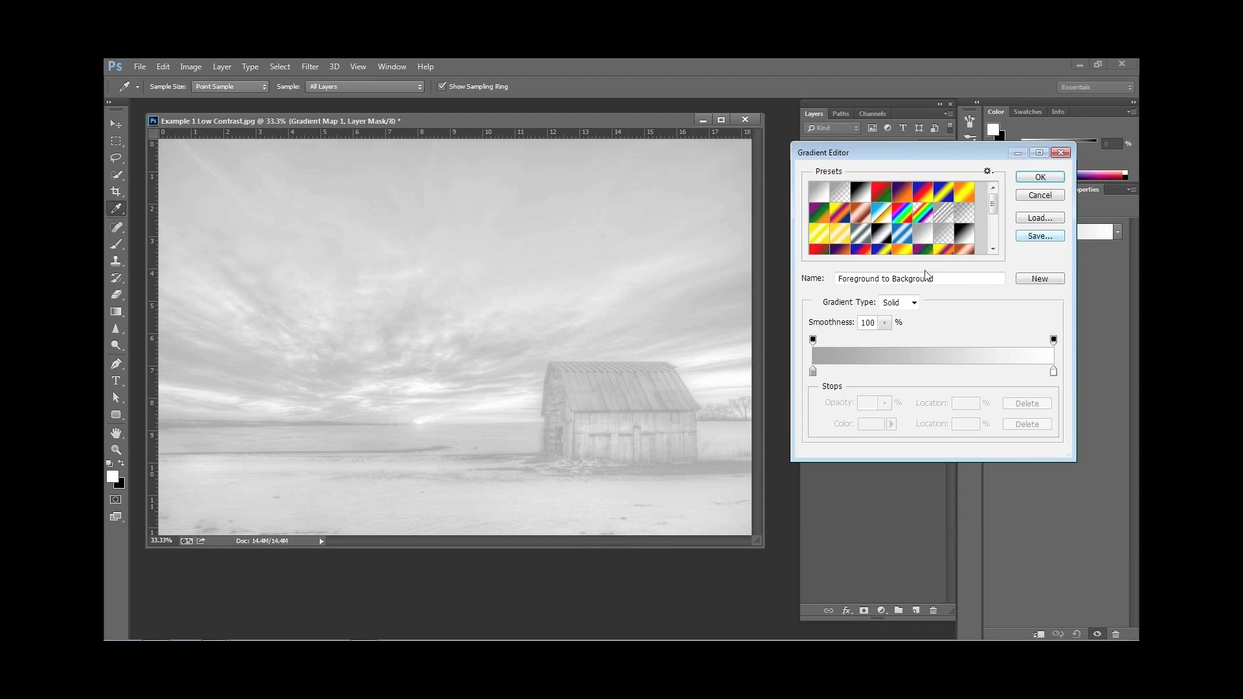
pyautogui.click(860, 192)
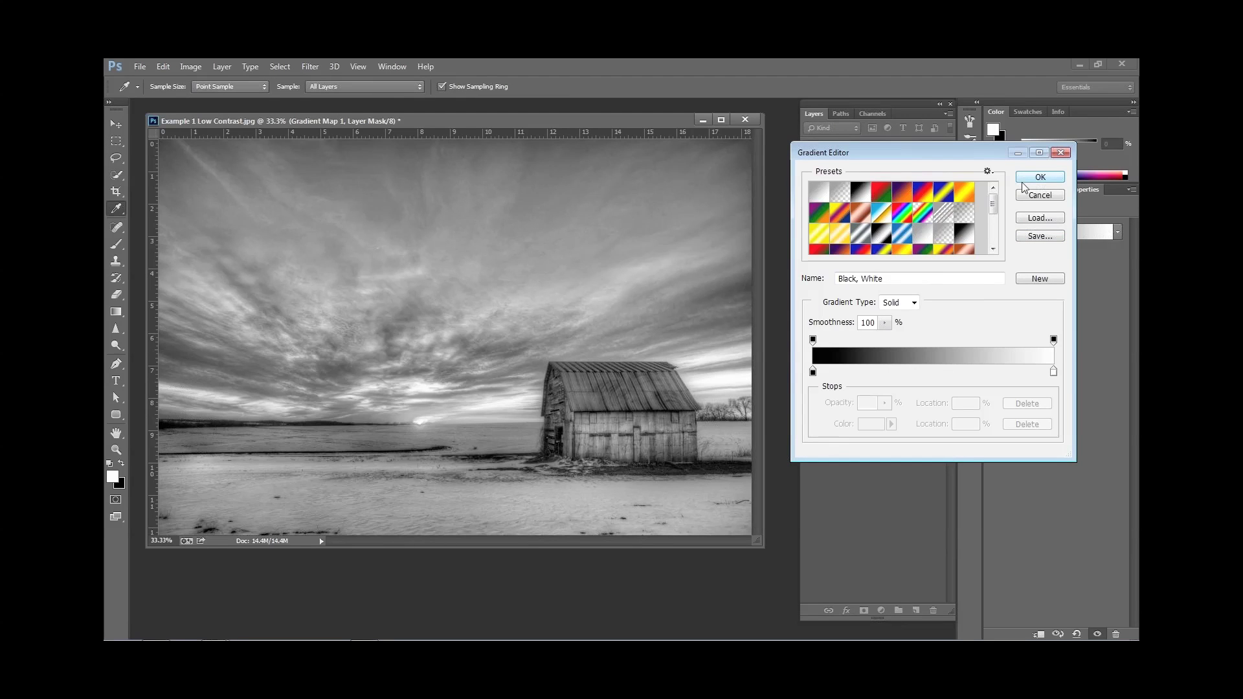
pyautogui.click(1026, 181)
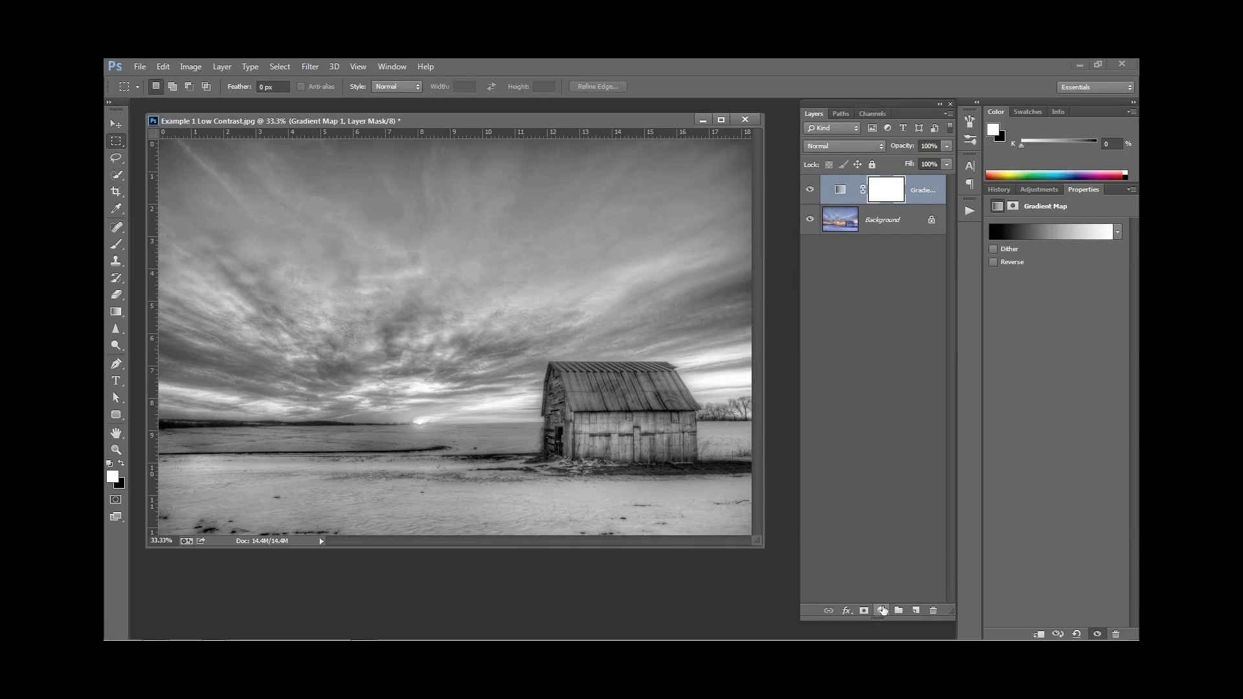
# Step: Add a Curves adjustment layer above the gradient map and preview shadow and highlight clipping at its black and white points
pyautogui.click(881, 610)
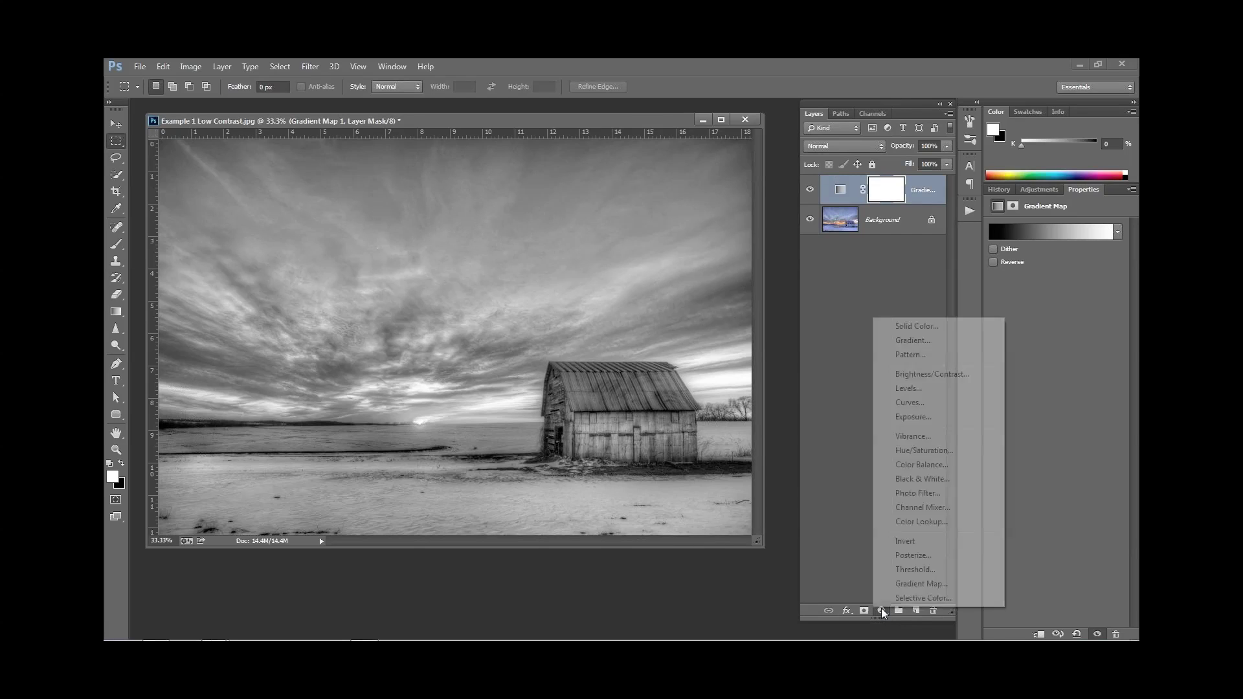
pyautogui.click(912, 411)
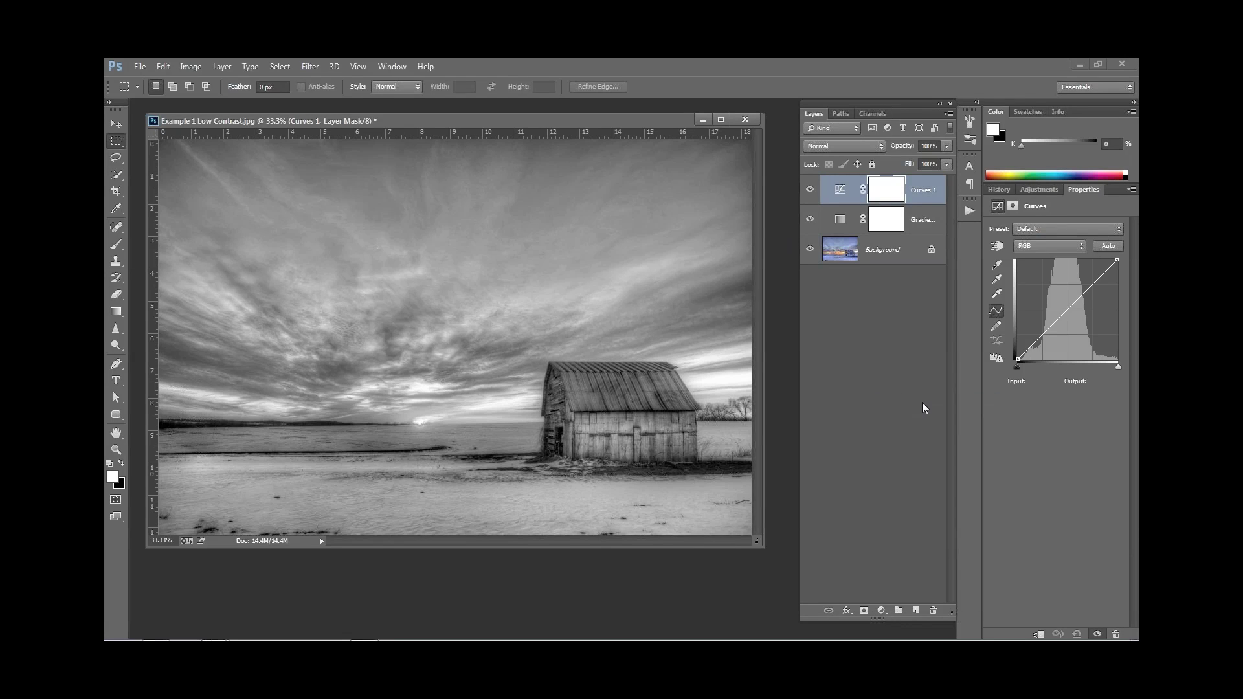
pyautogui.keyDown('alt'); pyautogui.click(1018, 370); pyautogui.keyUp('alt')
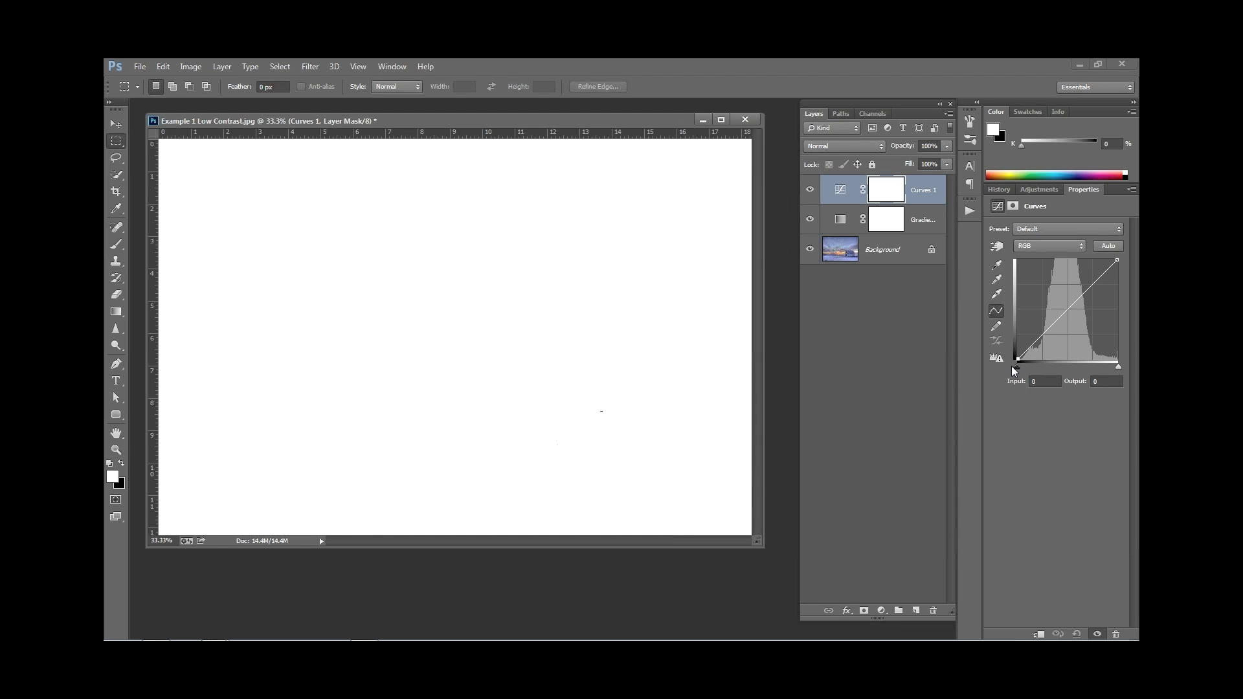
pyautogui.moveTo(1014, 371); pyautogui.dragTo(1014, 370)
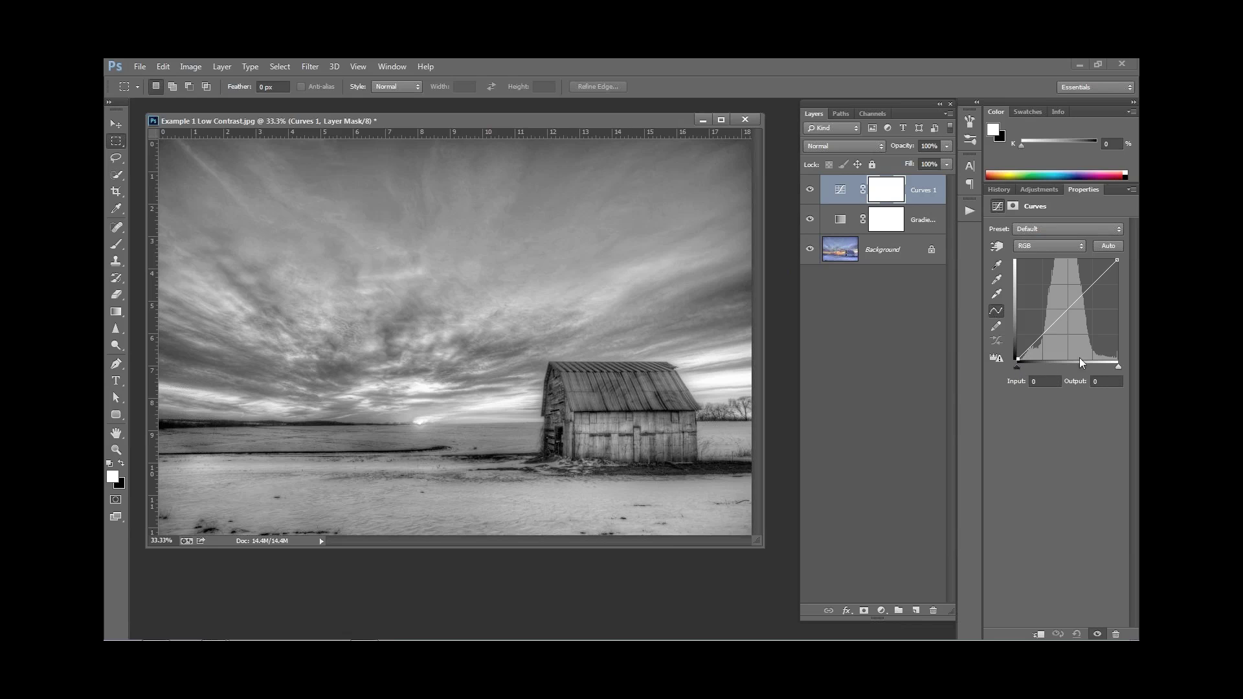
pyautogui.moveTo(1123, 373)
pyautogui.mouseDown()
pyautogui.moveTo(1097, 372)
pyautogui.moveTo(1118, 372)
pyautogui.mouseUp()
pyautogui.moveTo(1017, 367); pyautogui.dragTo(977, 374)
# Step: Hide the Curves and Gradient Map adjustment layers and duplicate the Background layer
pyautogui.click(810, 190)
pyautogui.click(810, 219)
pyautogui.click(832, 253)
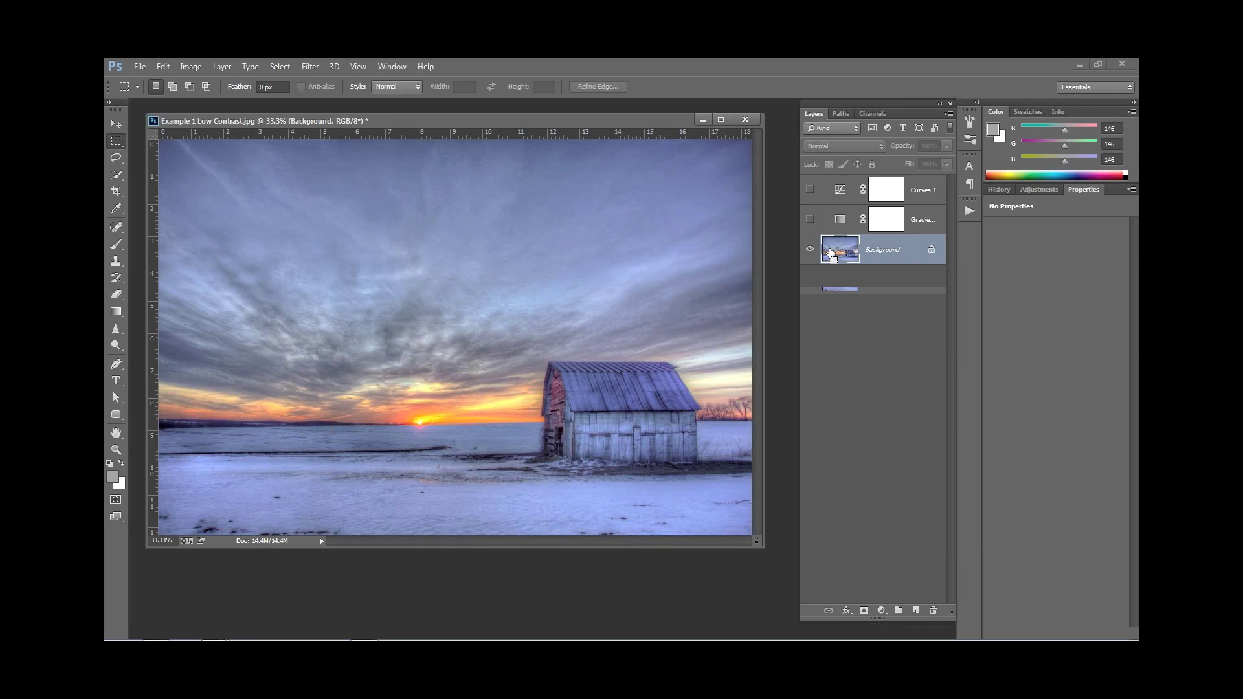
pyautogui.hotkey('ctrl', 'j')
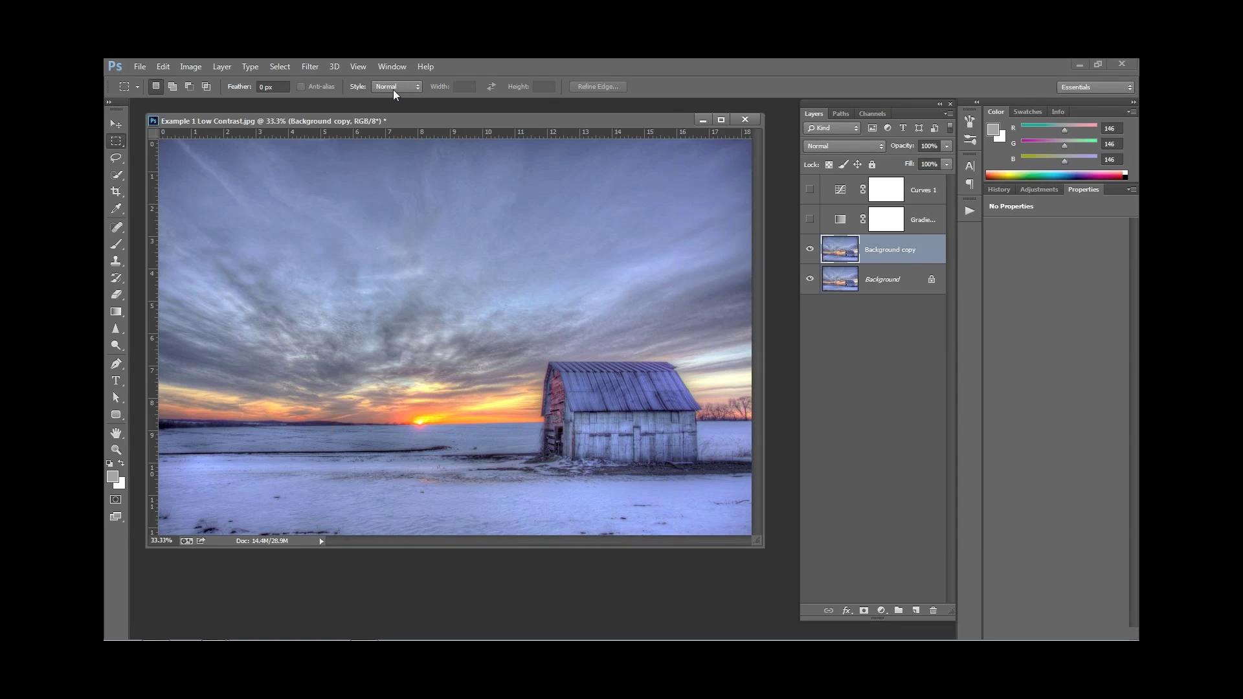
# Step: Launch the Topaz Clarity filter on the Background copy layer and reset all of its adjustments
pyautogui.click(310, 67)
pyautogui.moveTo(309, 365)
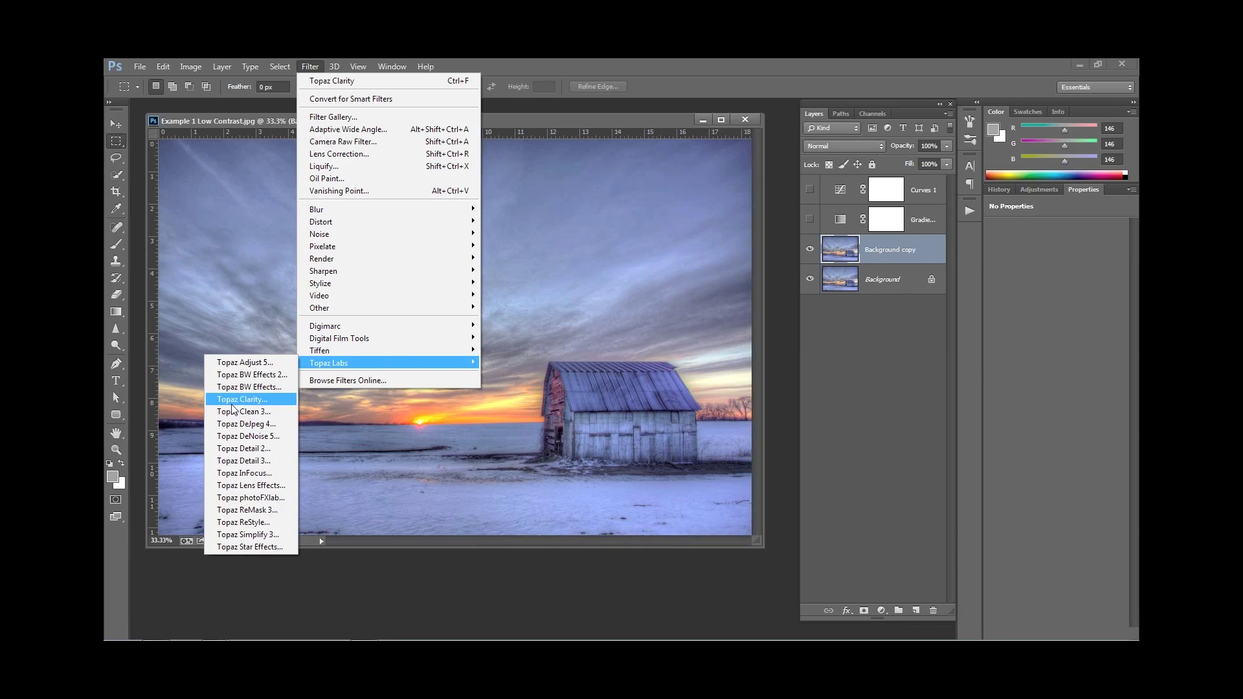
pyautogui.click(233, 400)
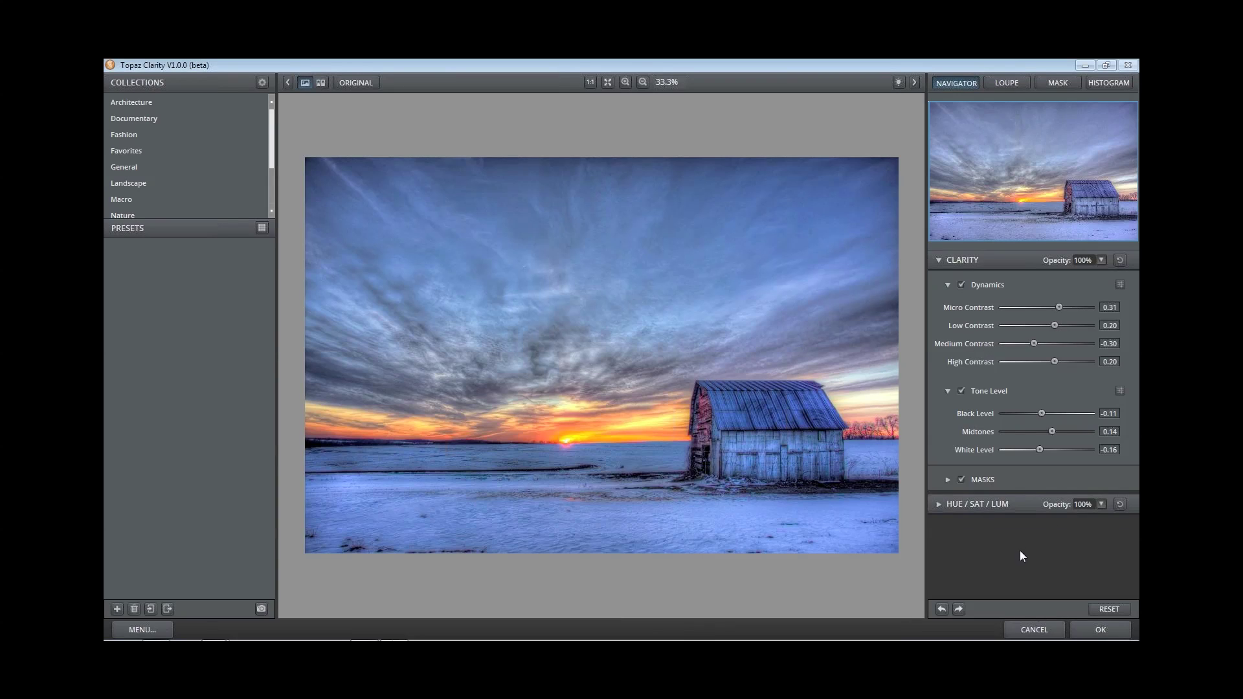
pyautogui.click(1104, 610)
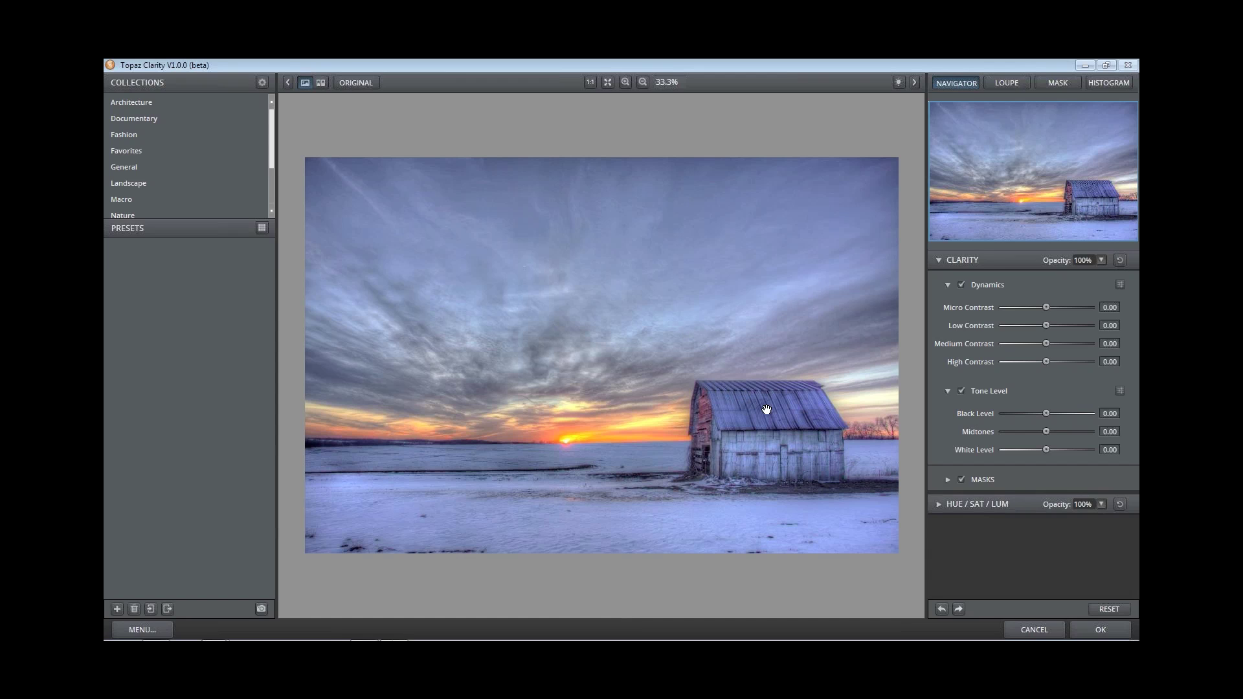
pyautogui.click(940, 261)
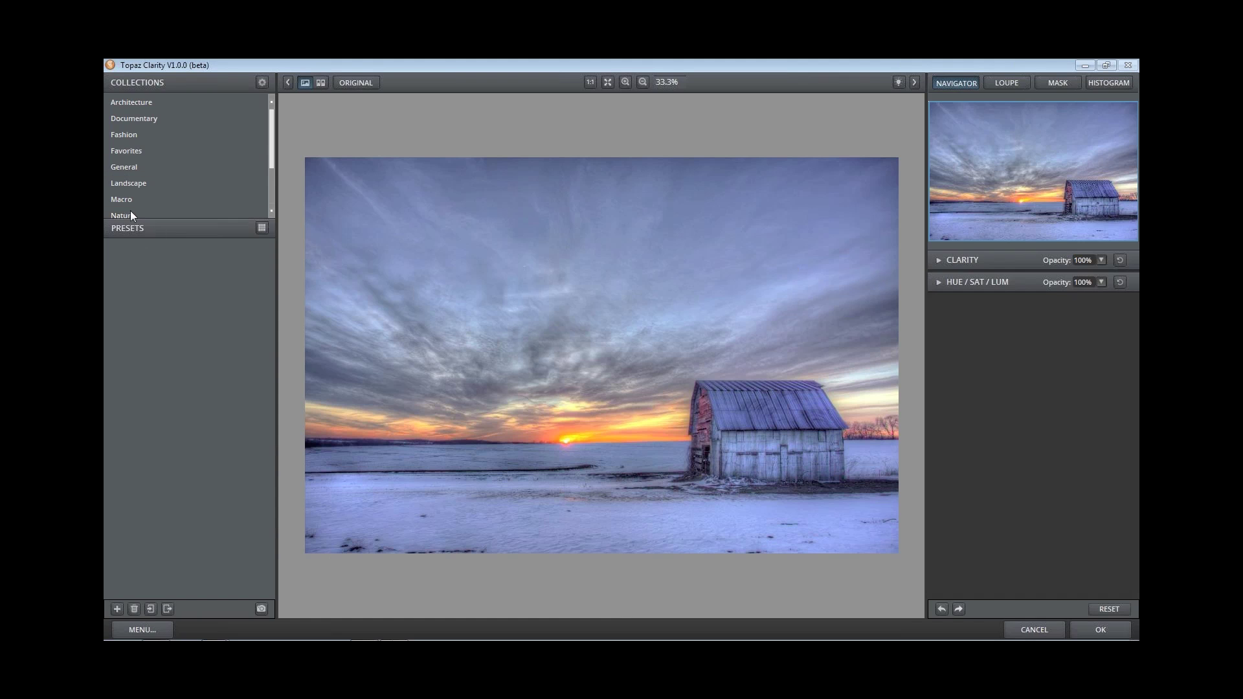
pyautogui.click(937, 261)
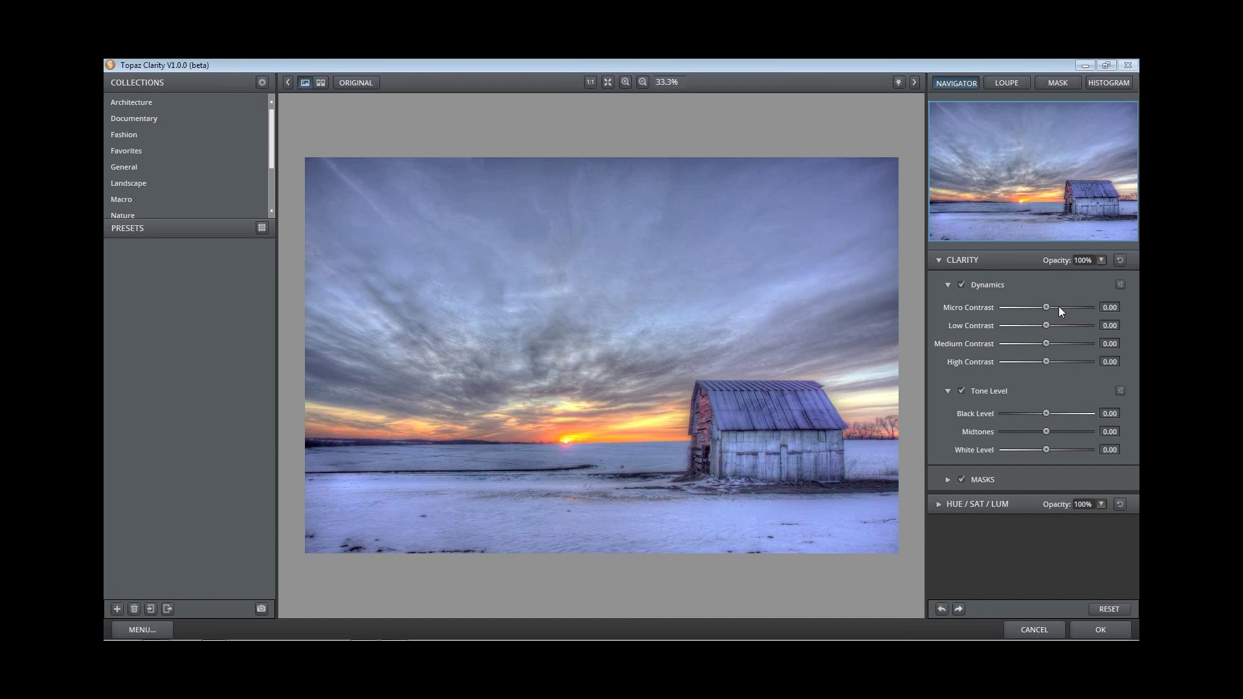
# Step: Set the Clarity dynamics to Micro Contrast 0.33, Low Contrast 0.20, Medium Contrast -0.31 and High Contrast 0.20
pyautogui.moveTo(1049, 308)
pyautogui.mouseDown()
pyautogui.moveTo(1094, 309)
pyautogui.moveTo(981, 308)
pyautogui.moveTo(1059, 308)
pyautogui.mouseUp()
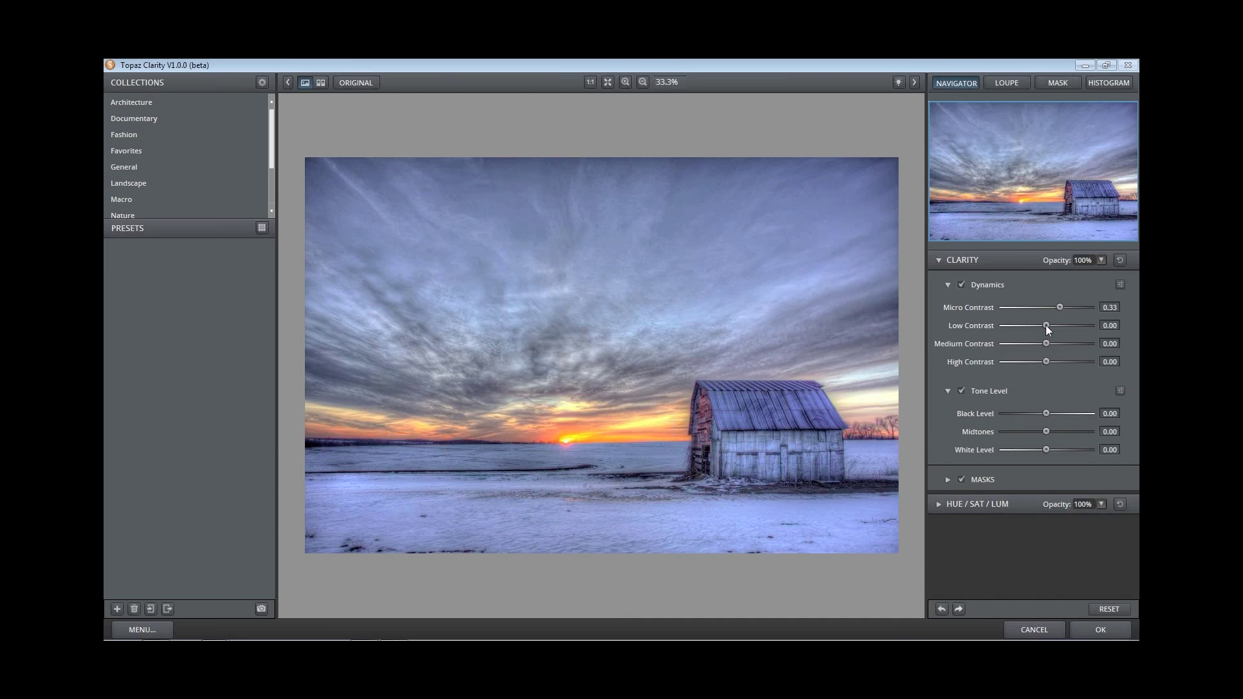
pyautogui.moveTo(1046, 324)
pyautogui.mouseDown()
pyautogui.moveTo(1066, 325)
pyautogui.moveTo(1054, 322)
pyautogui.mouseUp()
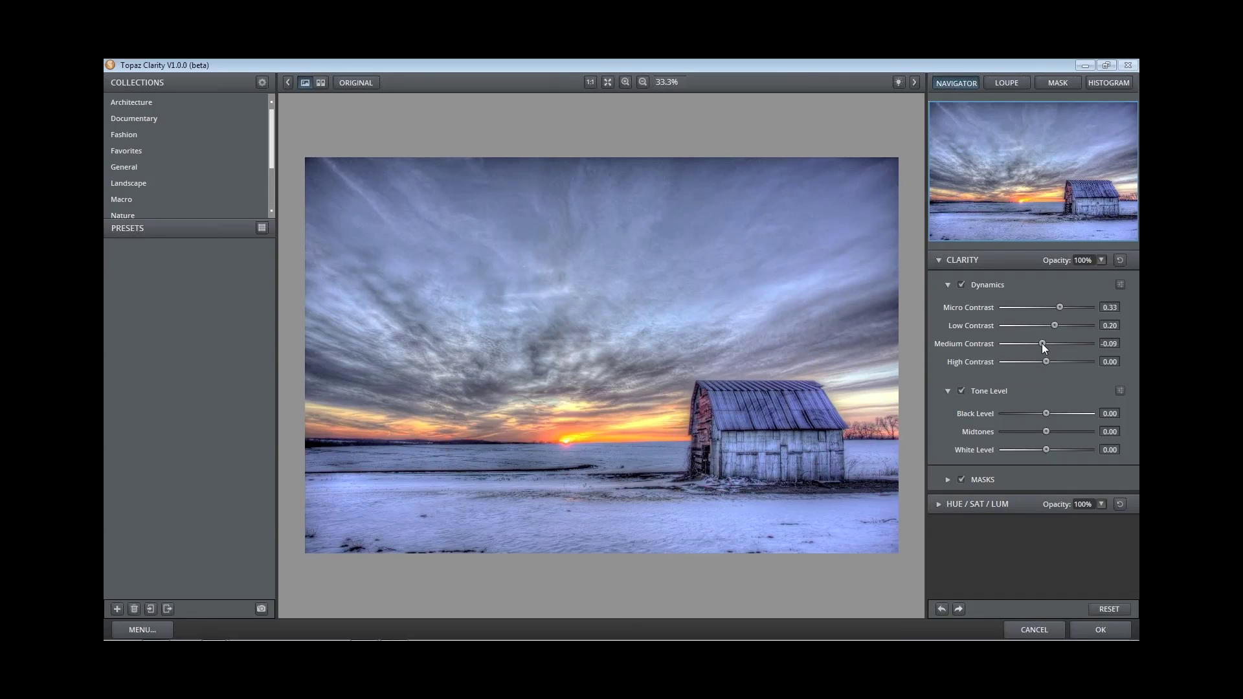
pyautogui.moveTo(1042, 343); pyautogui.dragTo(1073, 343)
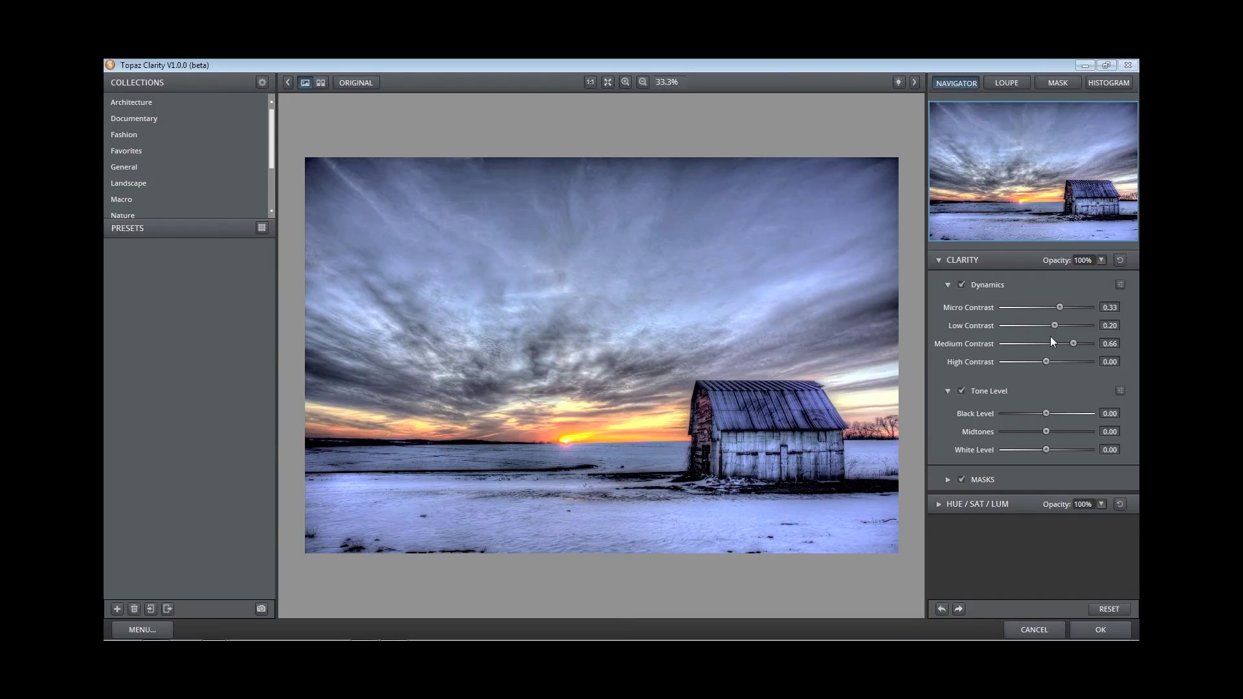
pyautogui.moveTo(1072, 343); pyautogui.dragTo(1032, 346)
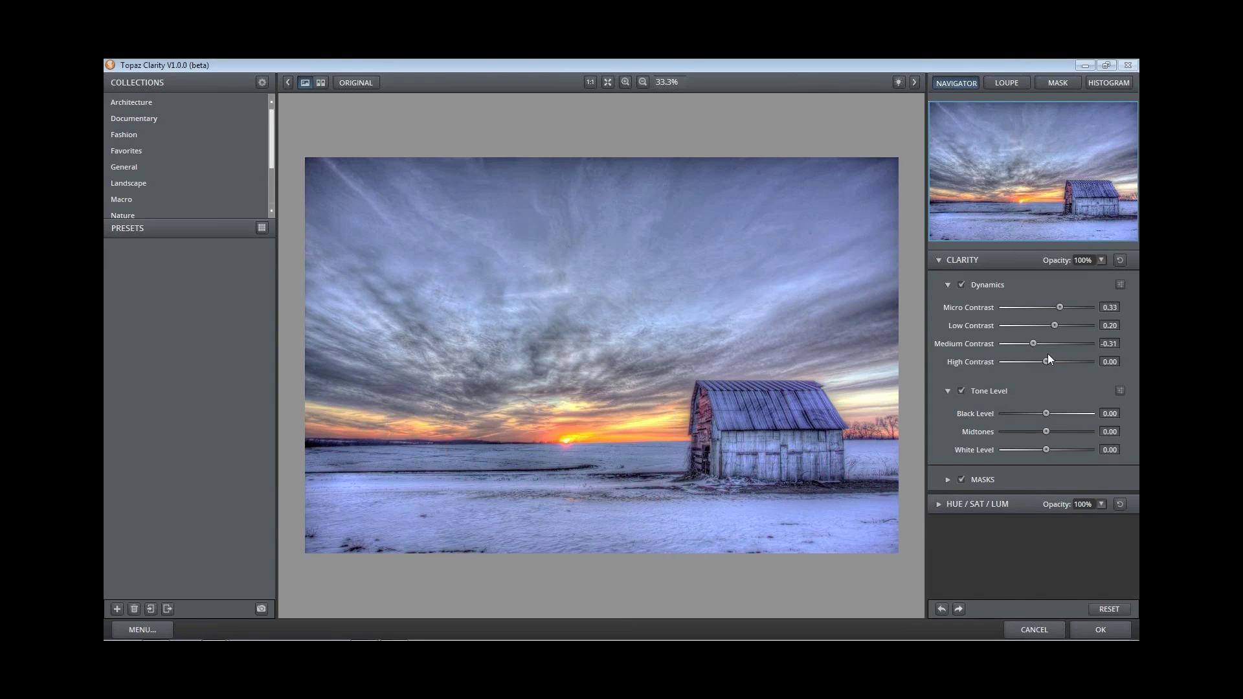
pyautogui.moveTo(1046, 358); pyautogui.dragTo(1054, 361)
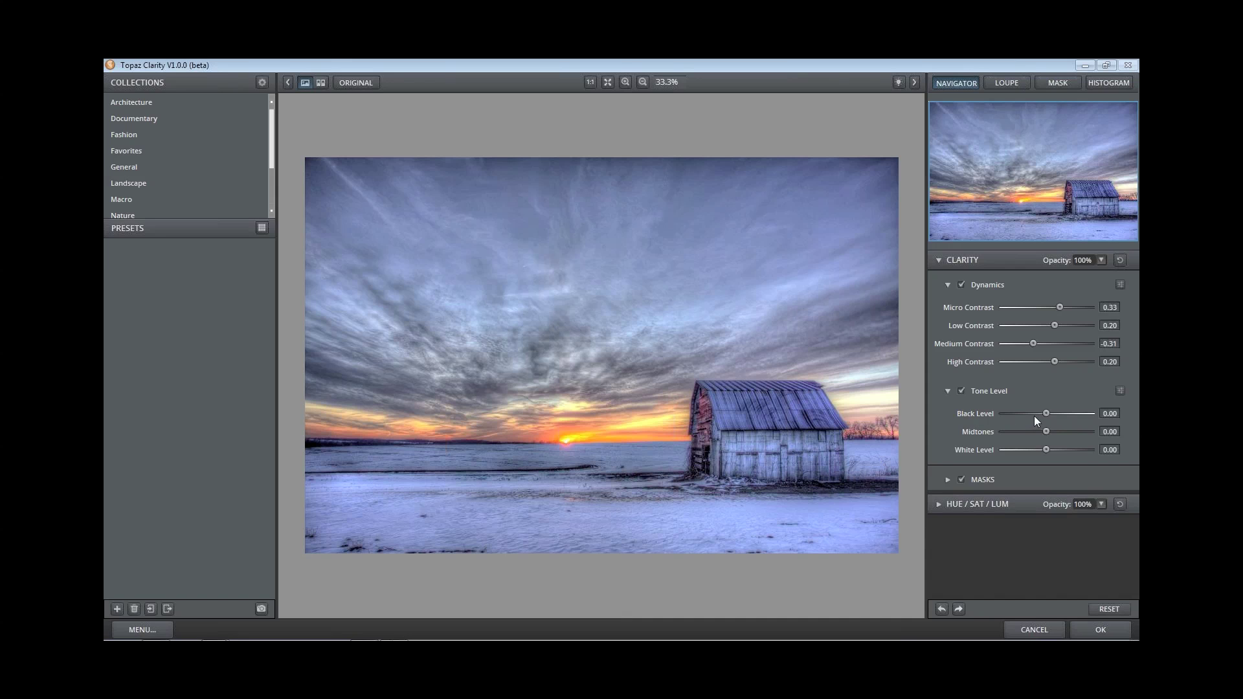
# Step: Set the tone levels to Black Level -0.19, Midtones 0.16 and White Level -0.16, and compare the result with the original
pyautogui.moveTo(1045, 413); pyautogui.dragTo(1052, 431)
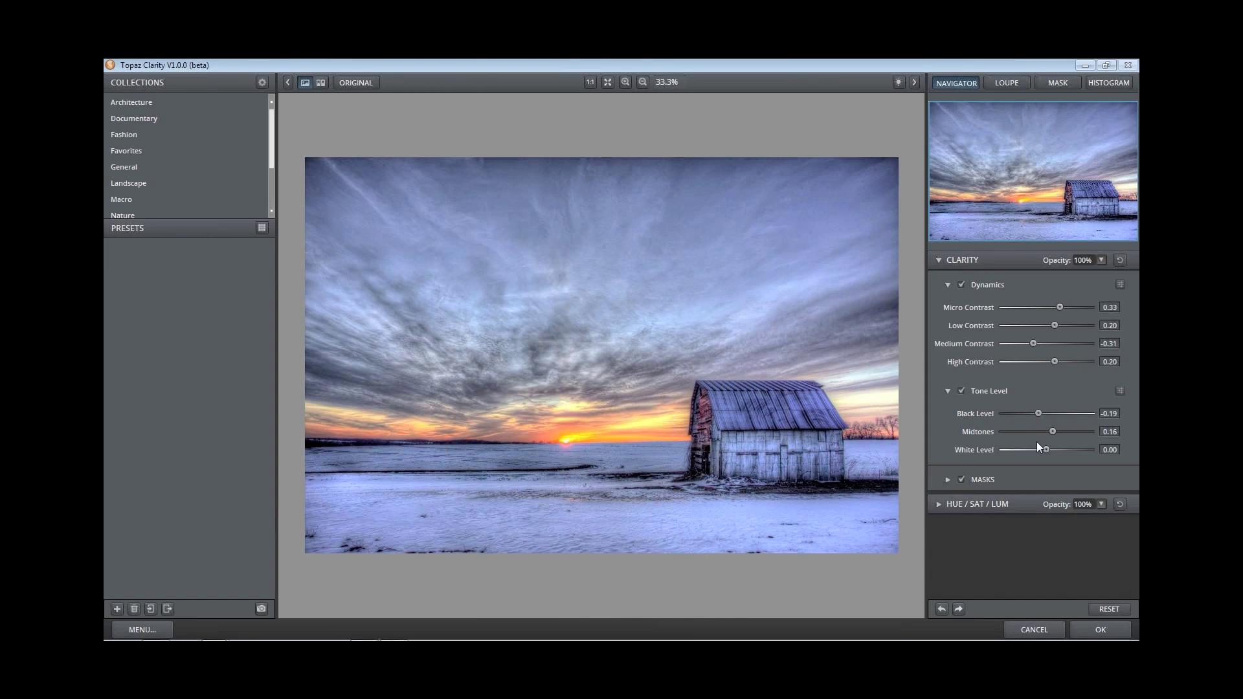
pyautogui.moveTo(1046, 448); pyautogui.dragTo(1040, 449)
pyautogui.click(360, 82)
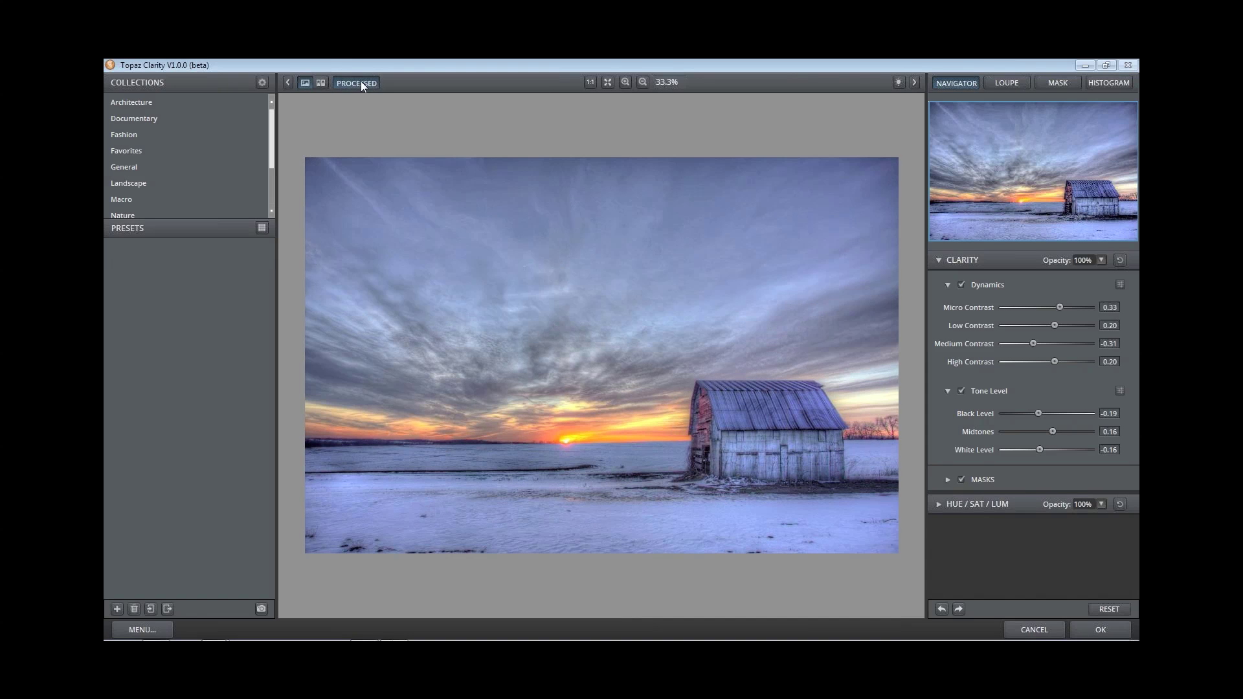
pyautogui.click(360, 82)
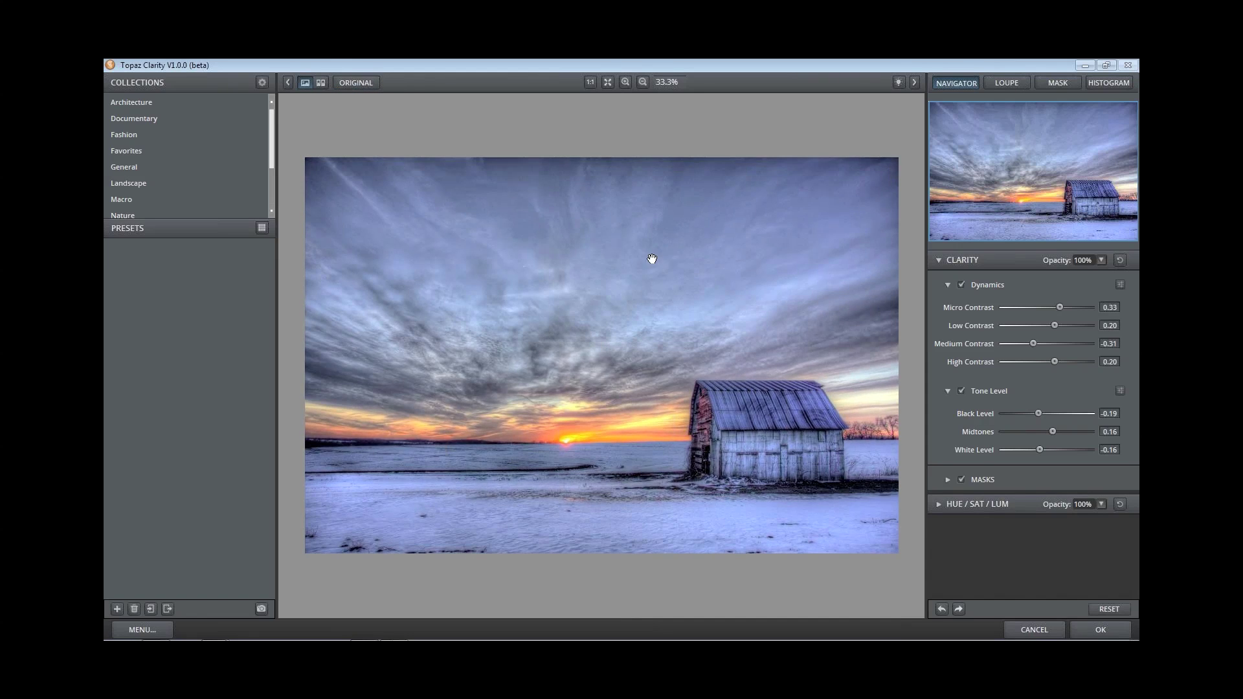
# Step: Lower the Blue luminance to -0.16 in the HSL filter
pyautogui.click(976, 266)
pyautogui.click(971, 284)
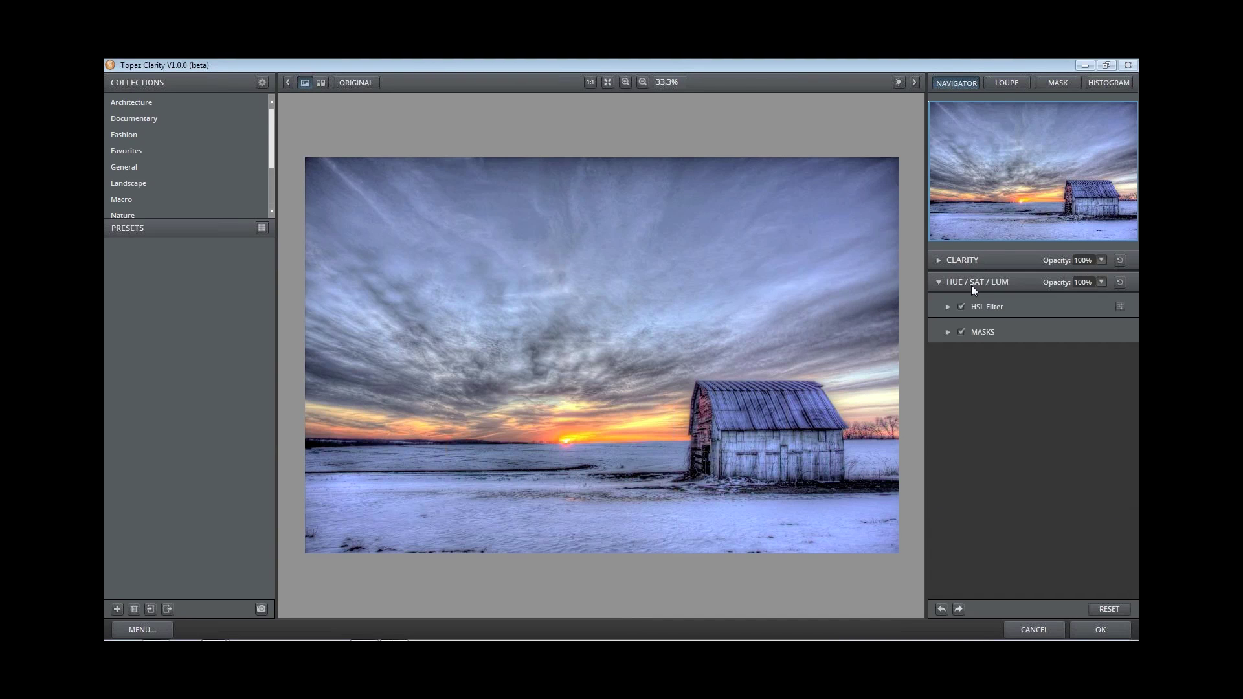
pyautogui.click(979, 308)
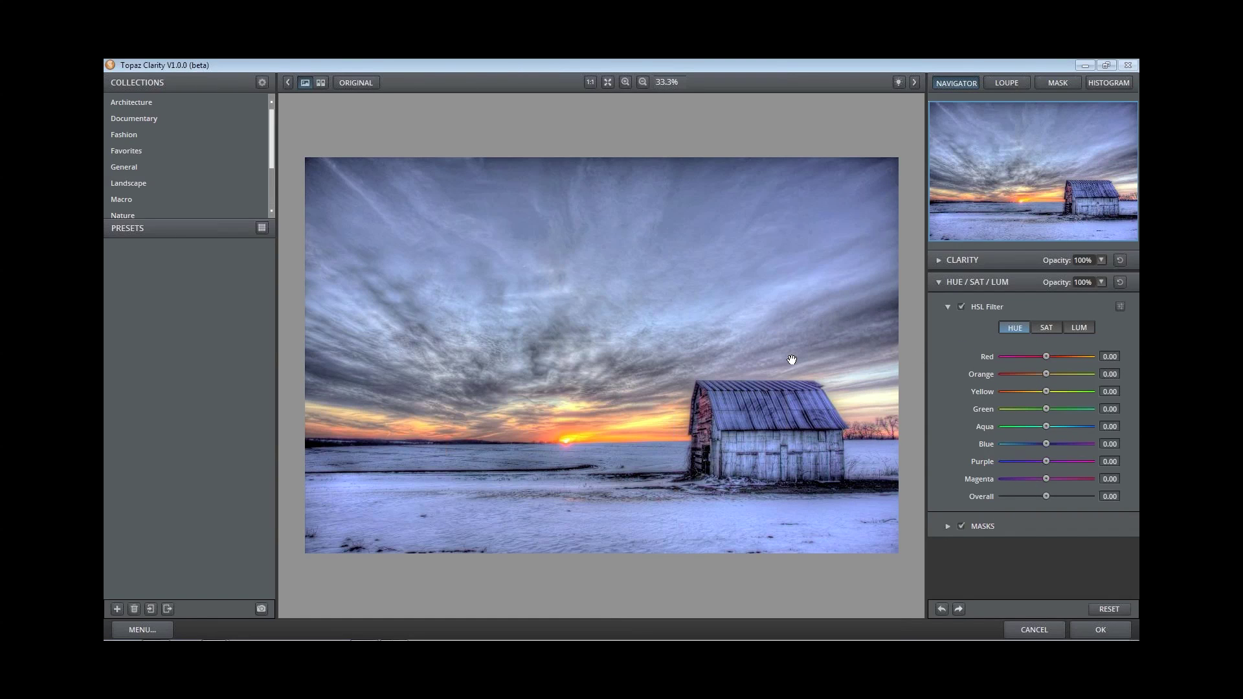
pyautogui.click(1078, 327)
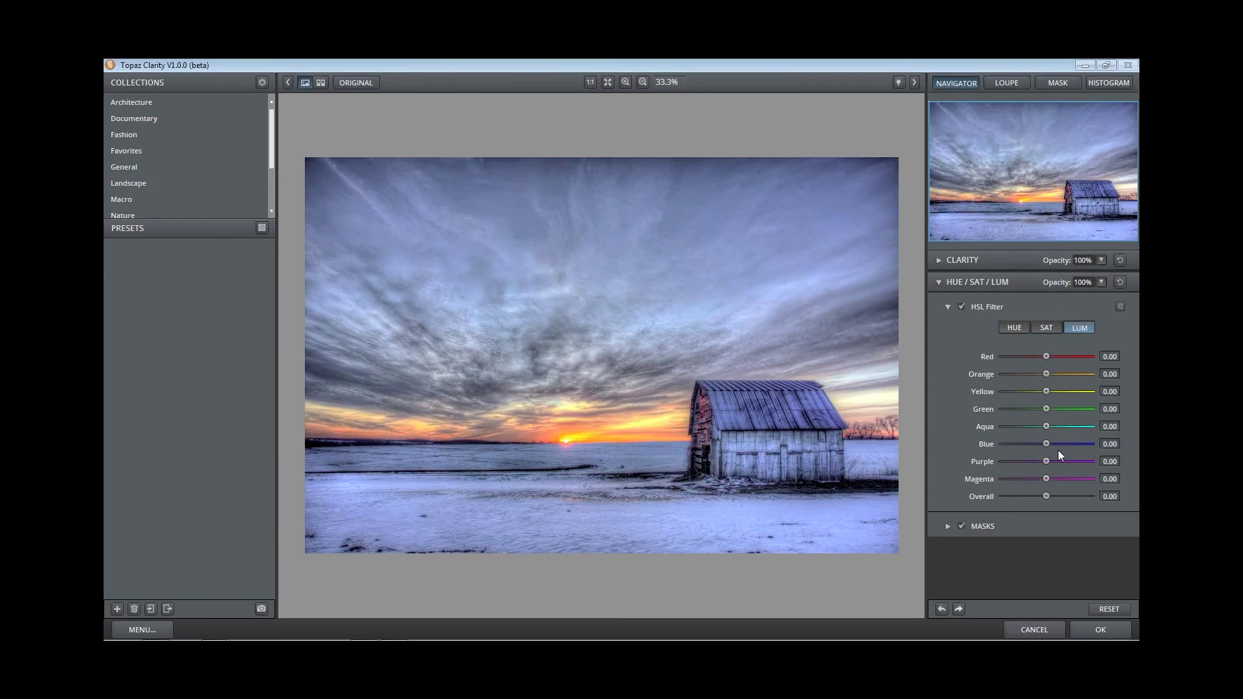
pyautogui.moveTo(1046, 443)
pyautogui.mouseDown()
pyautogui.moveTo(1057, 443)
pyautogui.moveTo(1038, 444)
pyautogui.mouseUp()
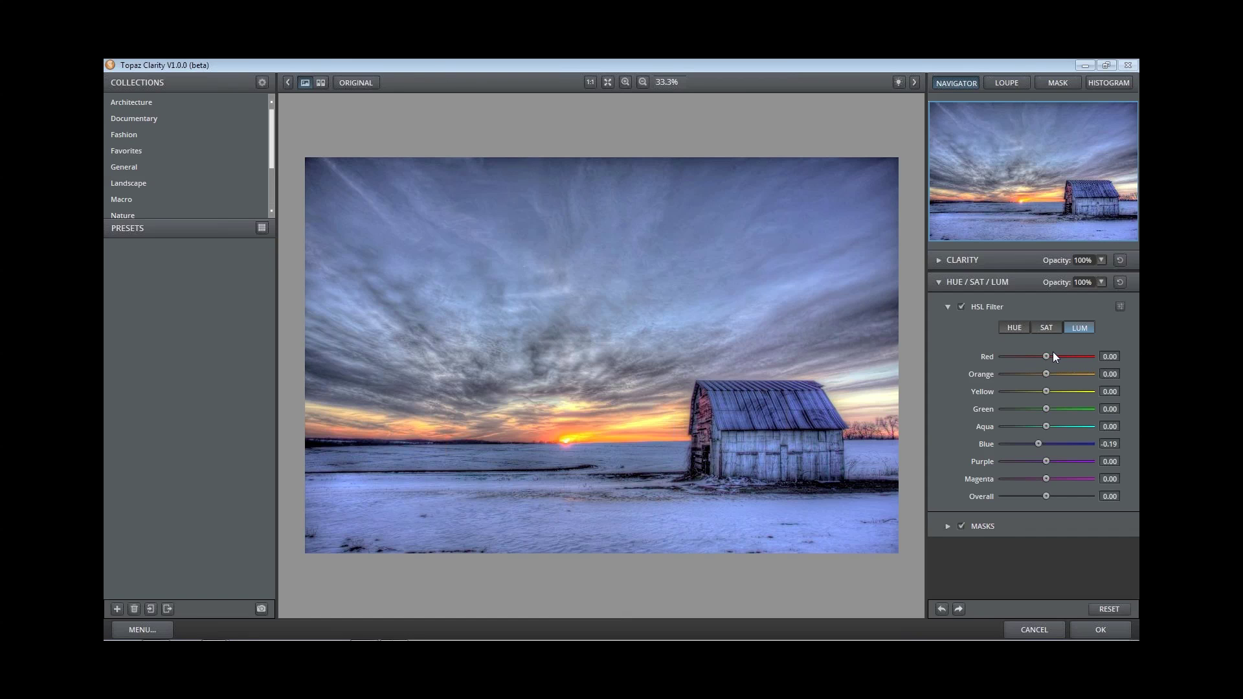
pyautogui.moveTo(1035, 448)
pyautogui.mouseDown()
pyautogui.moveTo(981, 461)
pyautogui.moveTo(1099, 446)
pyautogui.moveTo(1036, 443)
pyautogui.mouseUp()
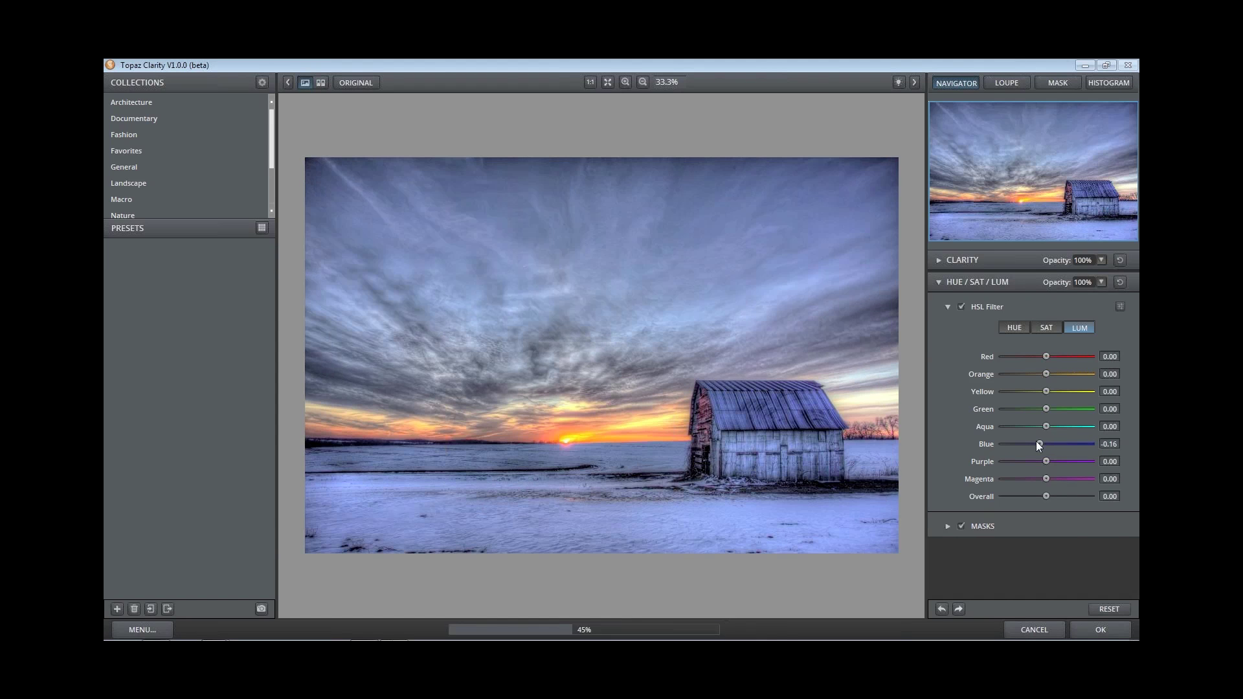
# Step: Set the HSL filter's saturation to 0.14 Overall, 0.17 for Red and 0.14 for Orange
pyautogui.click(1041, 328)
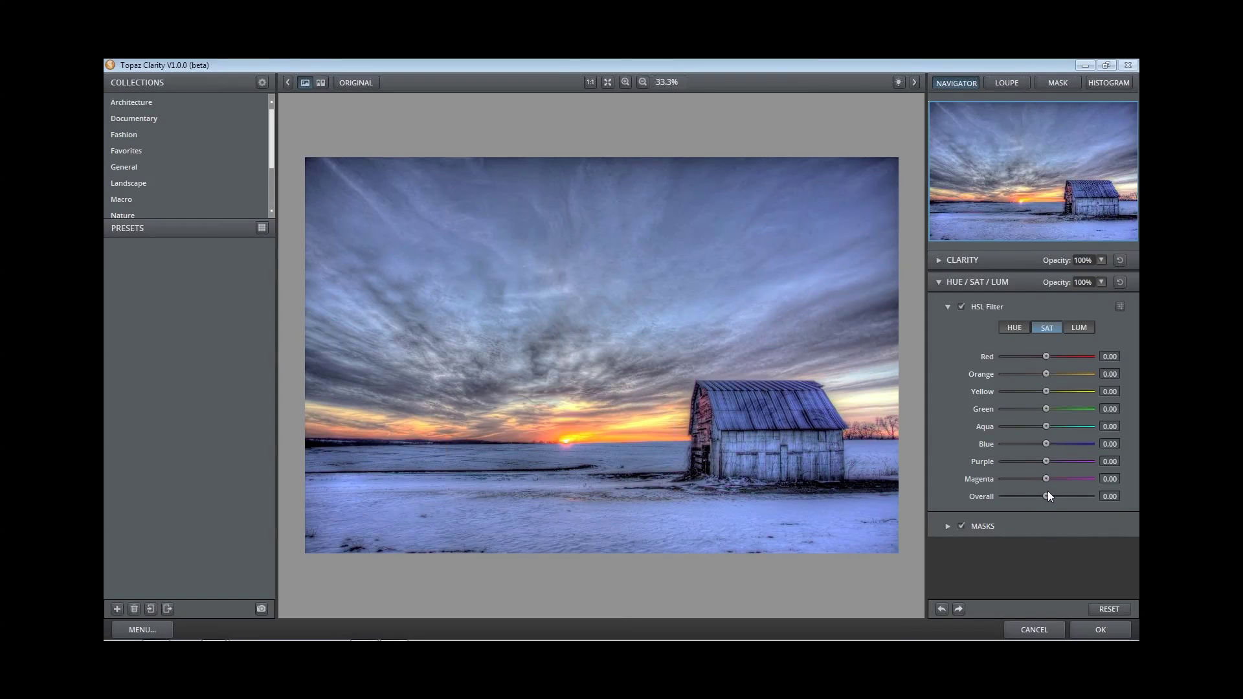
pyautogui.moveTo(1050, 495); pyautogui.dragTo(1062, 491)
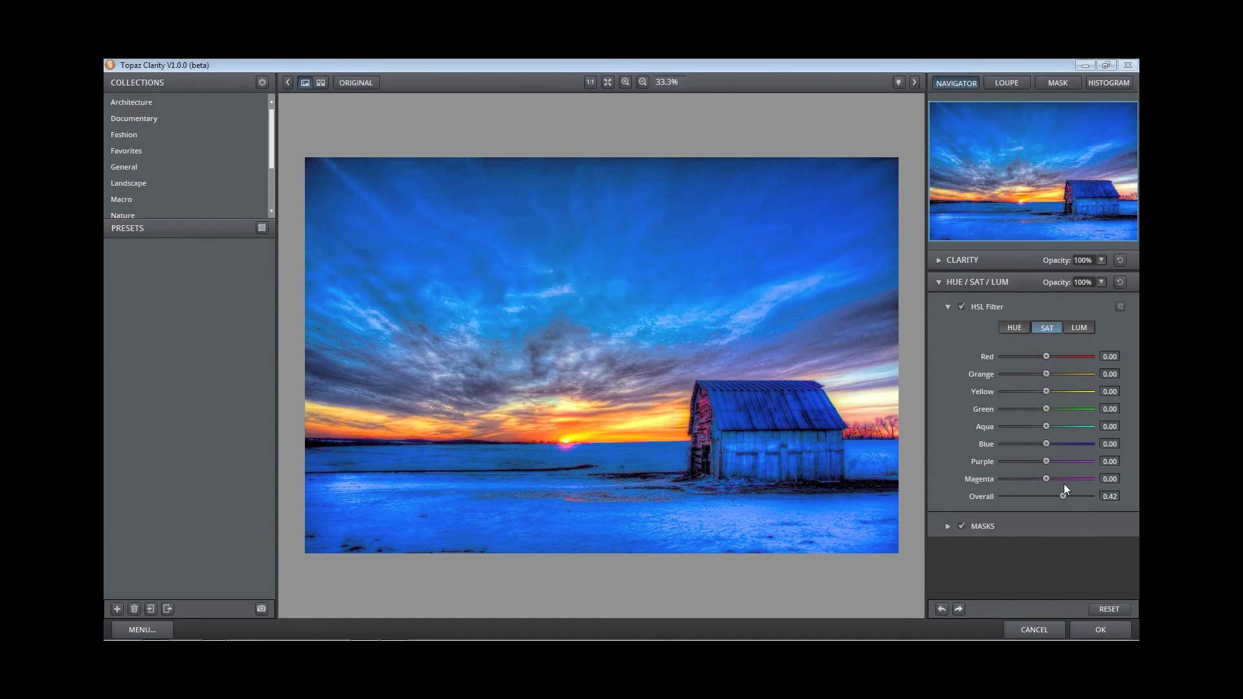
pyautogui.moveTo(1061, 496); pyautogui.dragTo(1053, 496)
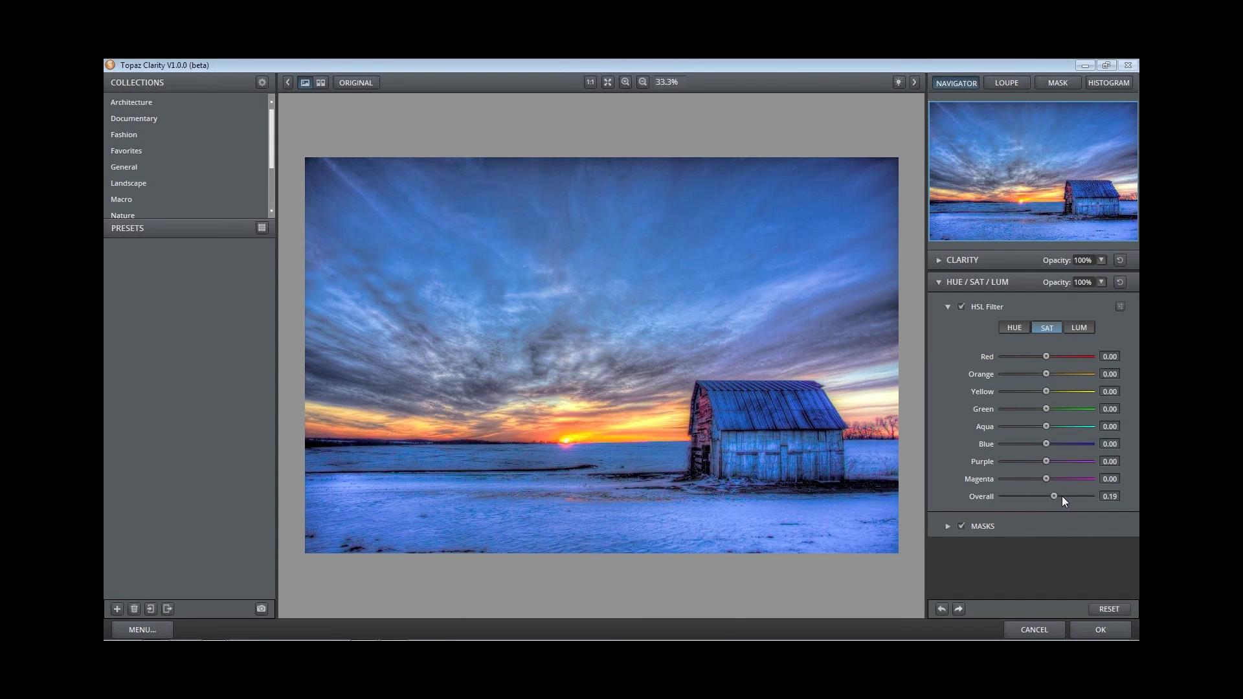
pyautogui.moveTo(1054, 496); pyautogui.dragTo(1052, 497)
pyautogui.moveTo(1053, 496); pyautogui.dragTo(1051, 495)
pyautogui.moveTo(1049, 355); pyautogui.dragTo(1052, 374)
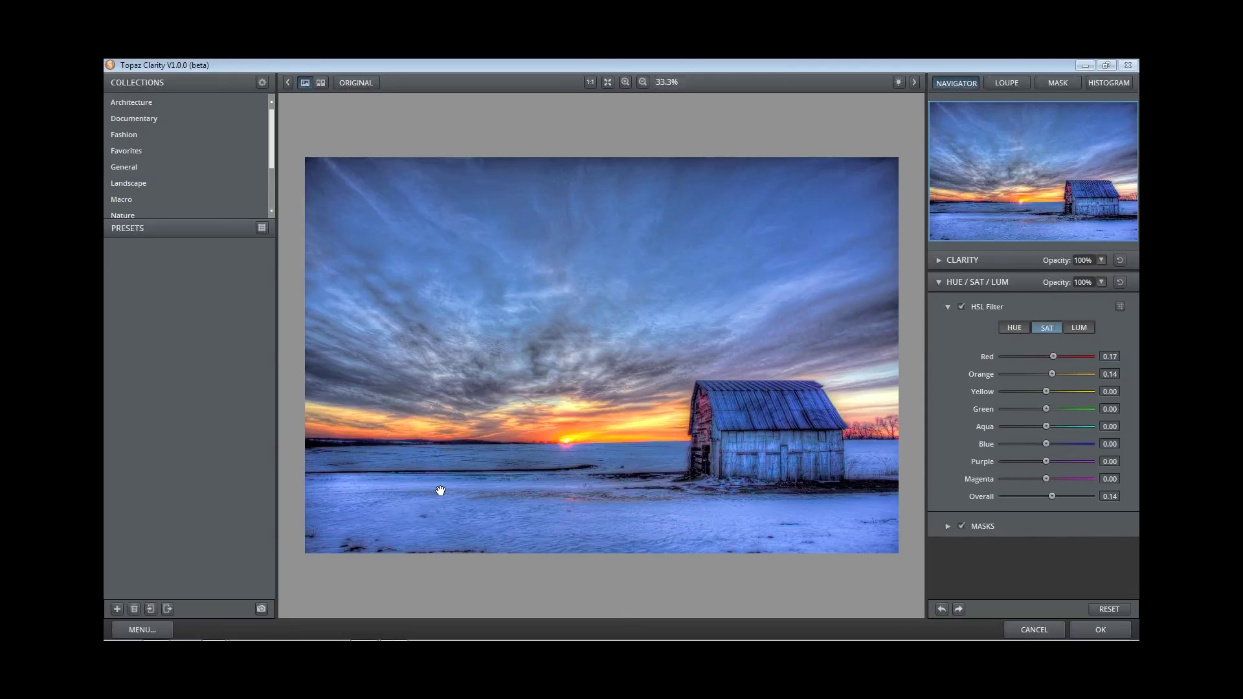
# Step: Hide the Hue/Sat/Lum adjustments over the barn and the snowy foreground with the Edge Aware mask brush, and apply Clarity to the layer
pyautogui.click(974, 285)
pyautogui.click(974, 288)
pyautogui.click(982, 525)
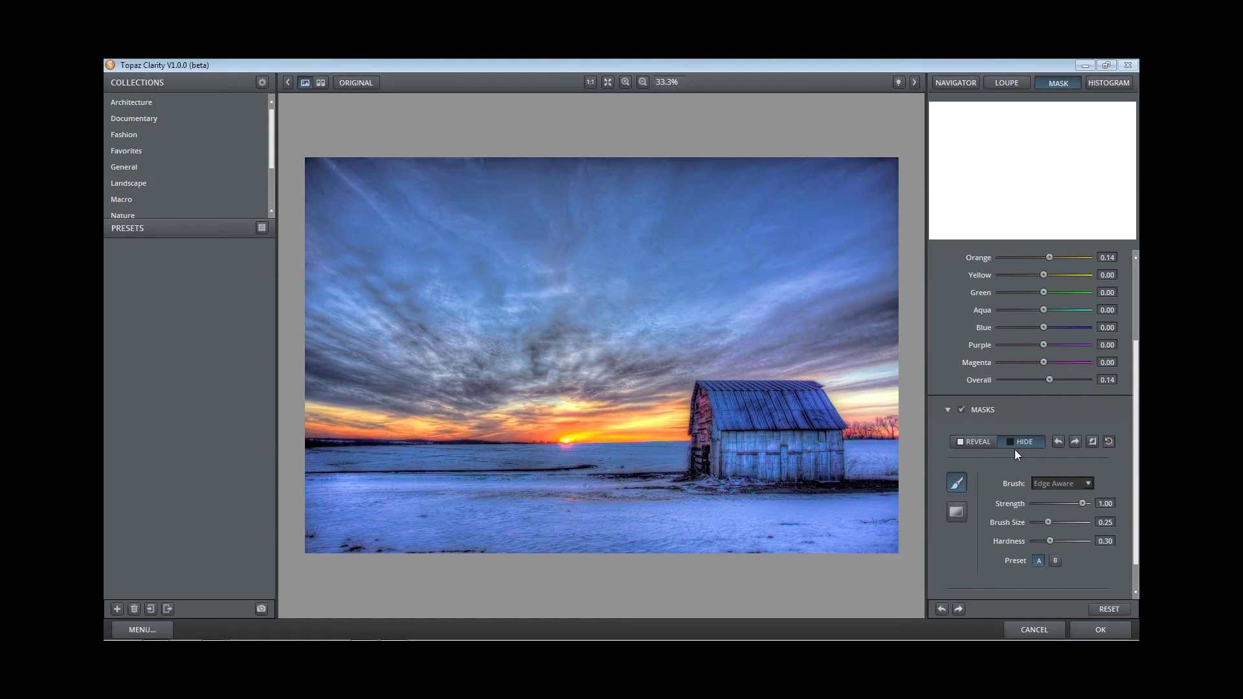
pyautogui.moveTo(809, 531)
pyautogui.mouseDown()
pyautogui.moveTo(658, 527)
pyautogui.moveTo(841, 511)
pyautogui.moveTo(879, 484)
pyautogui.mouseUp()
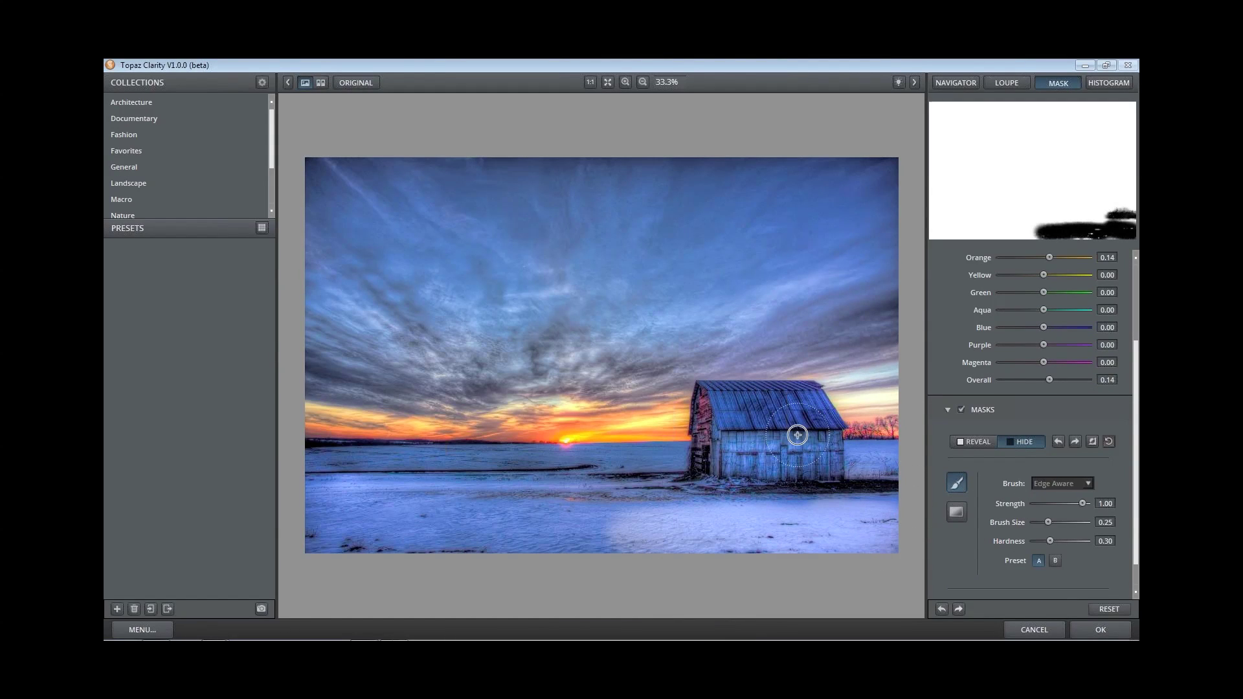
pyautogui.moveTo(798, 435)
pyautogui.mouseDown()
pyautogui.moveTo(806, 398)
pyautogui.moveTo(827, 440)
pyautogui.moveTo(810, 392)
pyautogui.moveTo(729, 398)
pyautogui.moveTo(730, 444)
pyautogui.moveTo(770, 432)
pyautogui.moveTo(715, 412)
pyautogui.moveTo(689, 456)
pyautogui.moveTo(754, 478)
pyautogui.moveTo(876, 463)
pyautogui.moveTo(819, 453)
pyautogui.moveTo(718, 507)
pyautogui.moveTo(687, 505)
pyautogui.mouseUp()
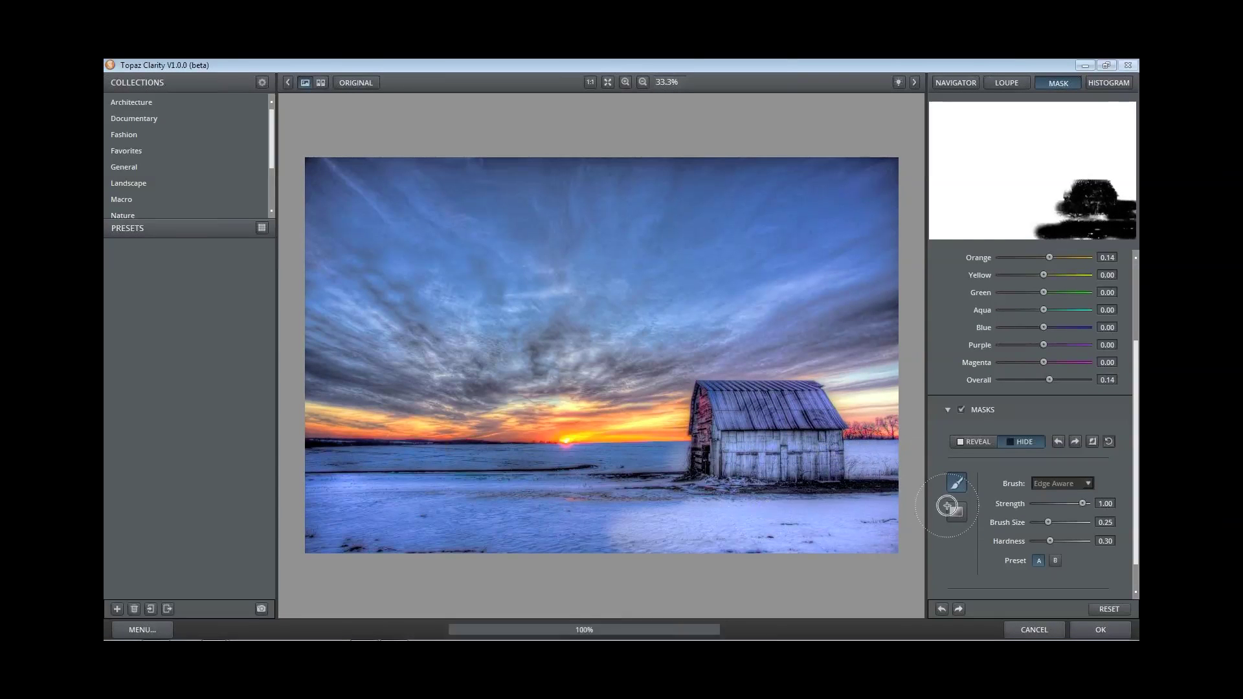
pyautogui.moveTo(419, 514)
pyautogui.mouseDown()
pyautogui.moveTo(375, 549)
pyautogui.moveTo(300, 535)
pyautogui.moveTo(319, 453)
pyautogui.moveTo(444, 458)
pyautogui.moveTo(477, 491)
pyautogui.moveTo(674, 477)
pyautogui.moveTo(472, 462)
pyautogui.moveTo(896, 476)
pyautogui.moveTo(647, 534)
pyautogui.moveTo(277, 519)
pyautogui.moveTo(782, 531)
pyautogui.mouseUp()
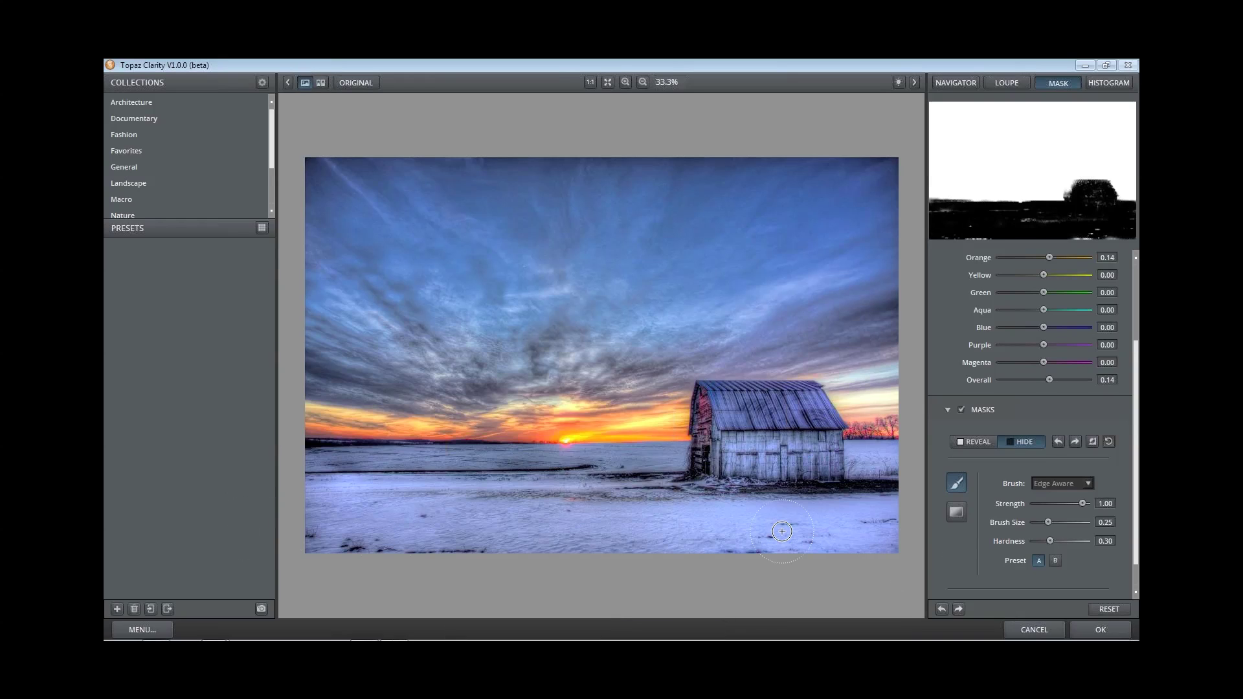
pyautogui.click(1094, 628)
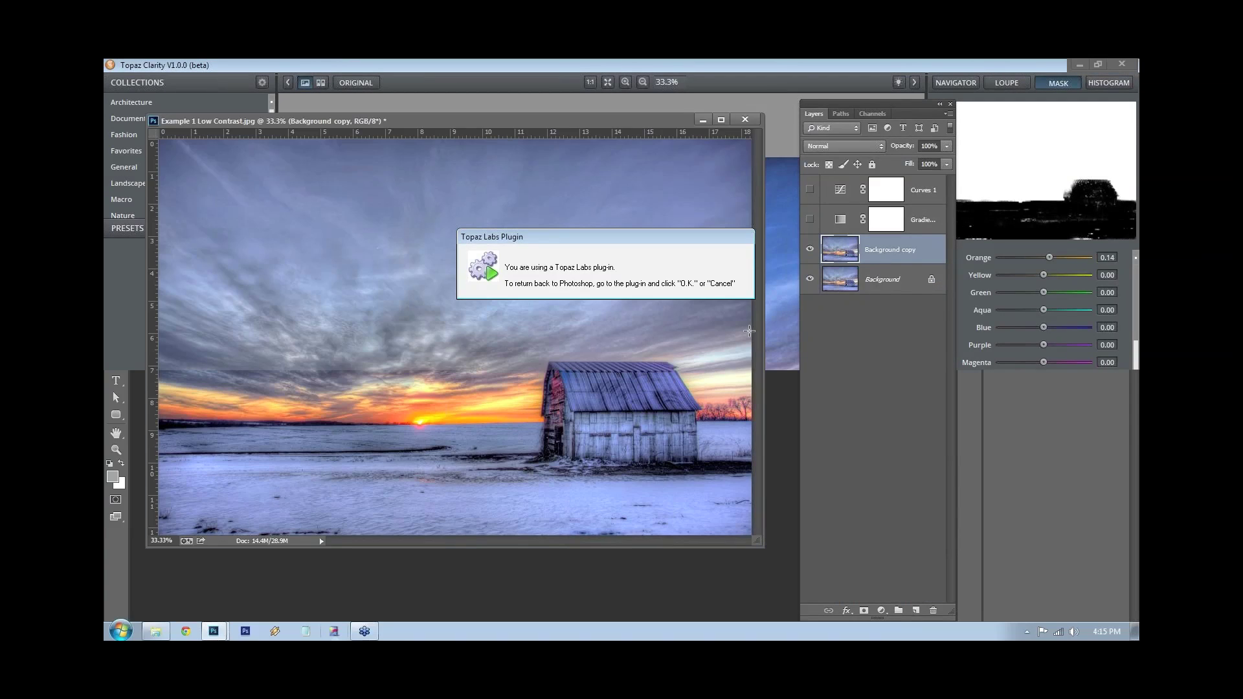
# Step: Show the gradient and Curves 1 adjustment layers and check the photo's shadow and highlight clipping at the curve's black and white points
pyautogui.click(809, 219)
pyautogui.click(808, 189)
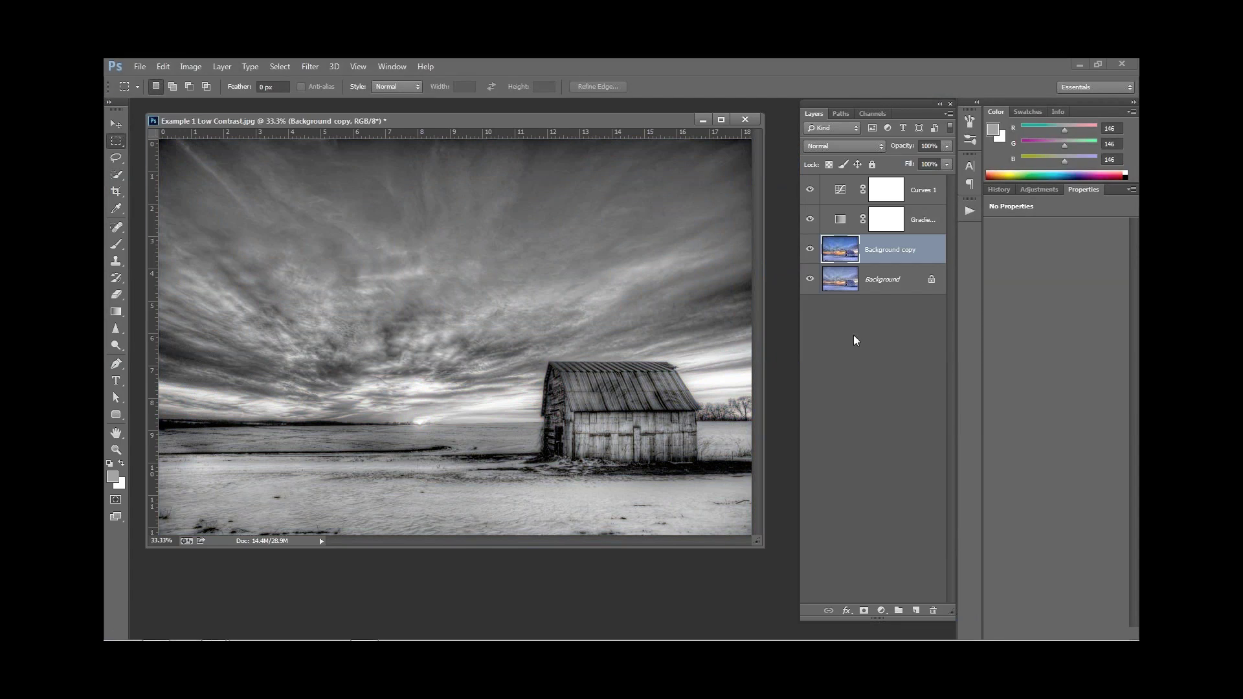
pyautogui.click(840, 189)
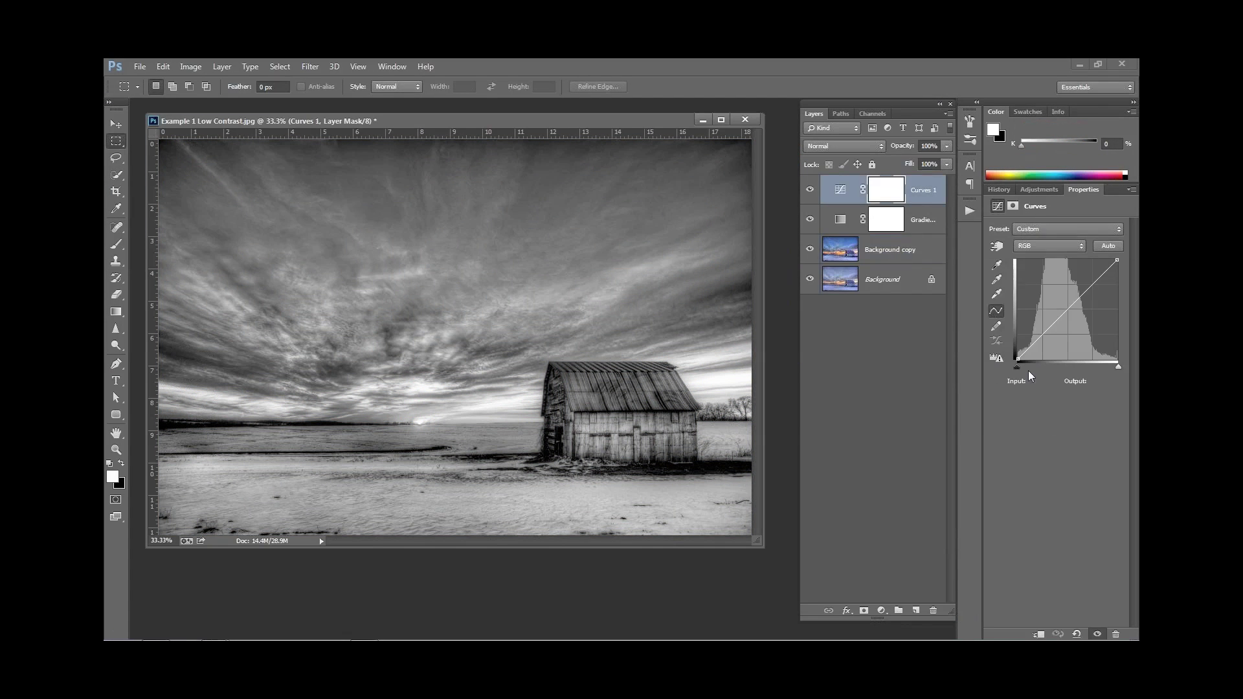
pyautogui.keyDown('alt'); pyautogui.click(1014, 369); pyautogui.keyUp('alt')
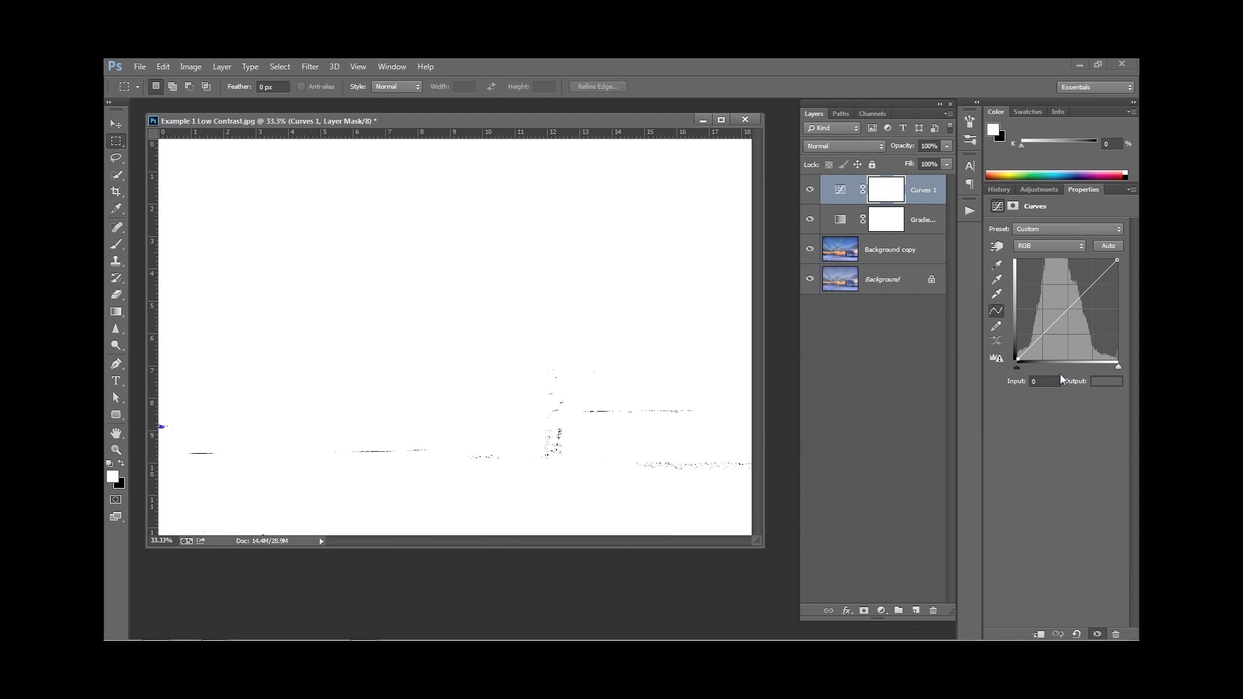
pyautogui.keyDown('alt'); pyautogui.click(1118, 367); pyautogui.keyUp('alt')
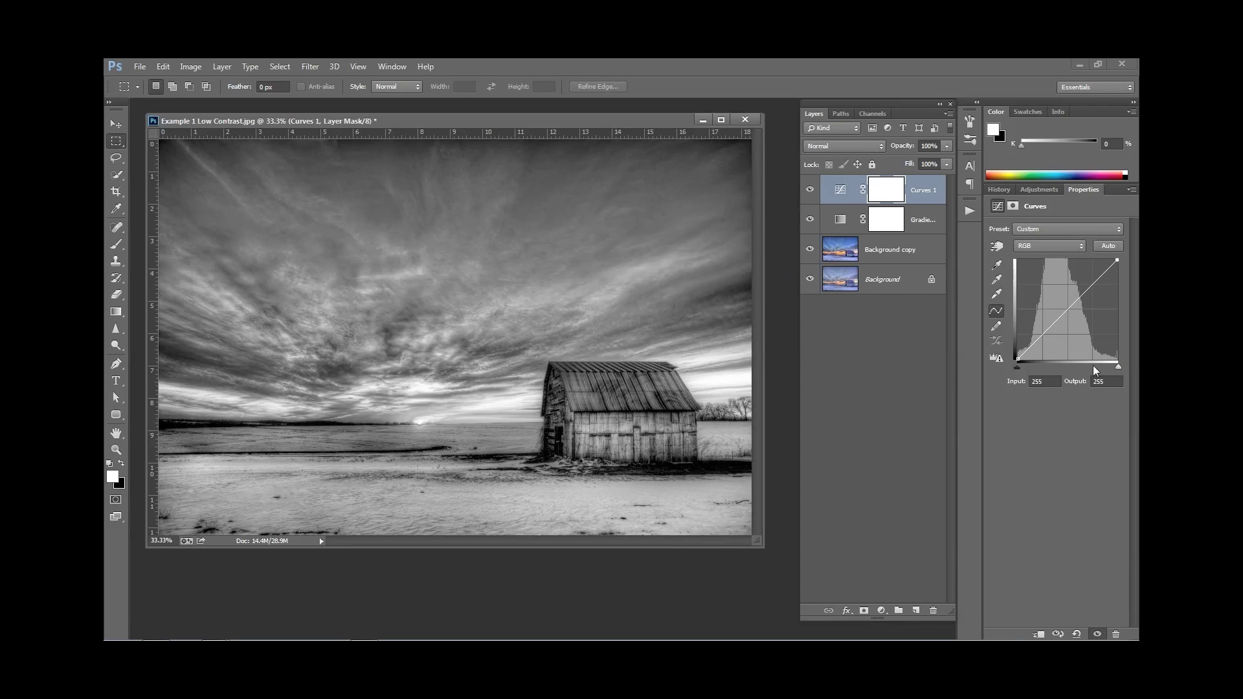
# Step: Hide the gradient adjustment layer and compare the Clarity result with the original Background layer
pyautogui.click(810, 248)
pyautogui.click(811, 247)
pyautogui.click(809, 220)
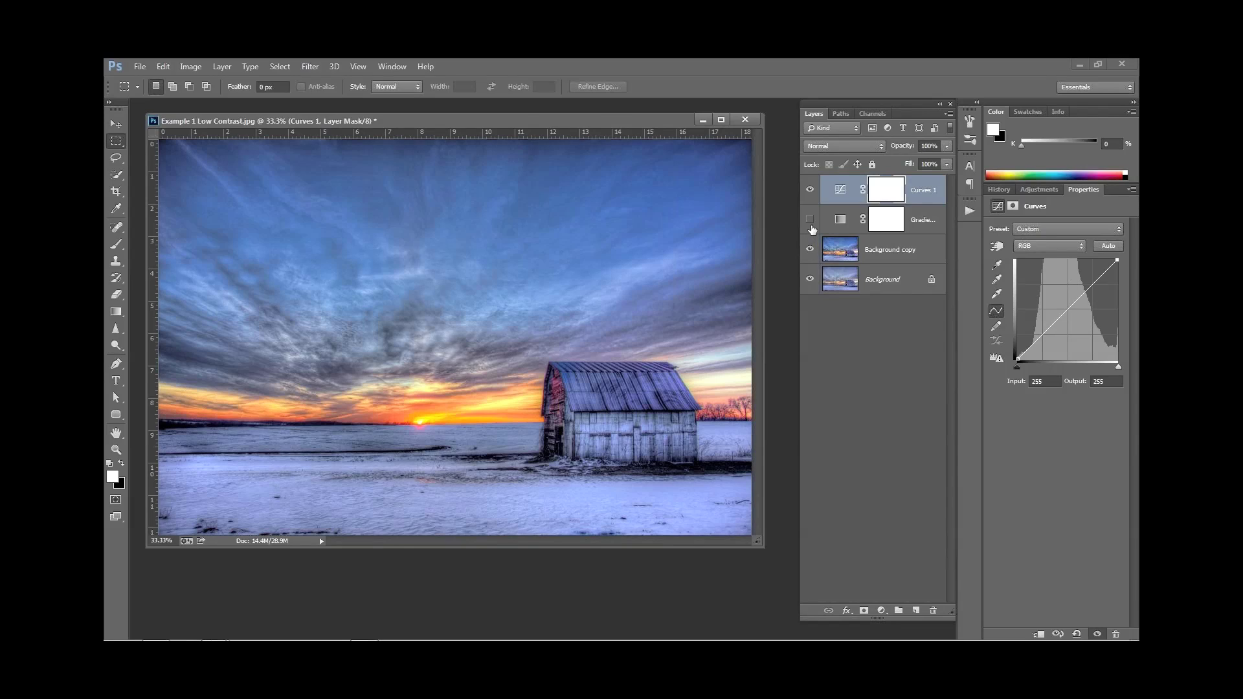
pyautogui.keyDown('alt'); pyautogui.click(810, 279); pyautogui.keyUp('alt')
pyautogui.keyDown('alt'); pyautogui.click(810, 278); pyautogui.keyUp('alt')
pyautogui.keyDown('alt'); pyautogui.click(810, 278); pyautogui.keyUp('alt')
pyautogui.keyDown('alt'); pyautogui.click(810, 278); pyautogui.keyUp('alt')
# Step: Close the barn photo and fit the Example 2 Noise.jpg night skyline image on screen
pyautogui.click(753, 125)
pyautogui.click(647, 278)
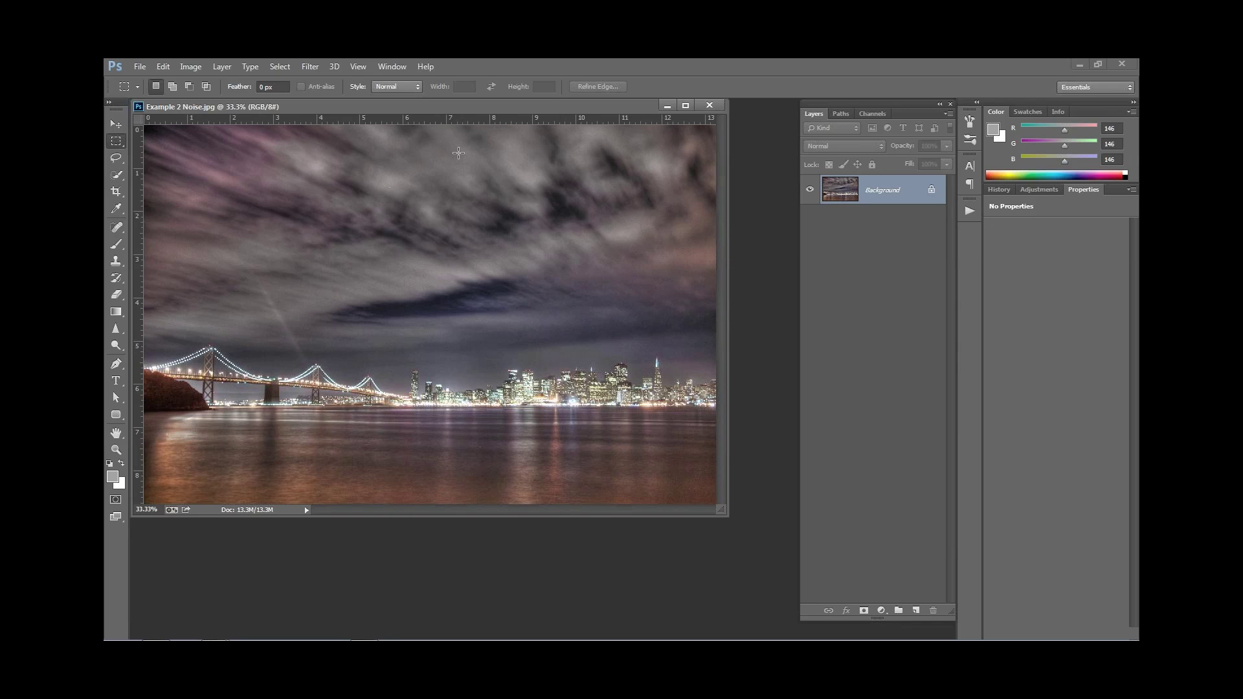
pyautogui.moveTo(453, 107); pyautogui.dragTo(492, 128)
pyautogui.rightClick(445, 243)
pyautogui.click(463, 250)
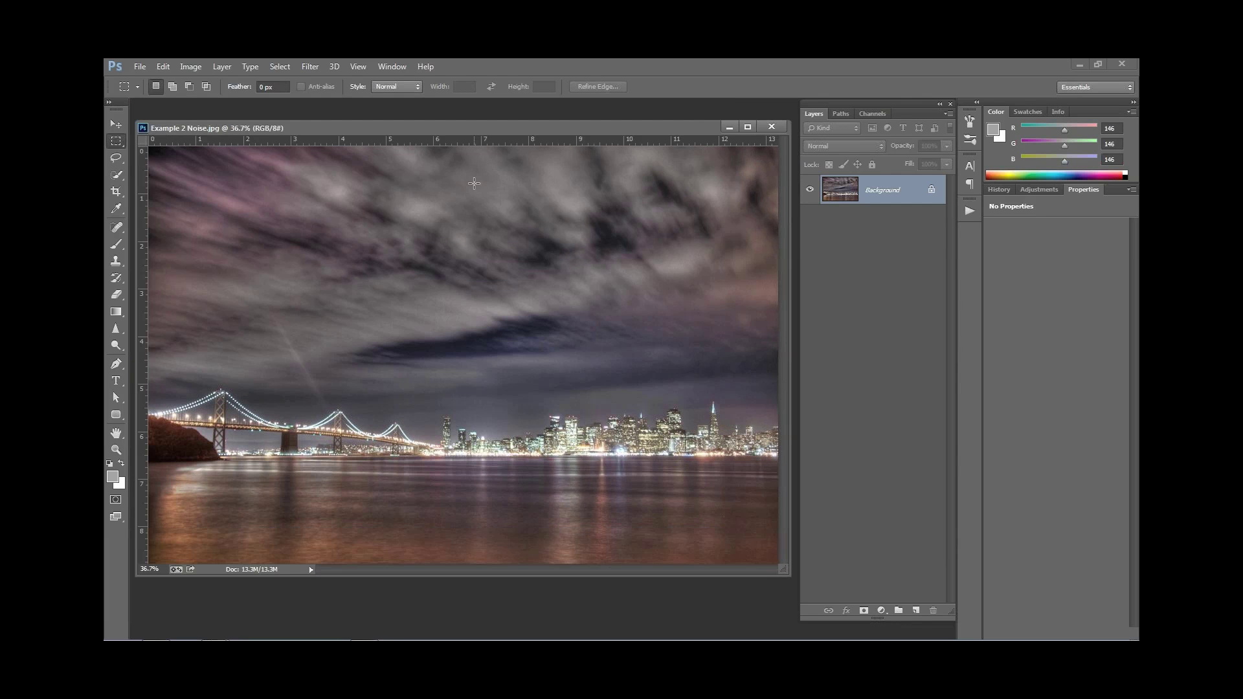
# Step: Examine the noise in the dark and light clouds of the night sky at close range and in the full image
pyautogui.scroll(8, 560, 357)
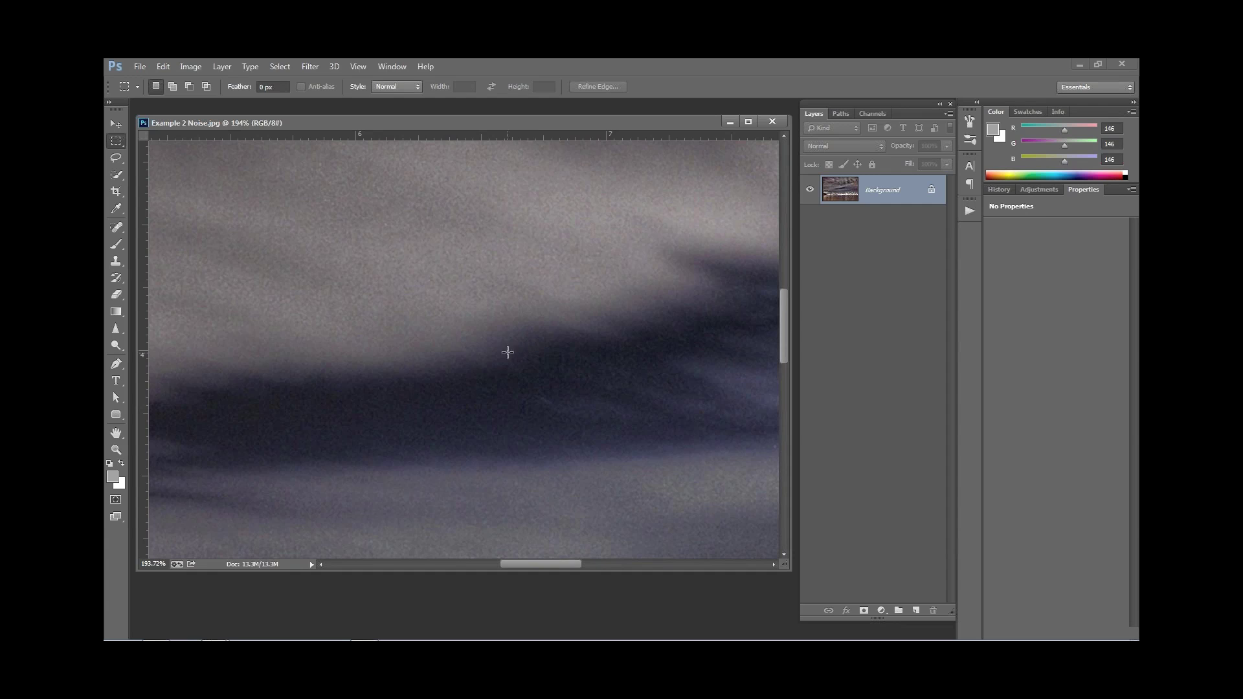
pyautogui.scroll(-1, 504, 350)
pyautogui.scroll(-3, 504, 348)
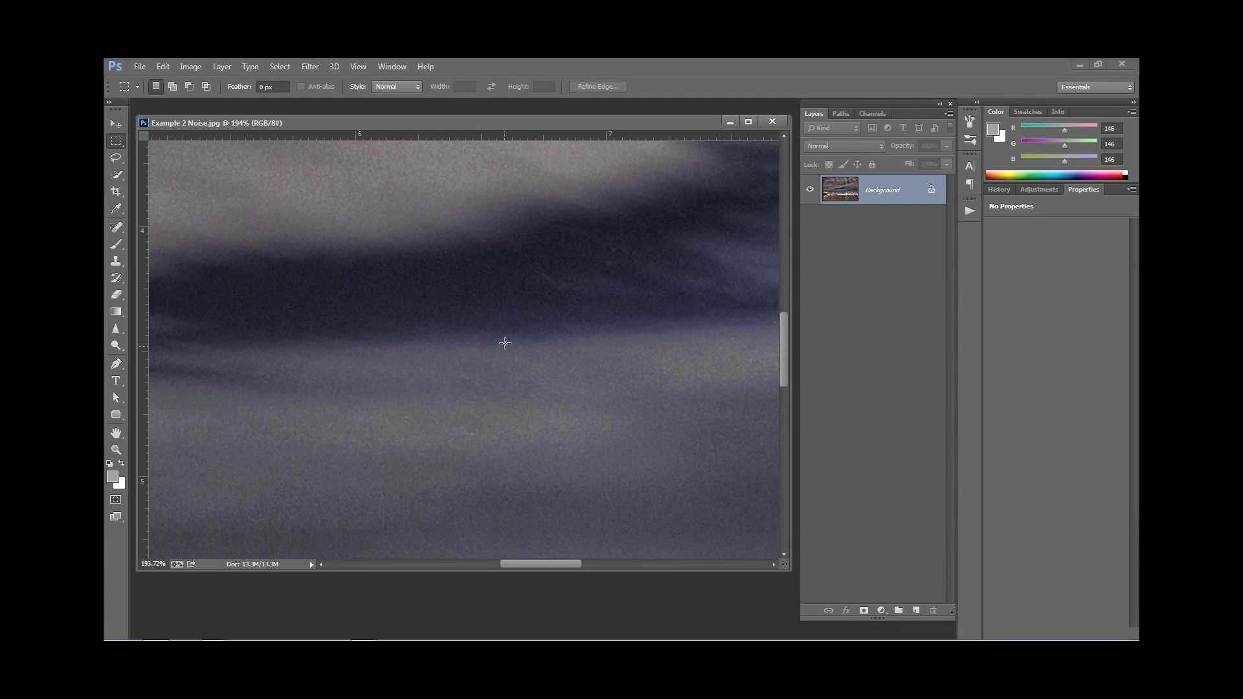
pyautogui.scroll(2, 503, 337)
pyautogui.rightClick(518, 329)
pyautogui.click(562, 338)
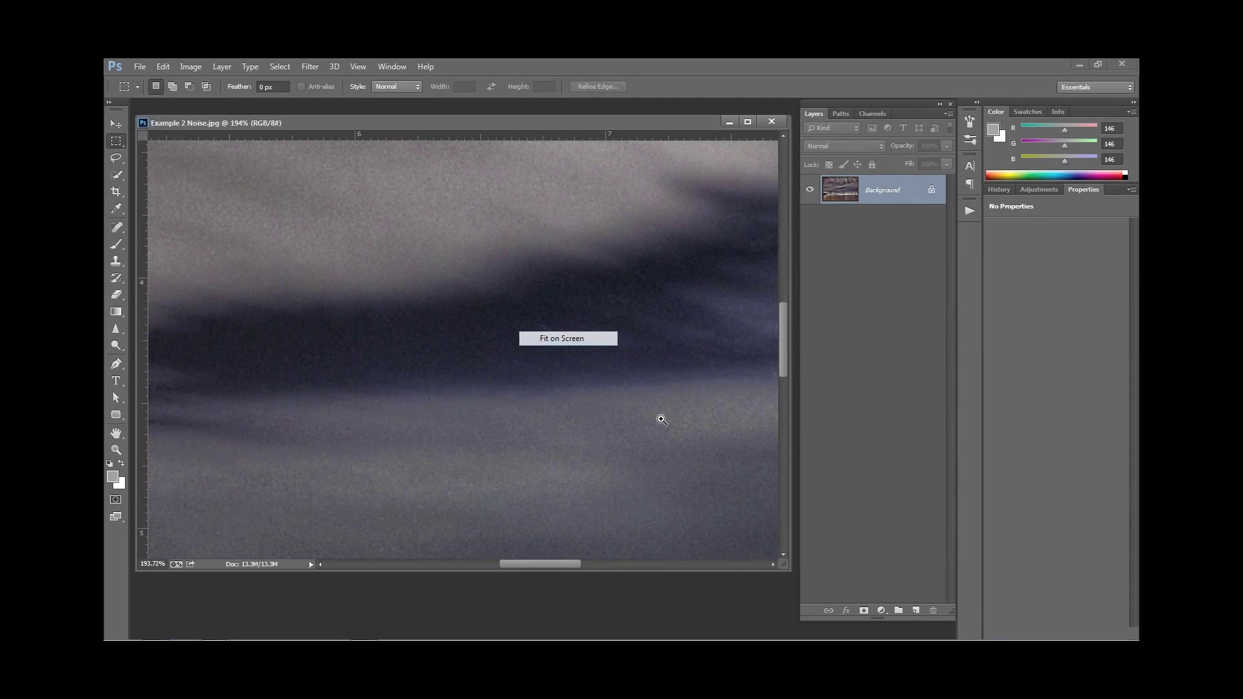
pyautogui.rightClick(510, 295)
pyautogui.click(521, 302)
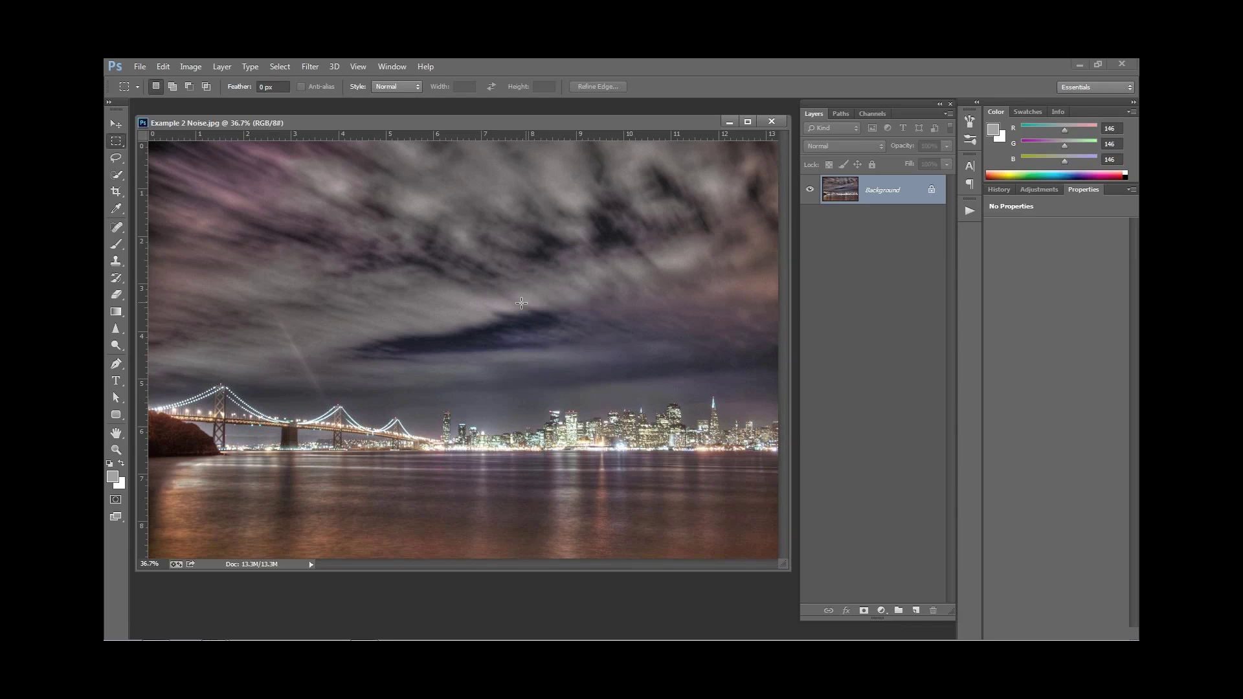
pyautogui.moveTo(516, 301); pyautogui.dragTo(580, 370)
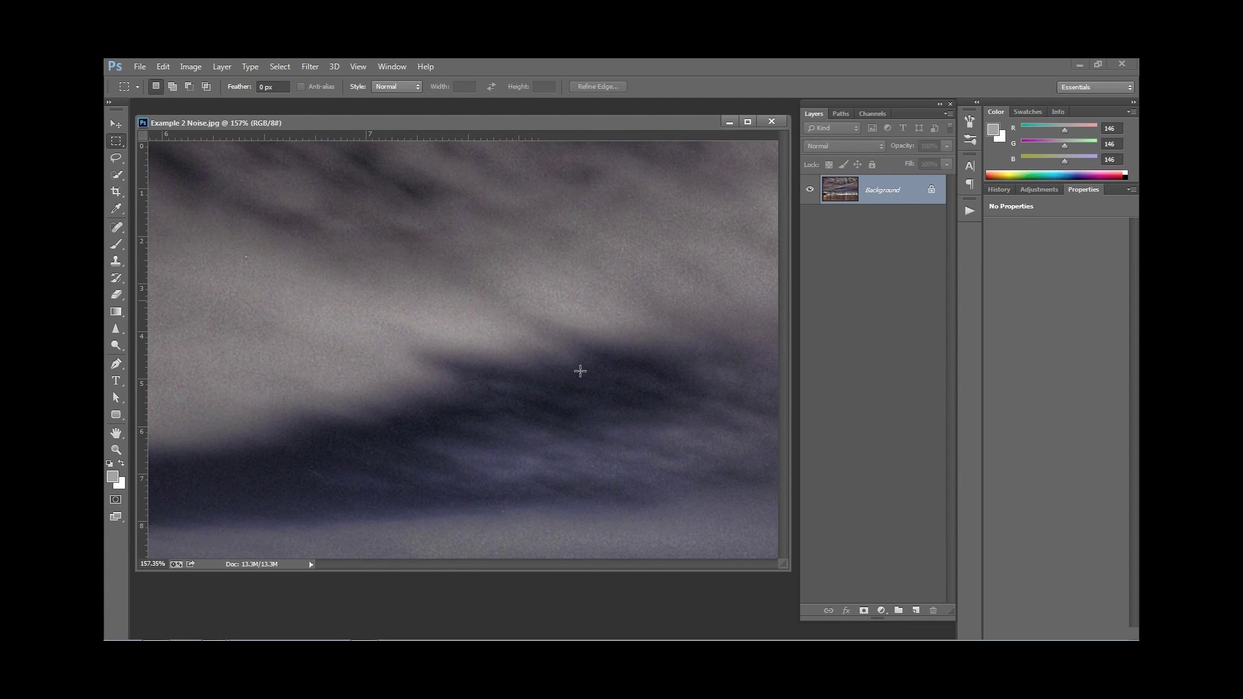
pyautogui.scroll(-5, 580, 370)
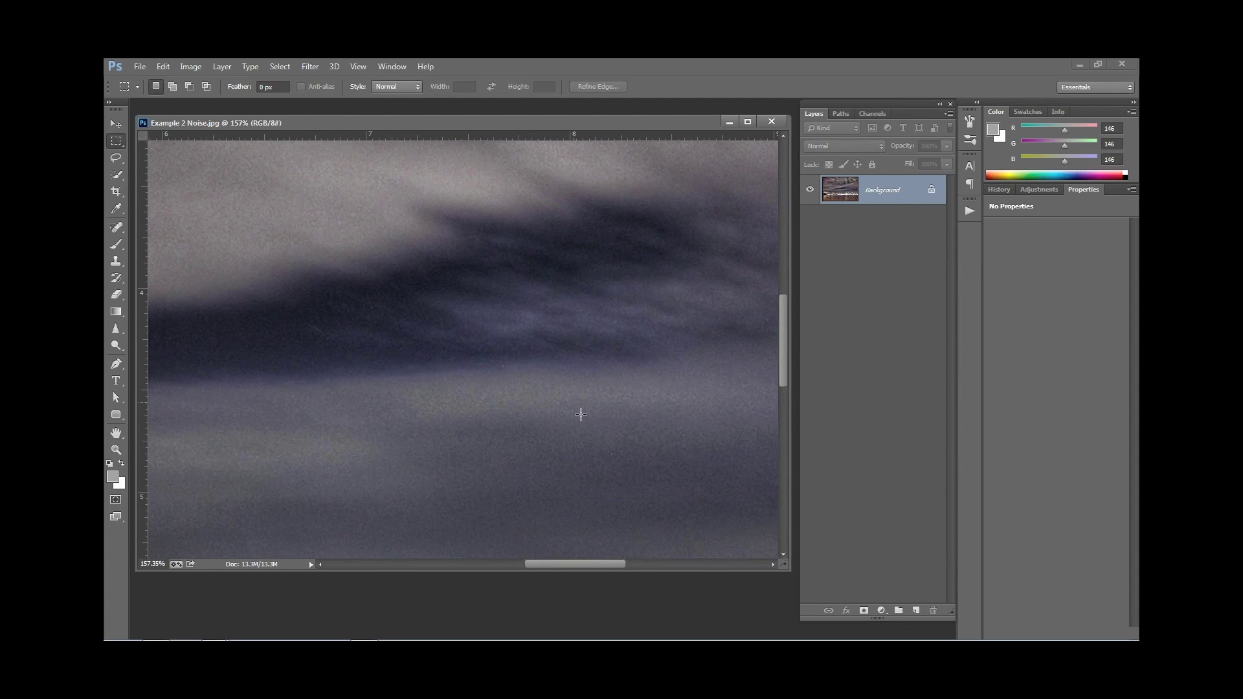
pyautogui.rightClick(508, 371)
pyautogui.click(517, 376)
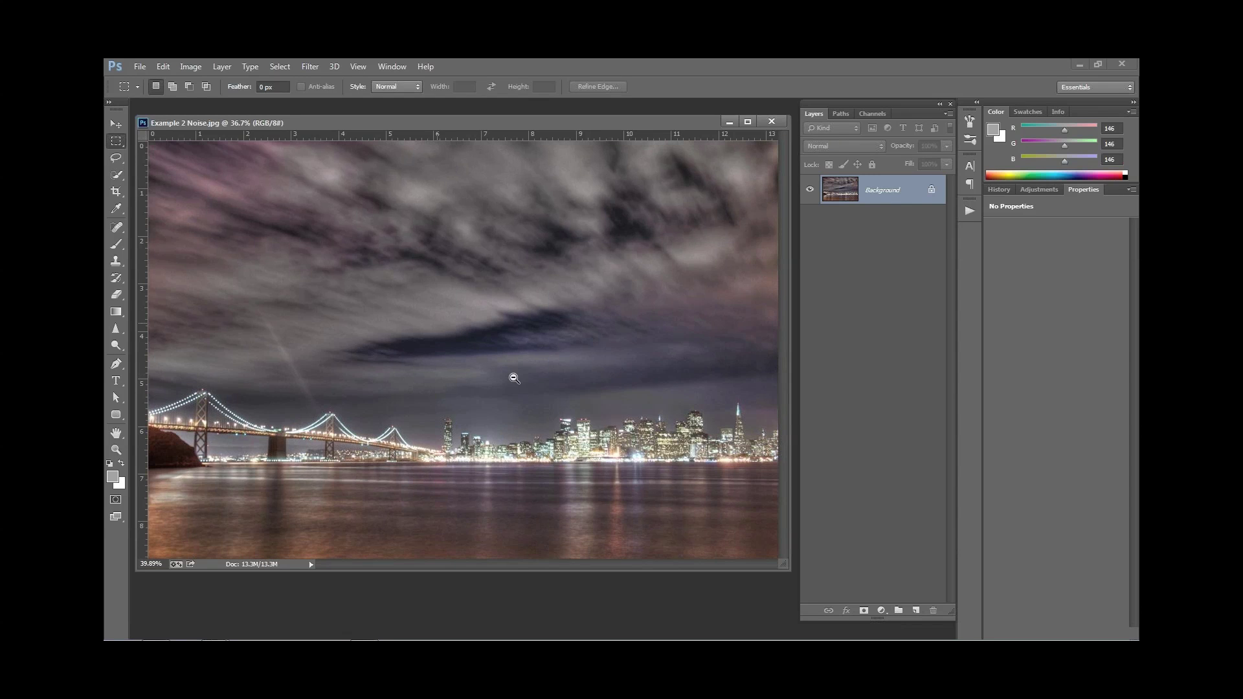
pyautogui.scroll(5, 514, 378)
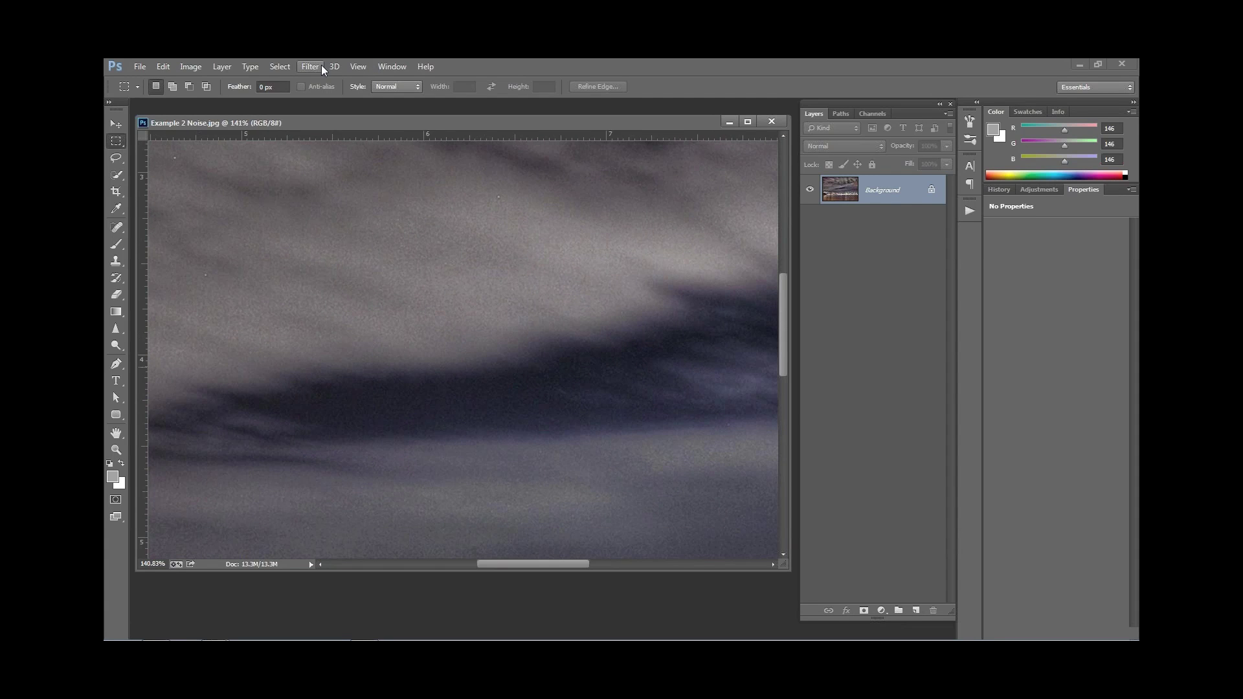
# Step: Open the skyline image in Topaz DeNoise 5 and apply the JPEG - strongest preset
pyautogui.click(311, 66)
pyautogui.moveTo(344, 363)
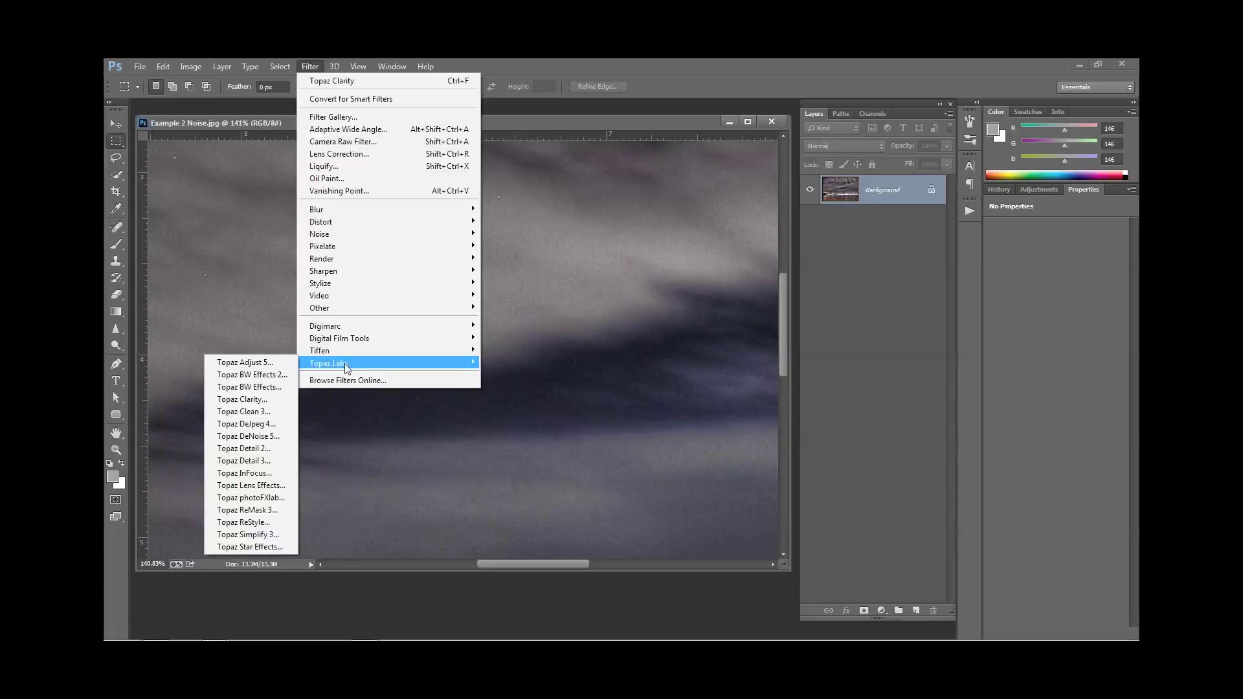
pyautogui.click(254, 436)
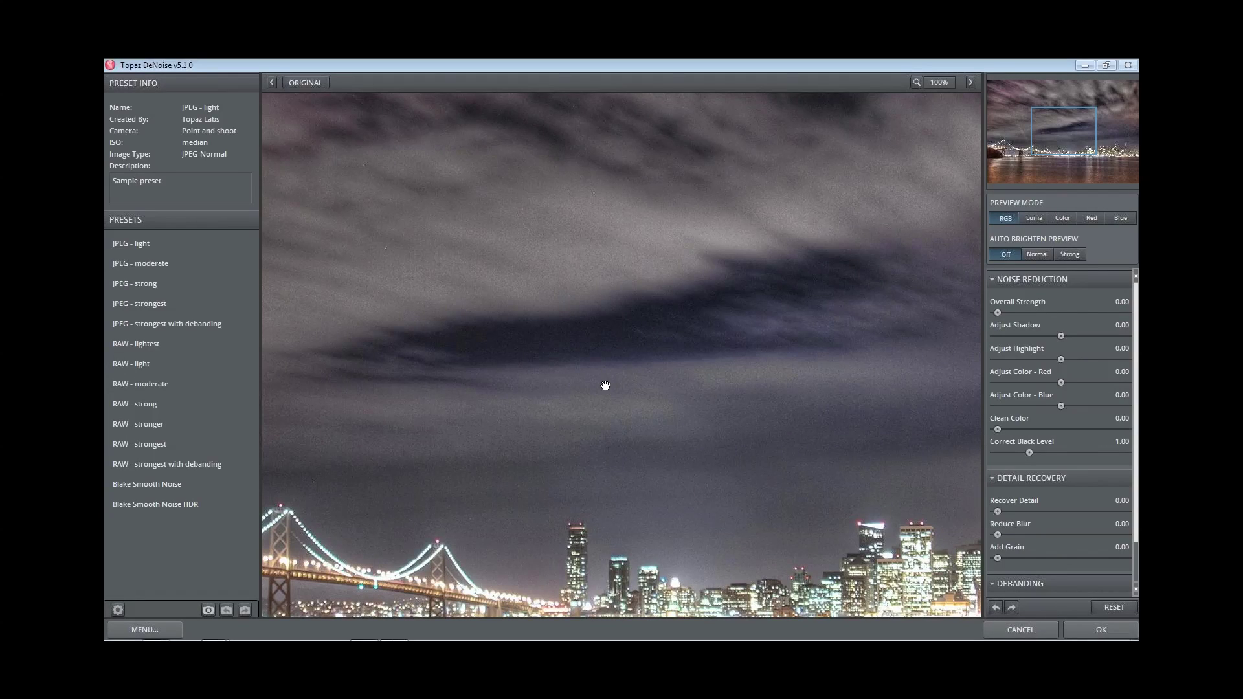
pyautogui.click(187, 305)
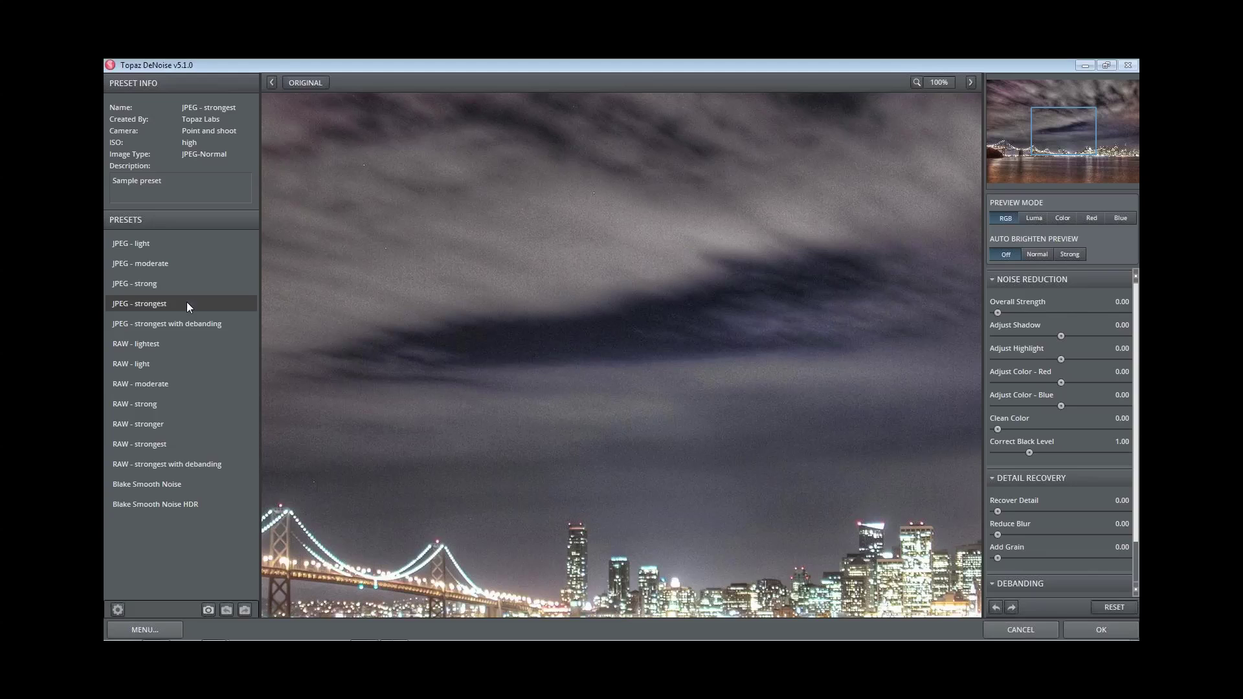
pyautogui.click(143, 305)
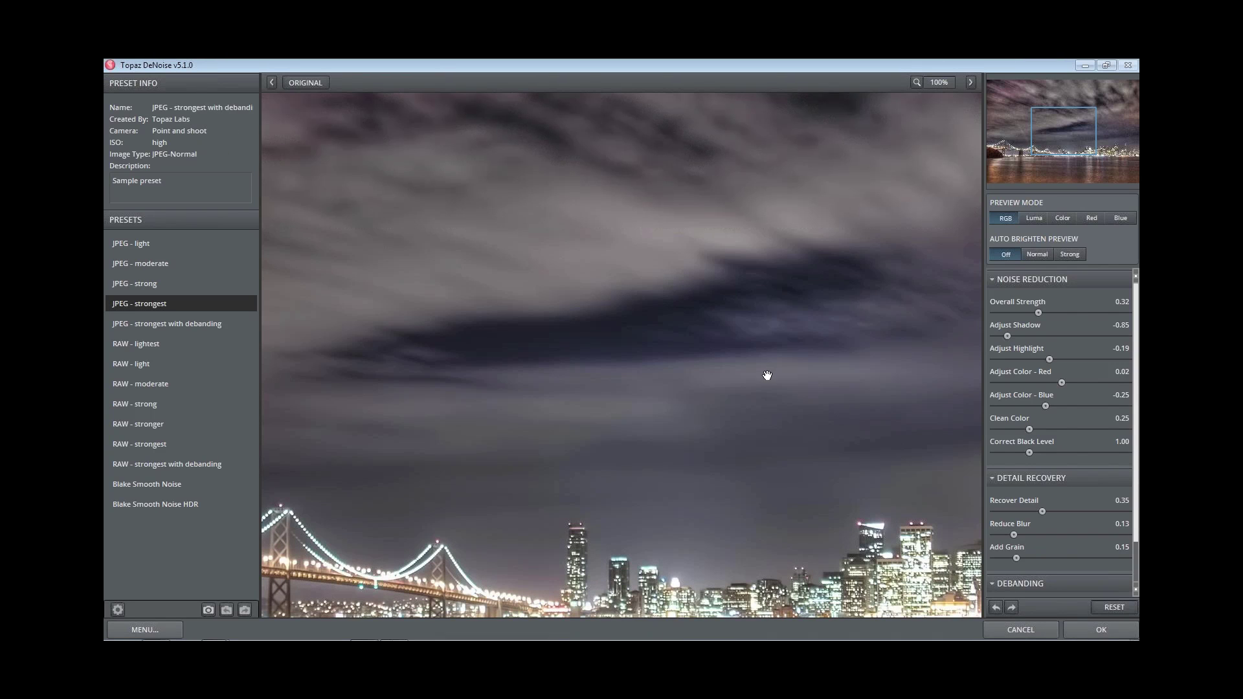
# Step: Compare the denoised preview with the original around the city skyline and clouds
pyautogui.click(765, 377)
pyautogui.moveTo(697, 360); pyautogui.dragTo(543, 249)
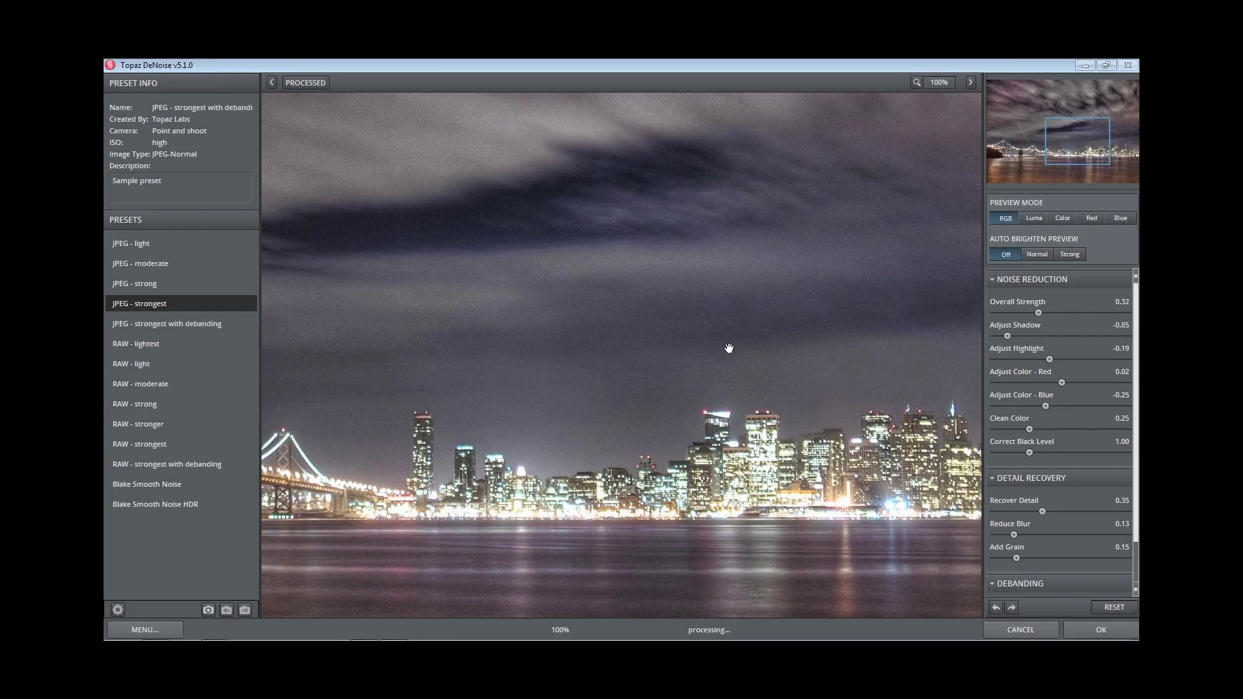
pyautogui.click(770, 387)
pyautogui.click(771, 387)
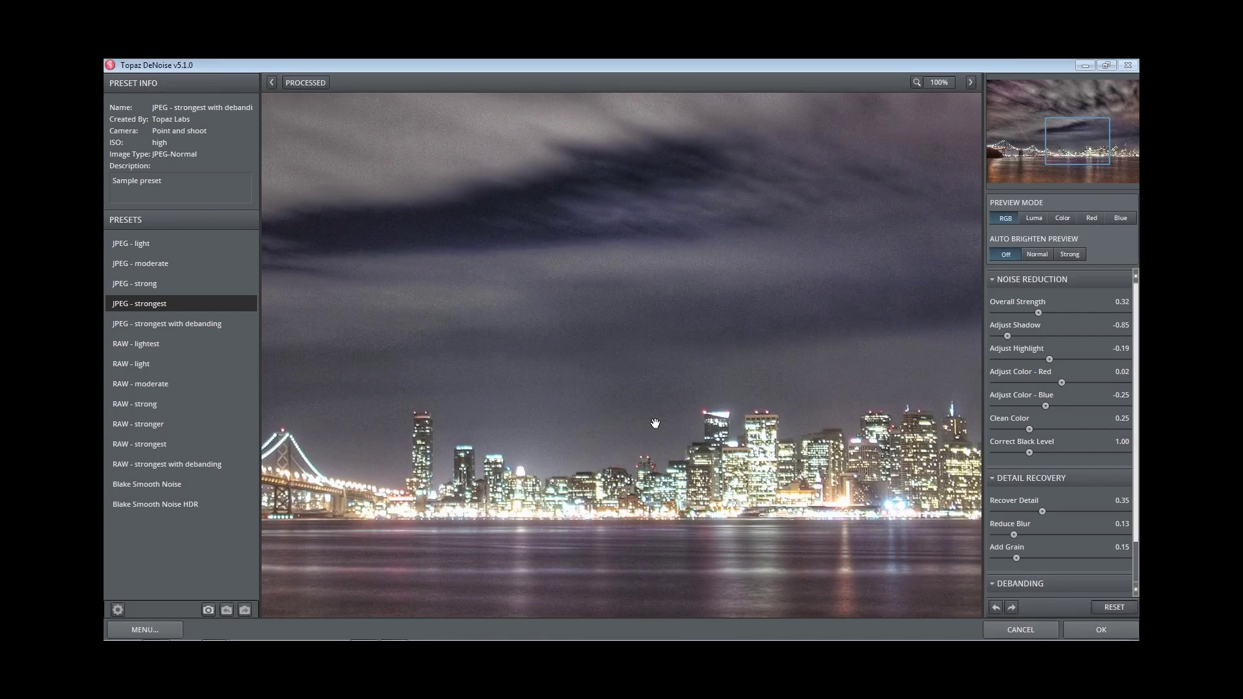
pyautogui.click(655, 423)
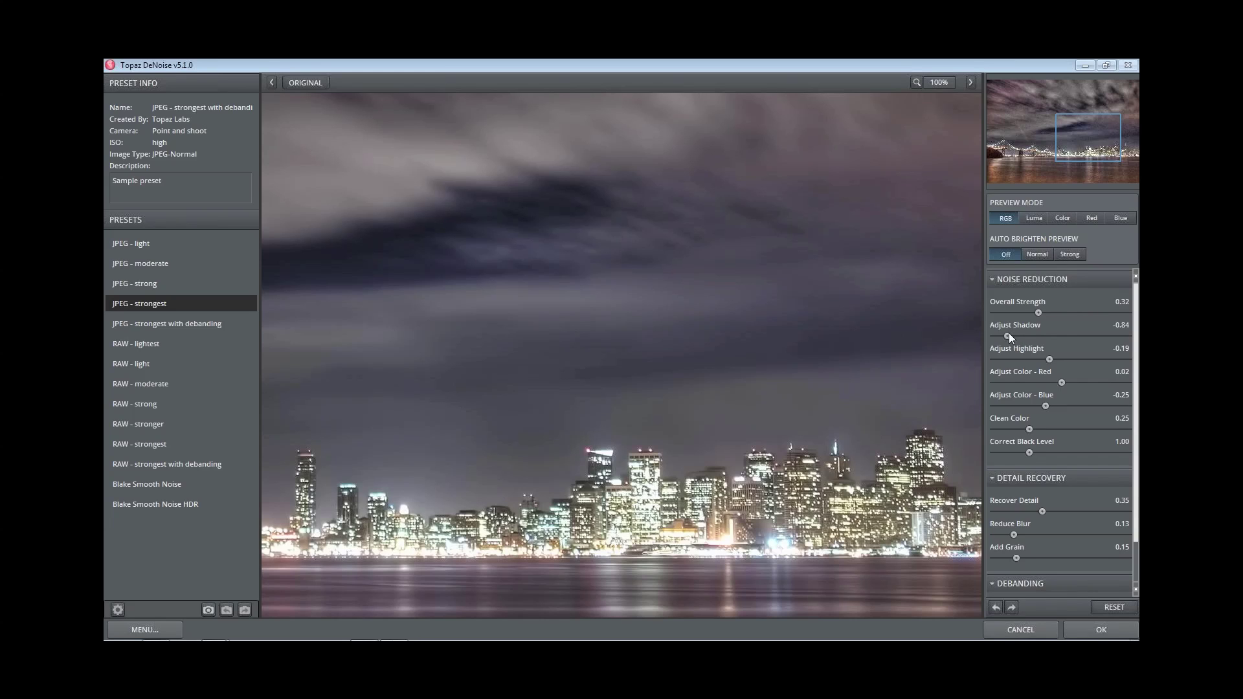
# Step: Set the noise reduction's Adjust Shadow to -0.35 and Adjust Highlight to -0.38
pyautogui.moveTo(1007, 336); pyautogui.dragTo(1032, 336)
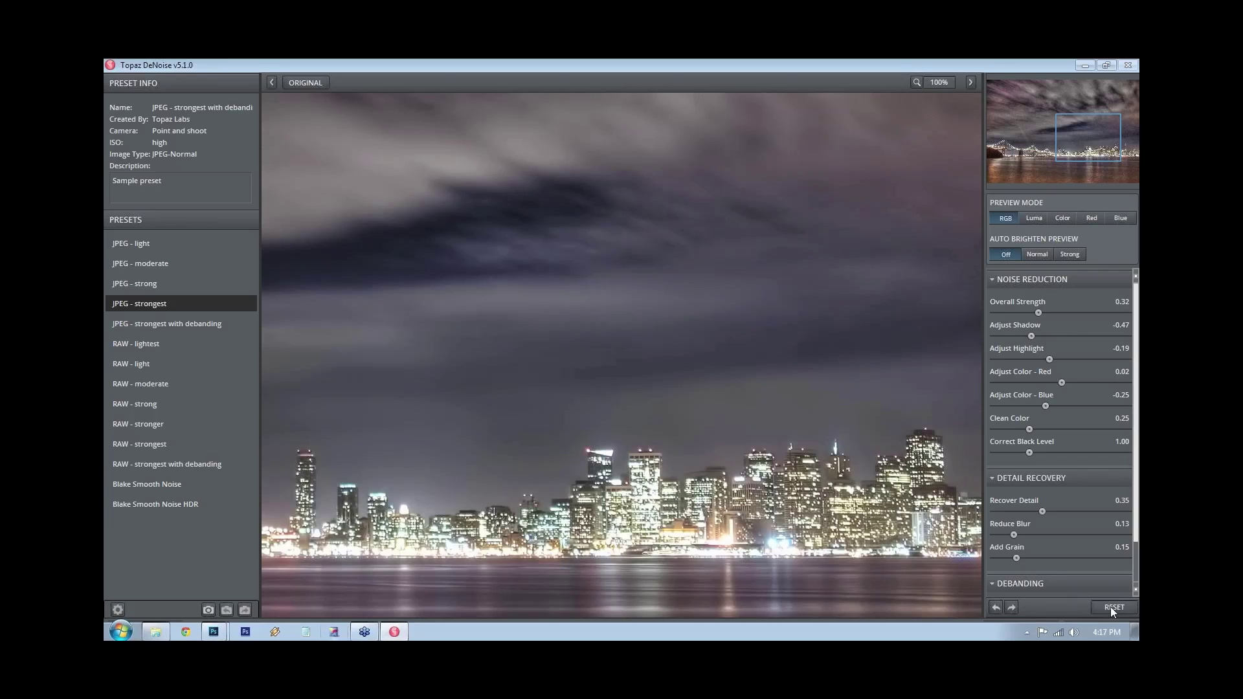
pyautogui.click(1039, 337)
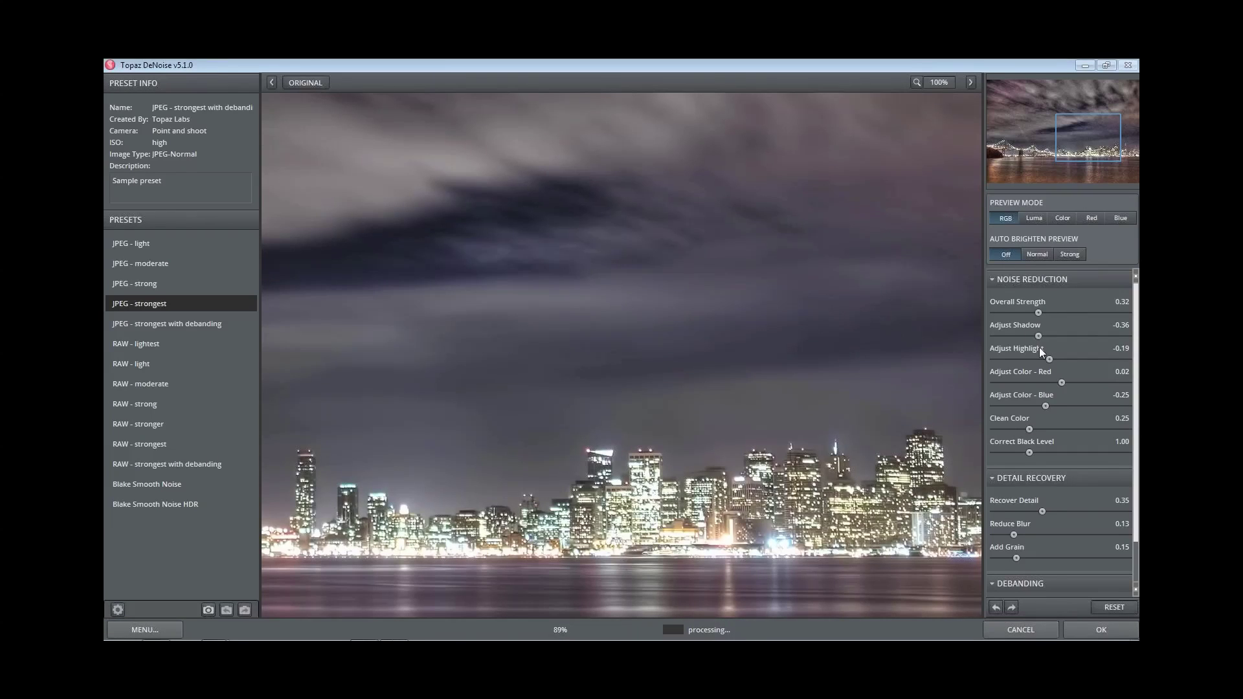
pyautogui.click(1039, 336)
pyautogui.moveTo(1047, 359); pyautogui.dragTo(1036, 359)
pyautogui.moveTo(605, 459); pyautogui.dragTo(575, 438)
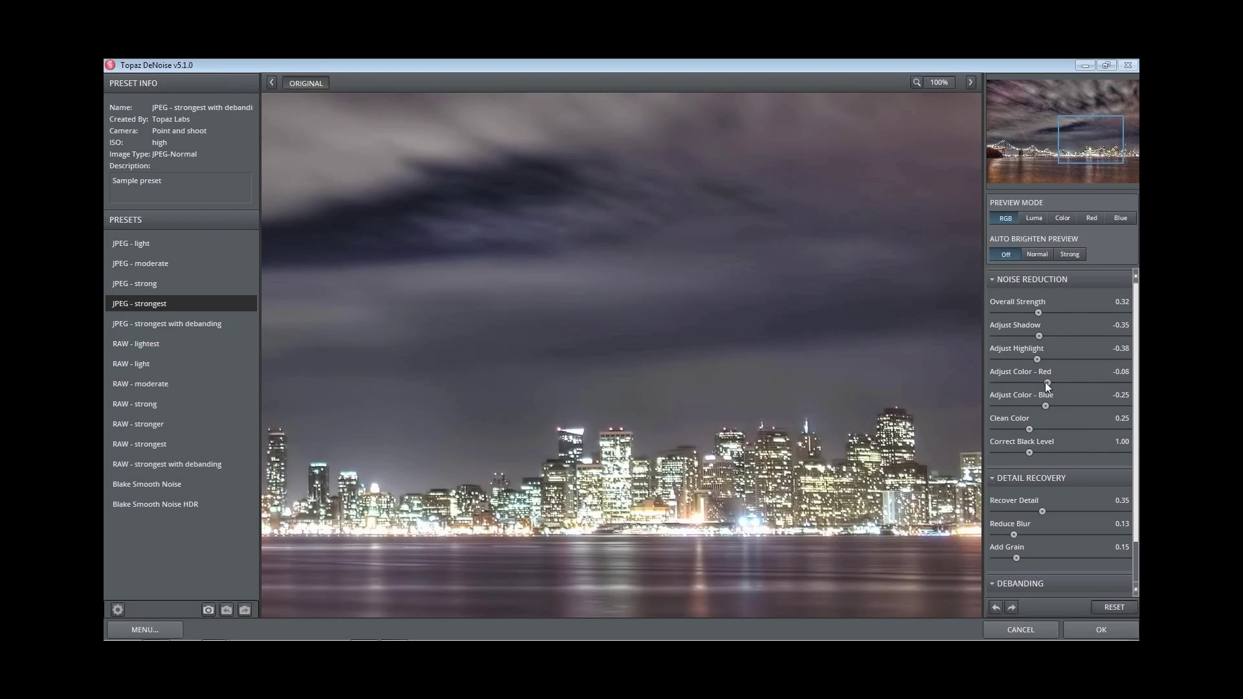
# Step: Set Adjust Color - Red to -0.74, checking it in the Red channel preview, and set Adjust Color - Blue to -0.75 in the RGB preview
pyautogui.moveTo(1015, 384); pyautogui.dragTo(1011, 383)
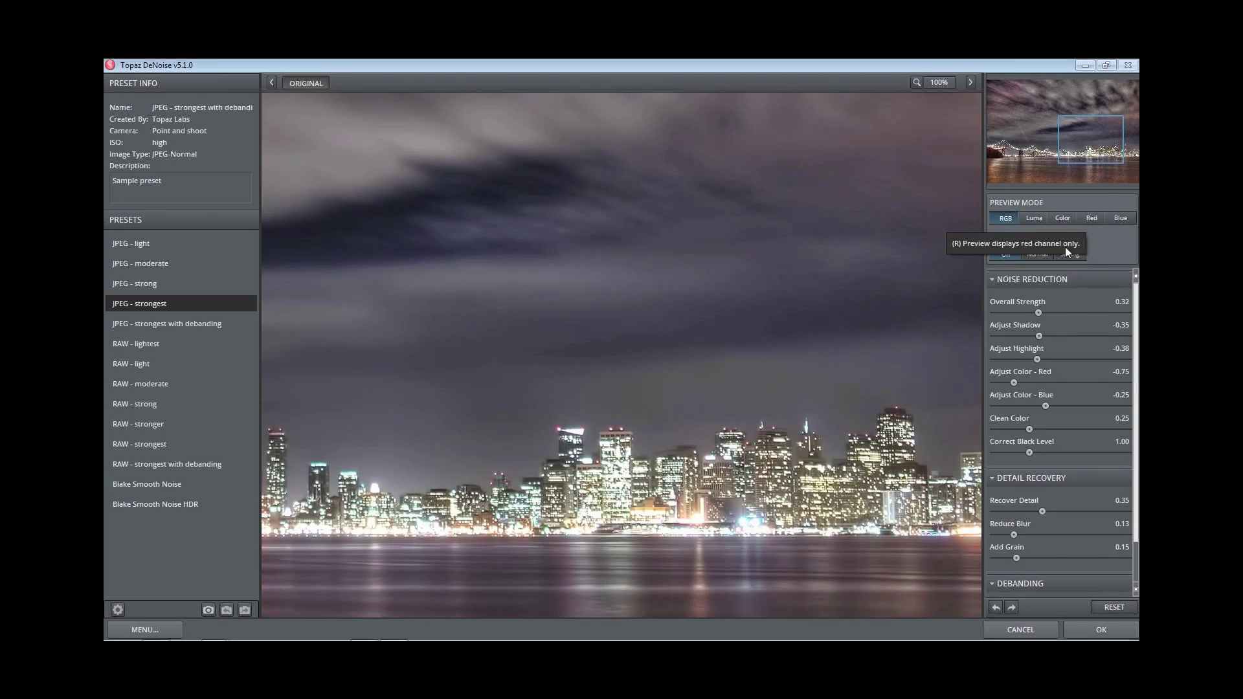
pyautogui.click(1087, 219)
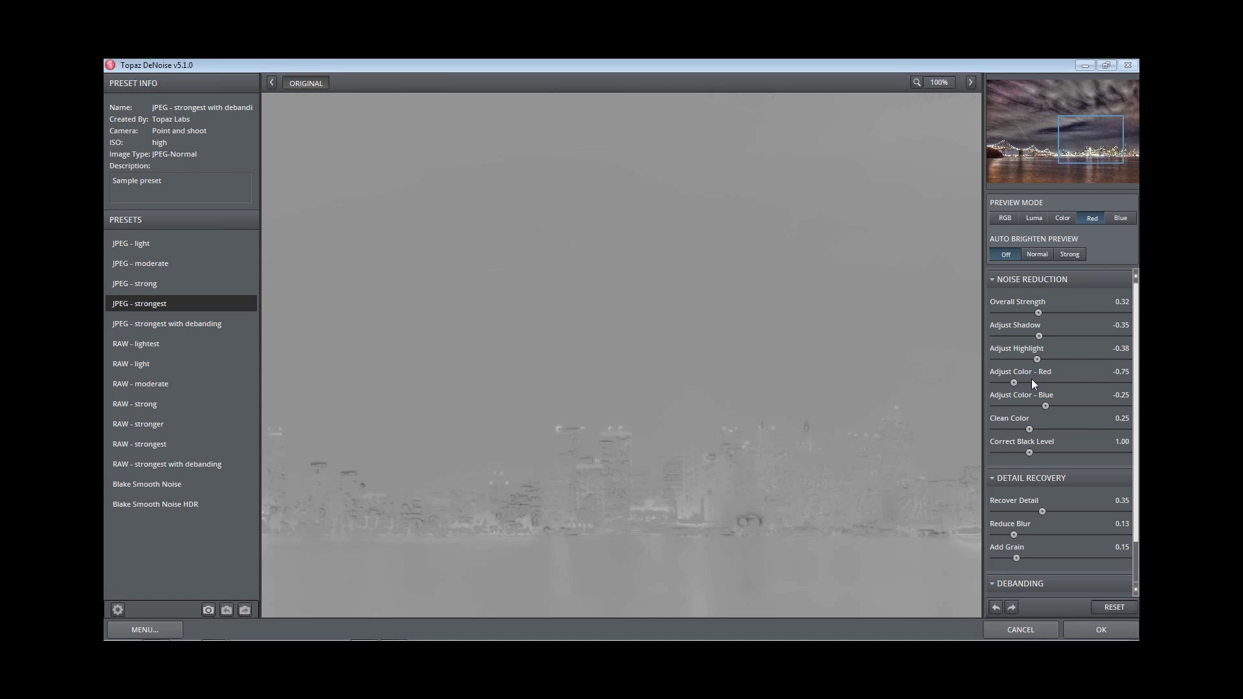
pyautogui.moveTo(1019, 383); pyautogui.dragTo(1071, 380)
pyautogui.click(1014, 382)
pyautogui.moveTo(1014, 382); pyautogui.dragTo(1013, 381)
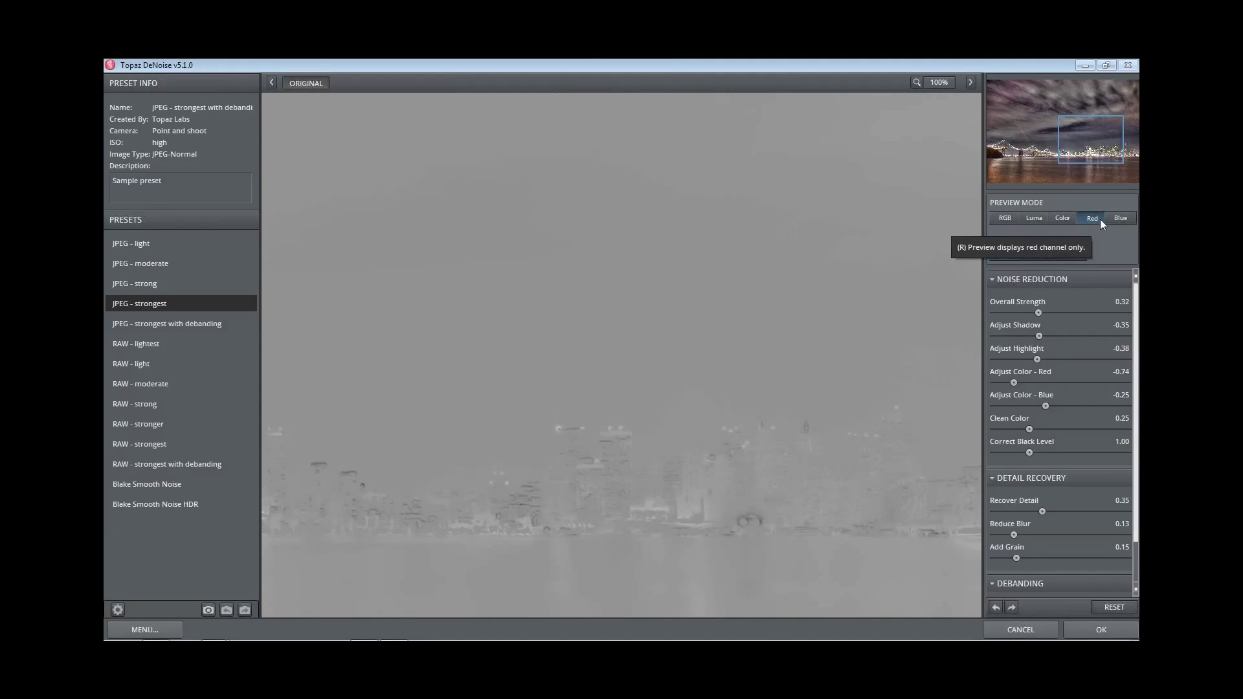
pyautogui.click(998, 220)
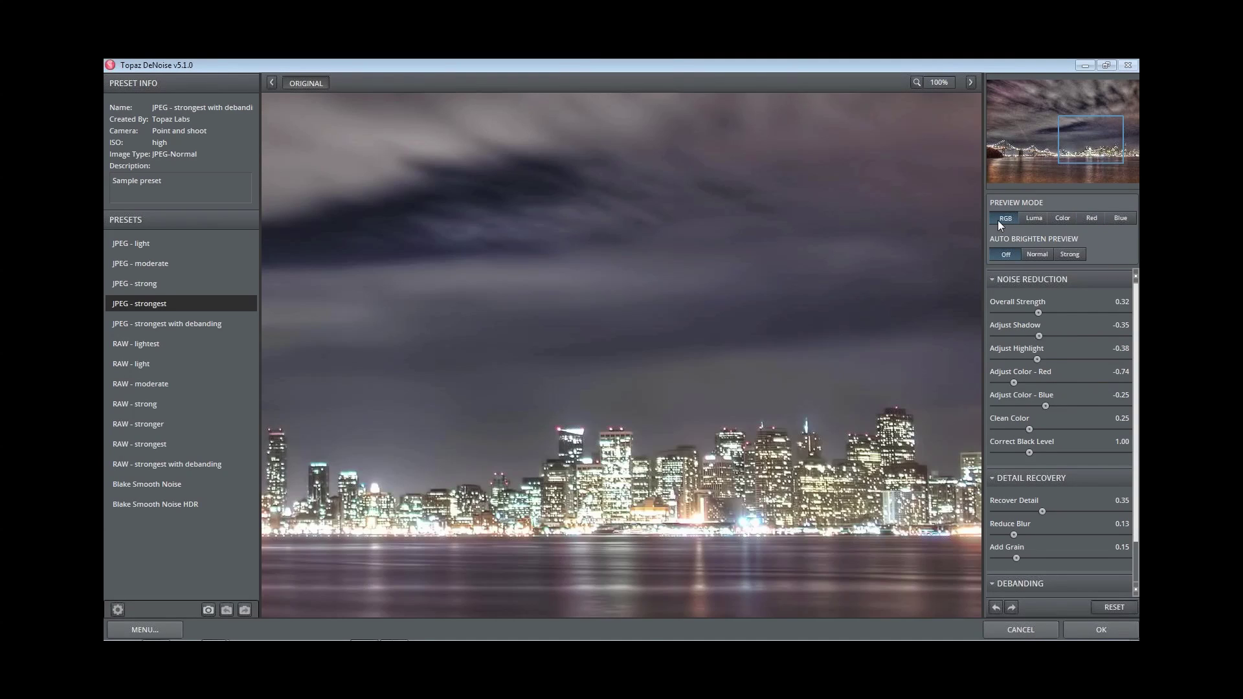
pyautogui.moveTo(1042, 406); pyautogui.dragTo(1013, 406)
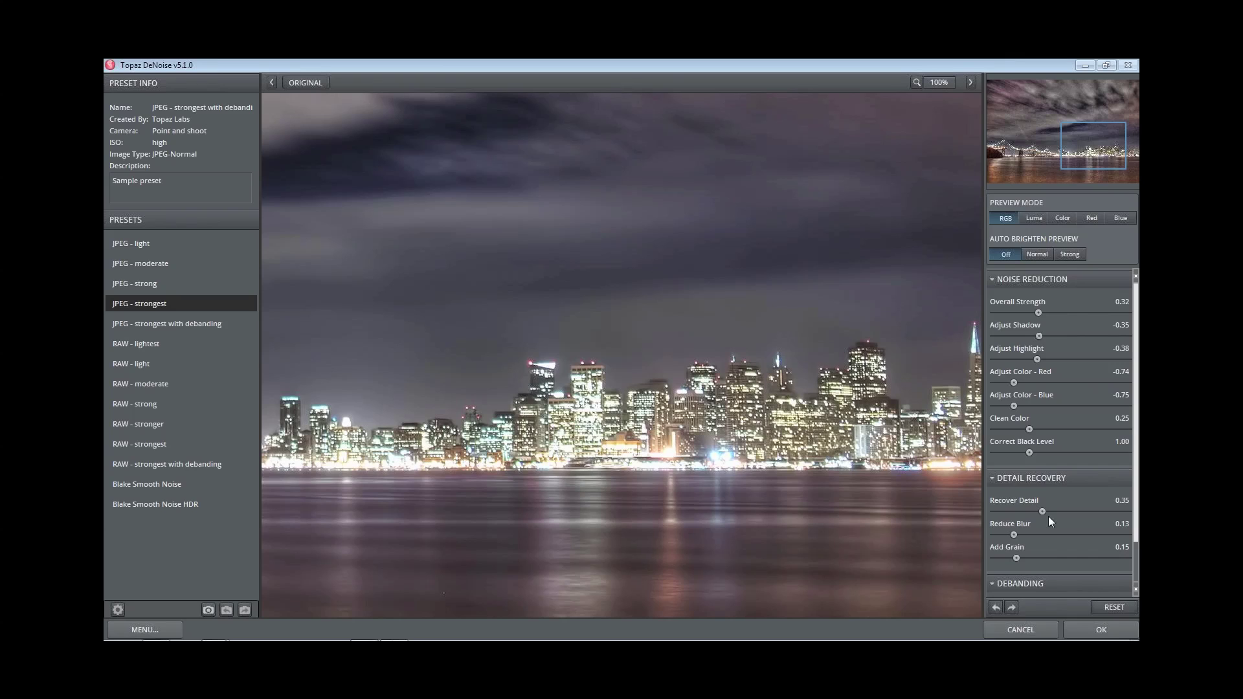
# Step: Set the detail recovery's Recover Detail to 0.25 and Reduce Blur to 0.53
pyautogui.moveTo(1074, 510); pyautogui.dragTo(1078, 511)
pyautogui.moveTo(1076, 512); pyautogui.dragTo(1029, 512)
pyautogui.click(1047, 534)
pyautogui.click(1058, 532)
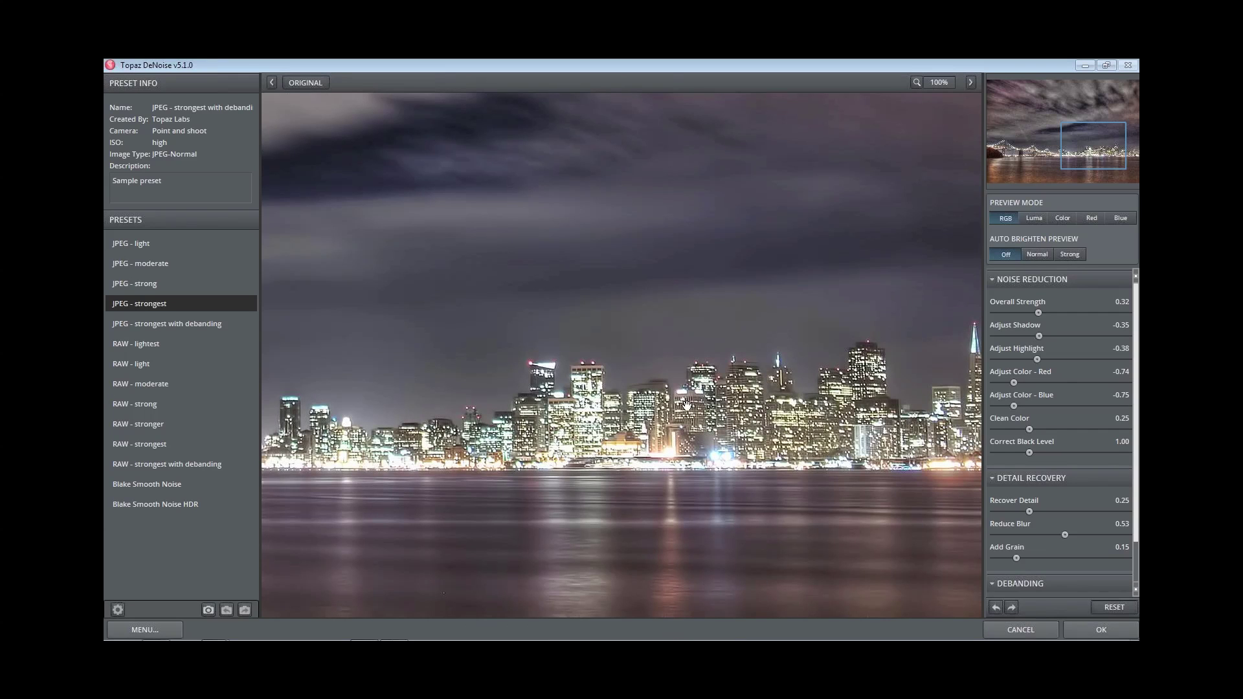
# Step: Compare the denoised skyline preview with the original, and apply the noise reduction to the photo
pyautogui.click(312, 83)
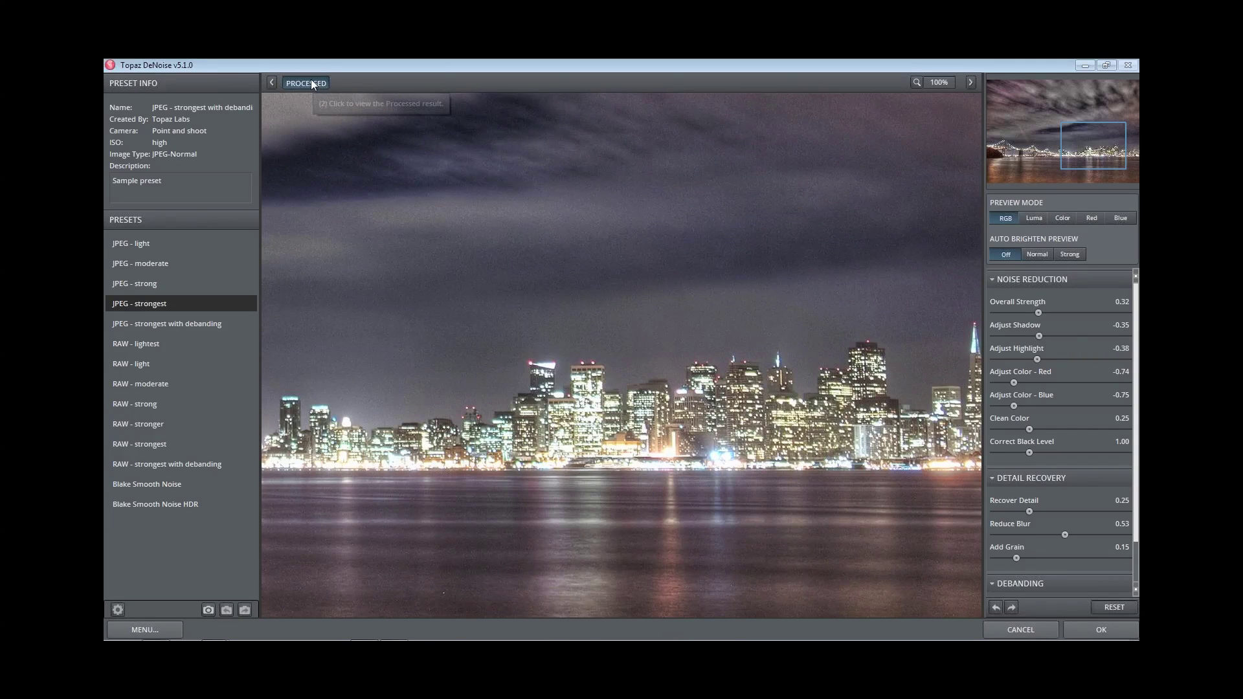
pyautogui.click(311, 82)
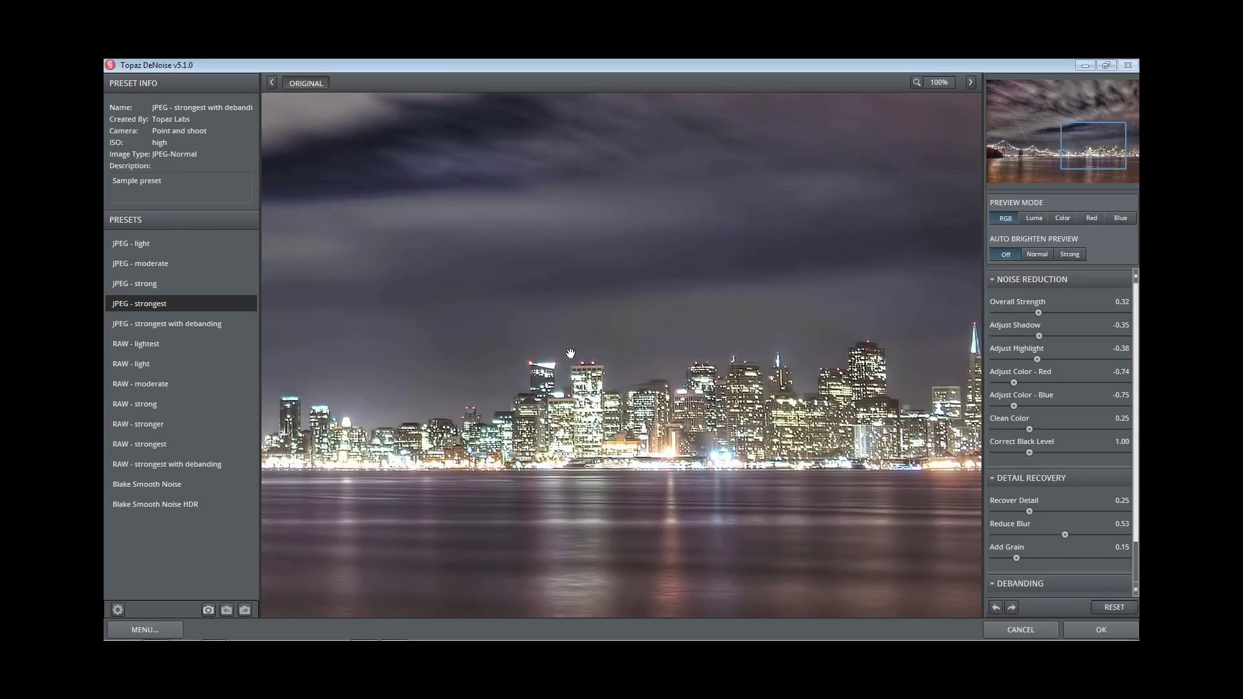
pyautogui.click(311, 84)
pyautogui.click(311, 84)
pyautogui.click(1086, 637)
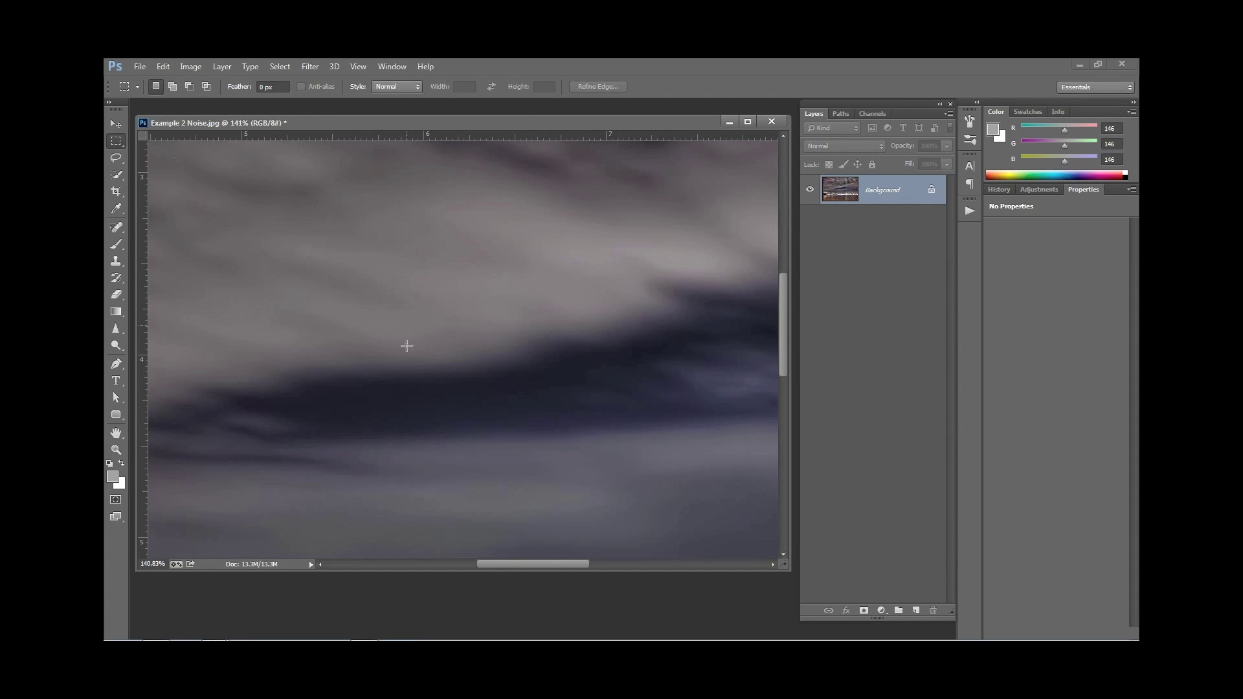
# Step: Inspect the denoised clouds and city skyline up close in the Photoshop document
pyautogui.rightClick(560, 378)
pyautogui.click(572, 388)
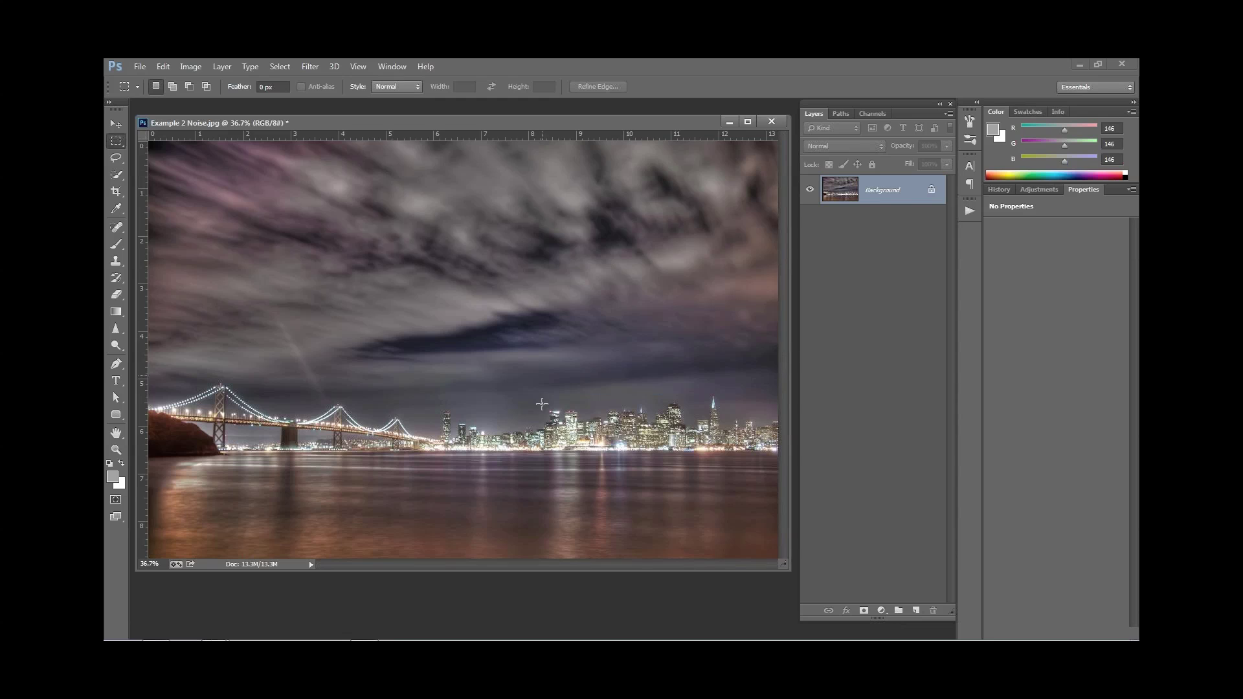
pyautogui.moveTo(561, 418); pyautogui.dragTo(628, 441)
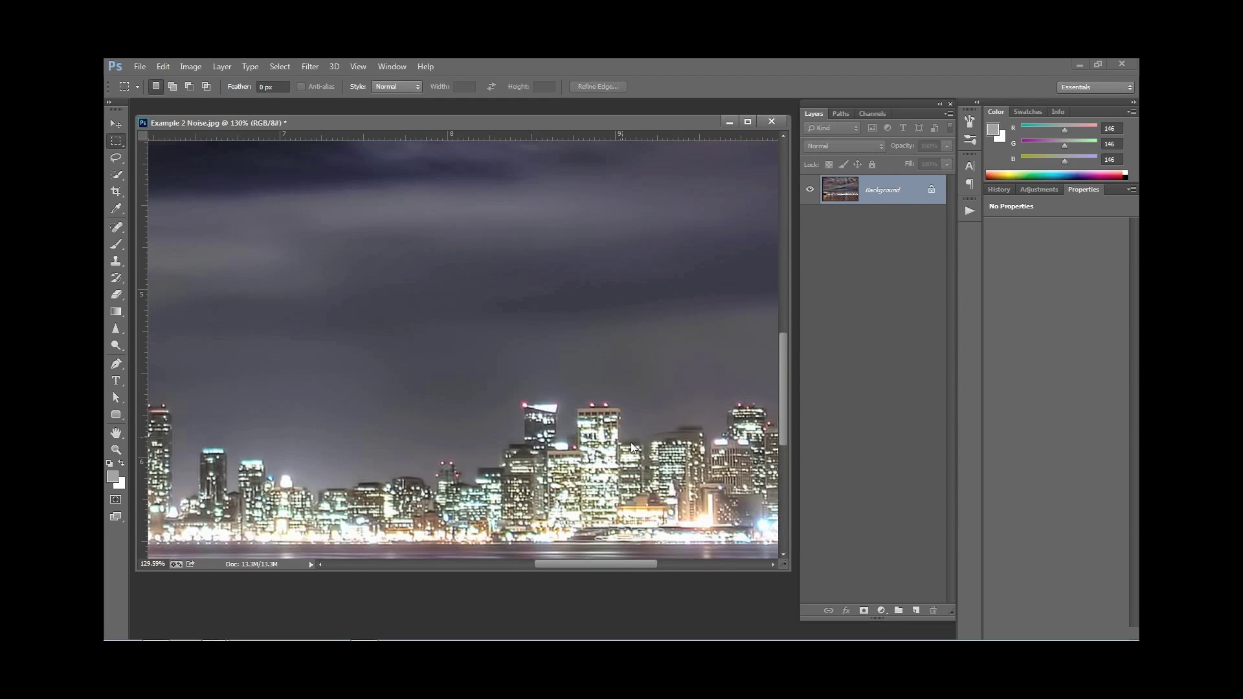
pyautogui.rightClick(629, 441)
pyautogui.press('Escape')
# Step: Fit the skyline photo on screen and close Example 2 Noise.jpg without saving the changes
pyautogui.rightClick(662, 454)
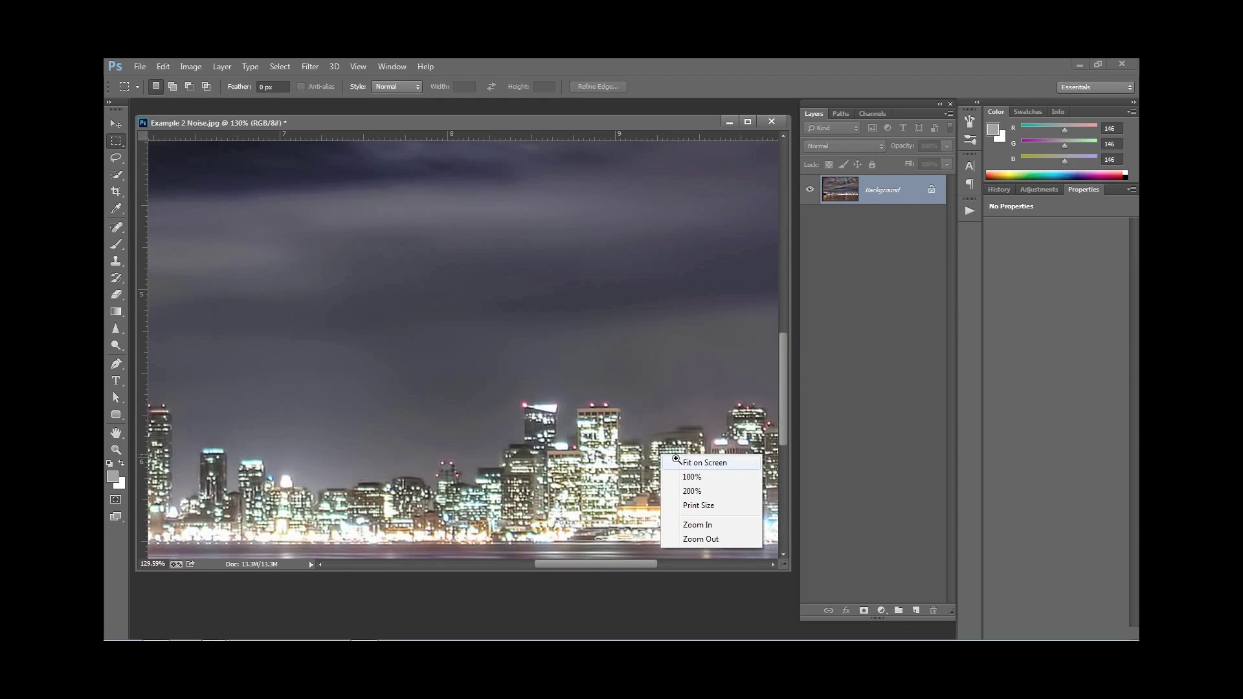
pyautogui.click(699, 462)
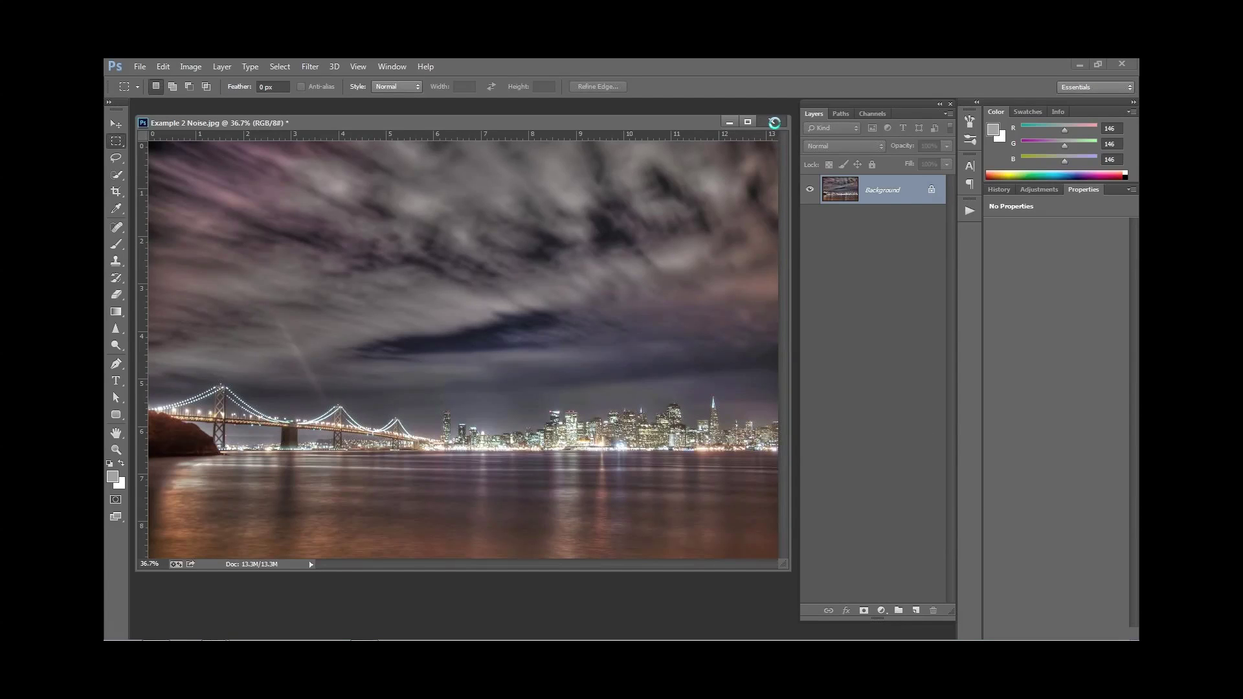
pyautogui.click(771, 122)
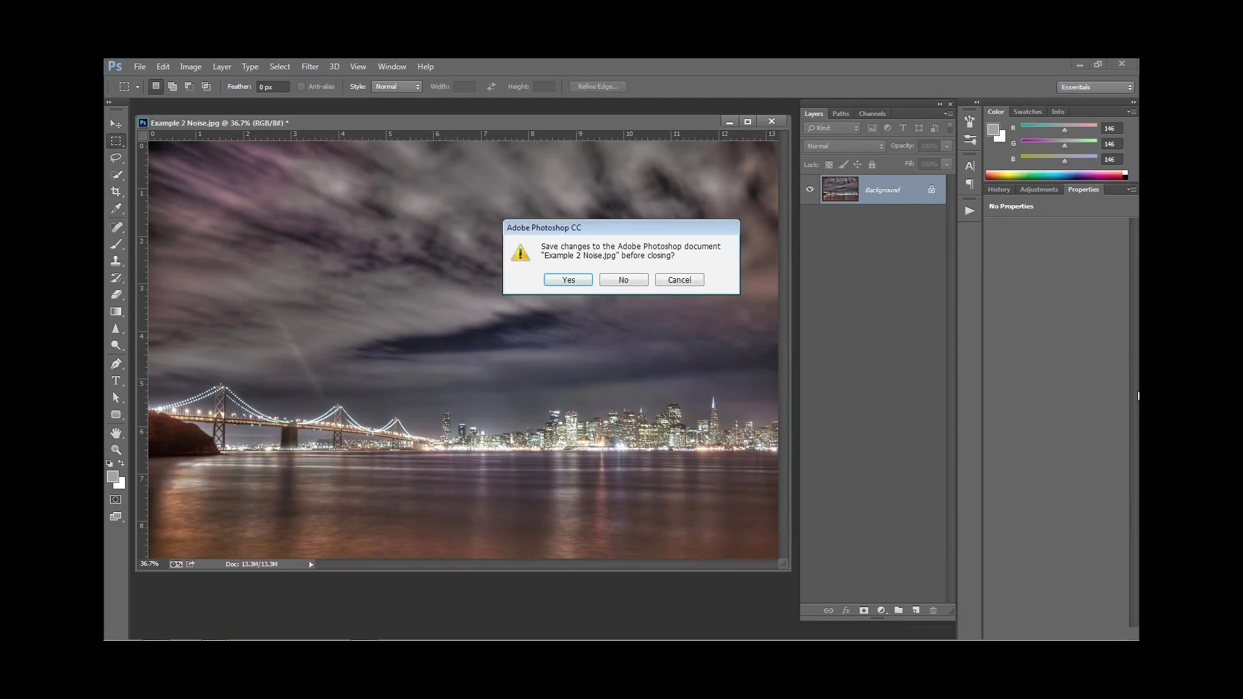
pyautogui.click(636, 279)
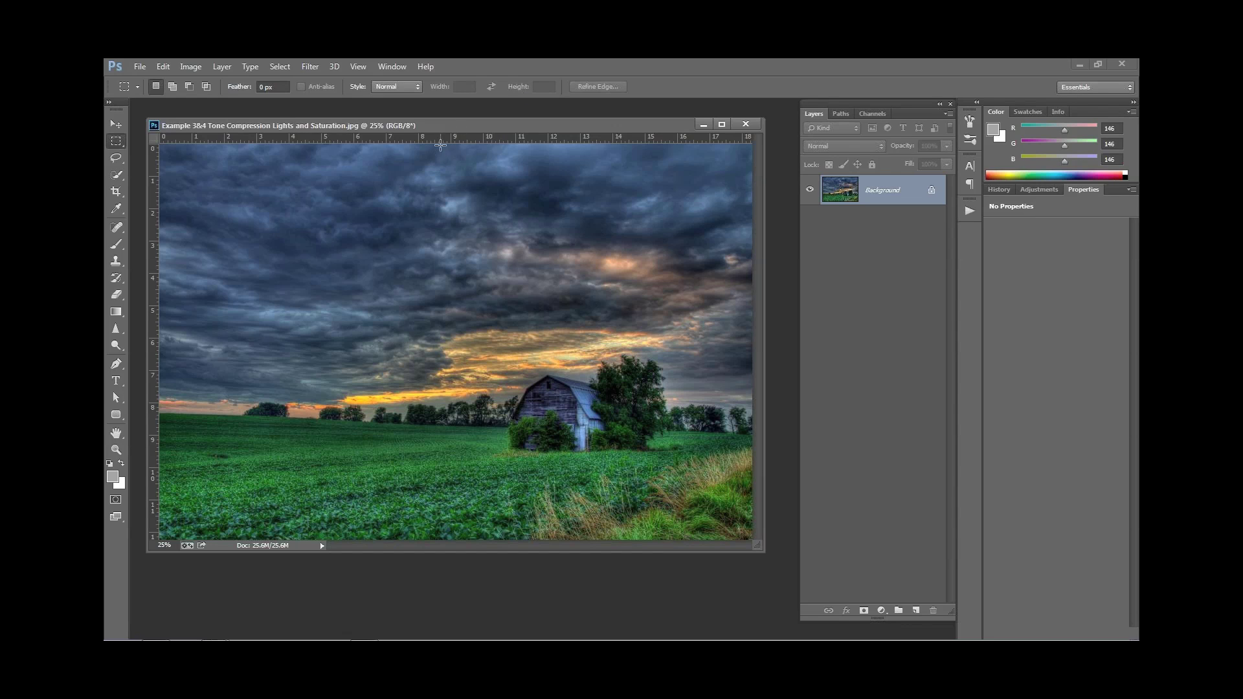
# Step: Examine the glowing clouds above the barn up close in the tone compression example, and return to the full view
pyautogui.moveTo(451, 125); pyautogui.dragTo(459, 125)
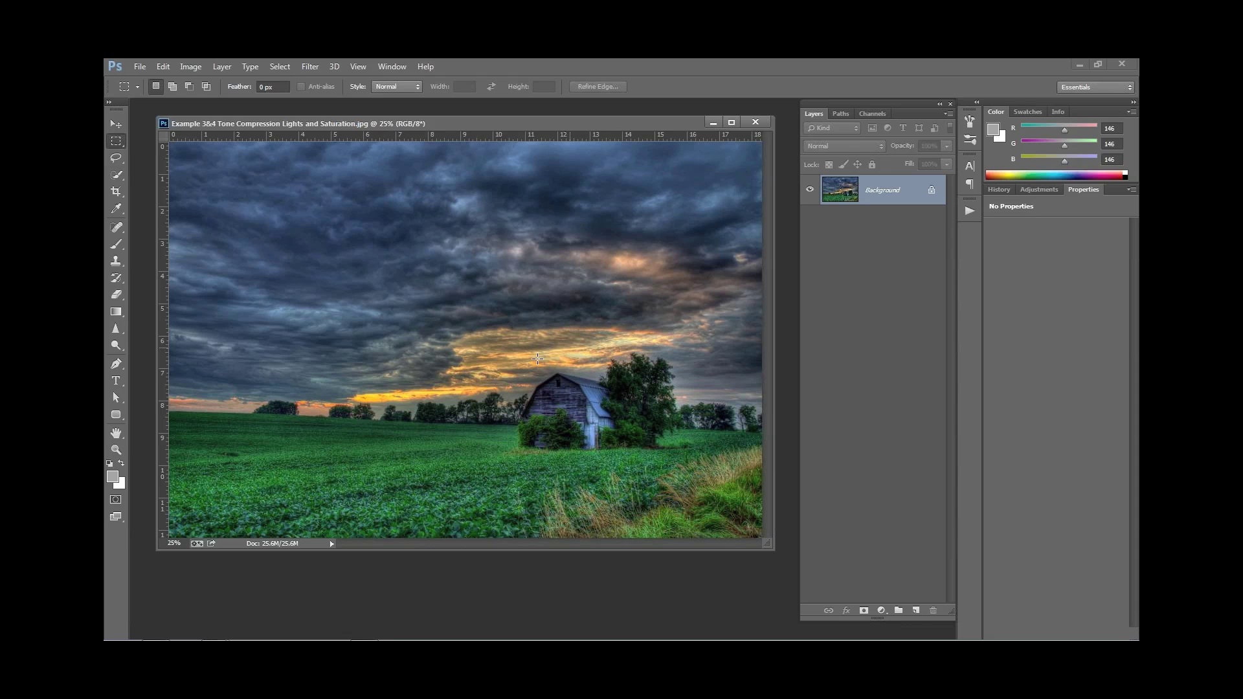
pyautogui.scroll(5, 577, 352)
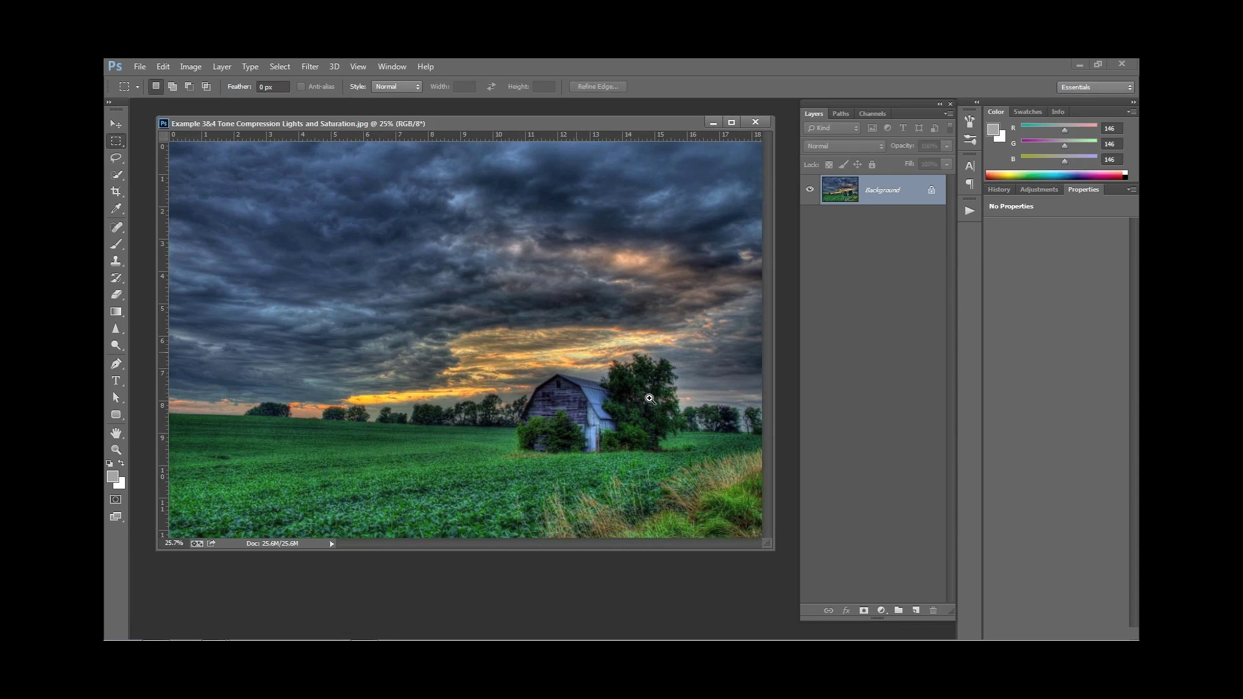
pyautogui.scroll(2, 588, 392)
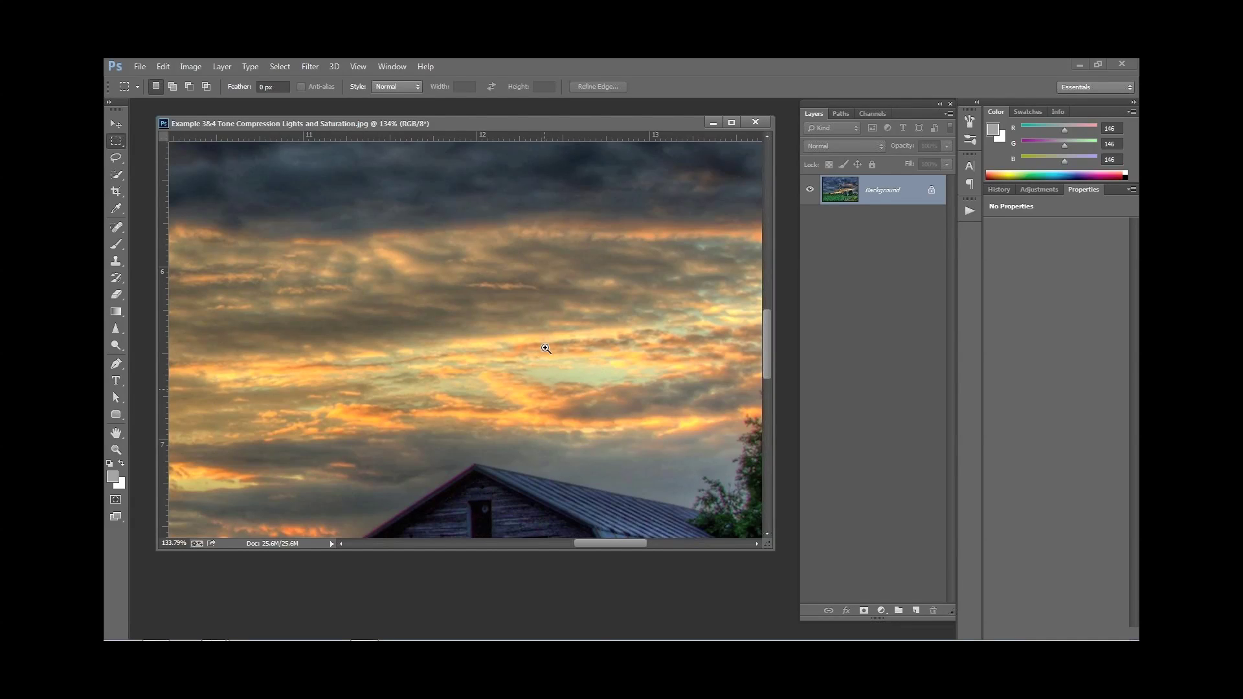
pyautogui.rightClick(542, 350)
pyautogui.click(555, 363)
pyautogui.rightClick(574, 374)
pyautogui.click(585, 386)
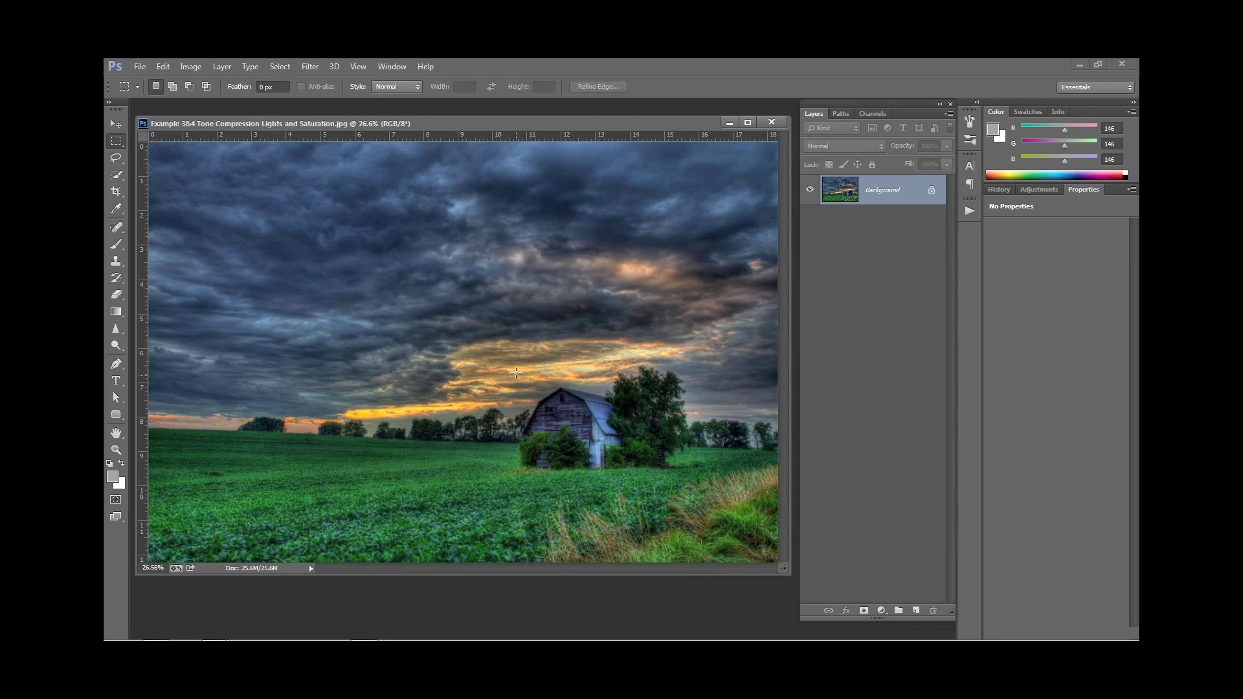
# Step: Open the barn sunset photo in Topaz Adjust 5 and reset all adjustments
pyautogui.click(310, 67)
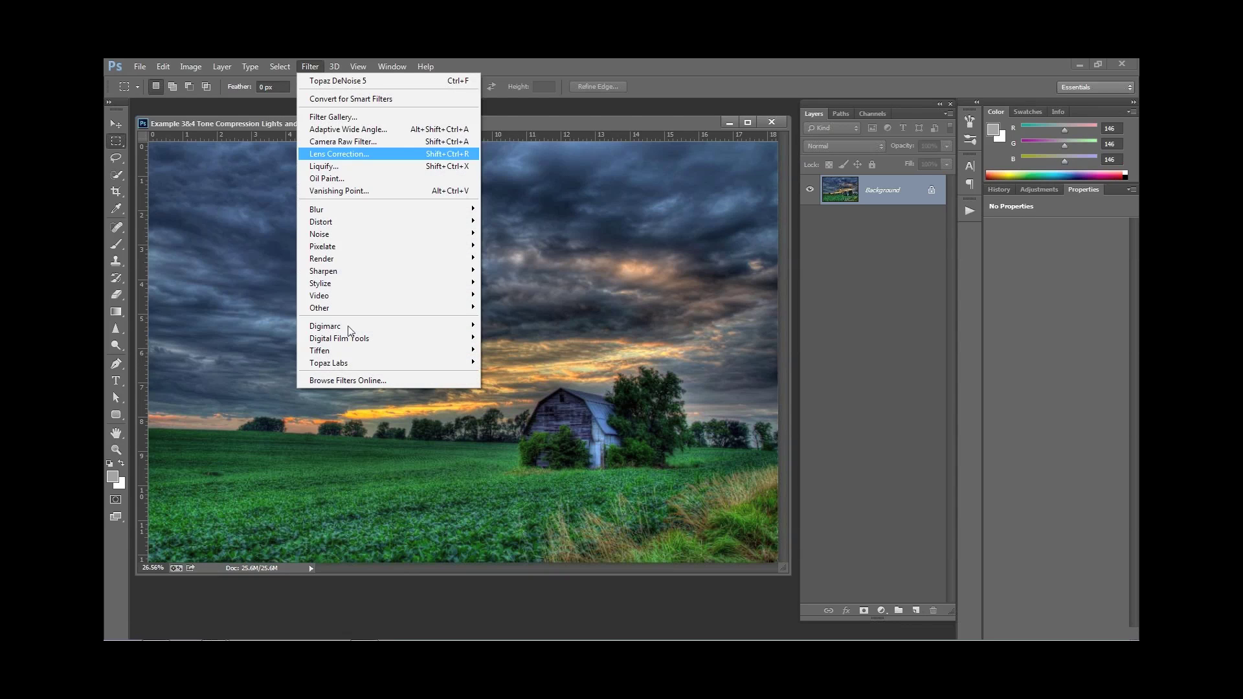
pyautogui.moveTo(308, 364)
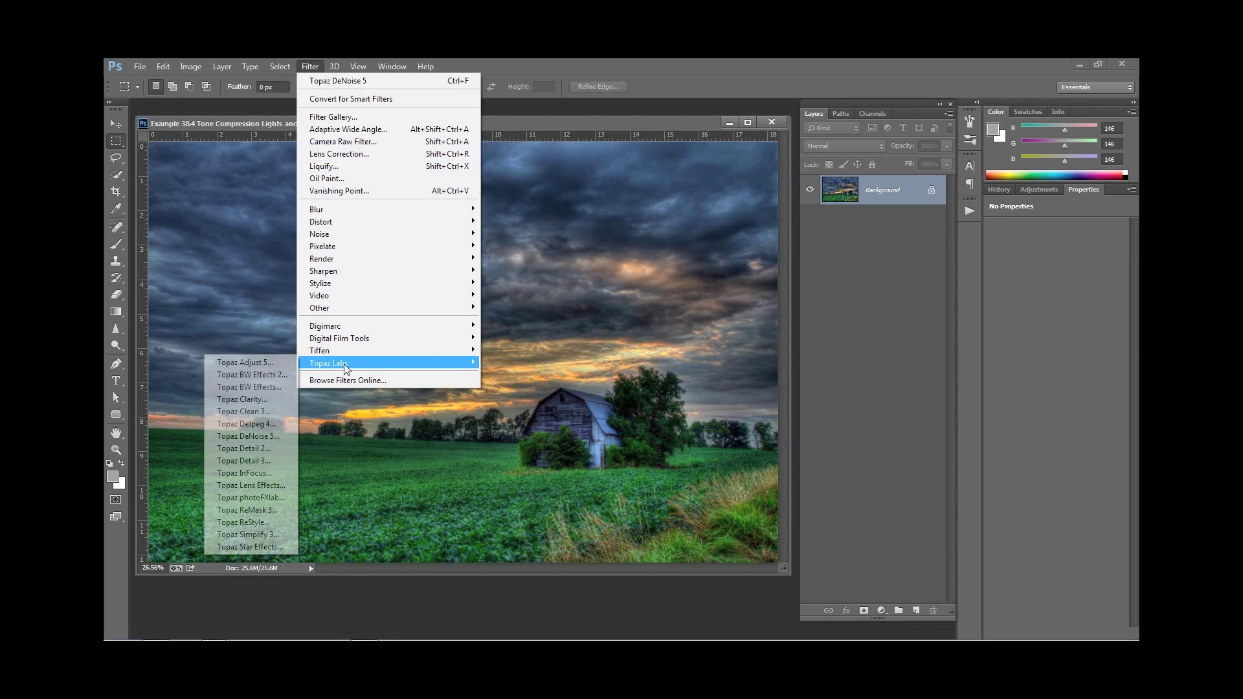
pyautogui.click(286, 364)
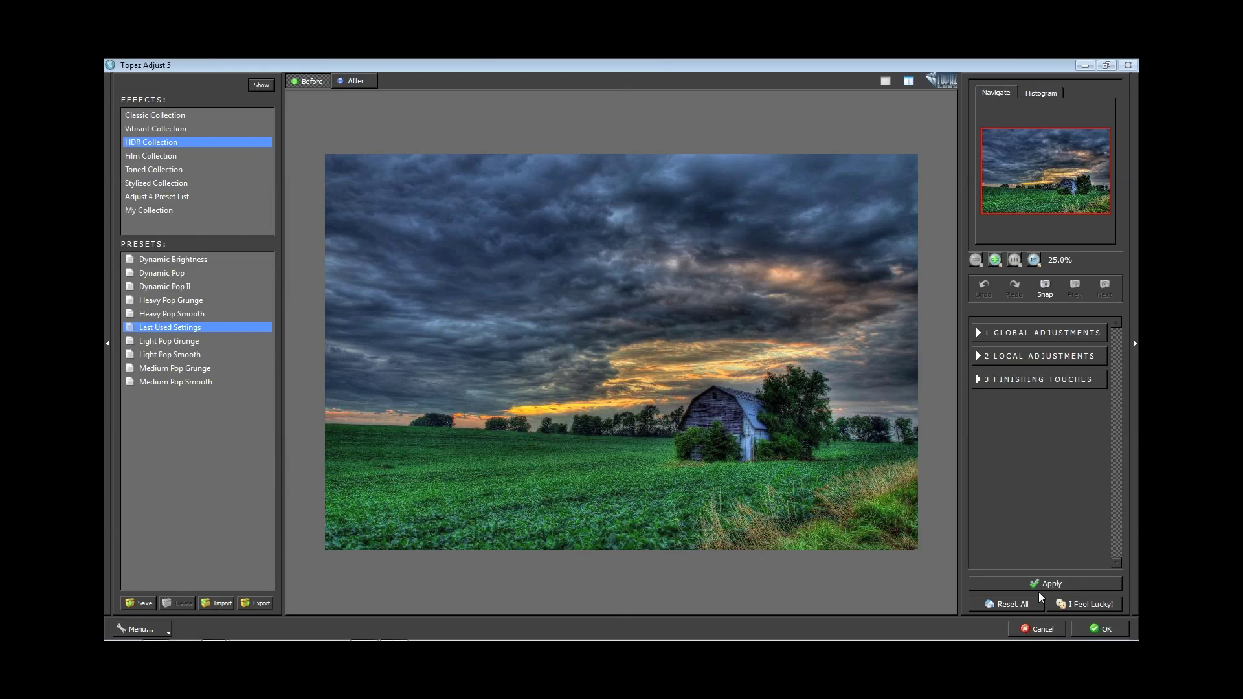
pyautogui.click(1040, 595)
# Step: Try the HDR Collection's Dynamic Pop preset on the barn photo, and reset all adjustments
pyautogui.click(165, 286)
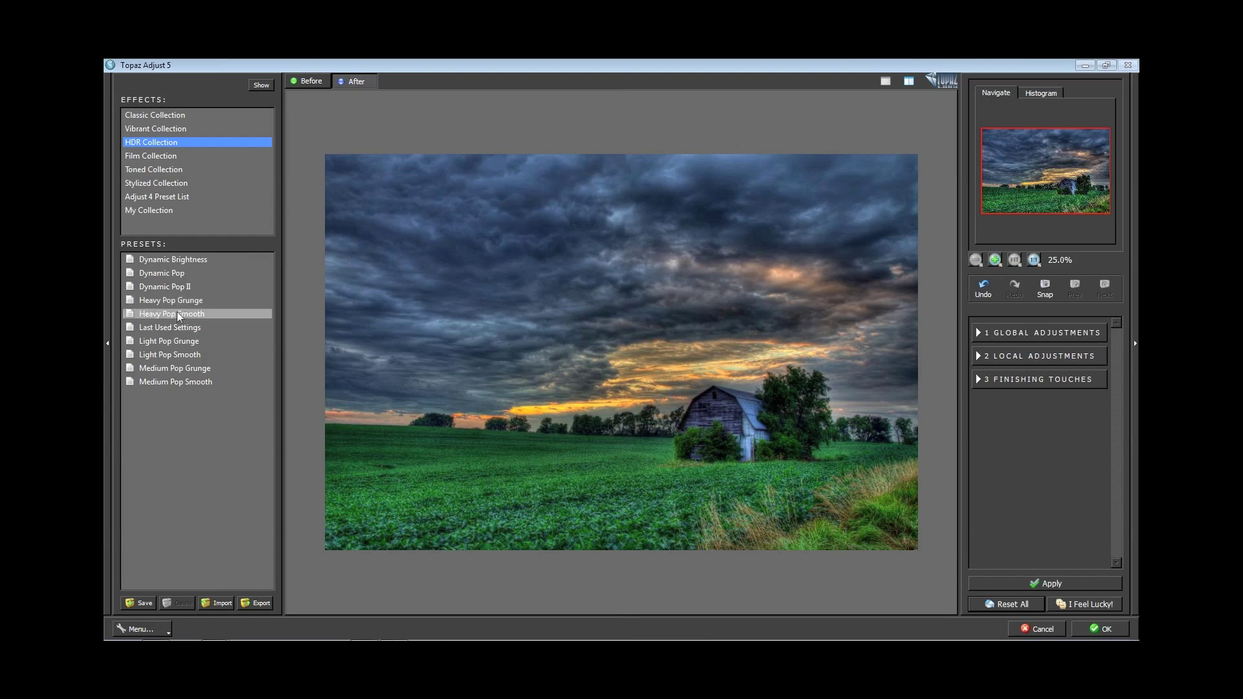
pyautogui.click(169, 287)
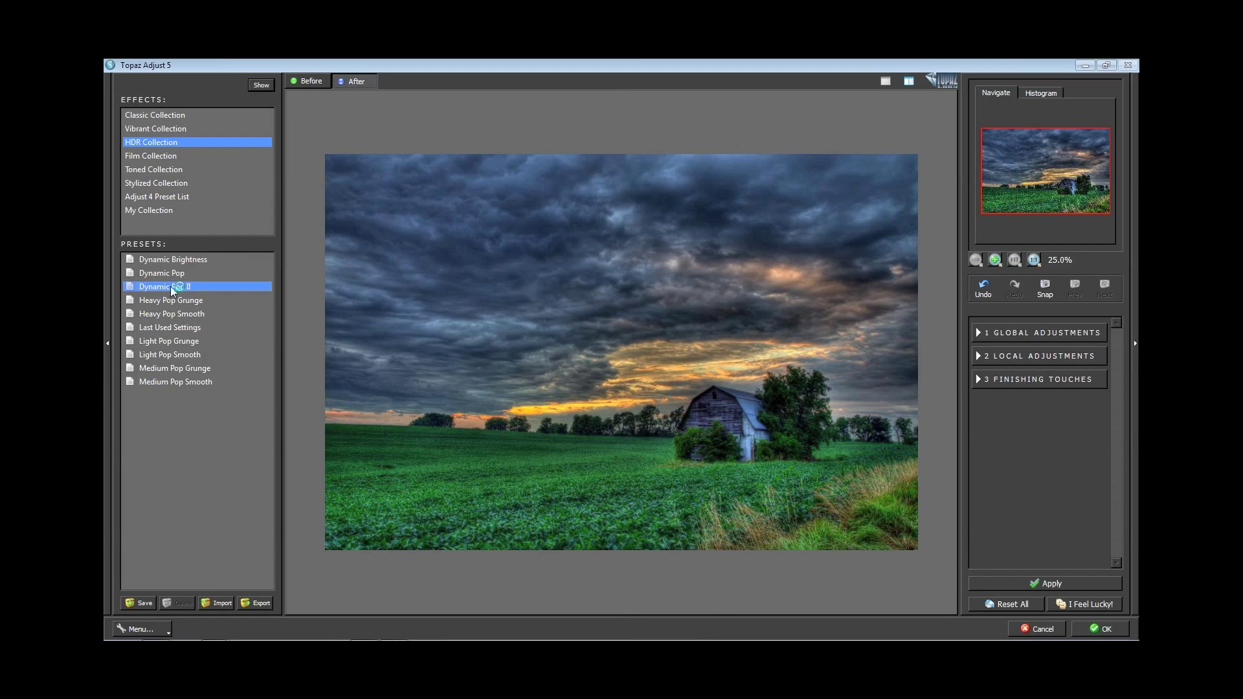
pyautogui.click(171, 273)
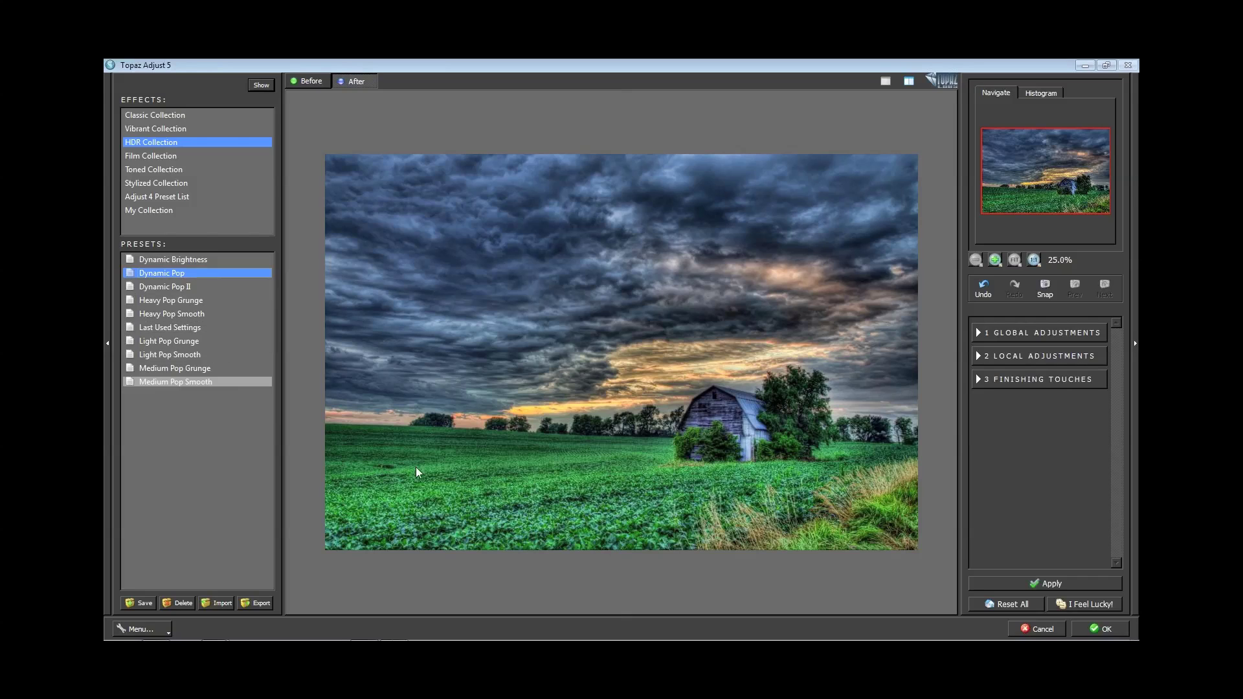
pyautogui.click(1020, 605)
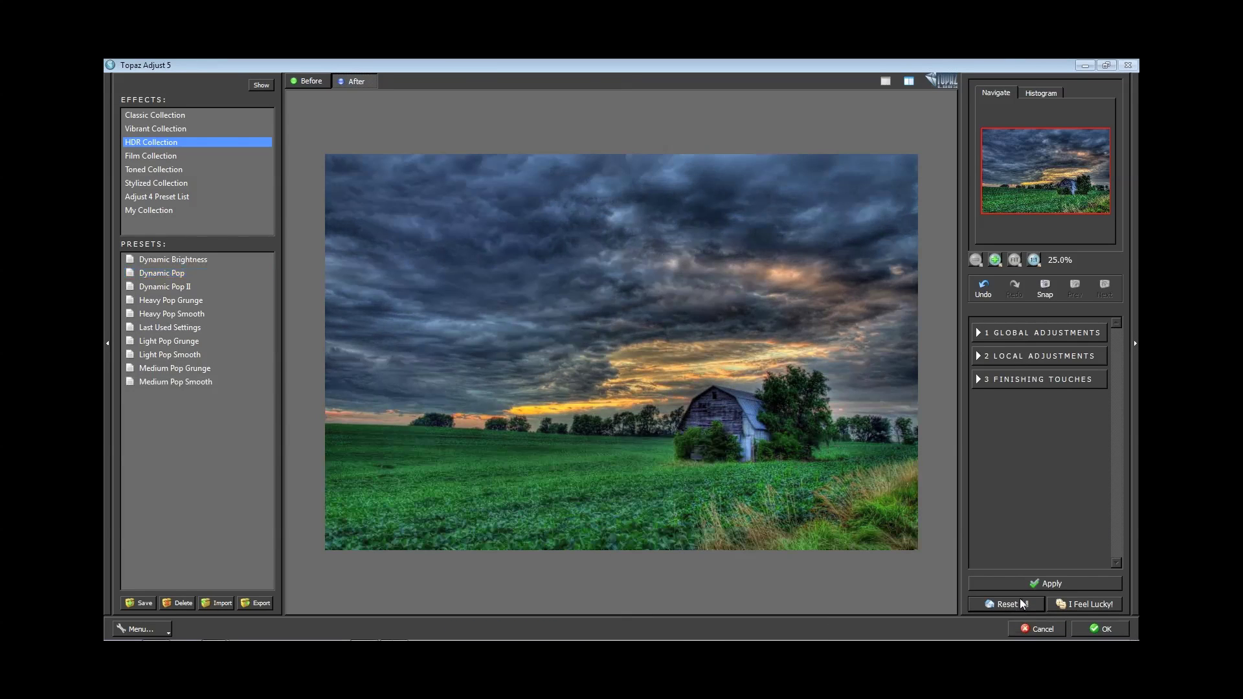
# Step: Set the global Adaptive Exposure to 0.35 and compare the result with the original photo
pyautogui.click(984, 333)
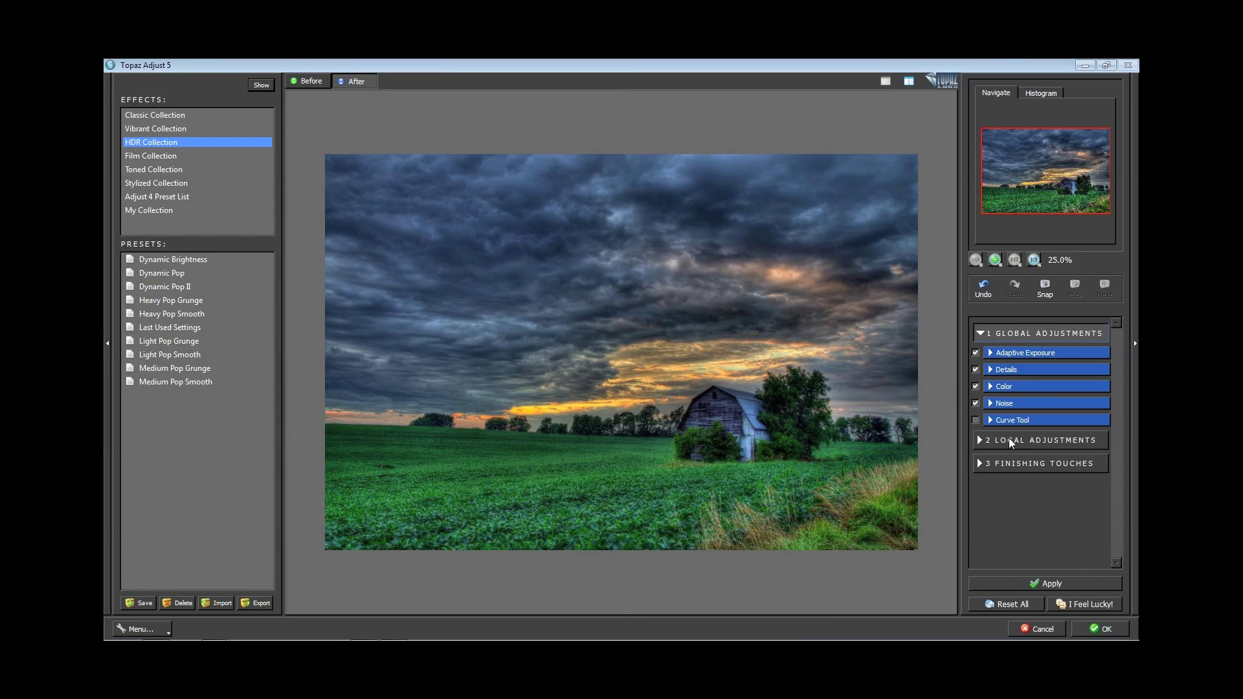
pyautogui.click(990, 353)
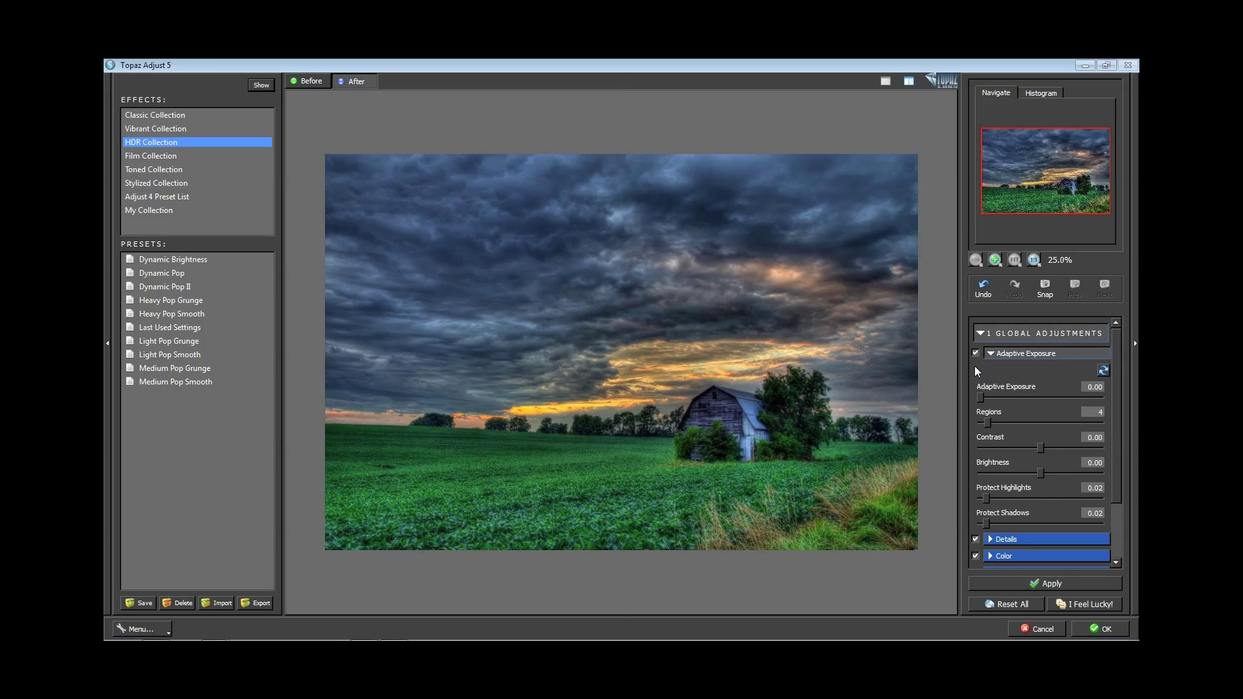
pyautogui.moveTo(981, 399); pyautogui.dragTo(1039, 399)
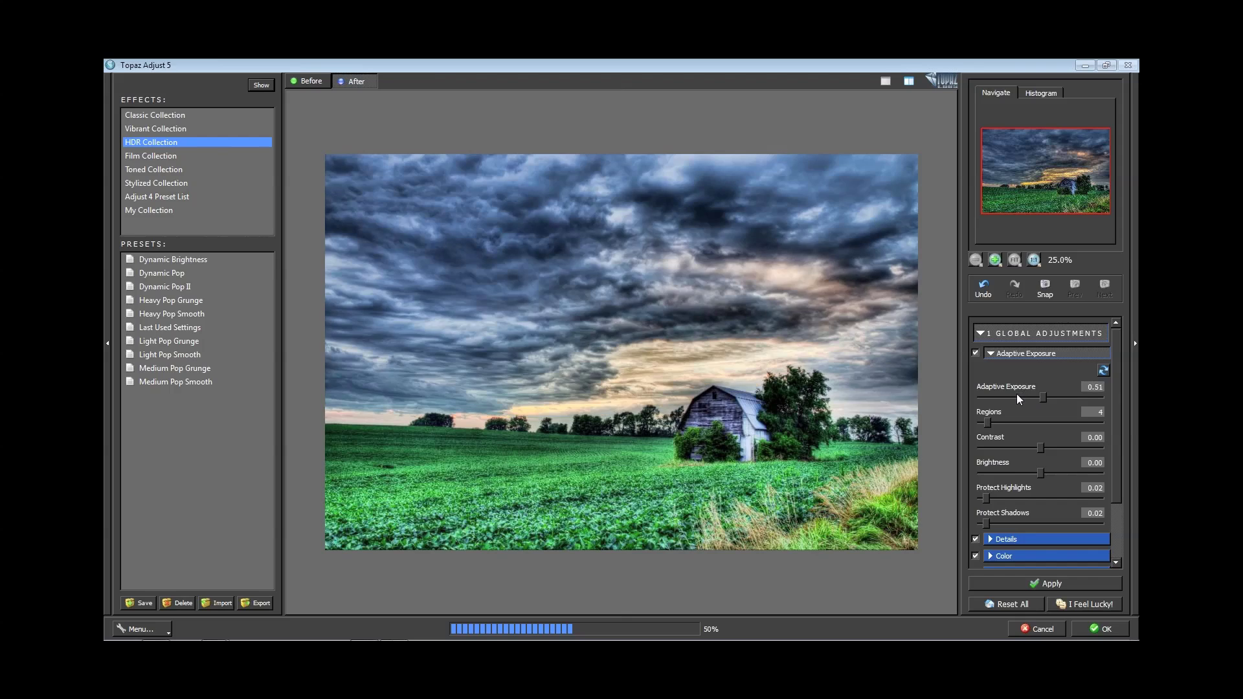
pyautogui.click(1016, 396)
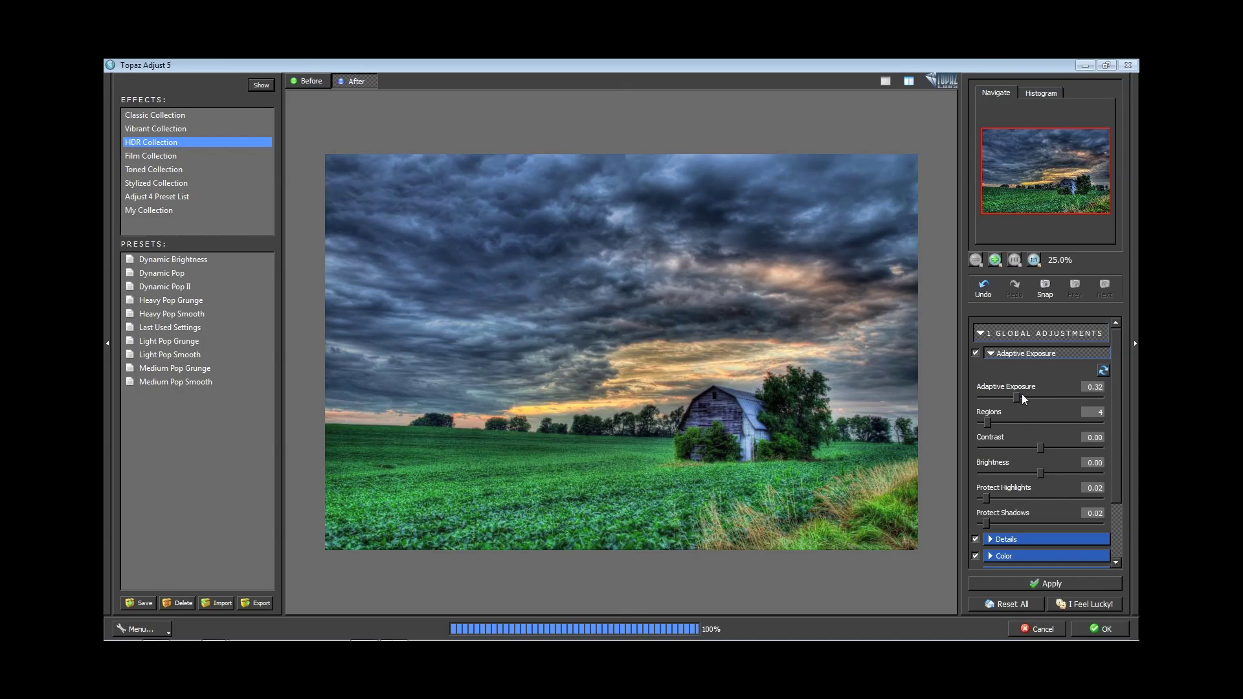
pyautogui.click(1022, 396)
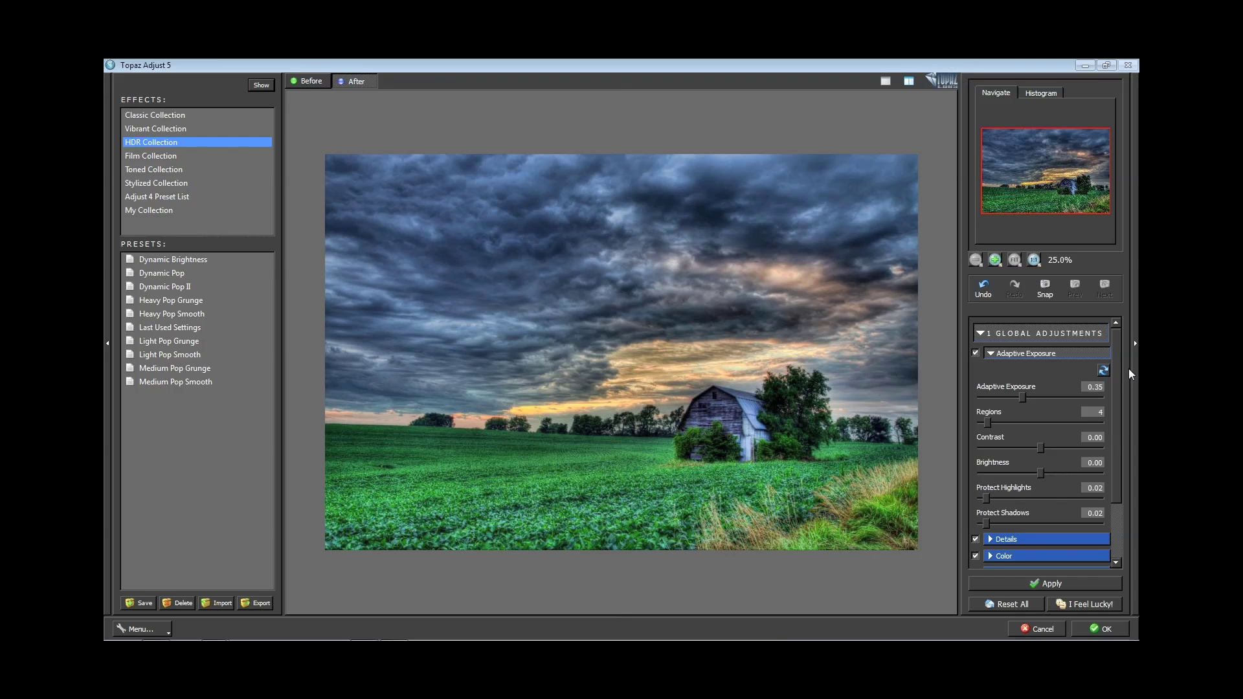
pyautogui.click(318, 80)
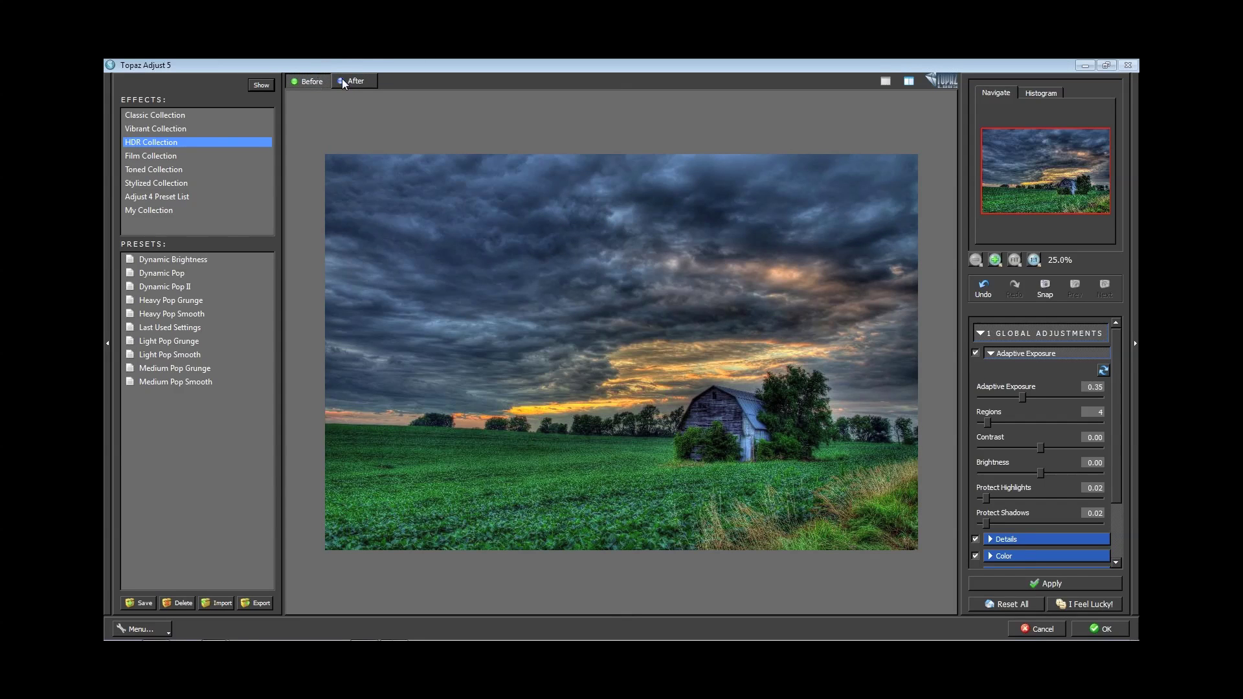
pyautogui.click(344, 80)
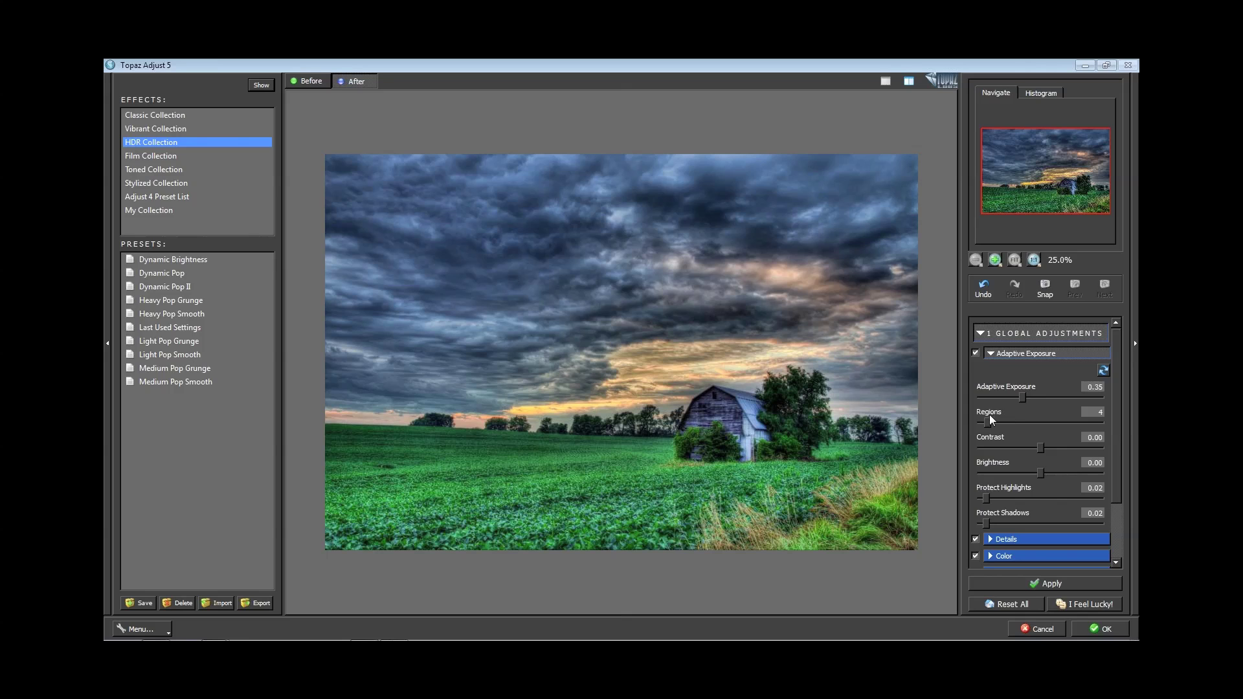
# Step: Set the Brightness in the Adaptive Exposure settings to 0.43
pyautogui.moveTo(988, 420)
pyautogui.mouseDown()
pyautogui.moveTo(1094, 417)
pyautogui.moveTo(988, 413)
pyautogui.mouseUp()
pyautogui.click(1066, 417)
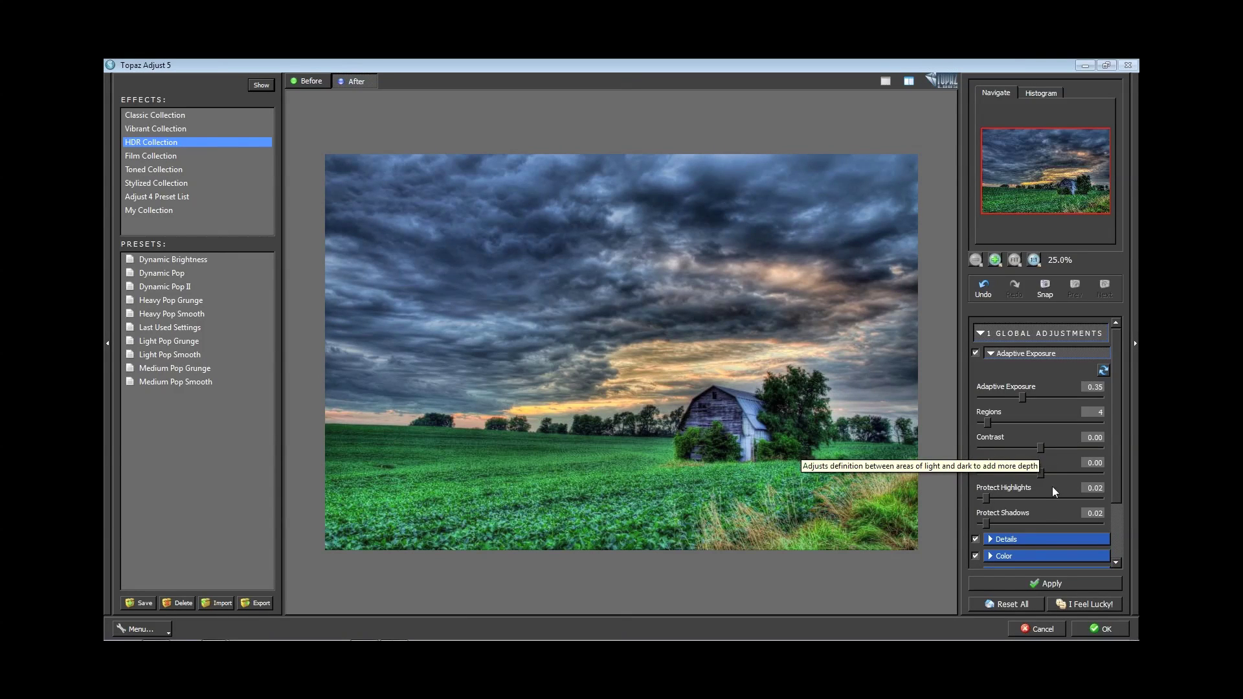
pyautogui.moveTo(1039, 472); pyautogui.dragTo(1047, 474)
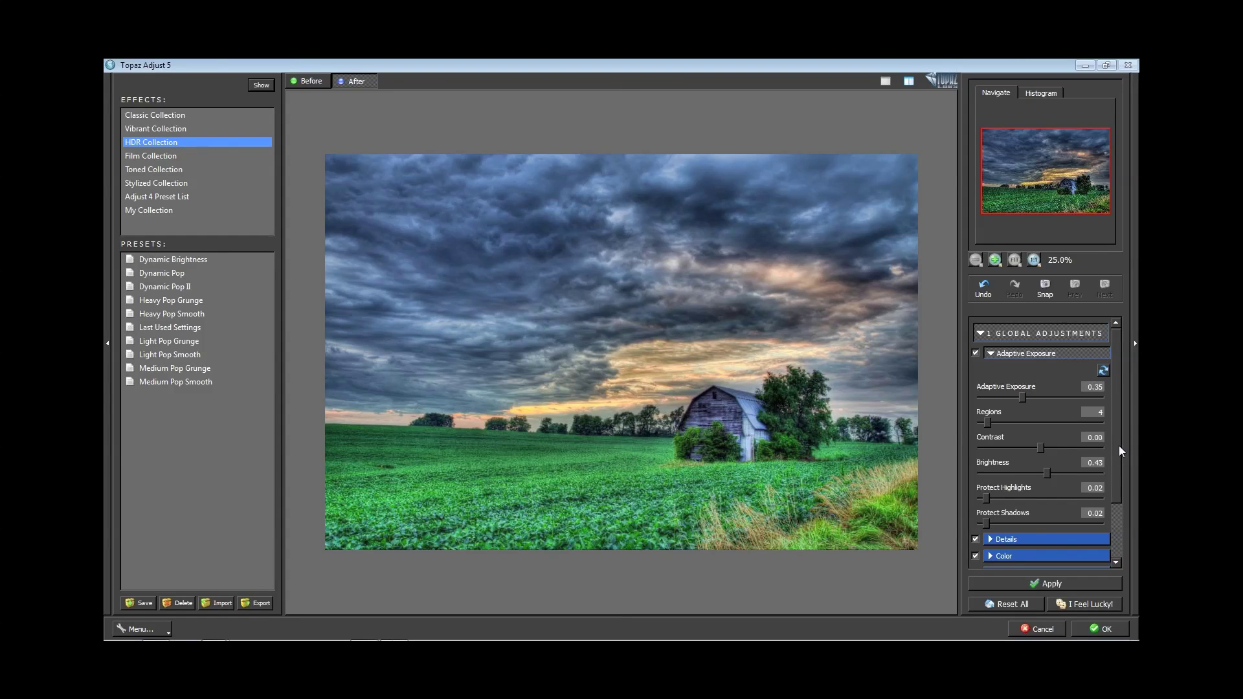
# Step: Collapse the Adaptive Exposure settings and raise the Strength in the Details settings to 4.00
pyautogui.scroll(-3, 1118, 445)
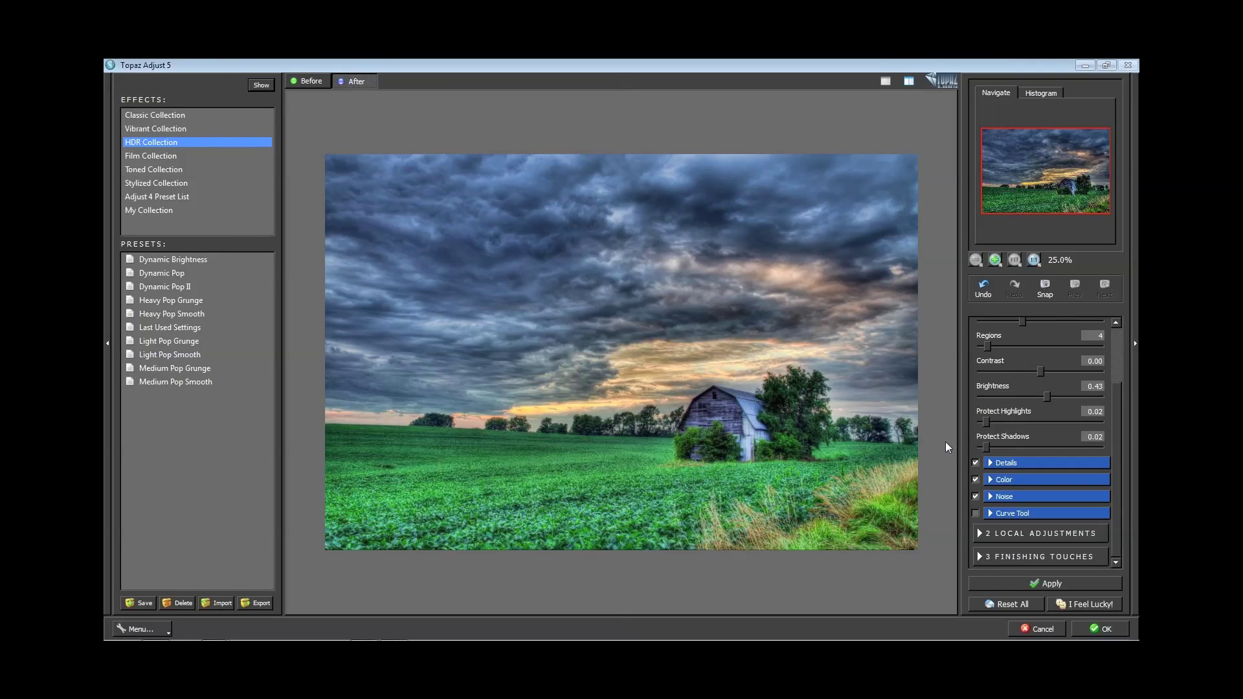
pyautogui.scroll(2, 1011, 409)
pyautogui.scroll(2, 1007, 404)
pyautogui.click(989, 356)
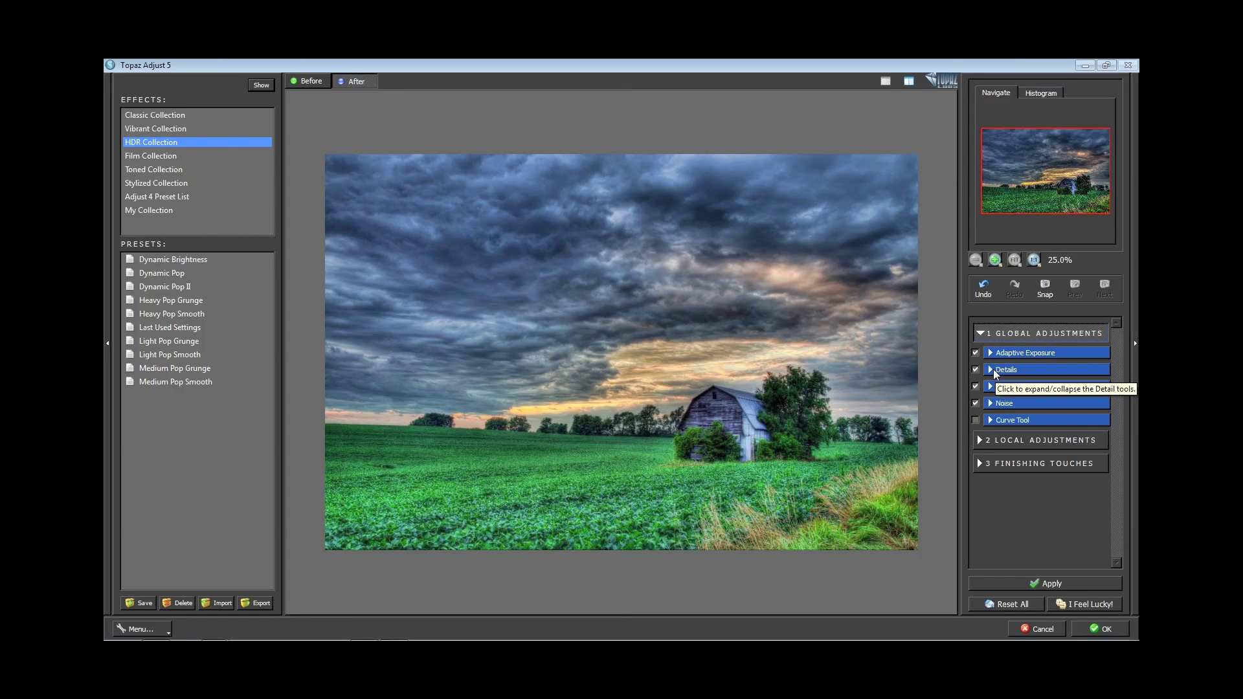
pyautogui.click(993, 369)
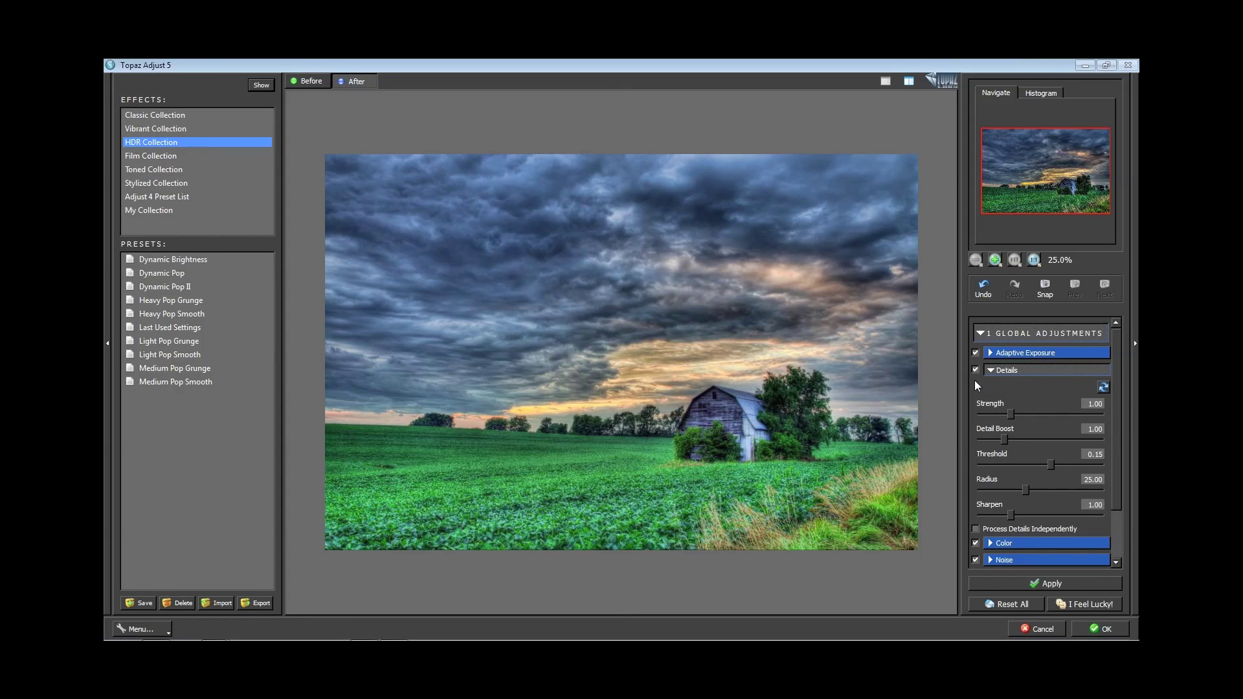
pyautogui.click(1017, 414)
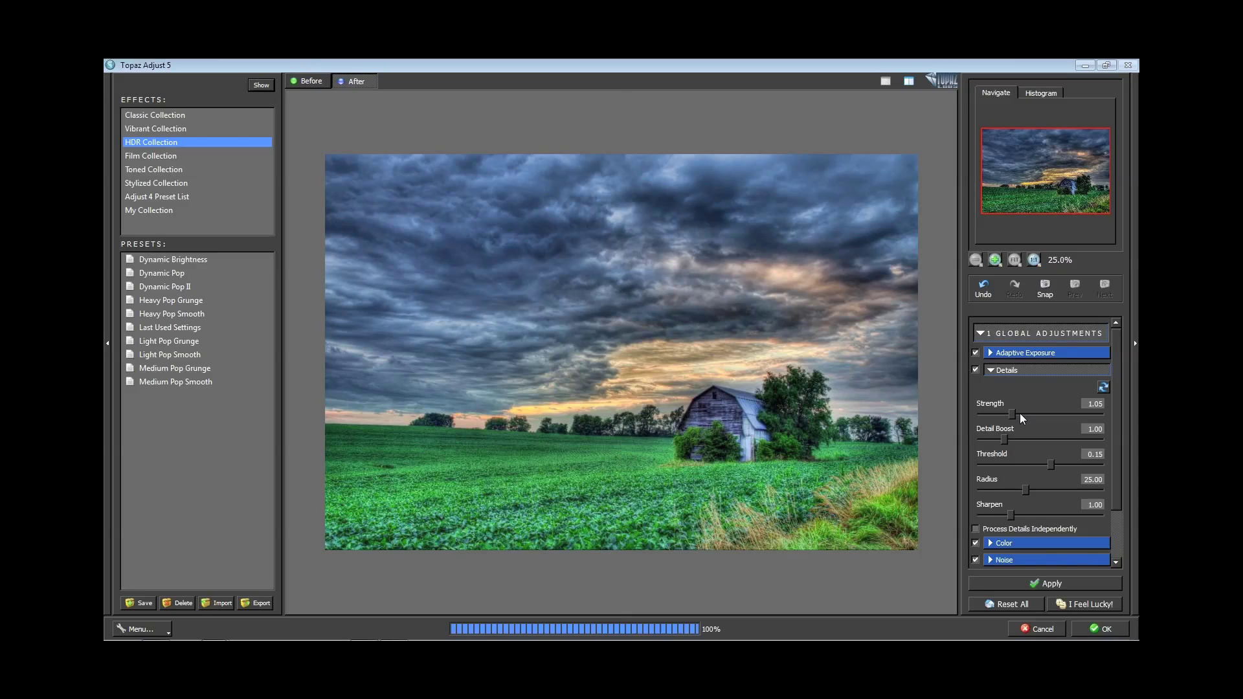
pyautogui.moveTo(1021, 415); pyautogui.dragTo(1029, 414)
pyautogui.click(1102, 412)
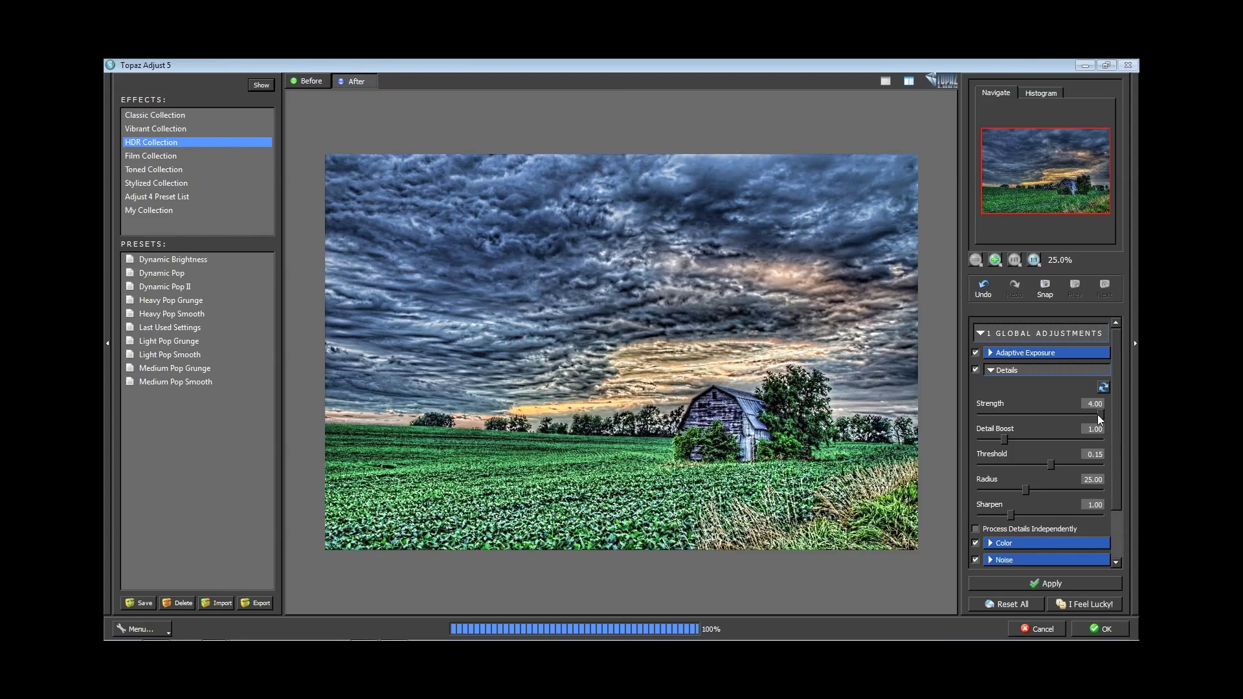
# Step: Reduce the Strength in the Details settings to 1.53
pyautogui.click(1098, 414)
pyautogui.moveTo(1098, 414); pyautogui.dragTo(1089, 414)
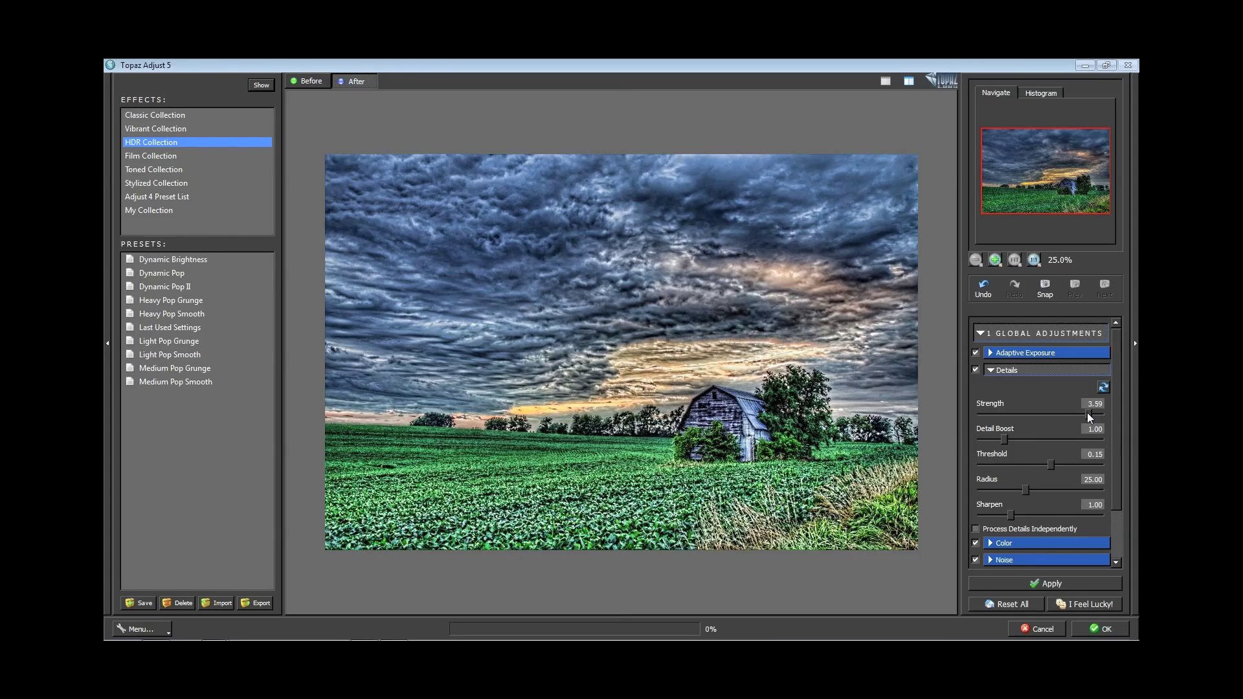
pyautogui.scroll(-1, 1087, 415)
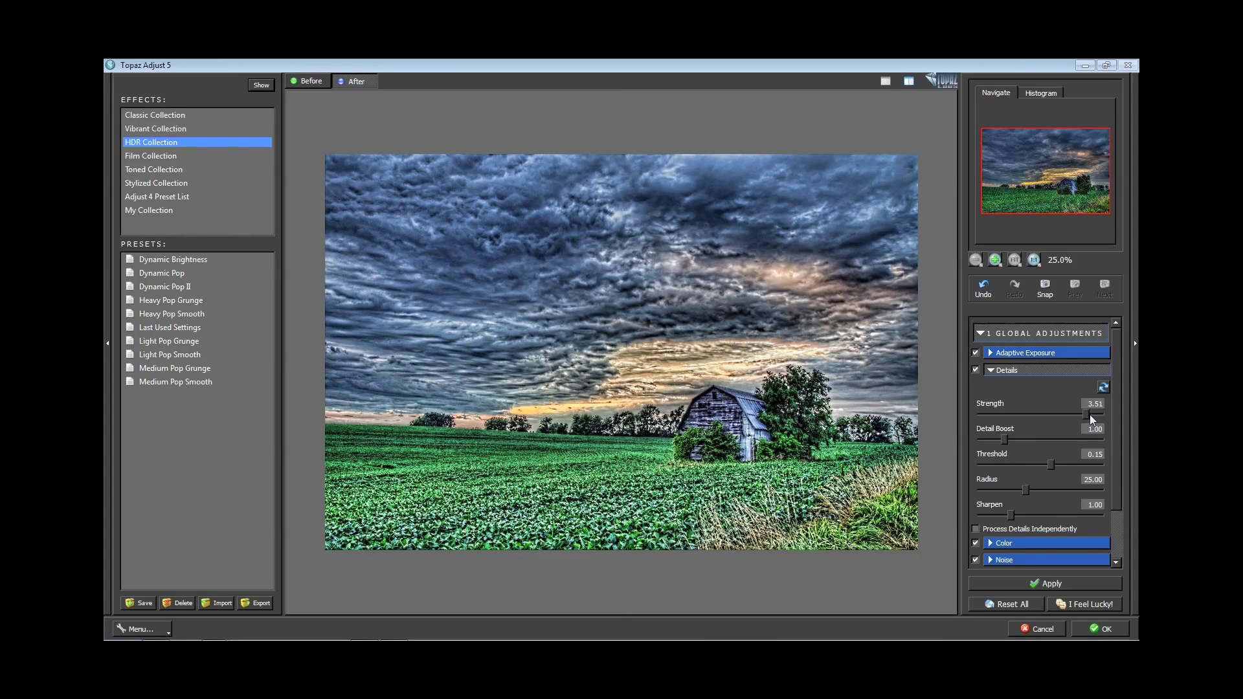
pyautogui.scroll(1, 1087, 413)
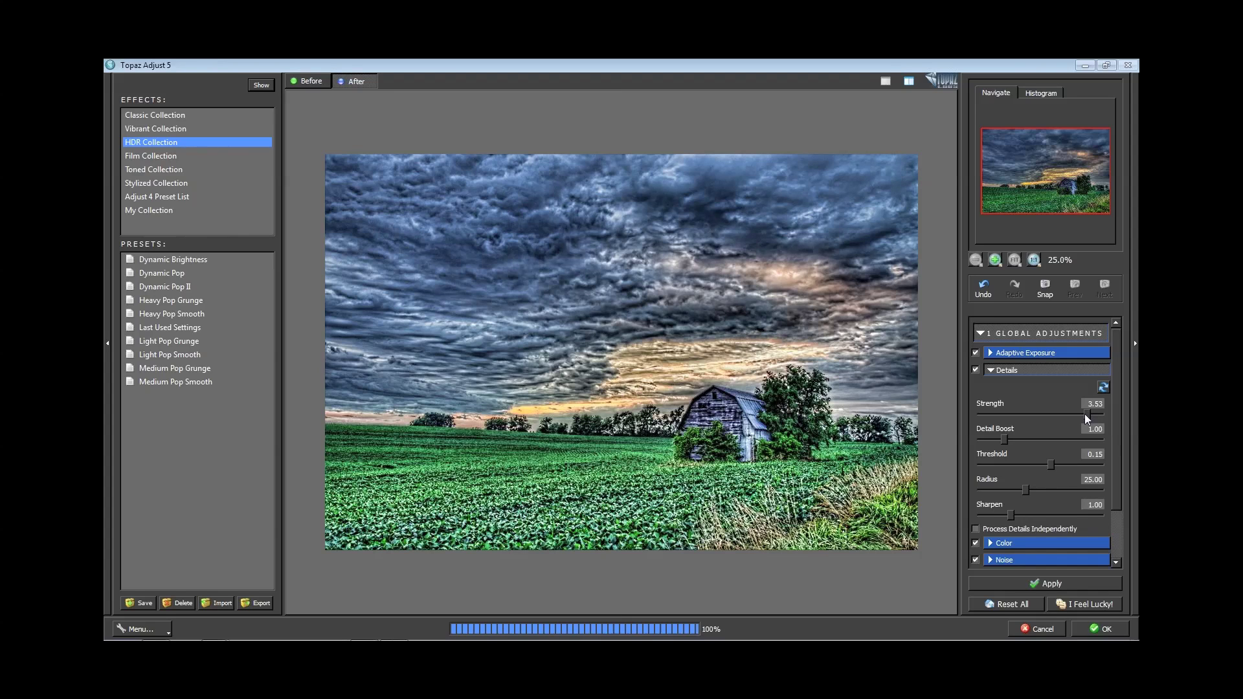
pyautogui.moveTo(1084, 414); pyautogui.dragTo(1024, 416)
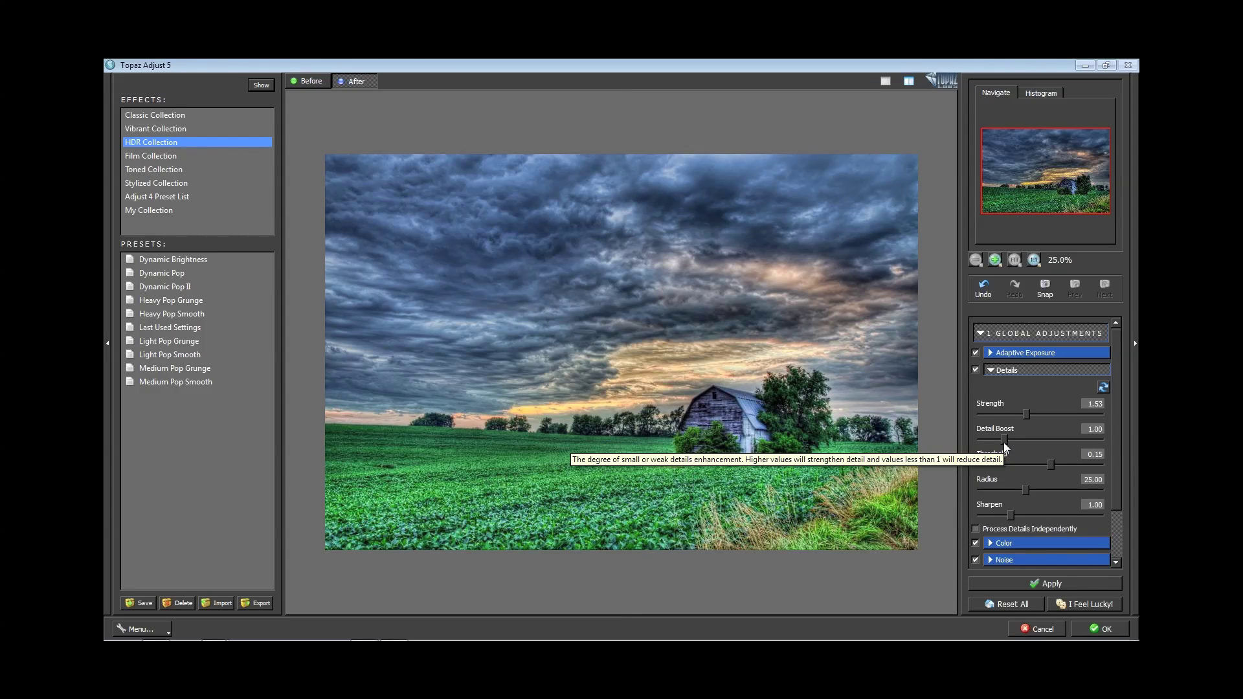
# Step: Set the Detail Boost in the Details settings to 0.96 and compare the result with the original photo
pyautogui.moveTo(1004, 442); pyautogui.dragTo(1026, 440)
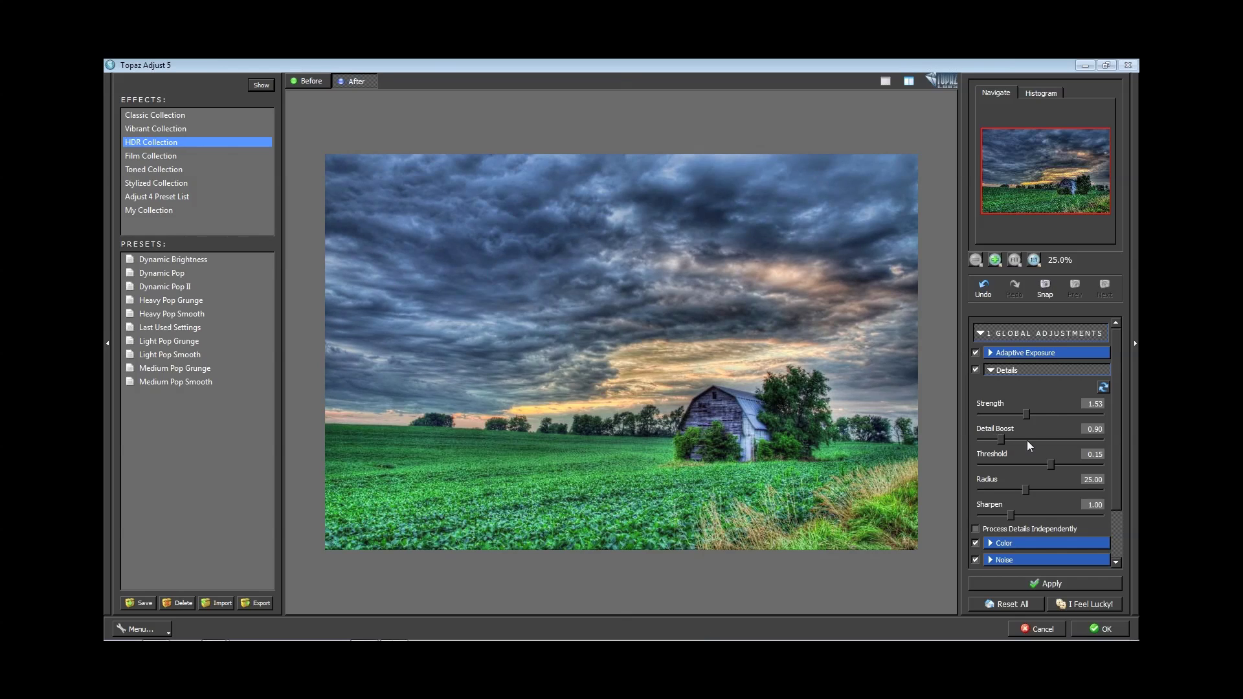
pyautogui.click(1094, 439)
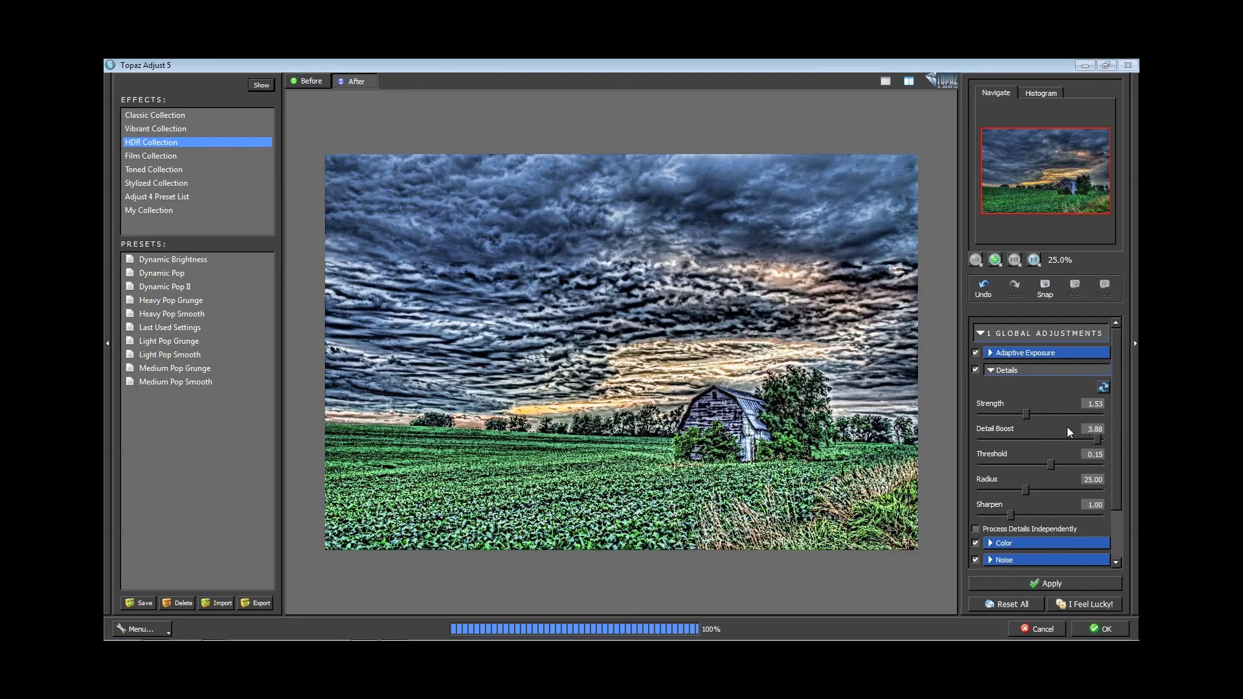
pyautogui.click(1003, 439)
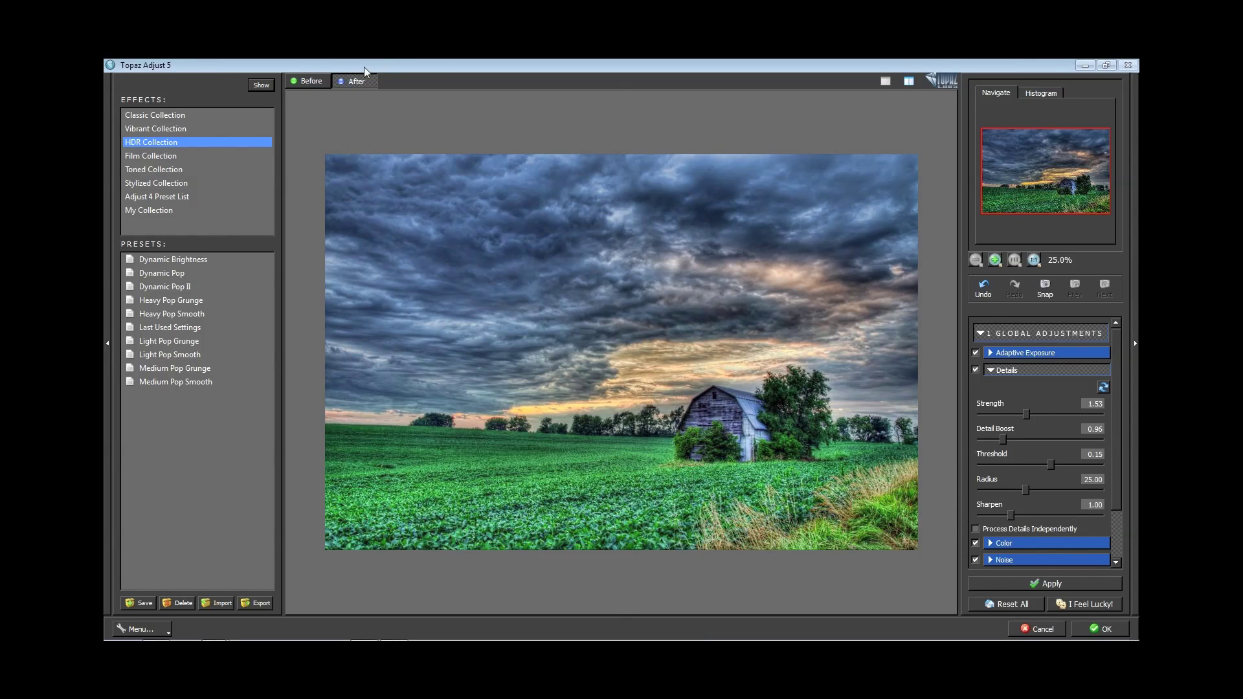
pyautogui.click(308, 80)
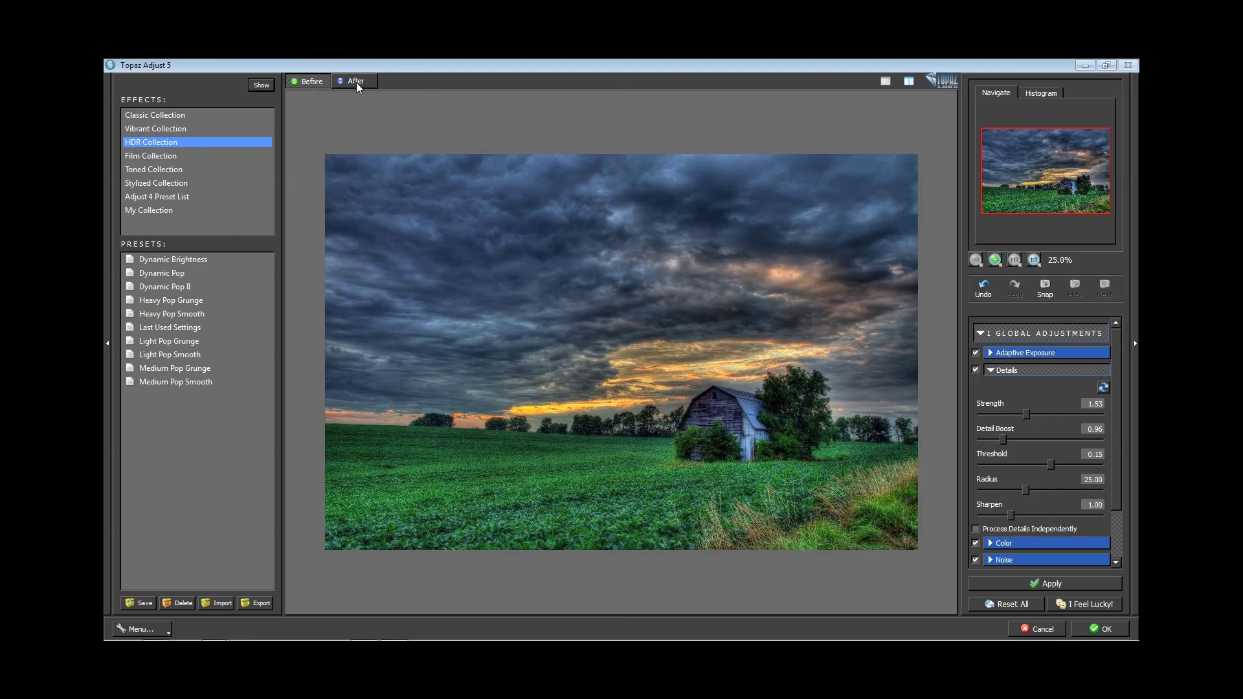
pyautogui.click(356, 83)
pyautogui.click(327, 80)
pyautogui.click(360, 80)
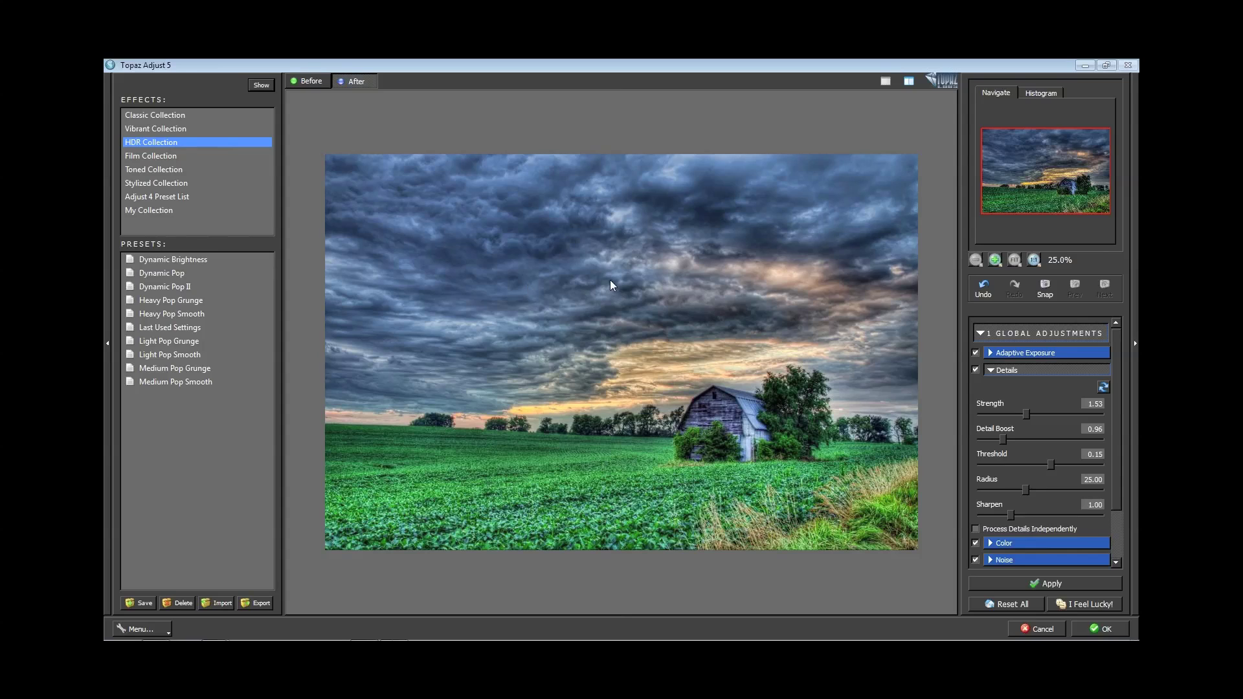
# Step: Set the Radius in the Details settings to 26.77 and collapse the Details settings
pyautogui.click(1024, 488)
pyautogui.moveTo(1024, 488); pyautogui.dragTo(1048, 487)
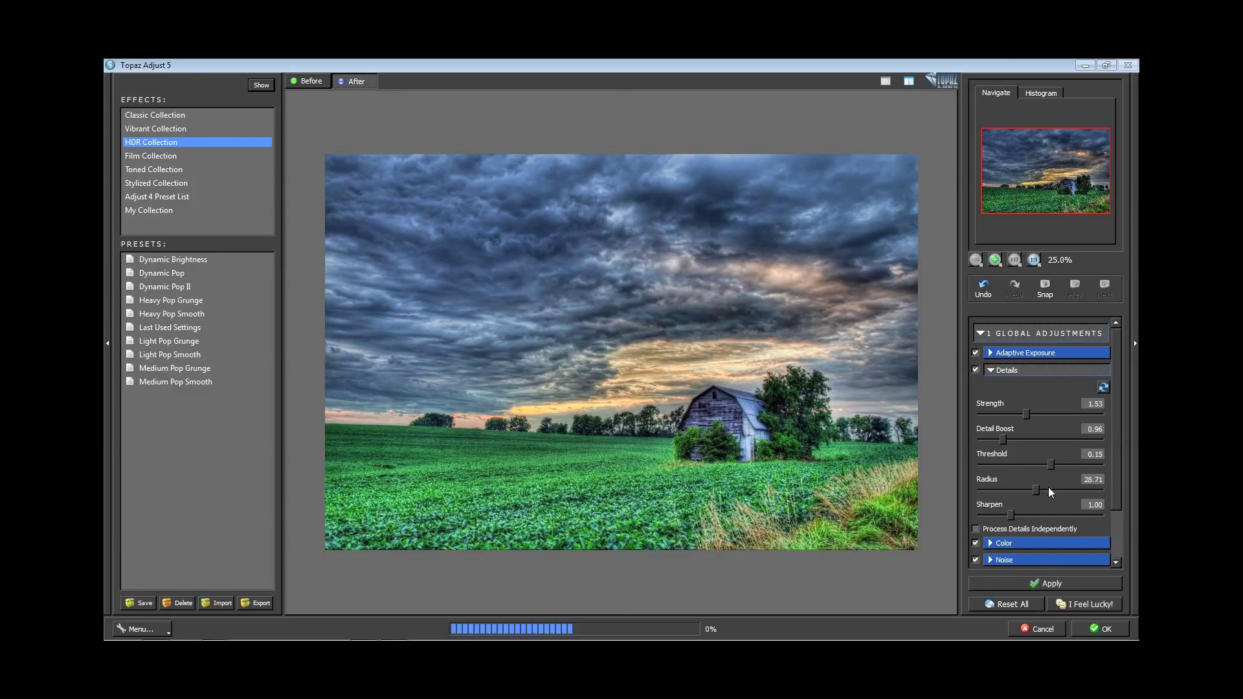
pyautogui.click(1097, 489)
pyautogui.click(986, 490)
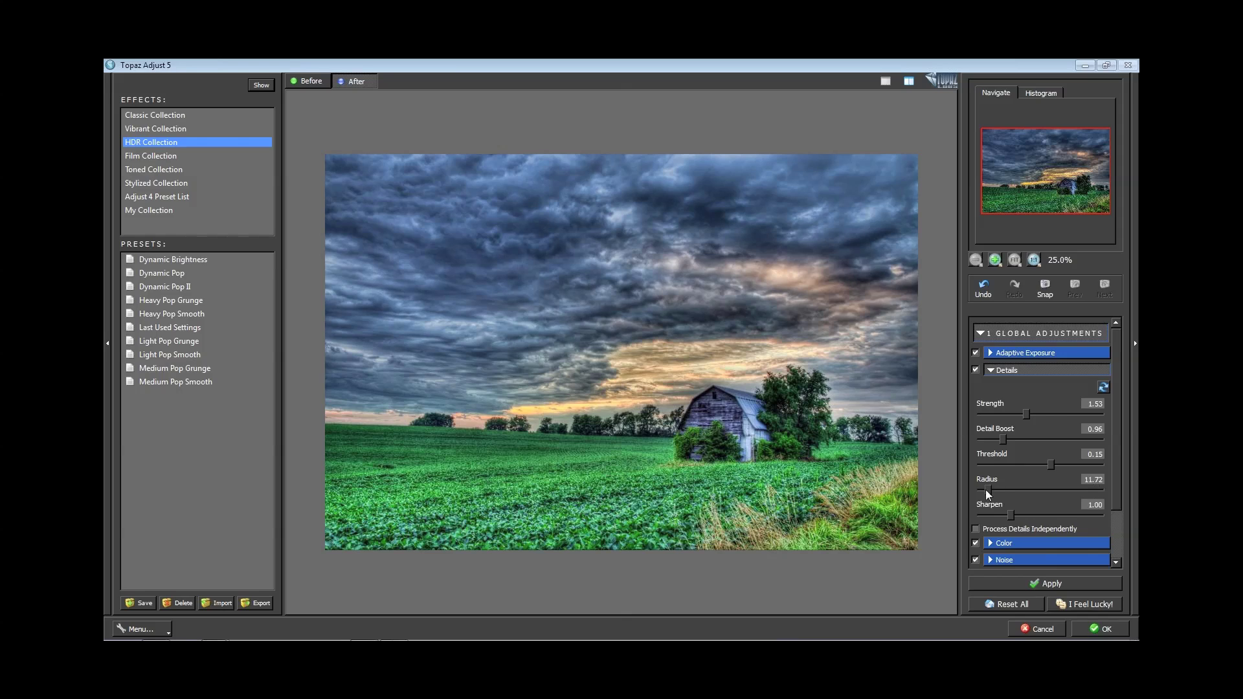
pyautogui.click(1028, 489)
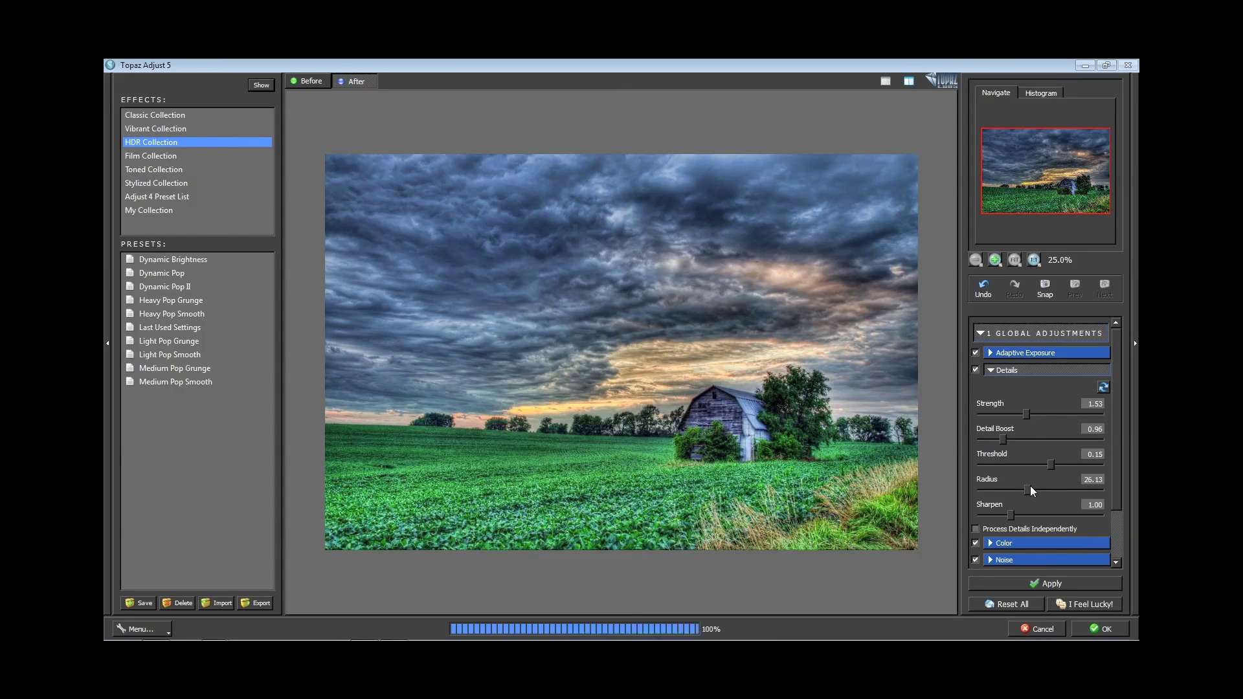
pyautogui.click(1031, 487)
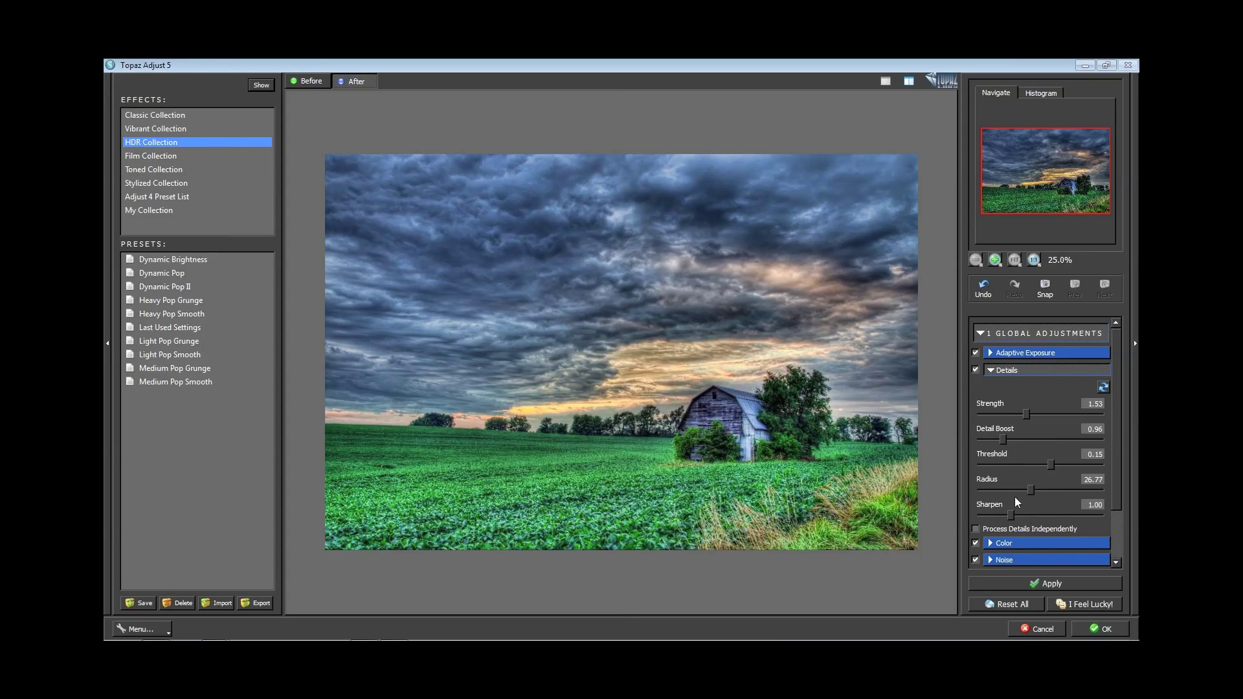
pyautogui.click(996, 369)
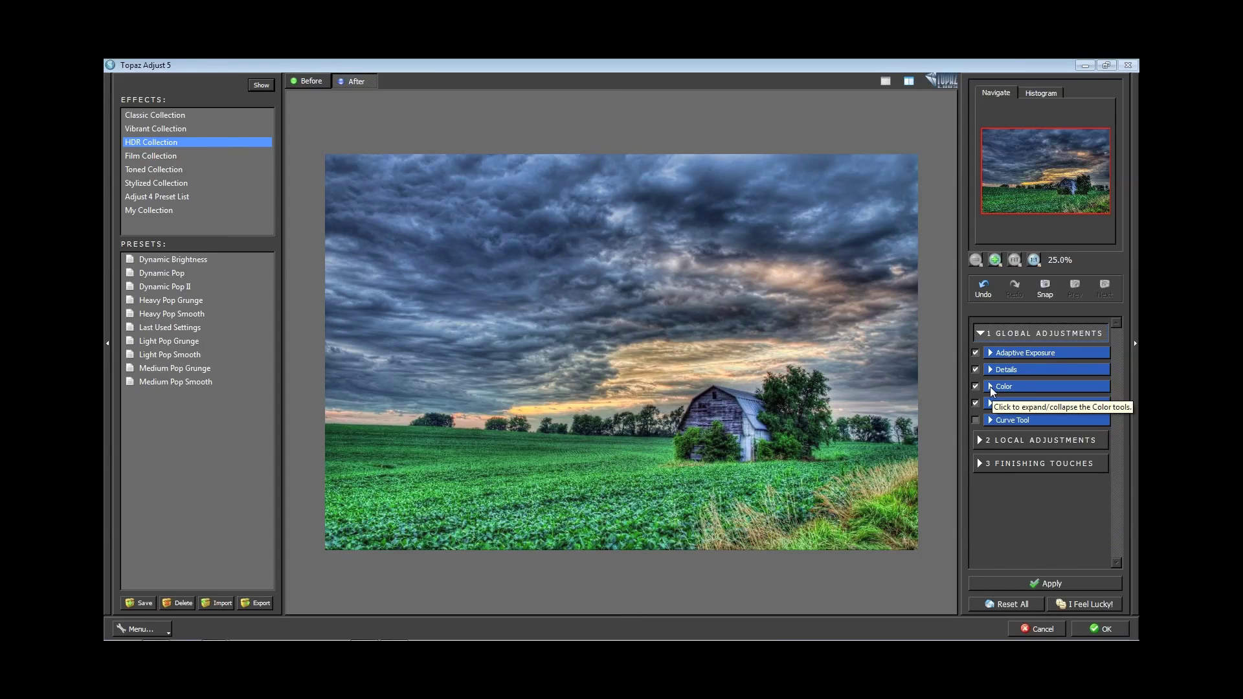
# Step: Expand the global Color settings and set the Adaptive Saturation to 0.19
pyautogui.click(990, 387)
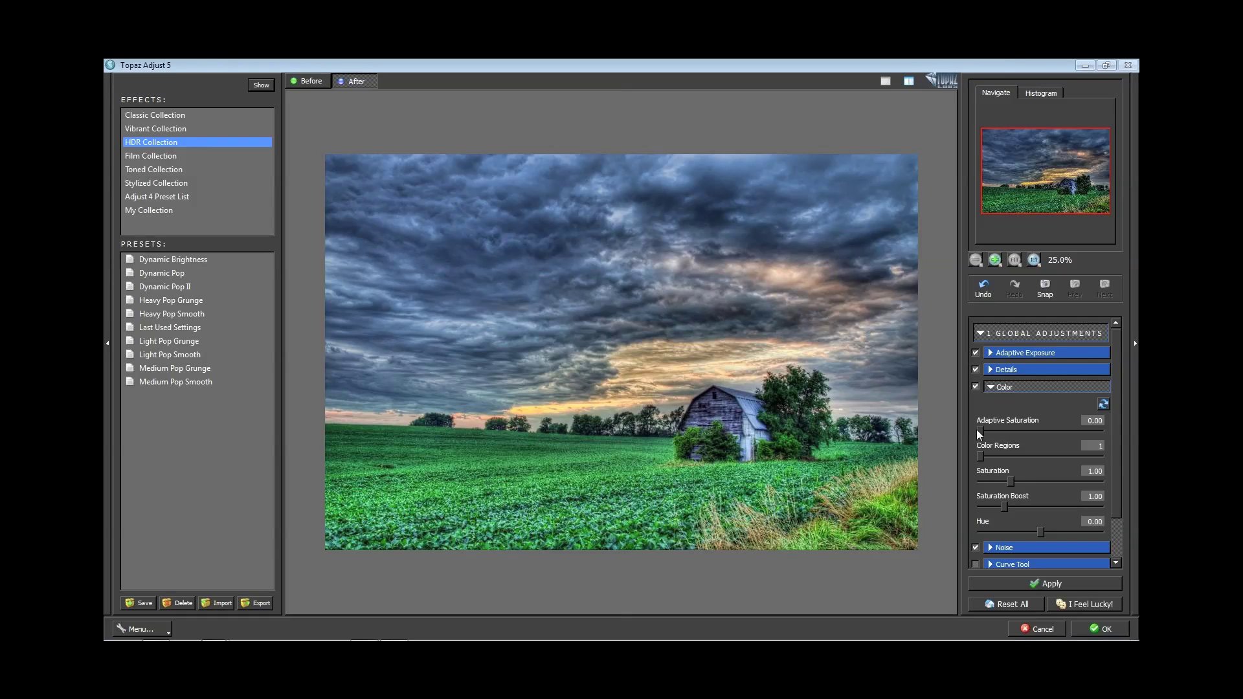
pyautogui.moveTo(976, 429); pyautogui.dragTo(989, 429)
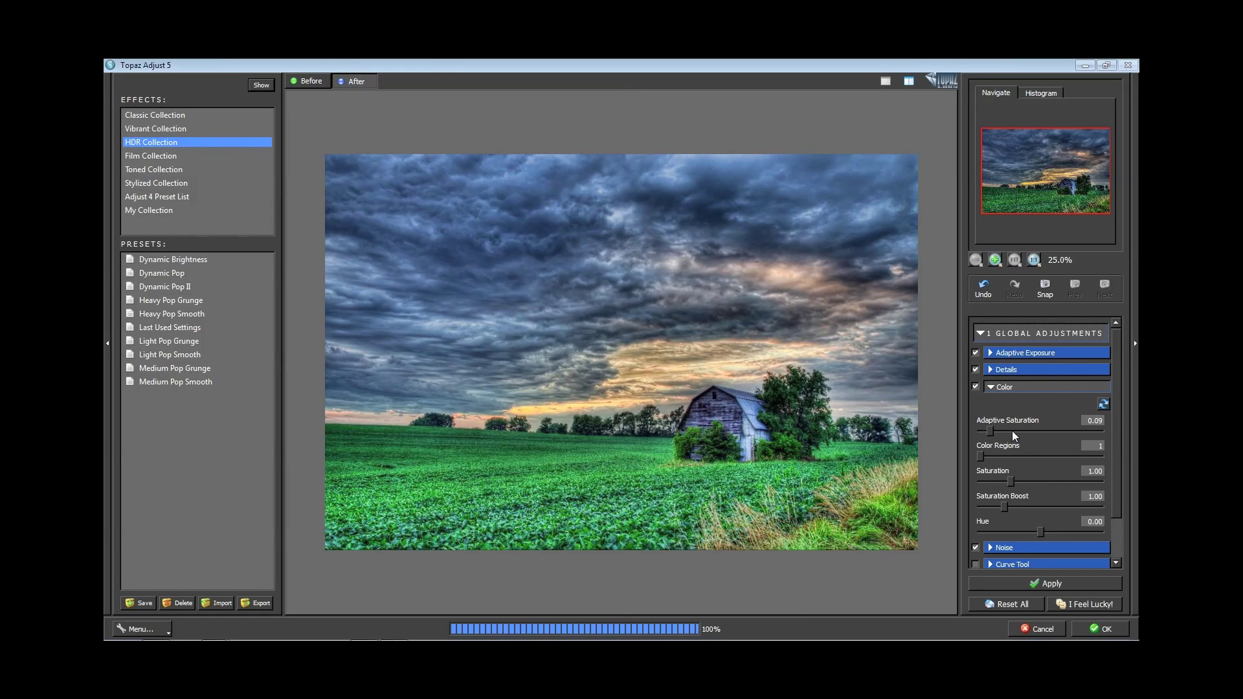
pyautogui.click(1012, 430)
pyautogui.moveTo(1001, 431); pyautogui.dragTo(1018, 431)
pyautogui.click(1072, 432)
pyautogui.click(1011, 431)
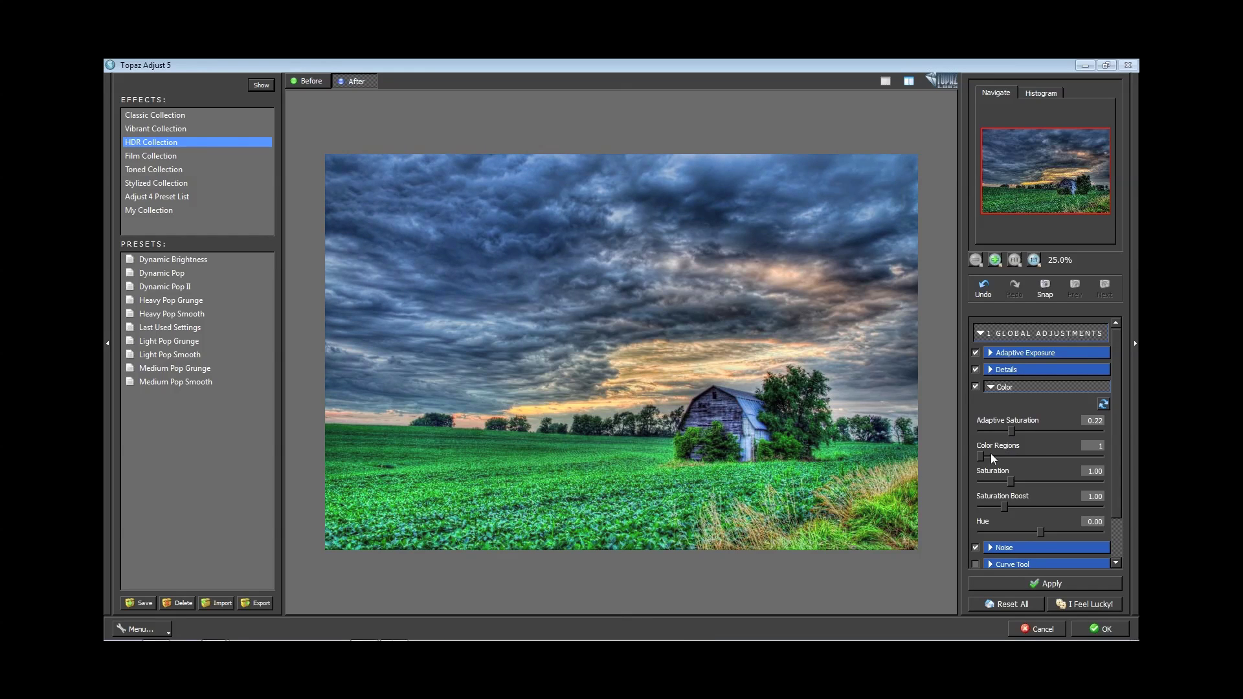
pyautogui.click(1005, 431)
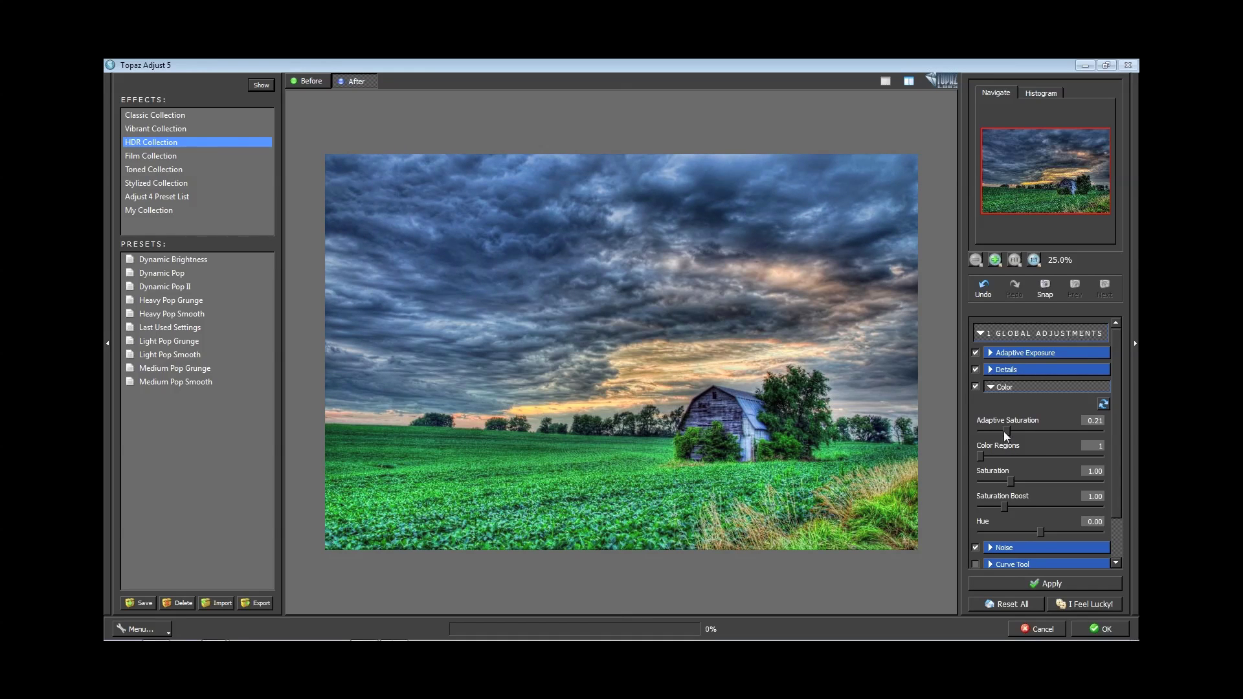
pyautogui.click(1001, 432)
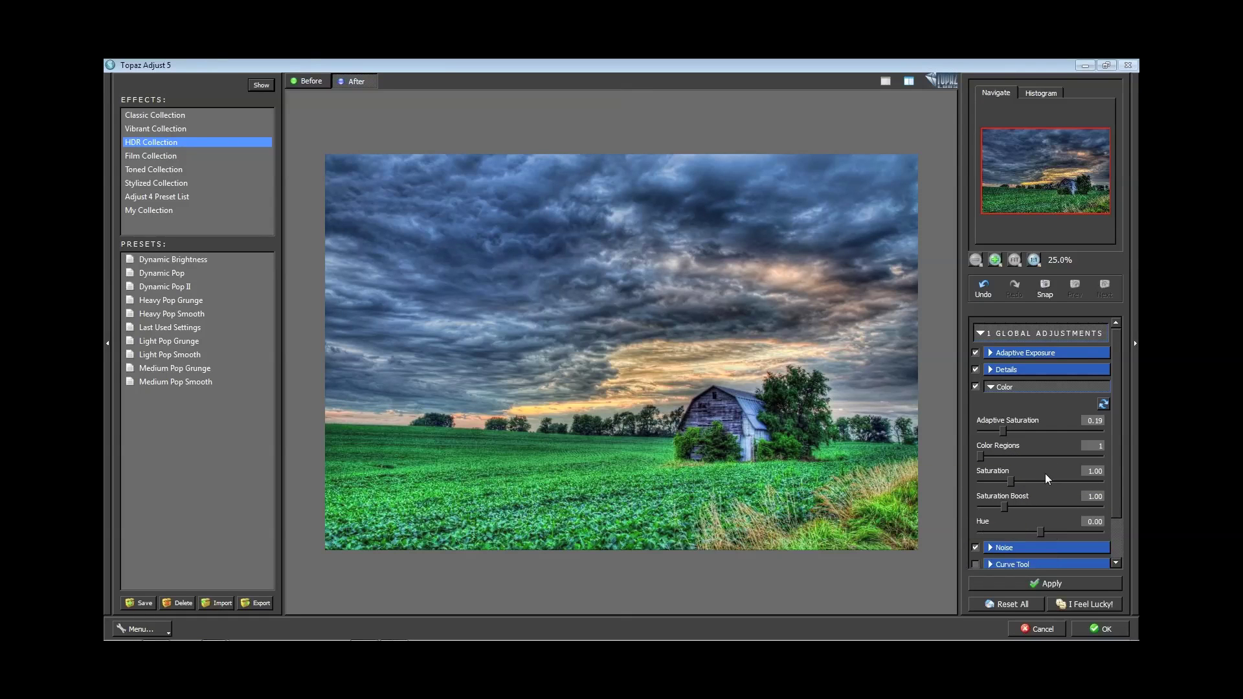
# Step: Set the Color Regions to 19 and collapse the Color settings
pyautogui.click(981, 457)
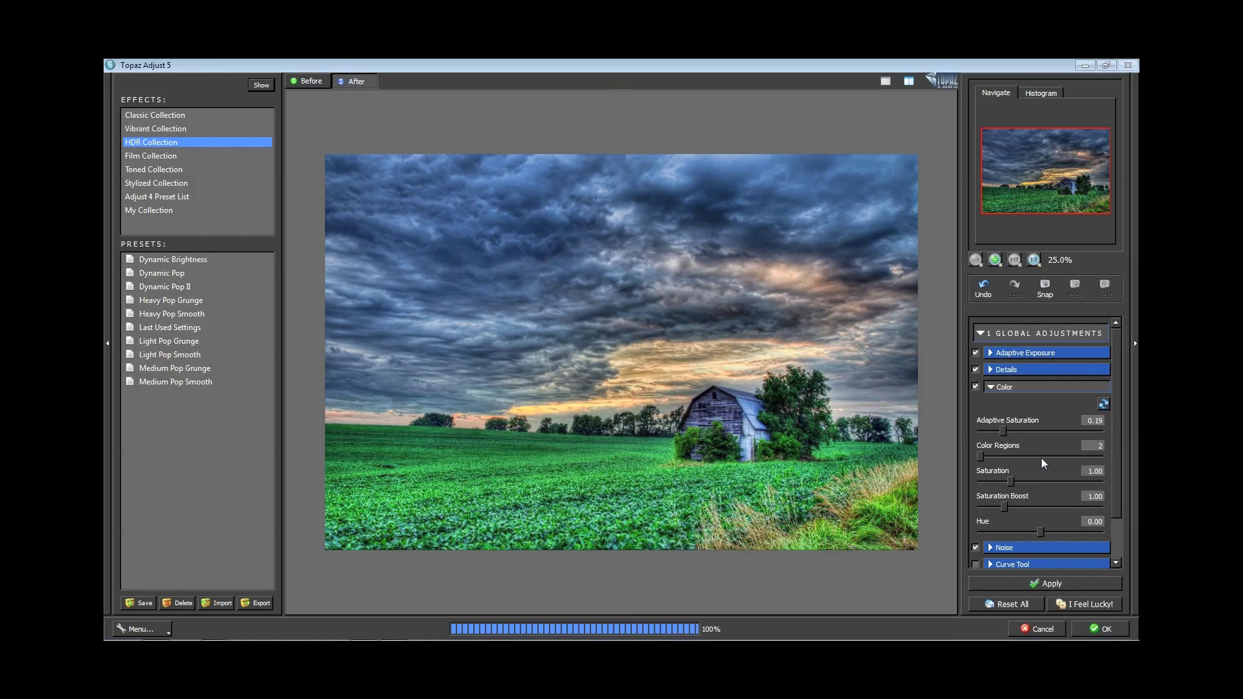
pyautogui.click(1041, 457)
pyautogui.click(987, 453)
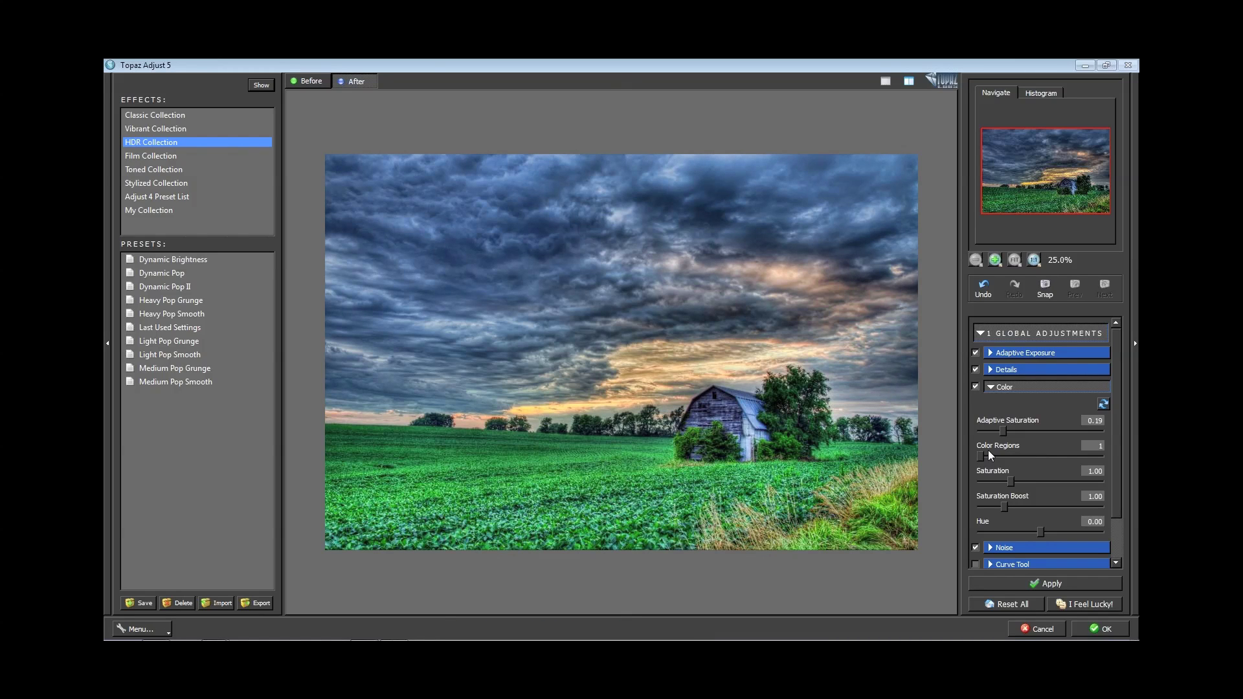
pyautogui.click(1034, 455)
pyautogui.click(1029, 456)
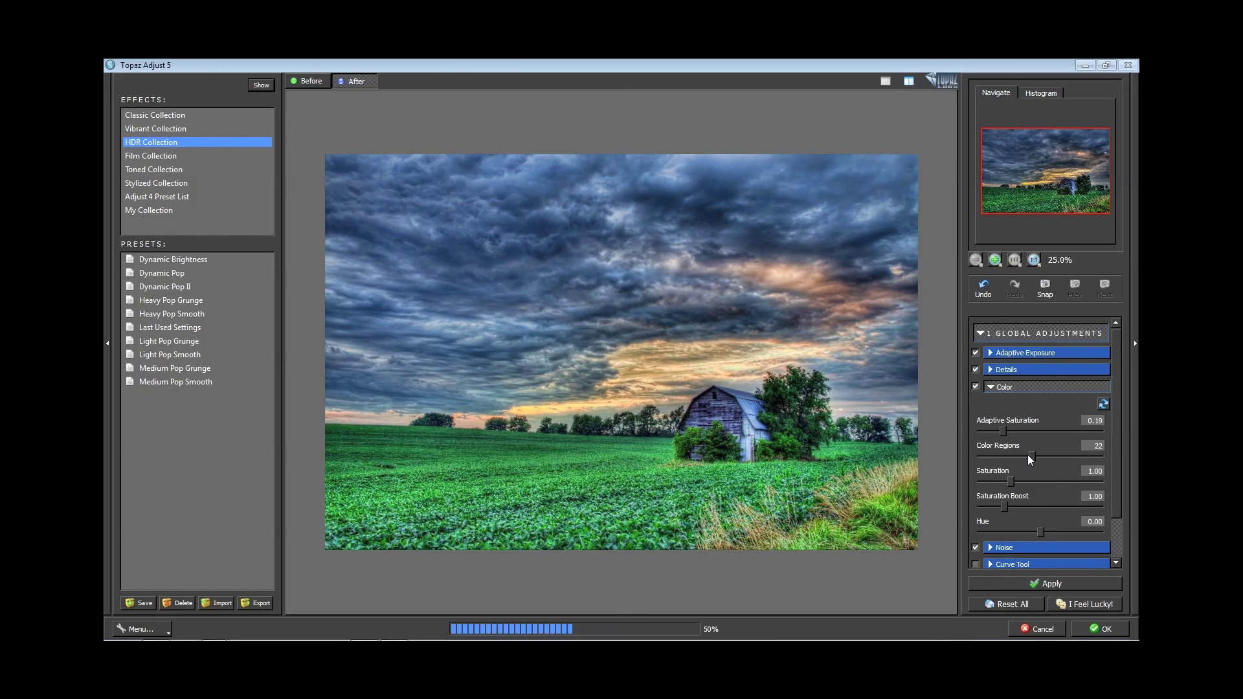
pyautogui.click(1025, 458)
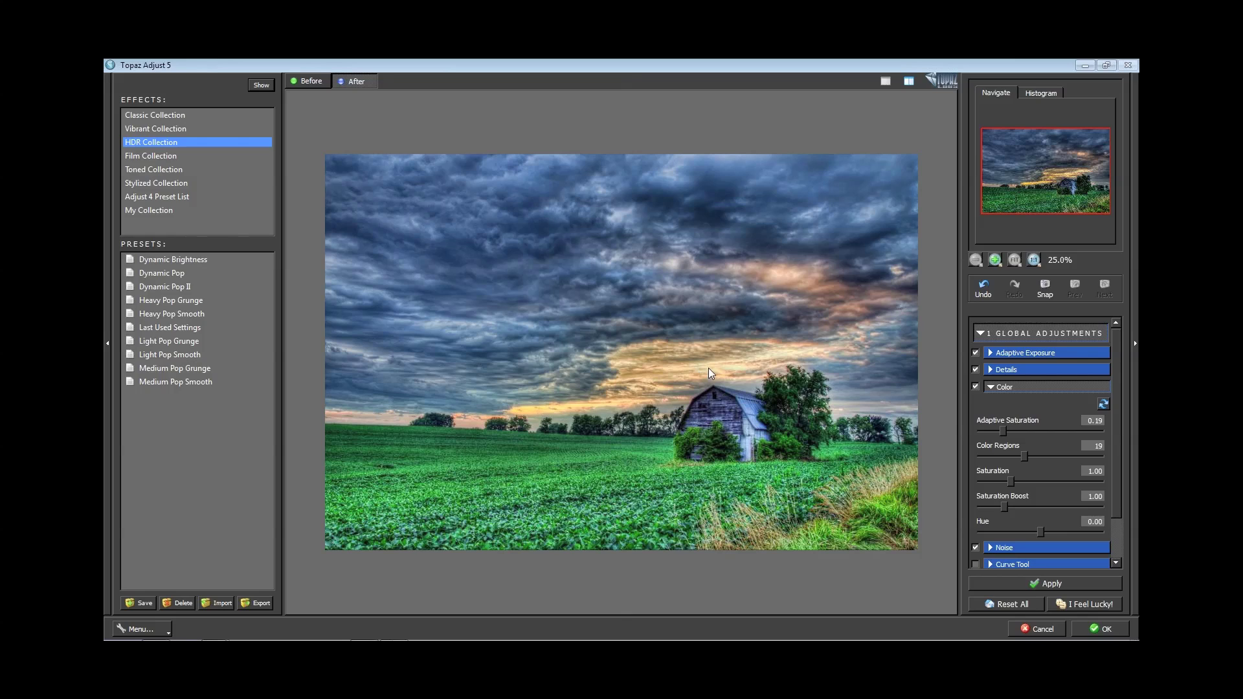
pyautogui.click(995, 387)
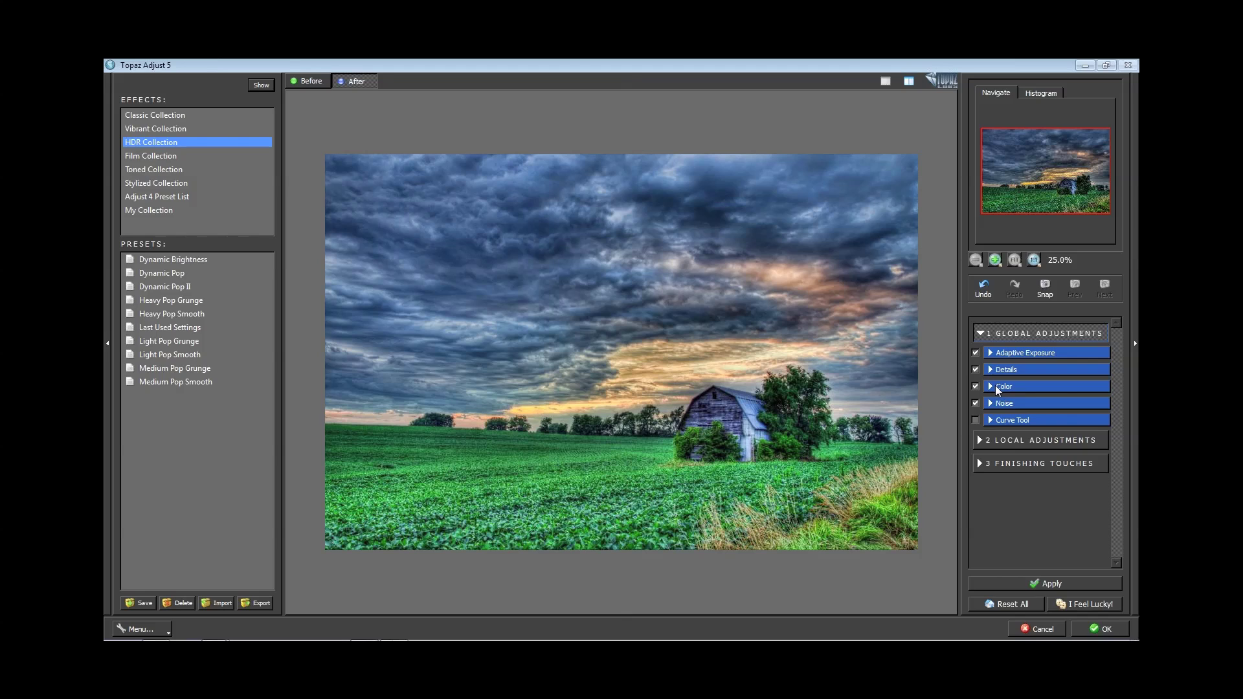
# Step: Lower the shadows slightly and fine-tune the highlight point in the Curve Tool, and compare the result with the original photo
pyautogui.click(1005, 420)
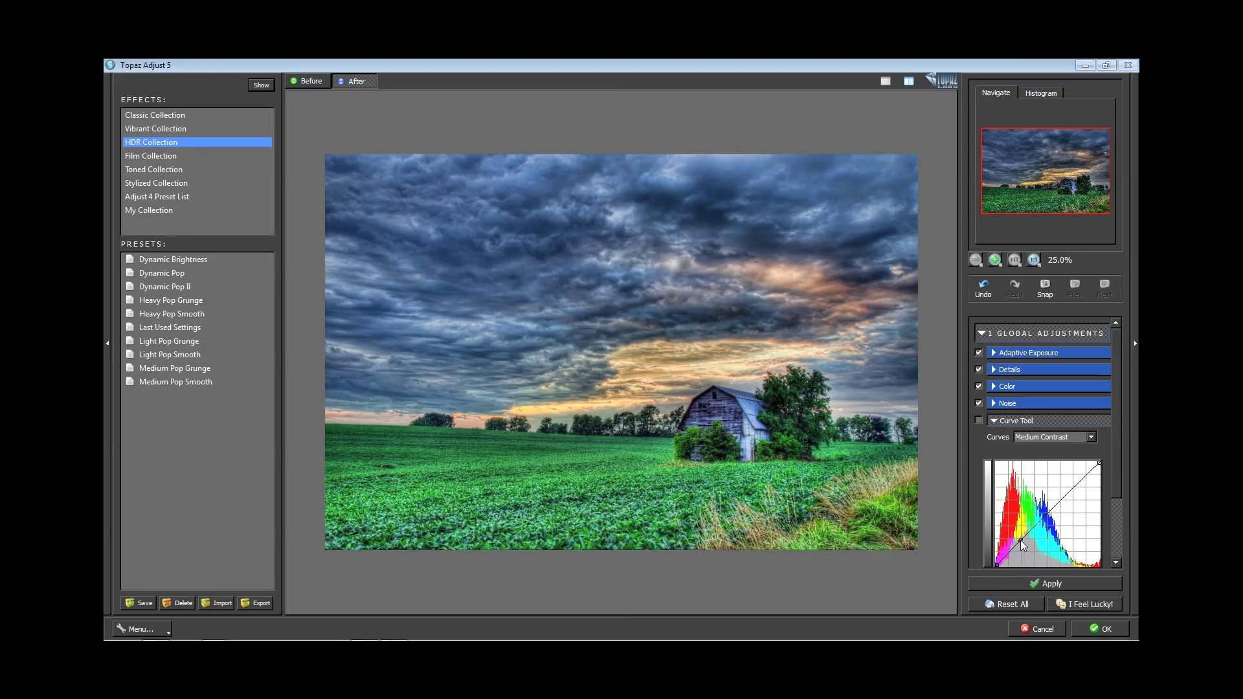
pyautogui.click(1072, 487)
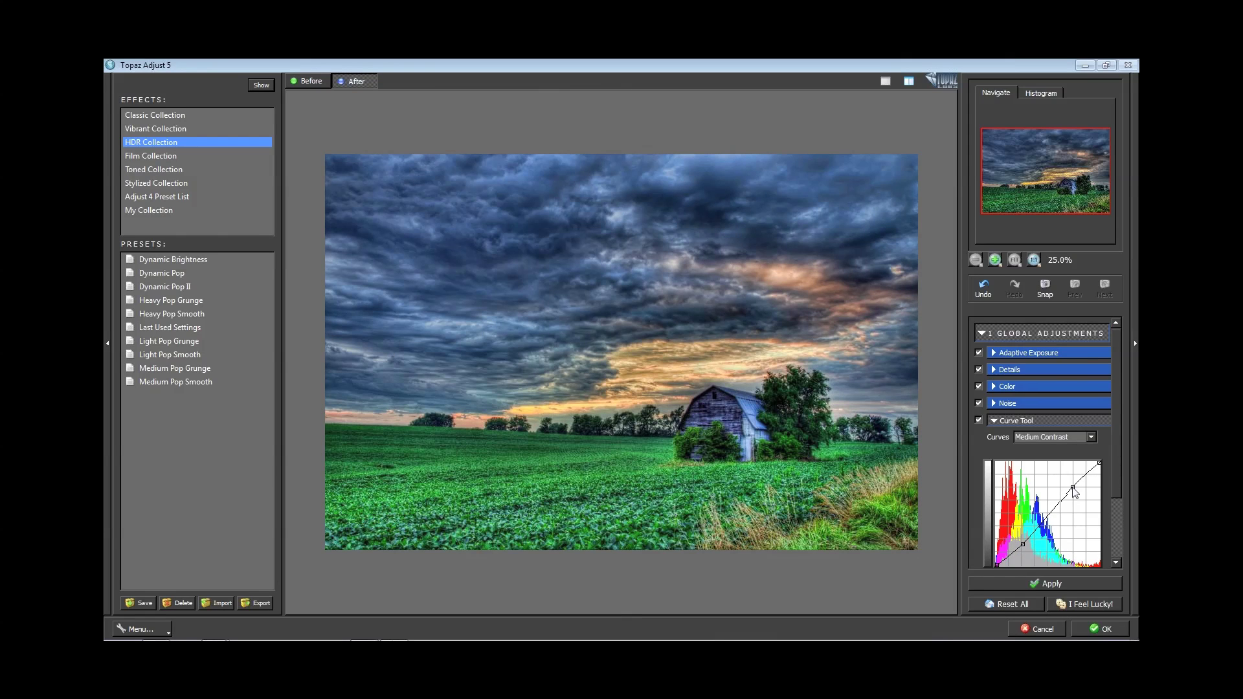
pyautogui.moveTo(1073, 489); pyautogui.dragTo(1074, 487)
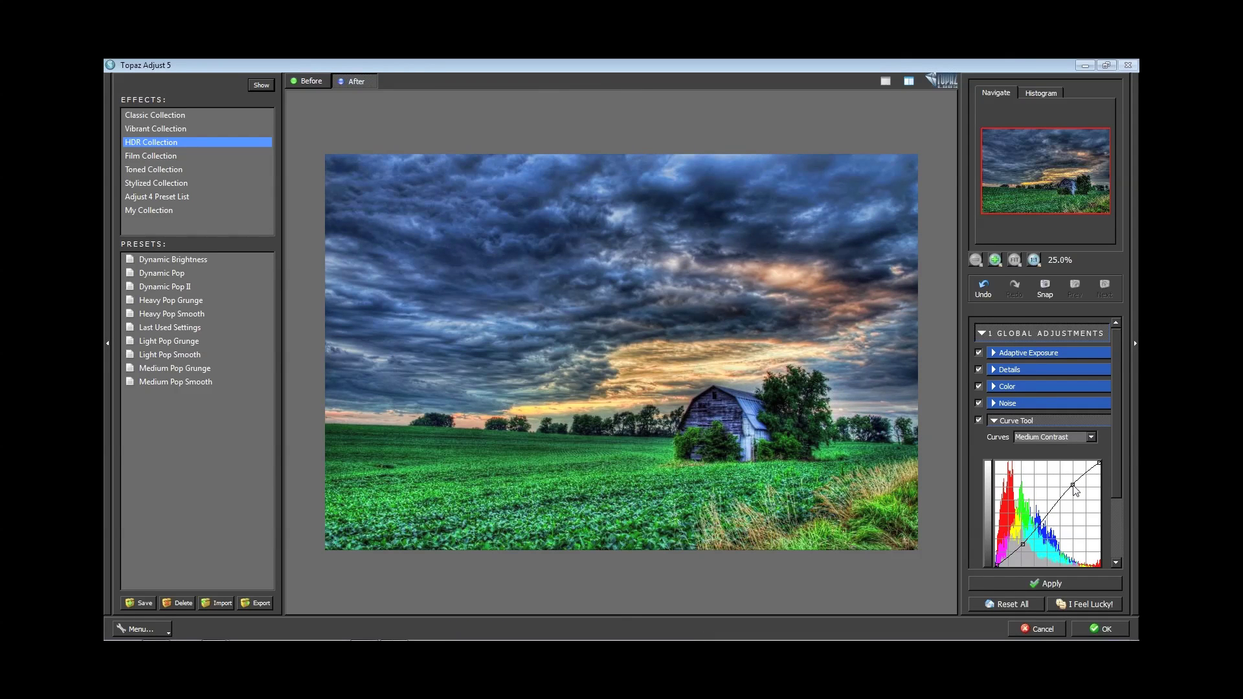
pyautogui.scroll(-1, 1067, 439)
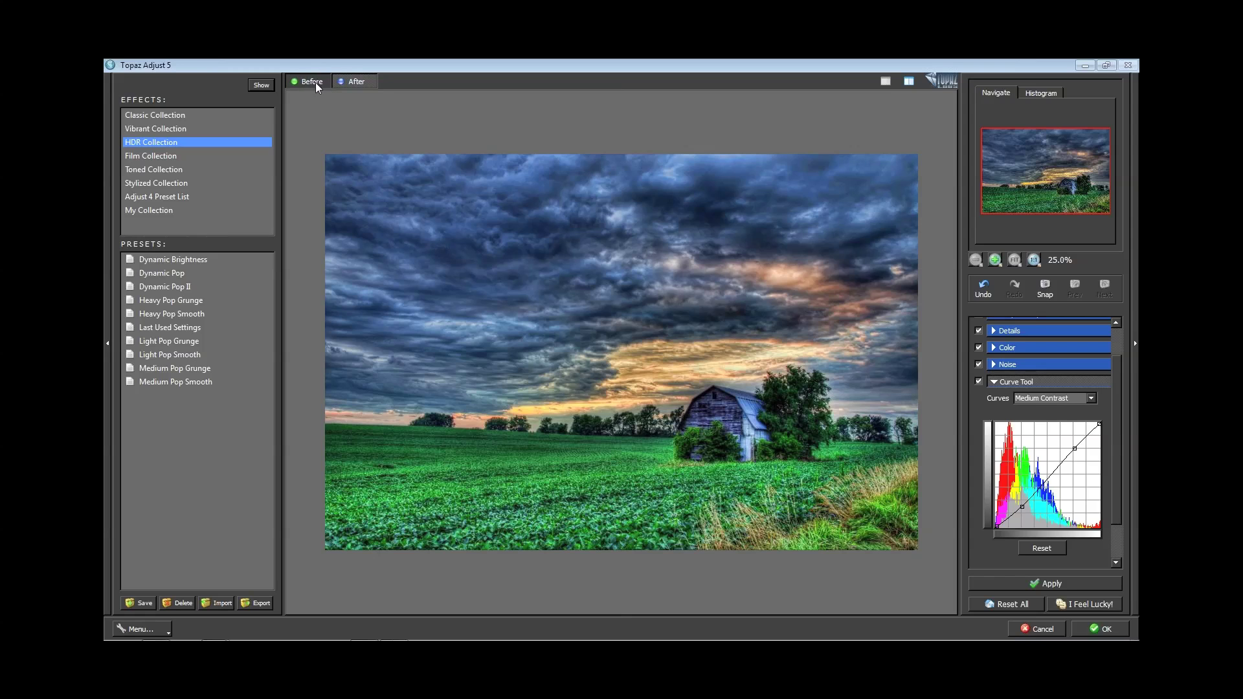
pyautogui.click(343, 84)
pyautogui.click(343, 84)
# Step: Examine the sunset sky and the barn at 100% zoom
pyautogui.click(1031, 260)
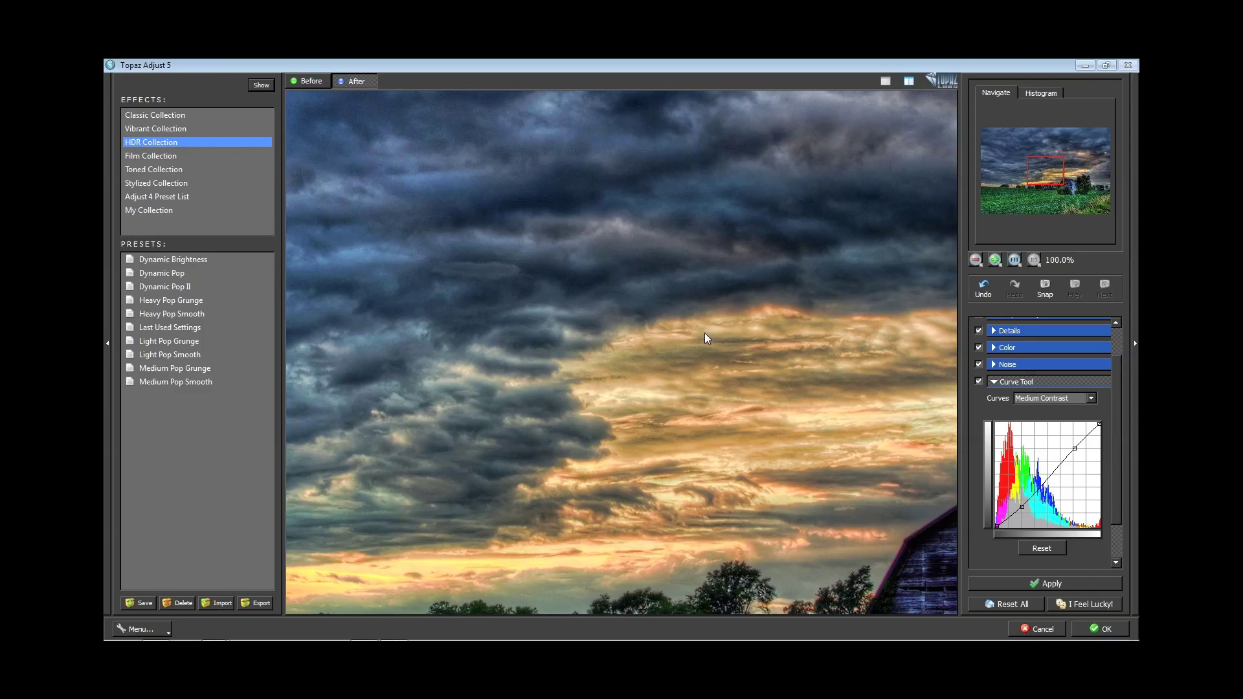
pyautogui.click(725, 383)
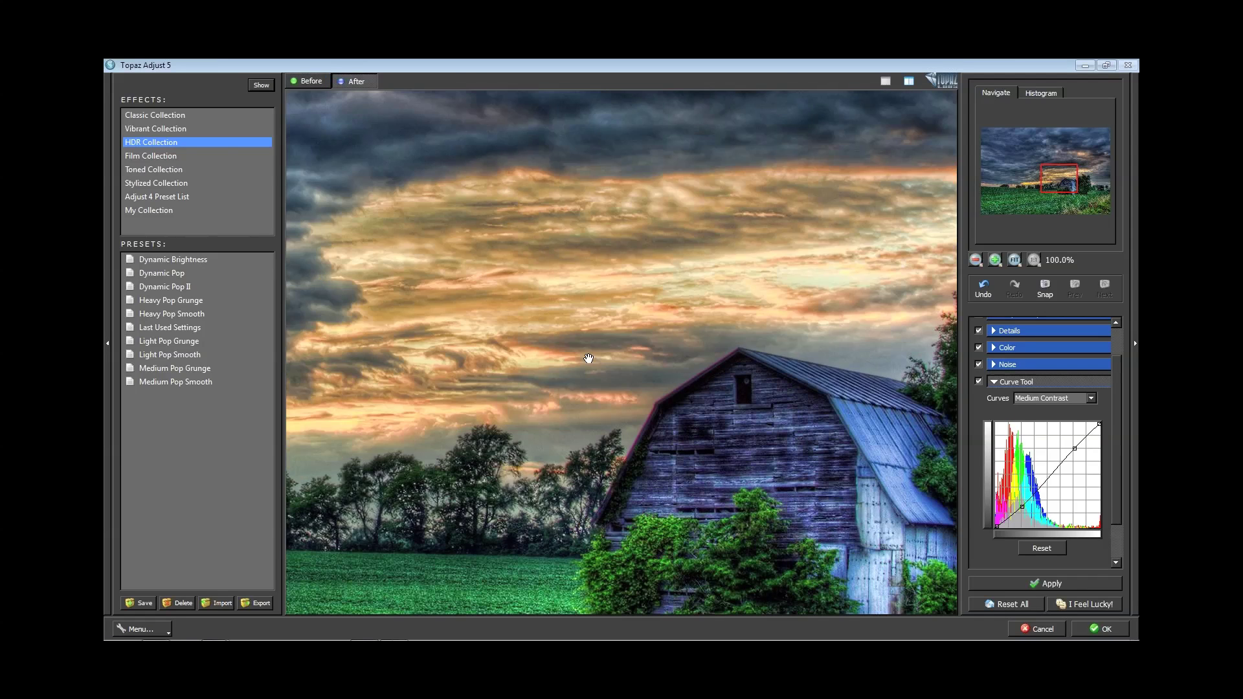
pyautogui.moveTo(589, 358); pyautogui.dragTo(434, 405)
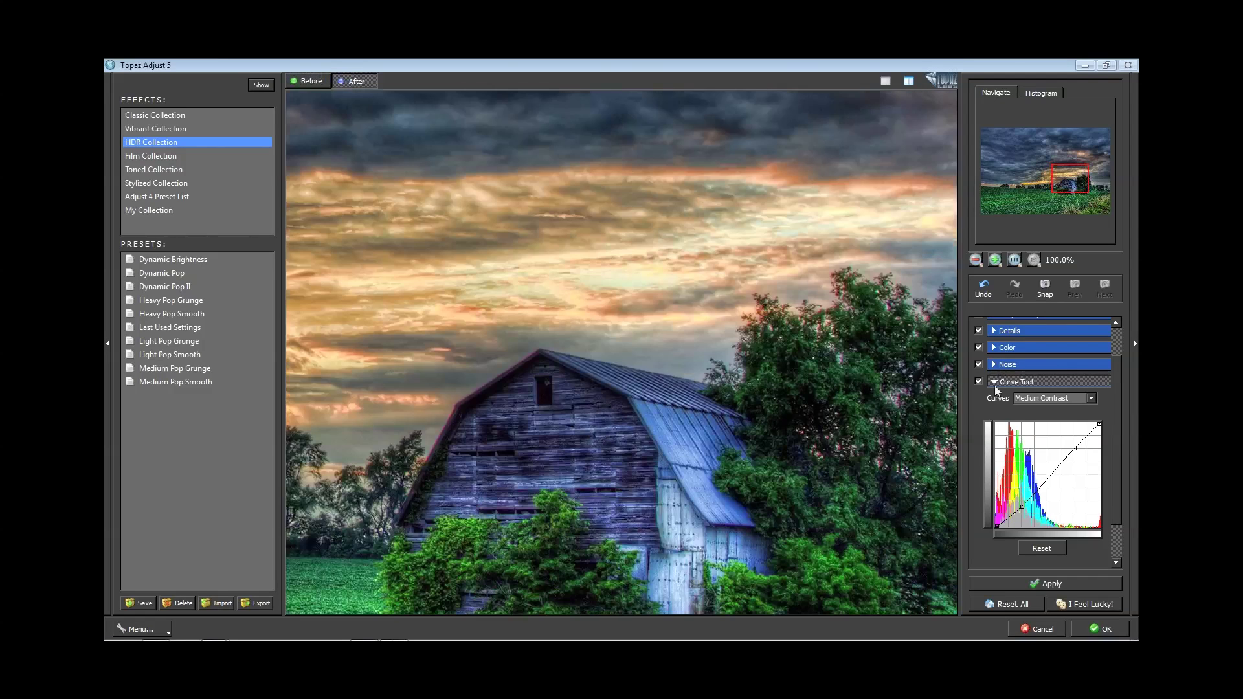
# Step: Collapse the Curve Tool and the Global Adjustments, and expand the Local Adjustments down to the Dodge brush settings
pyautogui.click(994, 383)
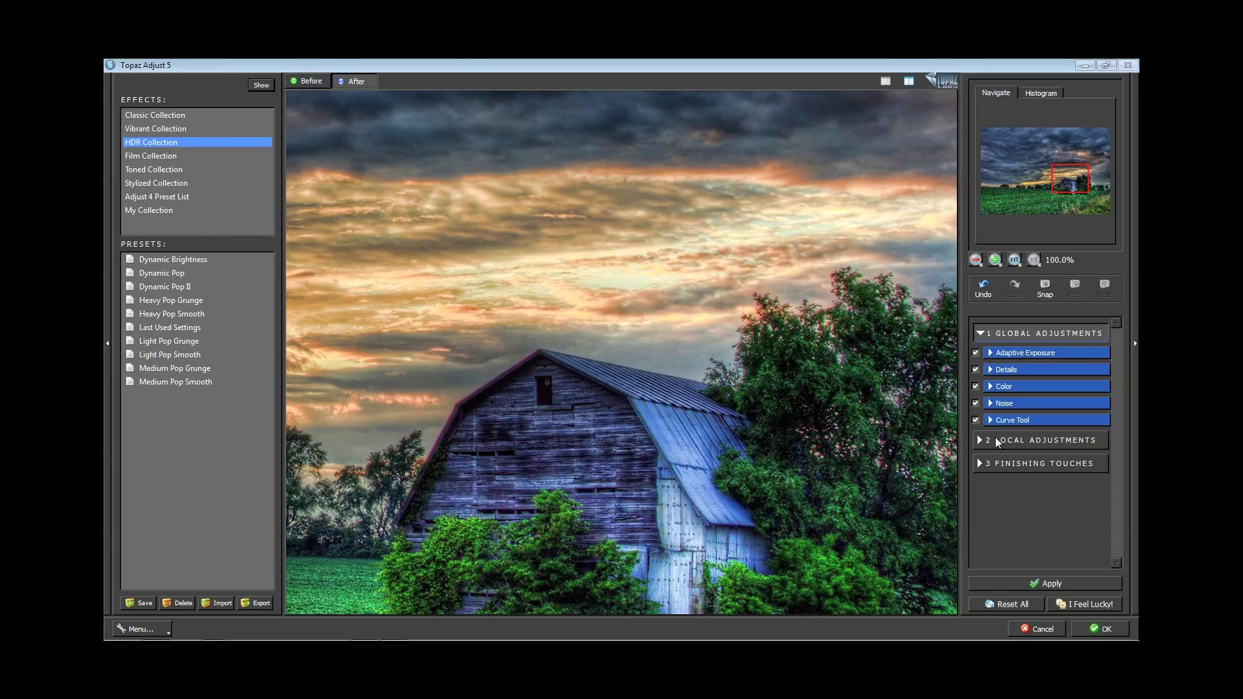
pyautogui.click(995, 335)
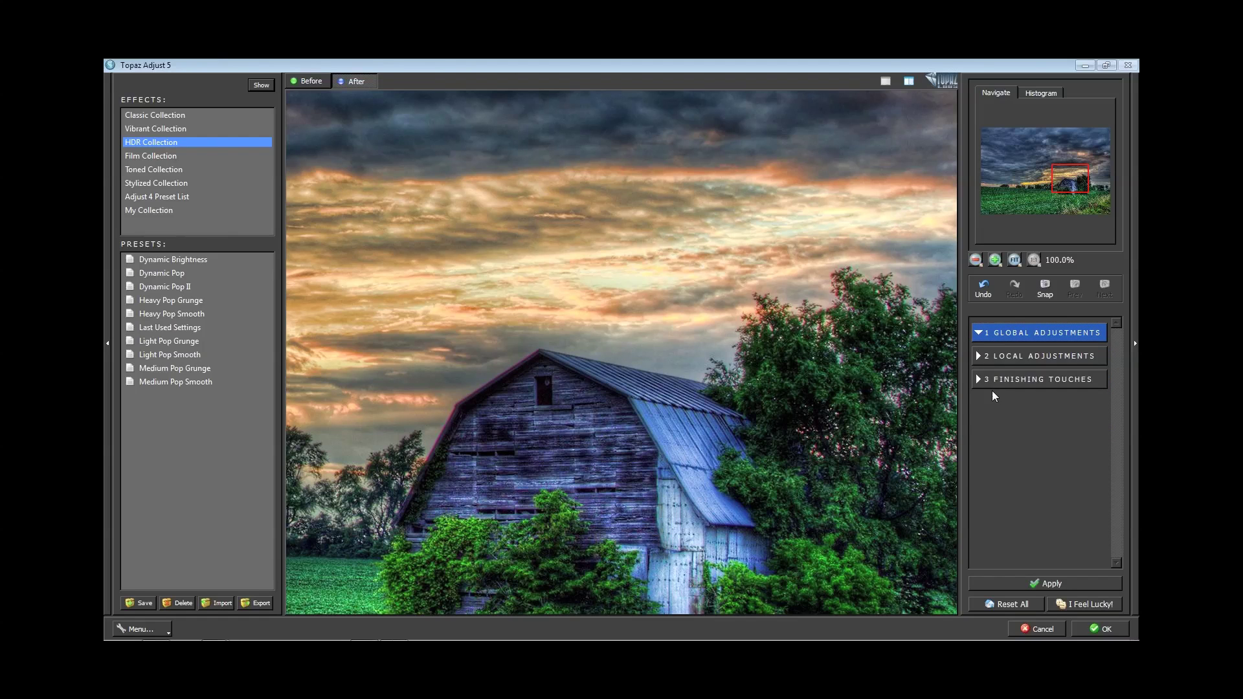
pyautogui.click(990, 358)
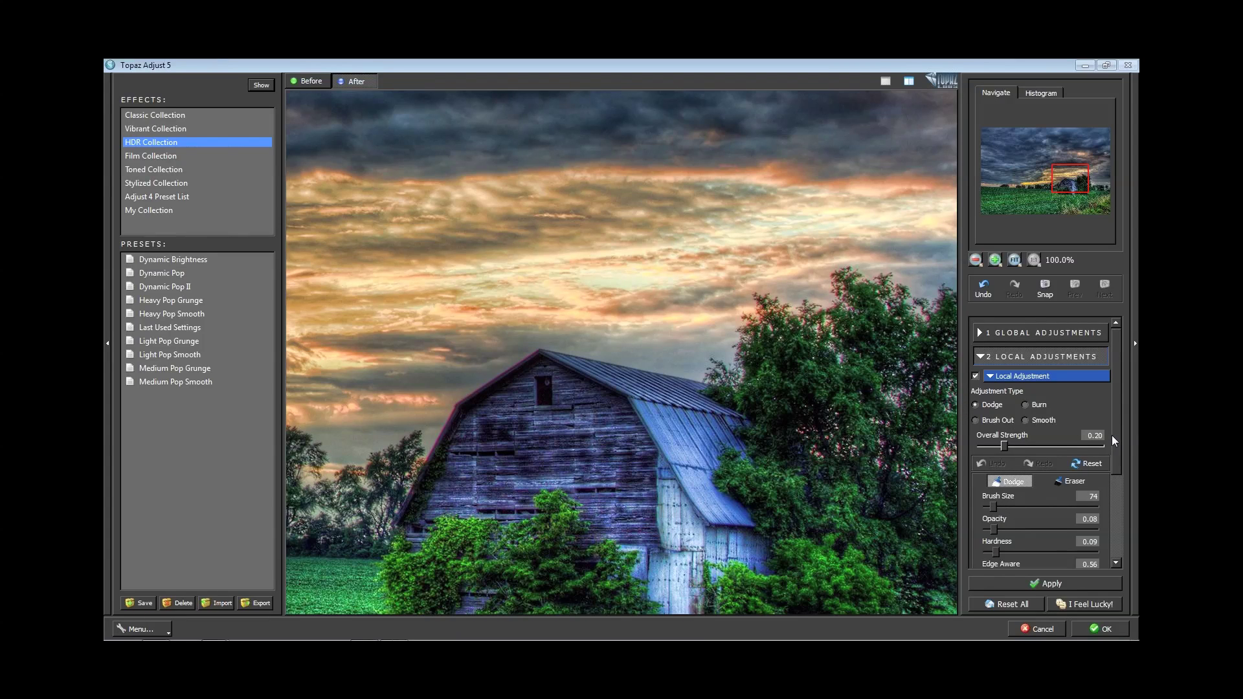
pyautogui.moveTo(1112, 435)
pyautogui.mouseDown()
pyautogui.moveTo(1116, 492)
pyautogui.moveTo(1114, 463)
pyautogui.mouseUp()
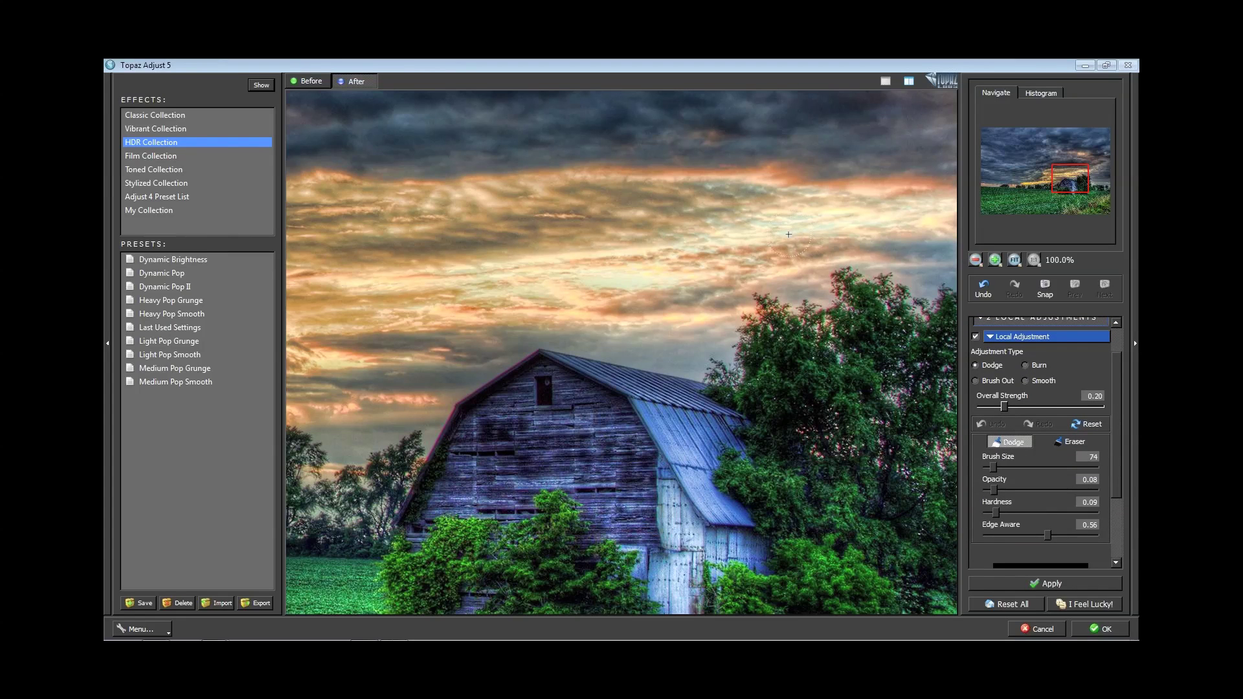
# Step: Dodge the bright sunset clouds above the barn and the sky near its edge with the size 74 brush
pyautogui.moveTo(786, 235)
pyautogui.mouseDown()
pyautogui.moveTo(842, 223)
pyautogui.moveTo(780, 224)
pyautogui.moveTo(795, 216)
pyautogui.moveTo(638, 281)
pyautogui.moveTo(582, 288)
pyautogui.moveTo(659, 277)
pyautogui.moveTo(613, 278)
pyautogui.moveTo(659, 277)
pyautogui.moveTo(614, 279)
pyautogui.mouseUp()
pyautogui.moveTo(618, 286)
pyautogui.mouseDown()
pyautogui.moveTo(600, 278)
pyautogui.moveTo(657, 278)
pyautogui.mouseUp()
pyautogui.moveTo(790, 223)
pyautogui.mouseDown()
pyautogui.moveTo(810, 221)
pyautogui.moveTo(770, 227)
pyautogui.mouseUp()
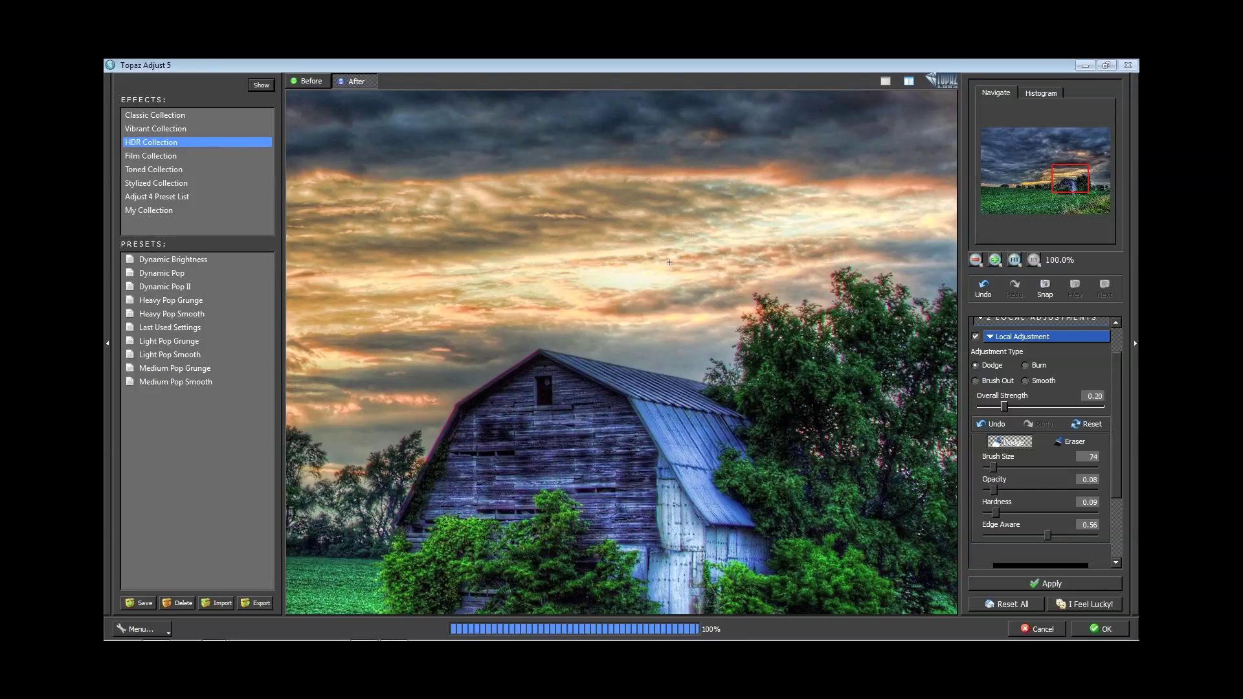
pyautogui.moveTo(416, 309); pyautogui.dragTo(414, 290)
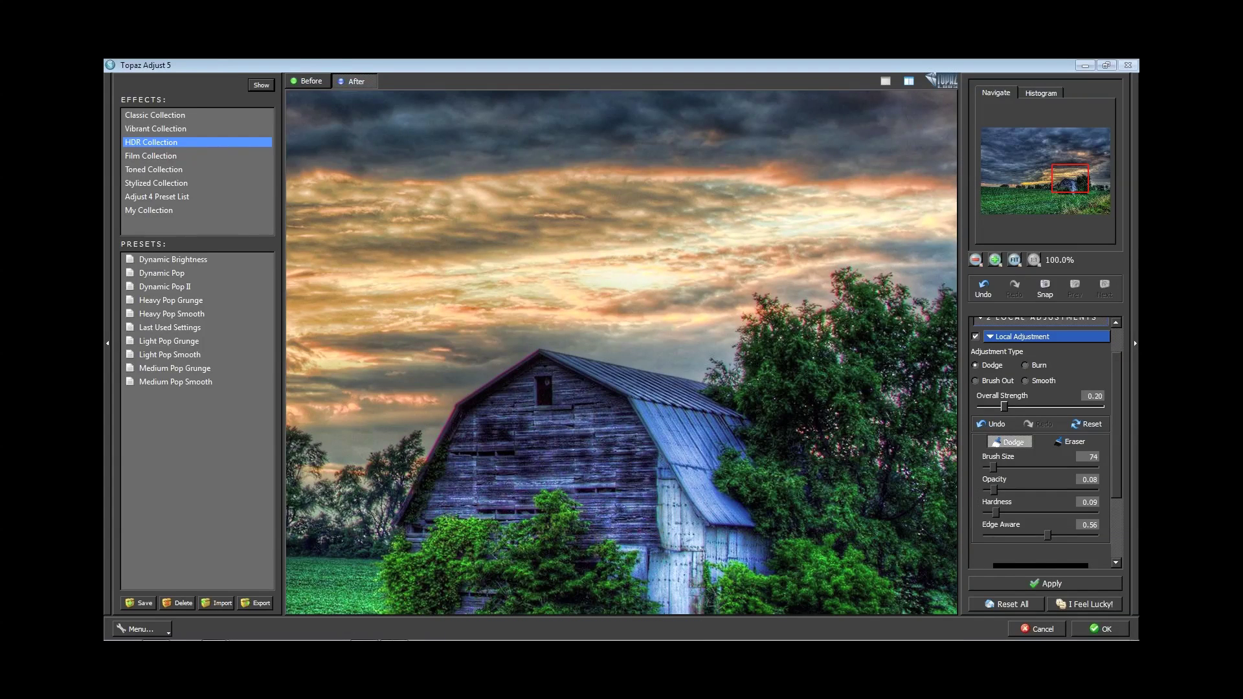
# Step: Switch the adjustment type to Burn, reduce the brush size to 39 and darken cloud areas across the sunset sky
pyautogui.click(1026, 366)
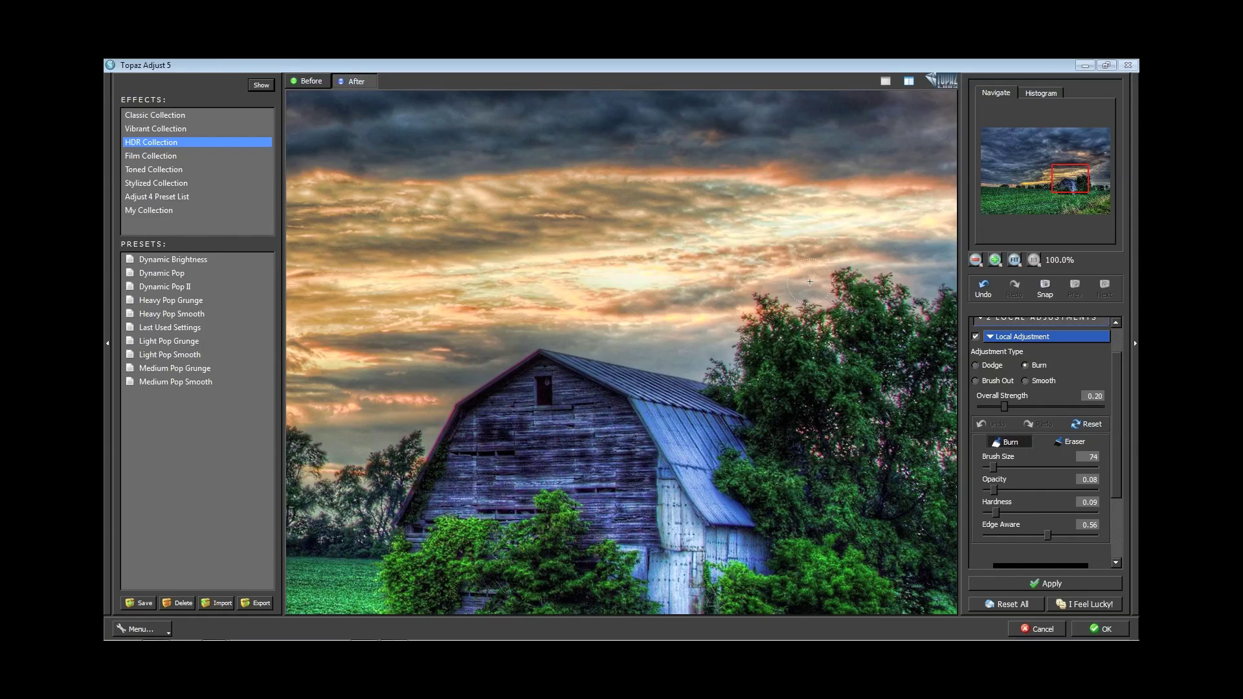
pyautogui.click(786, 256)
pyautogui.click(1016, 466)
pyautogui.moveTo(993, 466); pyautogui.dragTo(988, 466)
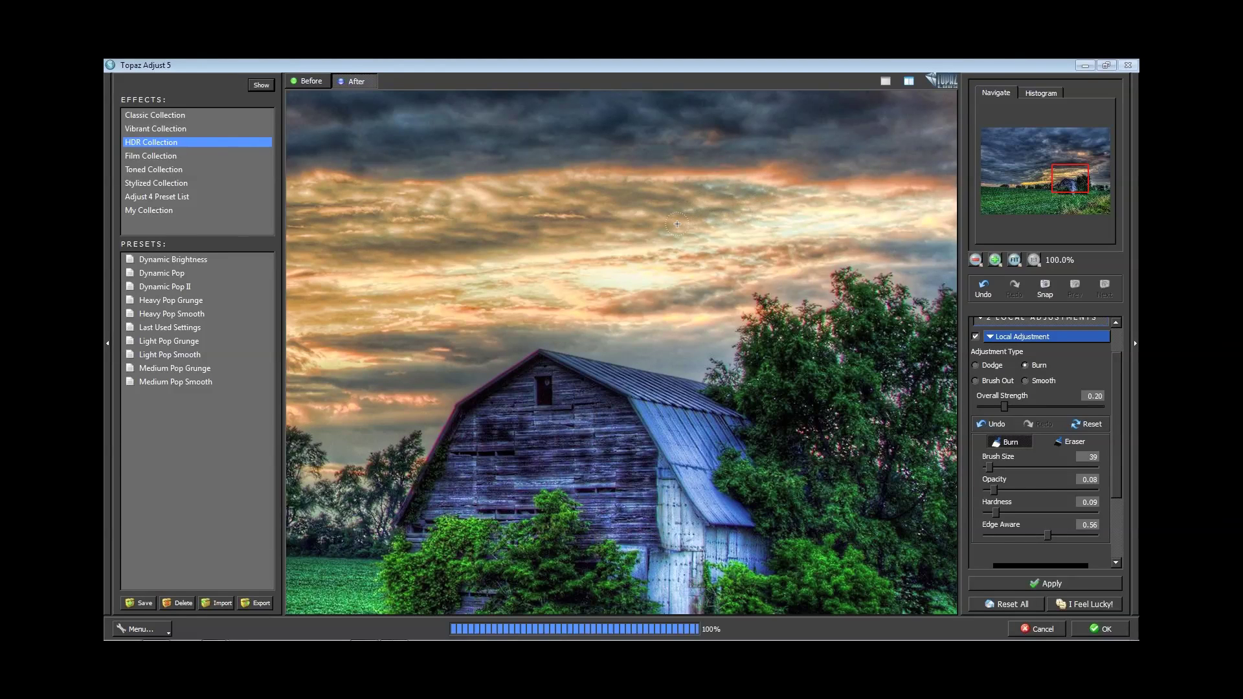
pyautogui.moveTo(529, 256)
pyautogui.mouseDown()
pyautogui.moveTo(561, 275)
pyautogui.moveTo(551, 288)
pyautogui.mouseUp()
pyautogui.moveTo(507, 327)
pyautogui.mouseDown()
pyautogui.moveTo(375, 319)
pyautogui.moveTo(372, 306)
pyautogui.moveTo(454, 284)
pyautogui.moveTo(389, 298)
pyautogui.mouseUp()
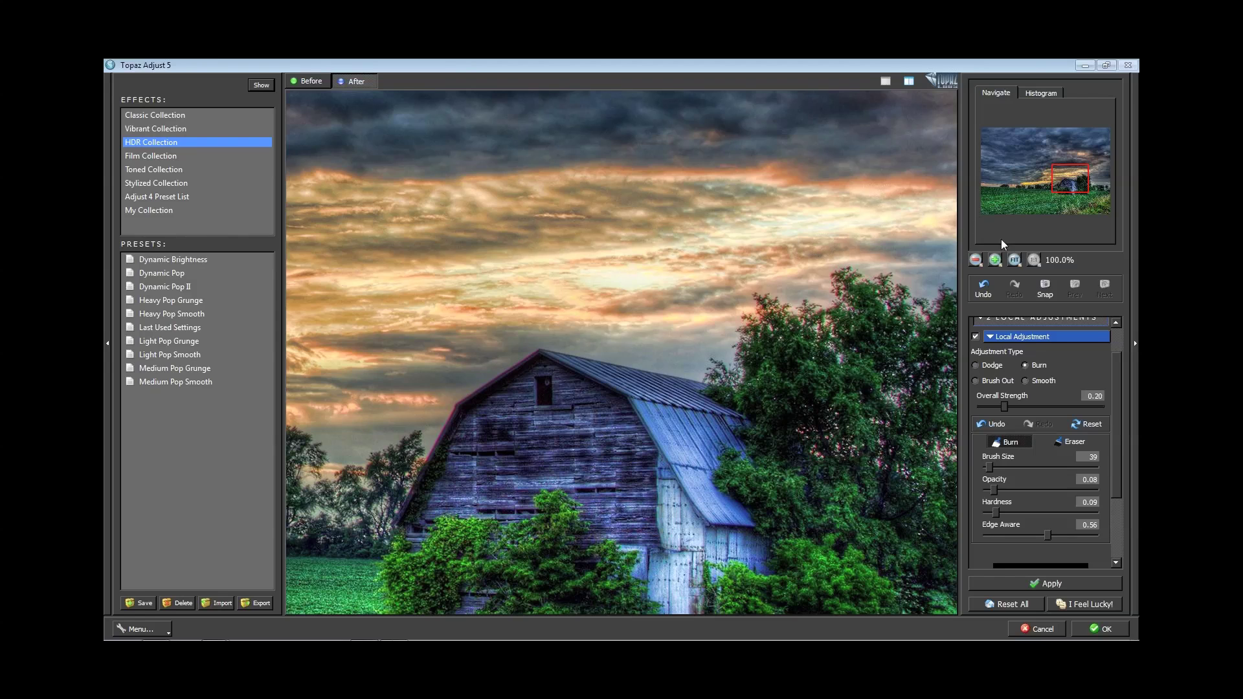
# Step: Compare the whole adjusted photo with its original and apply the Adjust 5 edits
pyautogui.click(1014, 260)
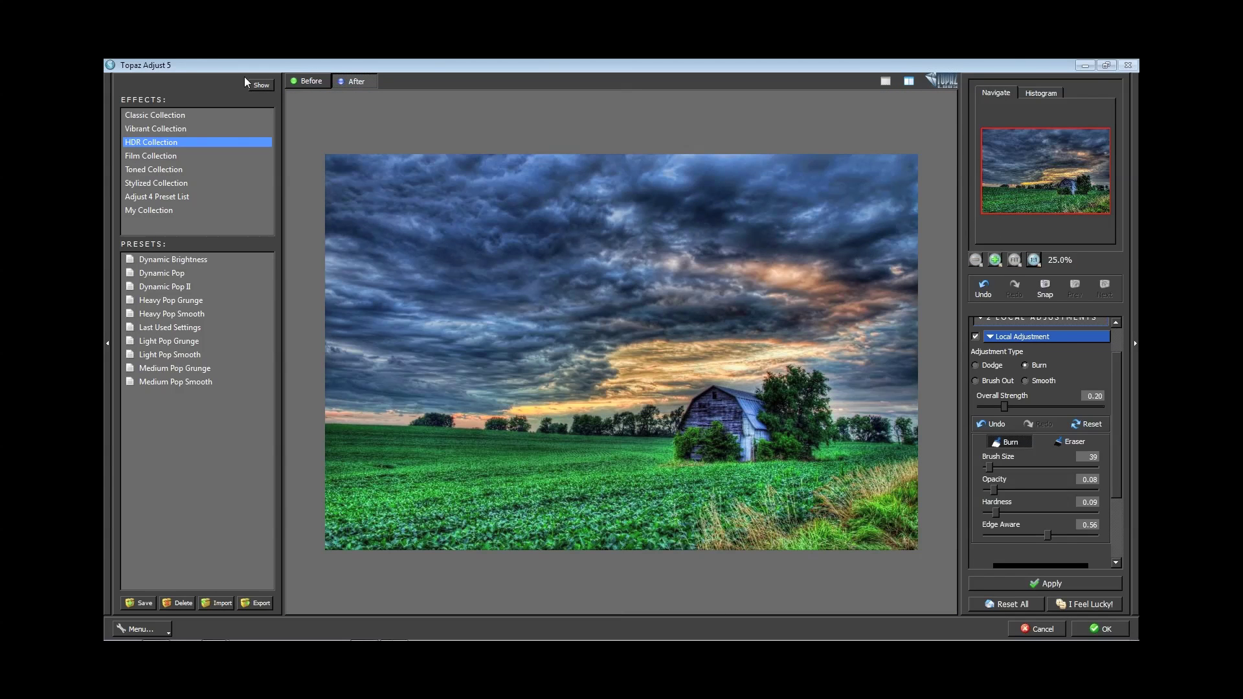
pyautogui.click(348, 82)
pyautogui.click(348, 83)
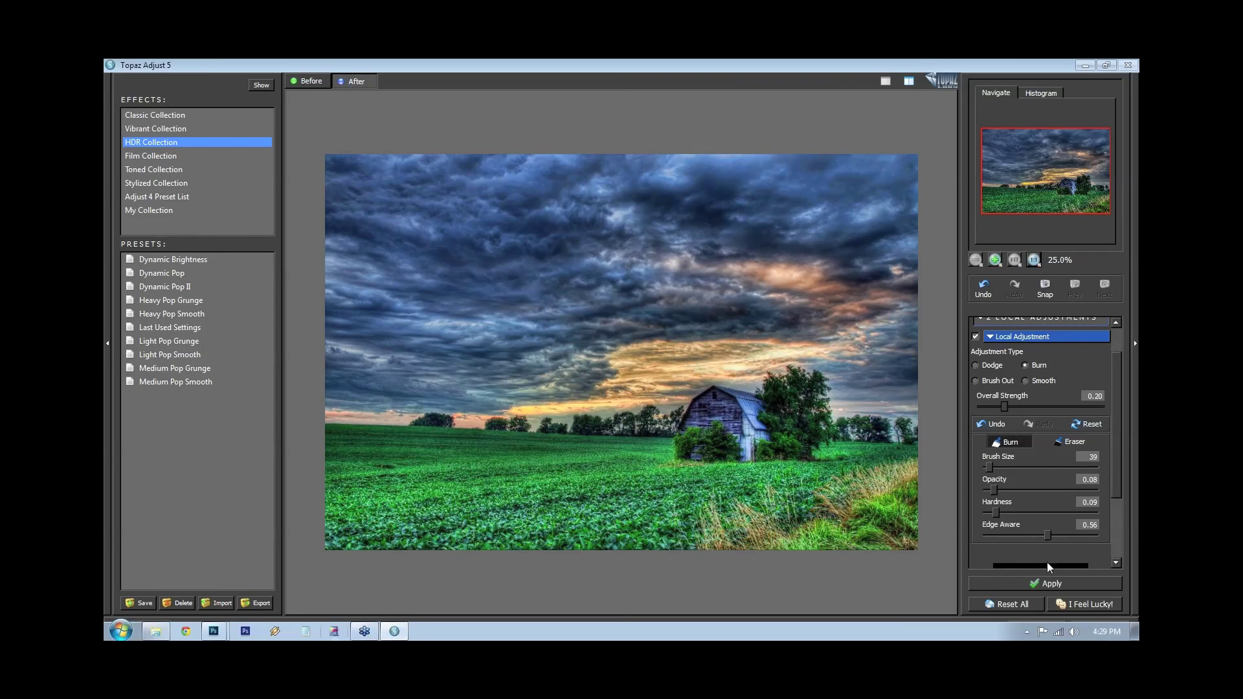
pyautogui.click(1097, 628)
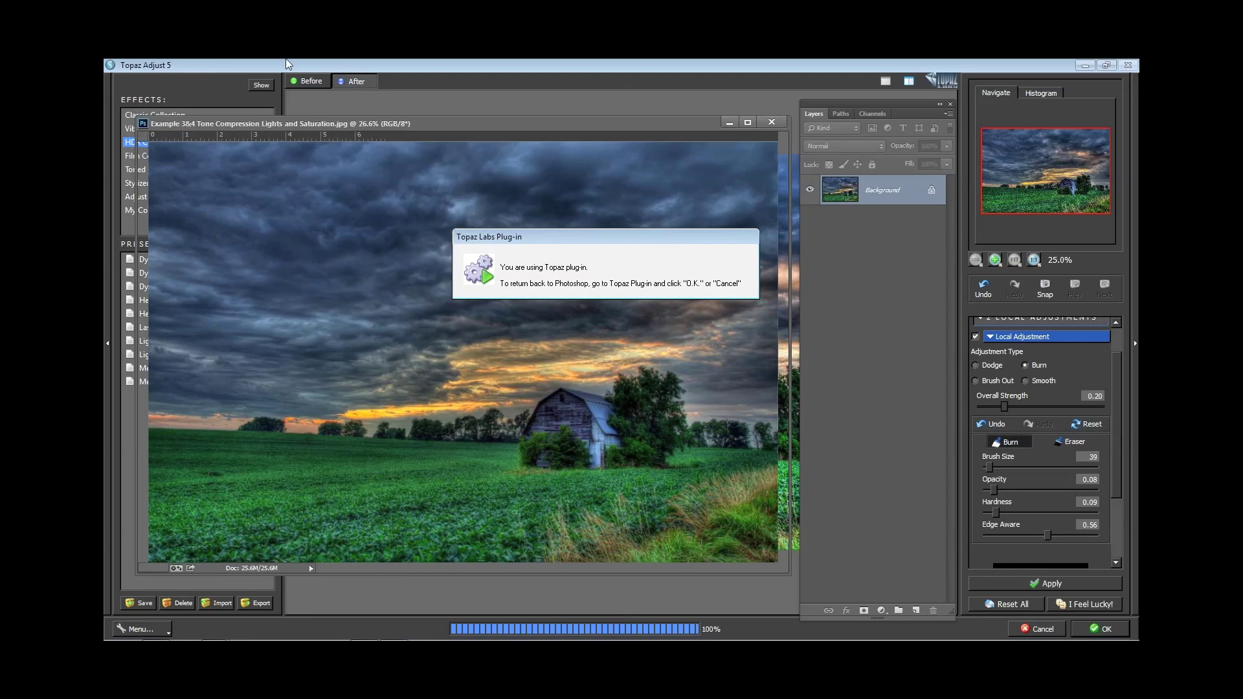
# Step: Open the barn photo in Topaz Clarity and reset all its settings
pyautogui.click(310, 66)
pyautogui.moveTo(337, 360)
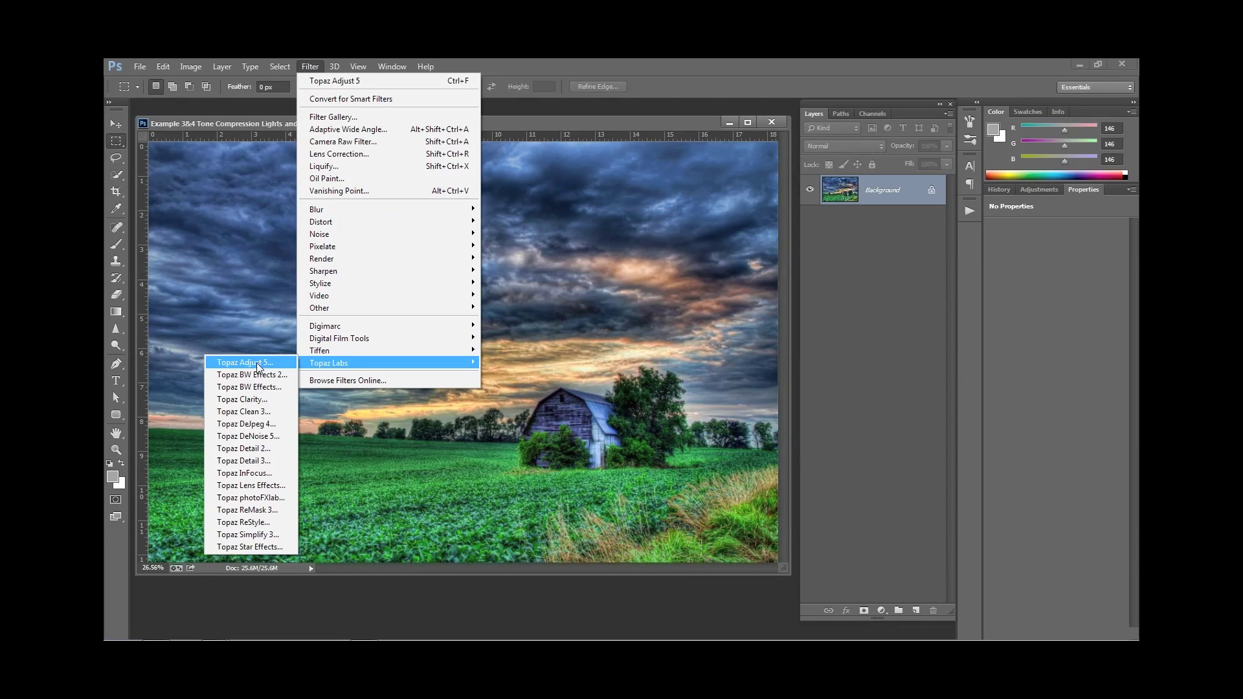
pyautogui.click(250, 401)
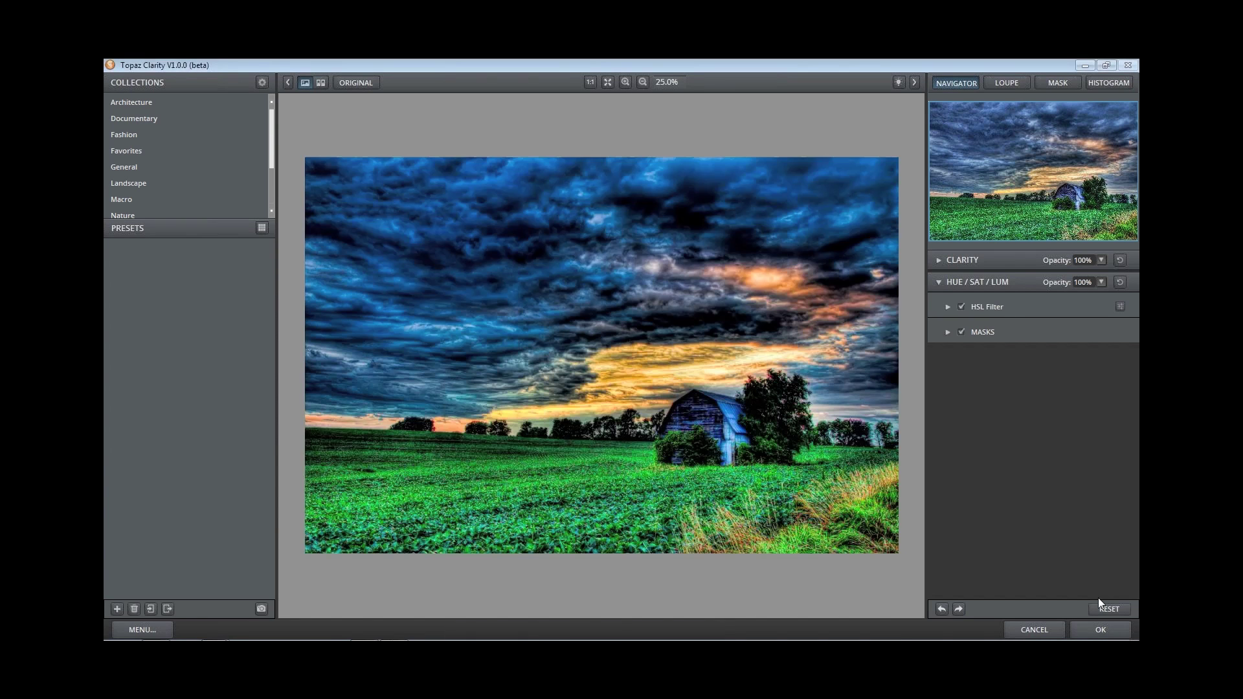
pyautogui.click(1106, 607)
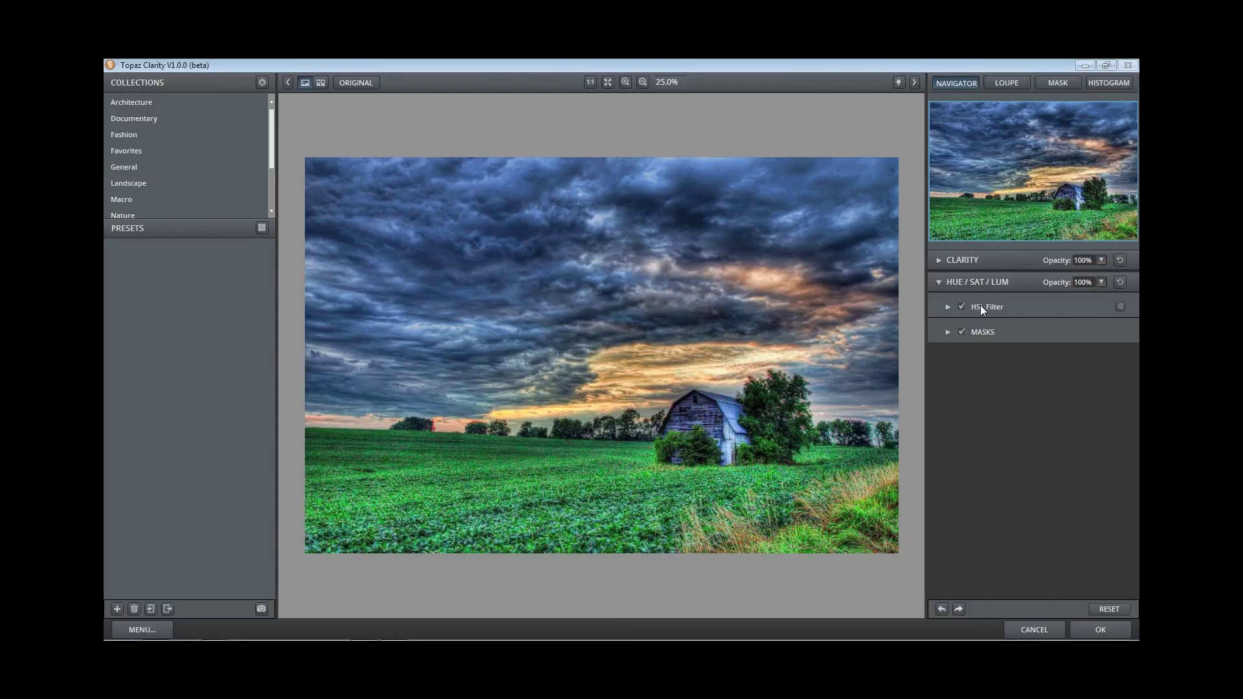
# Step: Expand the HSL Filter, try shifting the Red hue and return it to 0.00, and set the Blue hue to 0.08
pyautogui.click(981, 307)
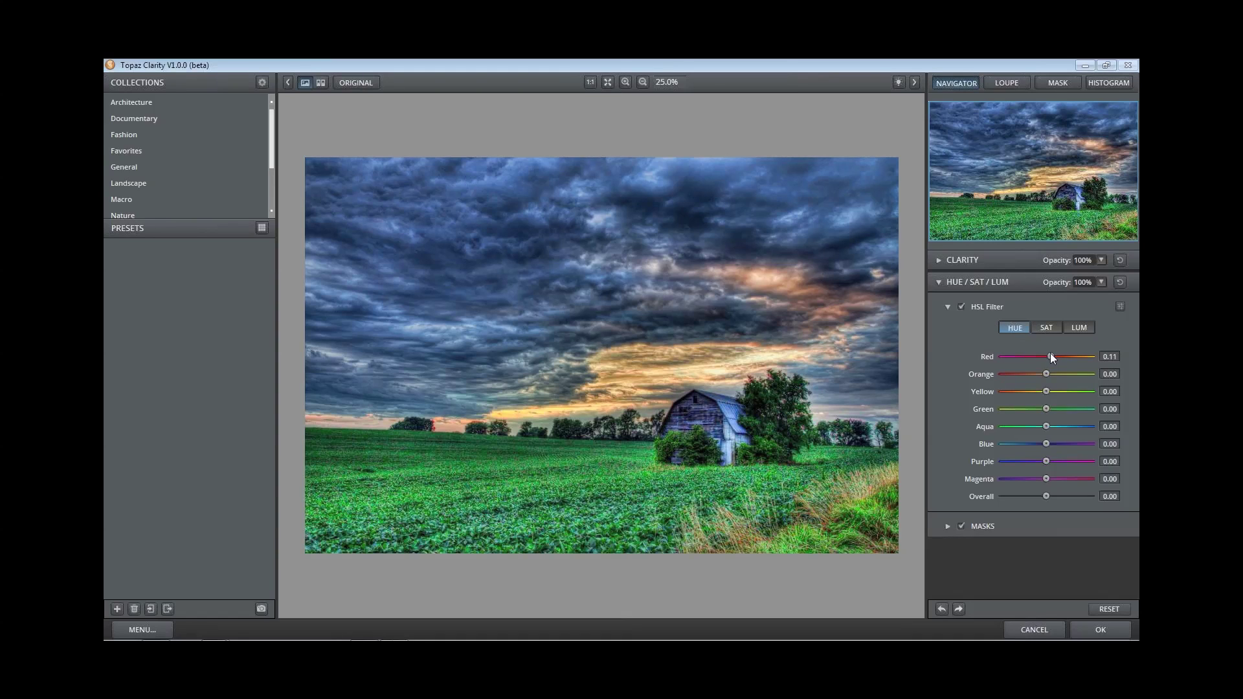
pyautogui.moveTo(1051, 354)
pyautogui.mouseDown()
pyautogui.moveTo(1077, 355)
pyautogui.moveTo(1040, 355)
pyautogui.mouseUp()
pyautogui.doubleClick(1054, 357)
pyautogui.moveTo(1046, 444)
pyautogui.mouseDown()
pyautogui.moveTo(1106, 443)
pyautogui.moveTo(1035, 444)
pyautogui.mouseUp()
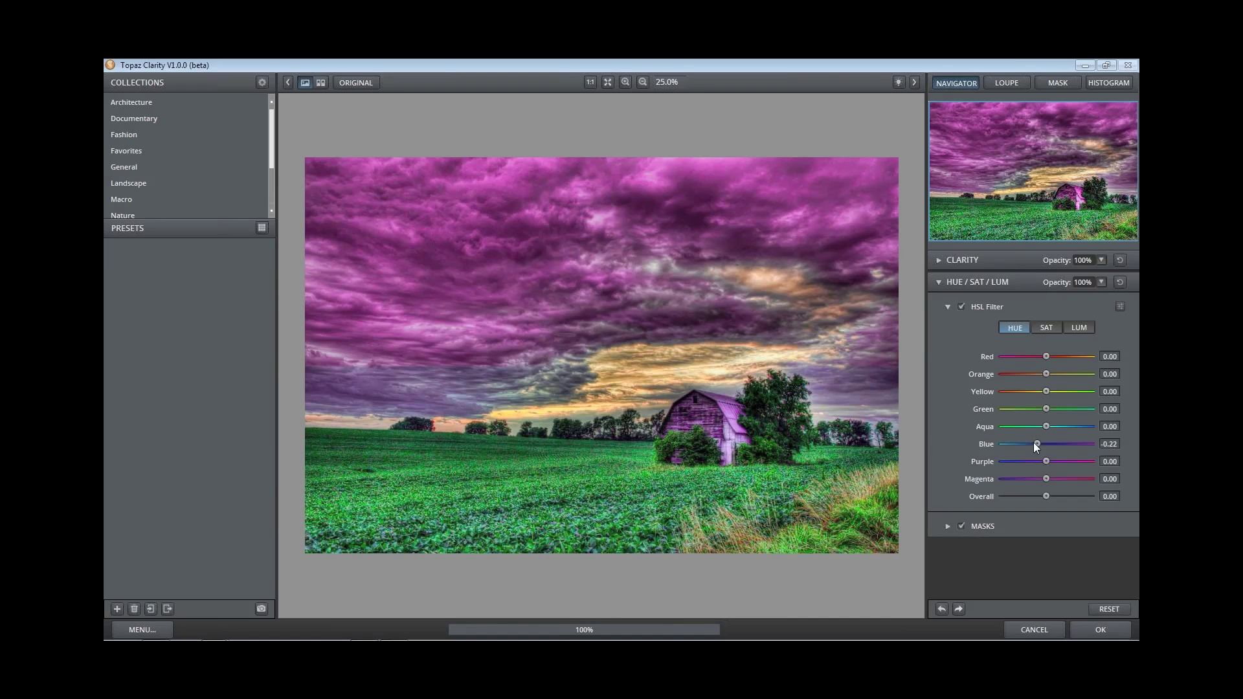
pyautogui.moveTo(1036, 445); pyautogui.dragTo(1044, 449)
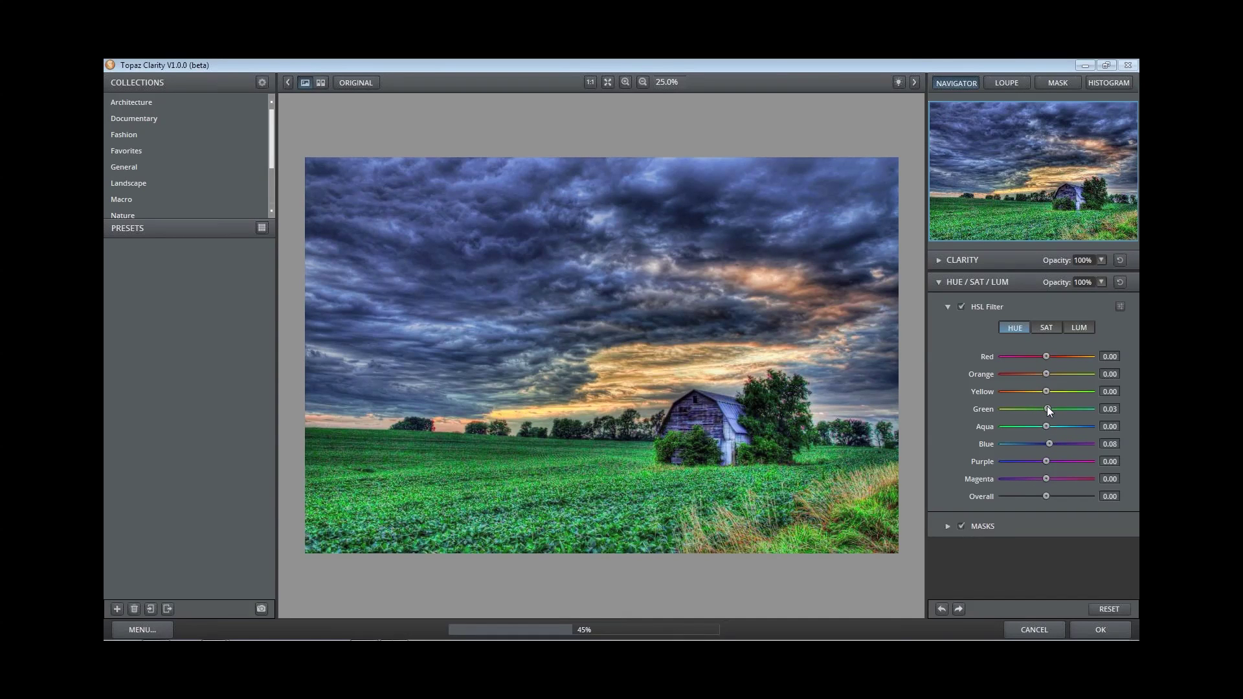
# Step: Set the hues to Green -0.20, Yellow -0.16 and Orange -0.08, and compare the result with the original photo
pyautogui.moveTo(1049, 410); pyautogui.dragTo(1036, 410)
pyautogui.moveTo(1037, 406)
pyautogui.mouseDown()
pyautogui.moveTo(1059, 394)
pyautogui.moveTo(1027, 392)
pyautogui.mouseUp()
pyautogui.click(1037, 391)
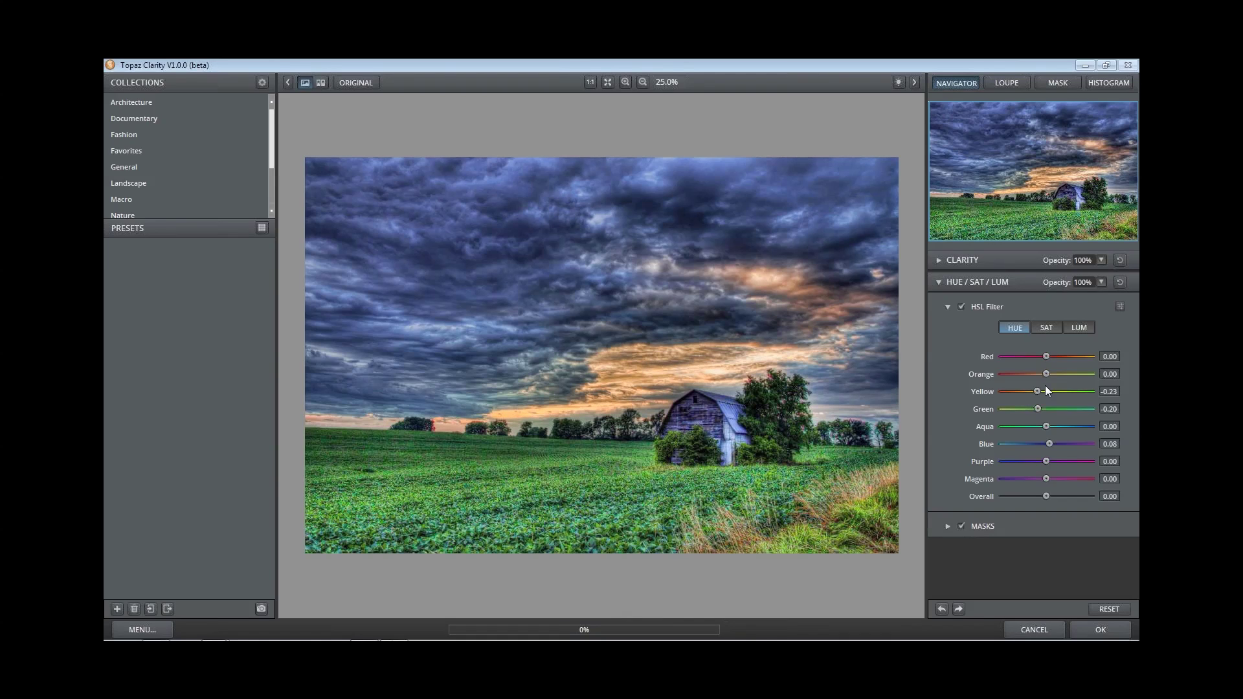
pyautogui.click(1044, 390)
pyautogui.click(1054, 377)
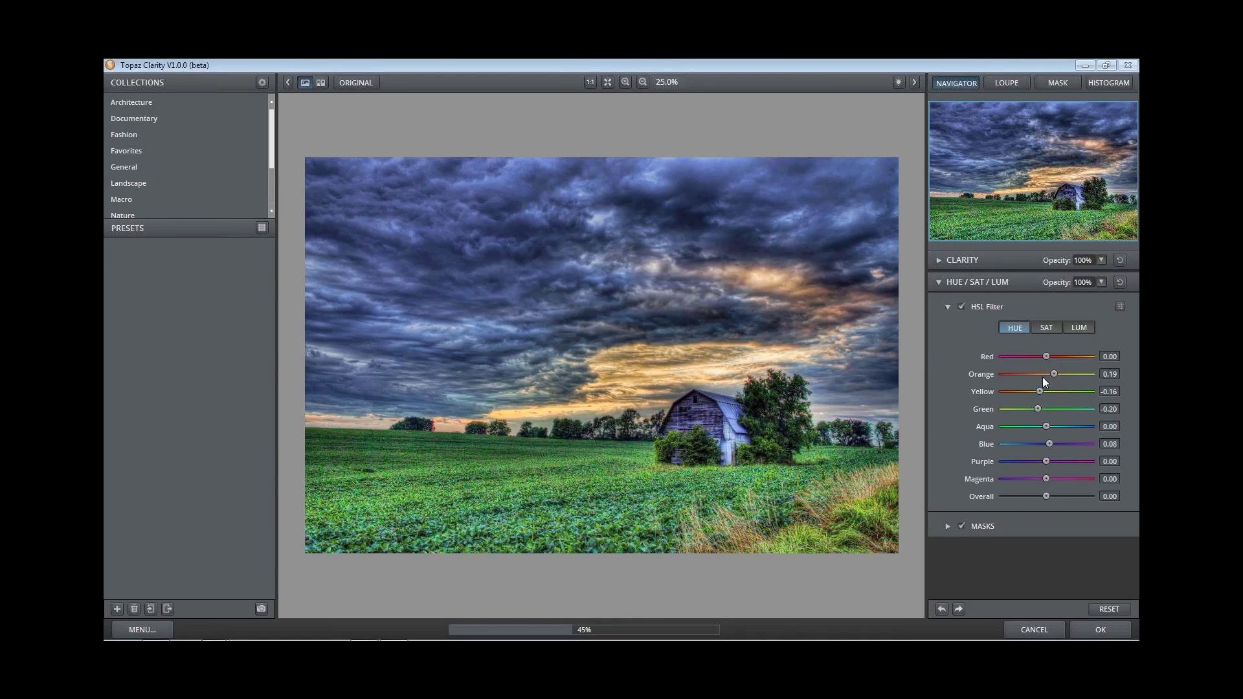
pyautogui.click(1042, 378)
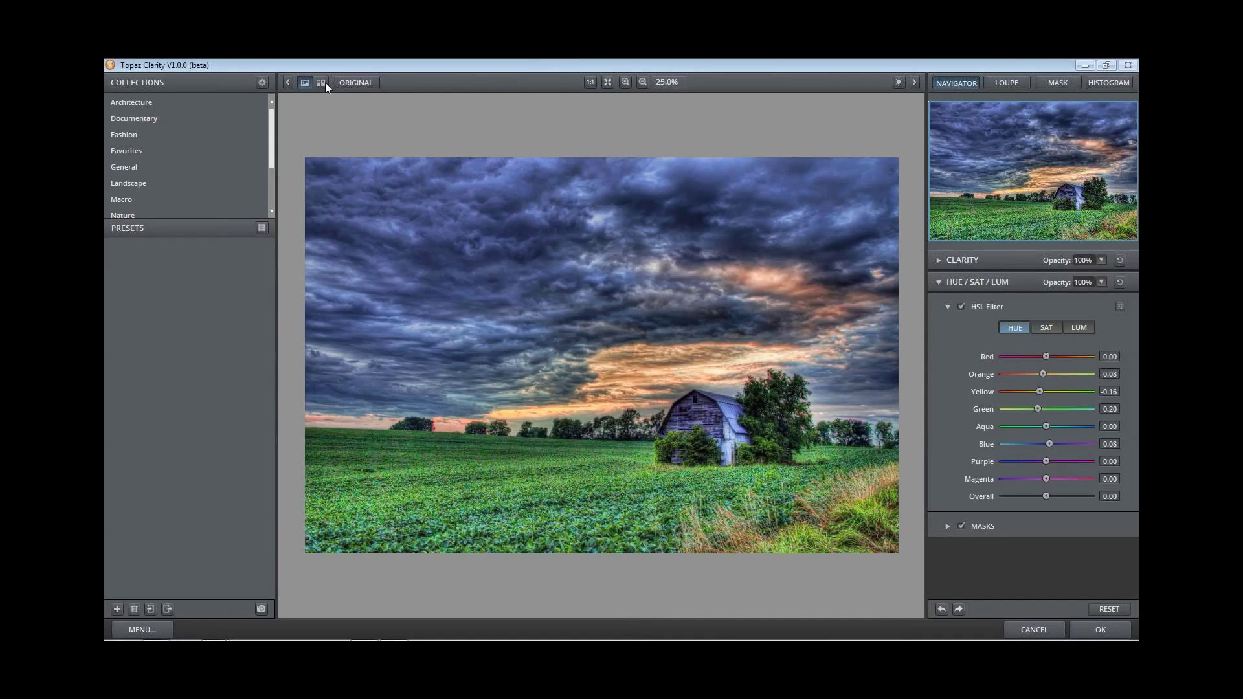
pyautogui.click(343, 83)
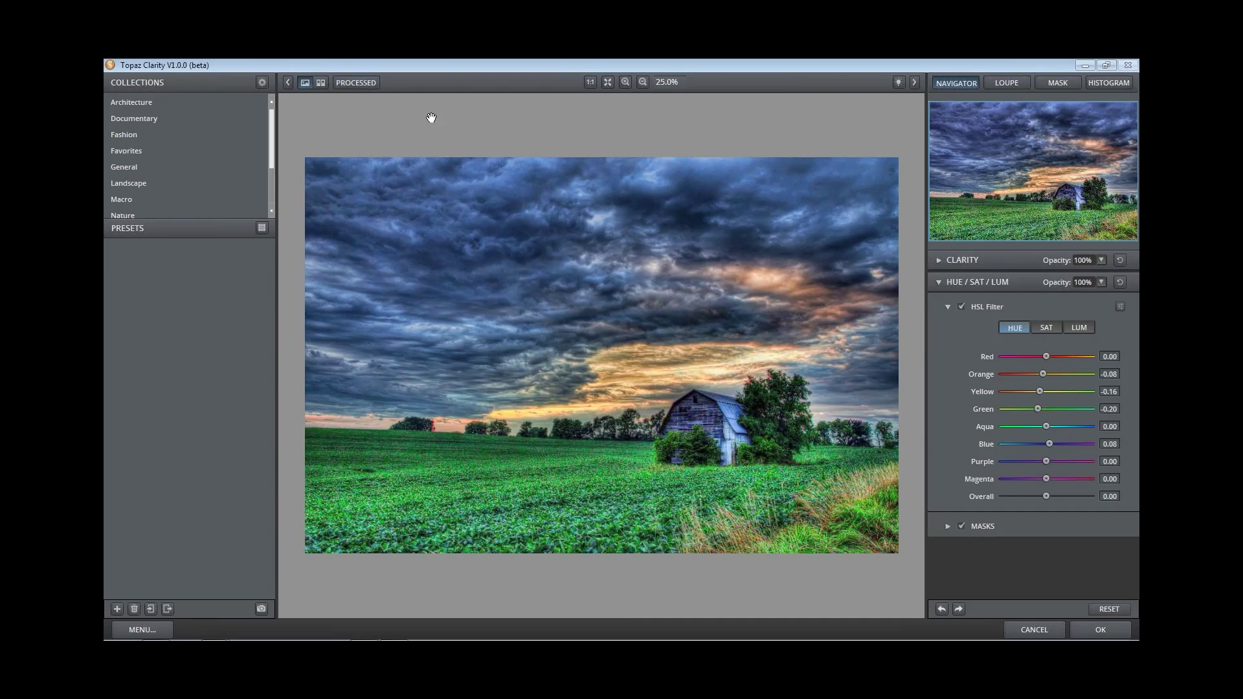
pyautogui.click(367, 83)
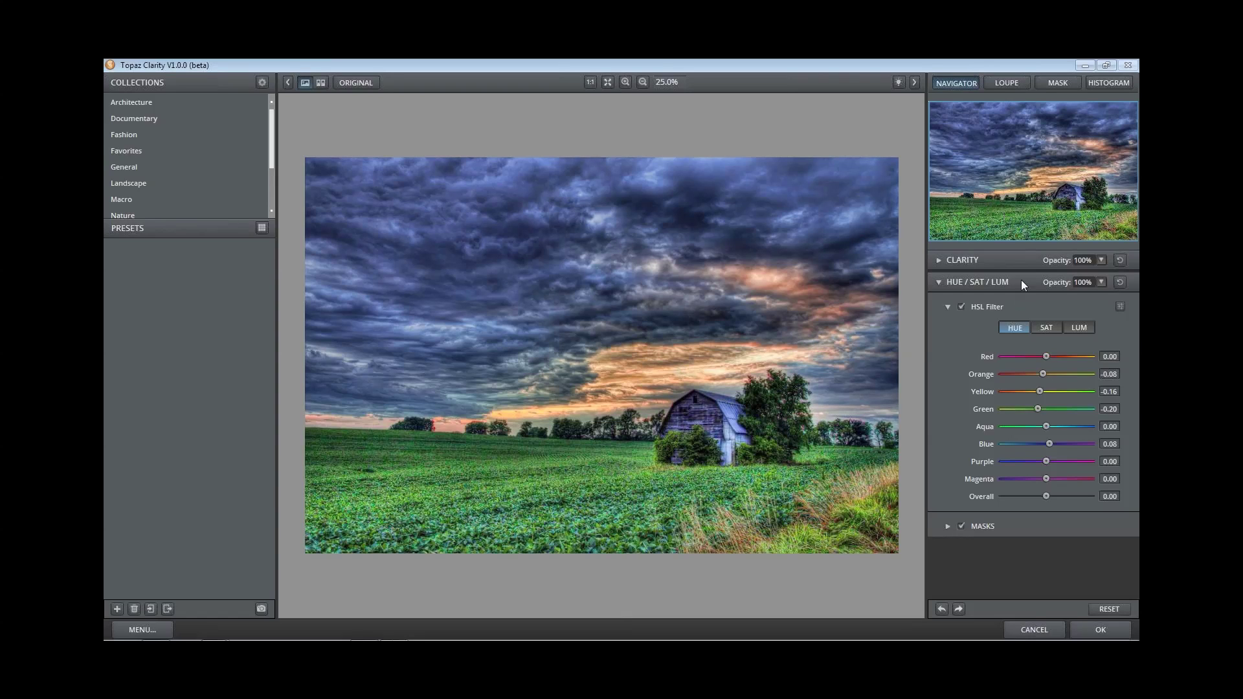
# Step: Set the Purple, Magenta and Aqua saturation to -1.00 while checking the barn at 100%
pyautogui.click(629, 82)
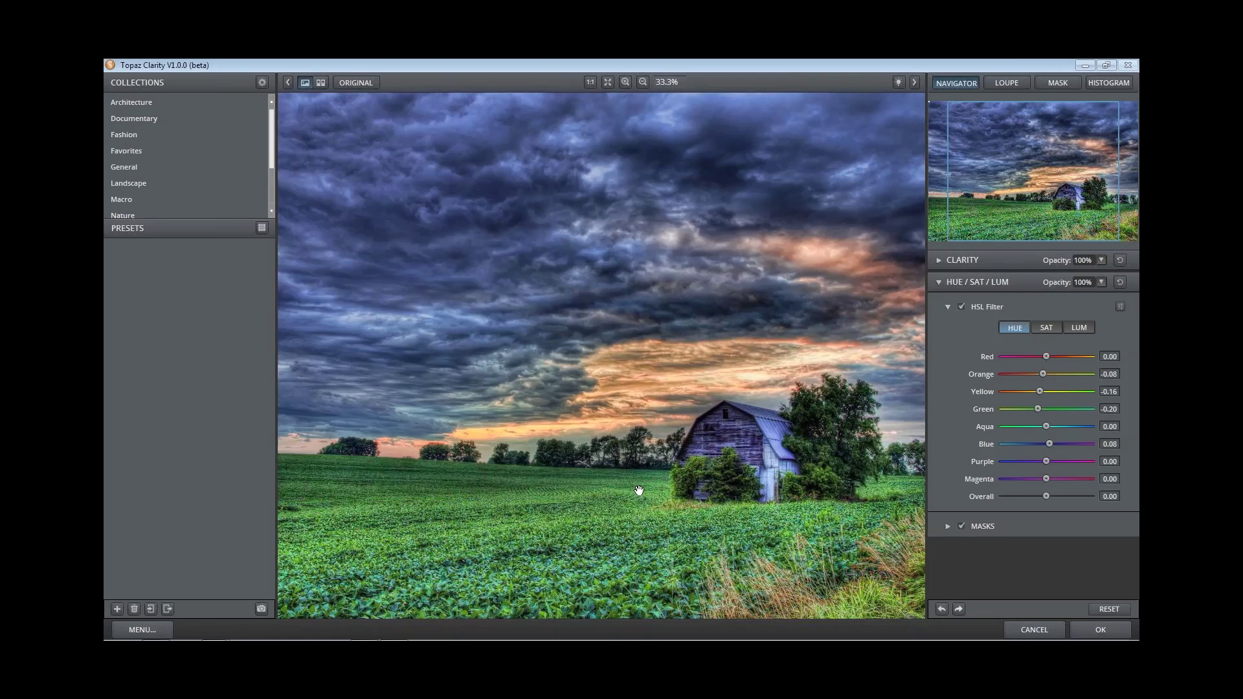
pyautogui.moveTo(639, 490); pyautogui.dragTo(591, 123)
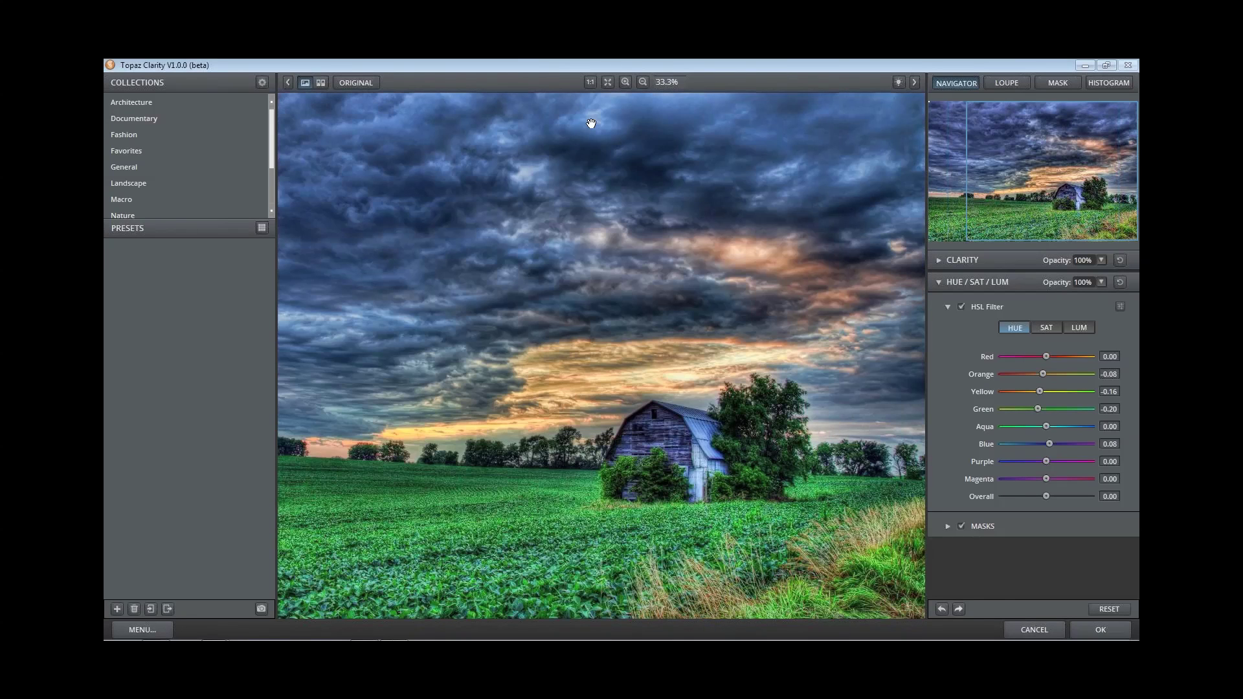
pyautogui.click(568, 409)
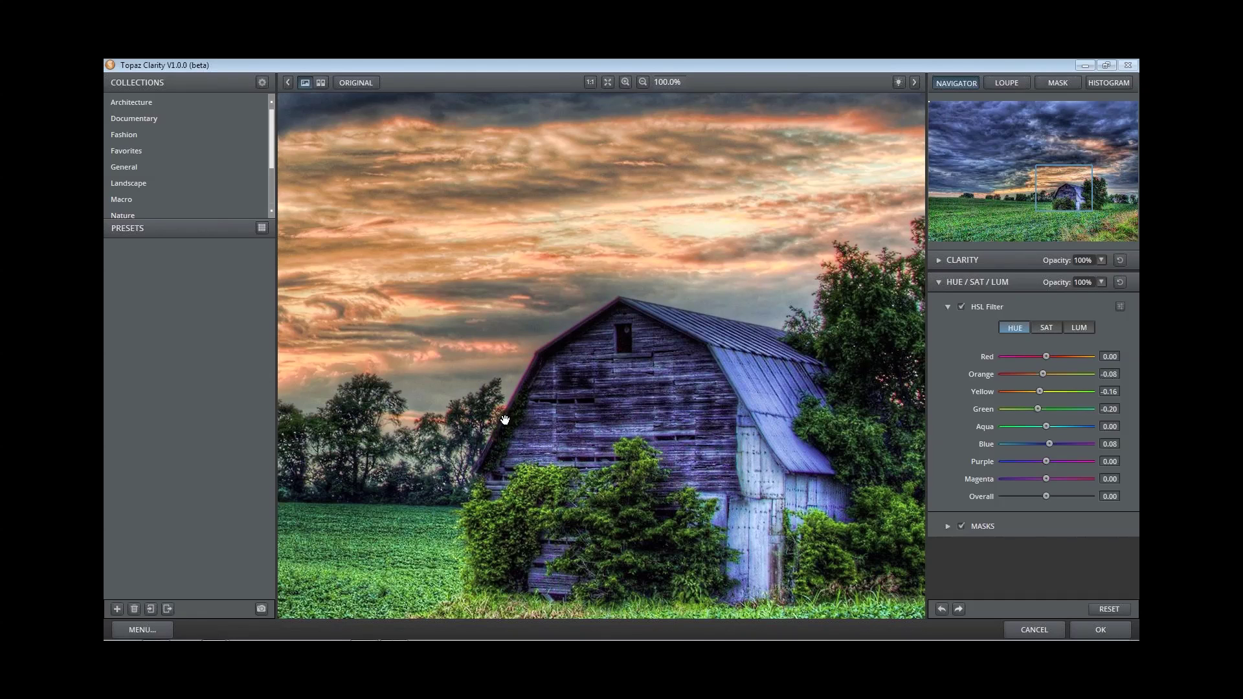
pyautogui.click(1047, 328)
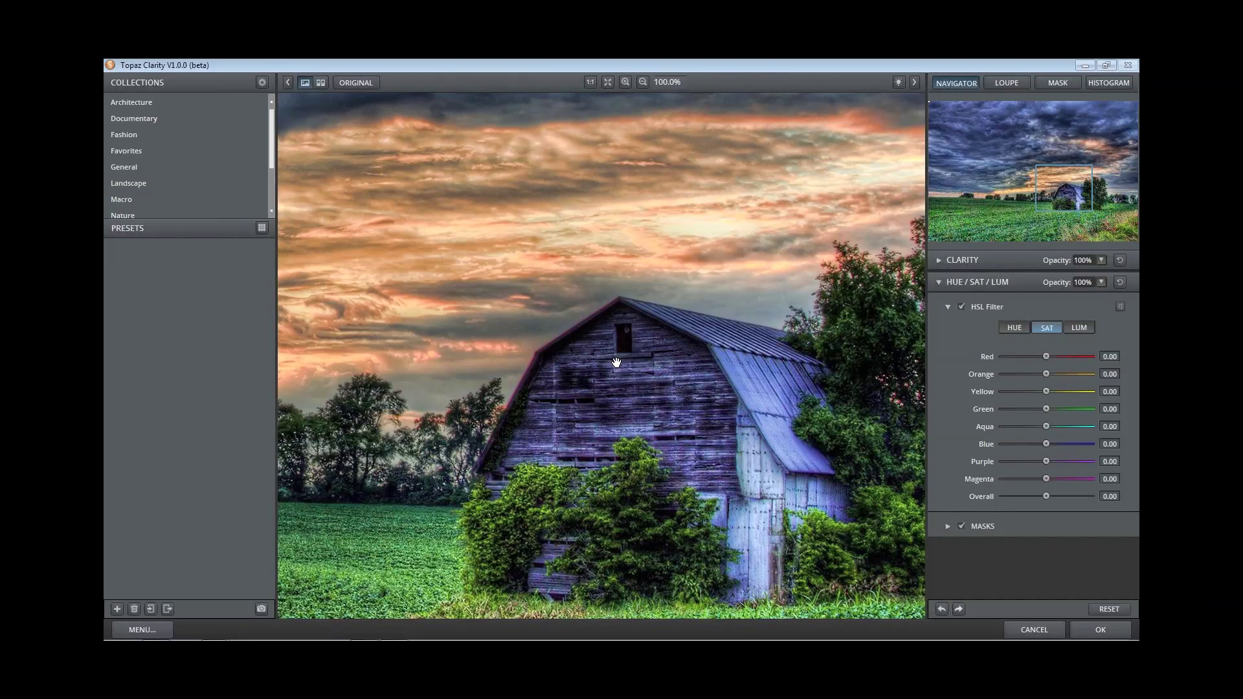
pyautogui.moveTo(1046, 461); pyautogui.dragTo(1113, 466)
pyautogui.moveTo(1086, 460); pyautogui.dragTo(976, 462)
pyautogui.moveTo(1054, 481); pyautogui.dragTo(926, 475)
pyautogui.hotkey('ctrl', 'z')
pyautogui.moveTo(1086, 479); pyautogui.dragTo(983, 475)
pyautogui.moveTo(1046, 425); pyautogui.dragTo(1018, 424)
pyautogui.click(1087, 426)
pyautogui.moveTo(1085, 425); pyautogui.dragTo(1023, 435)
# Step: Expand the HSL mask settings, compare the whole photo with the original and apply the Clarity adjustments
pyautogui.moveTo(675, 435); pyautogui.dragTo(724, 601)
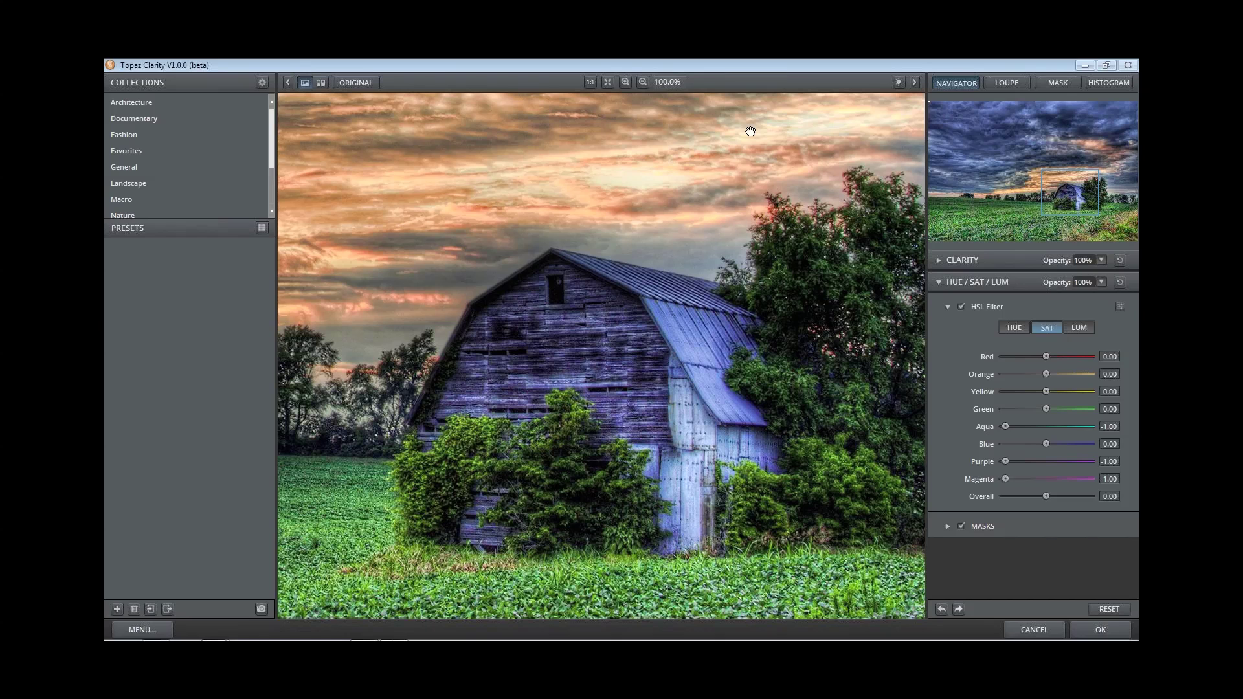
pyautogui.click(642, 82)
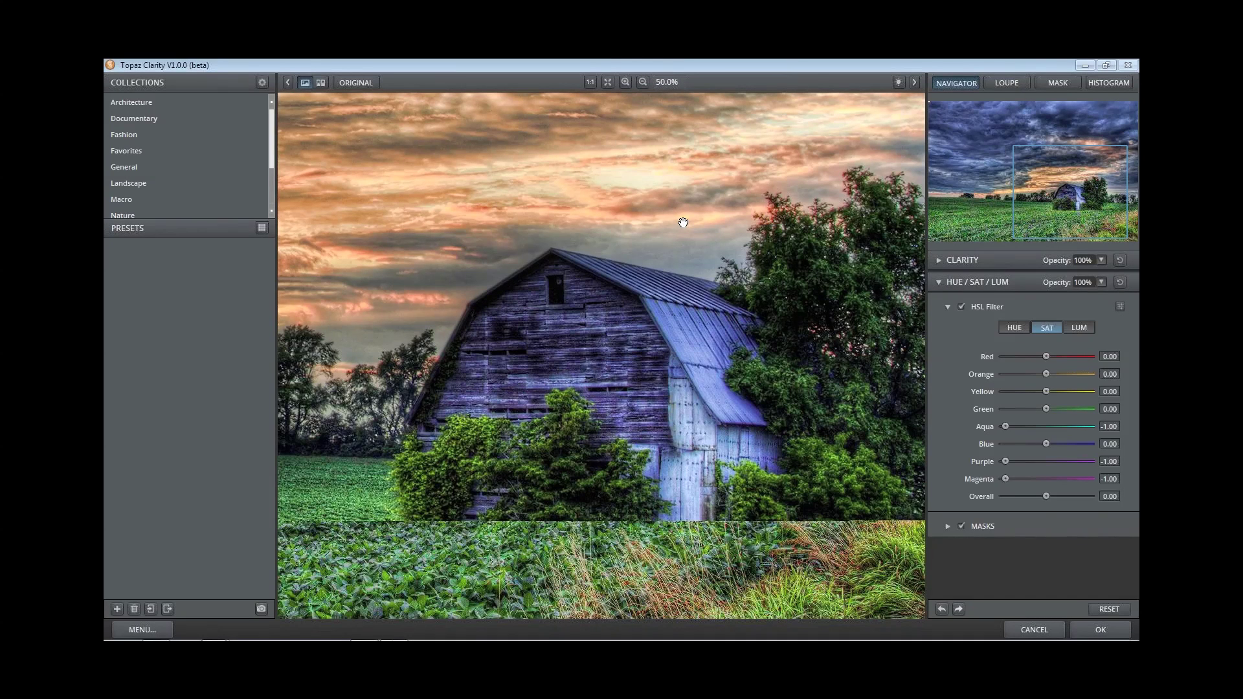
pyautogui.click(948, 526)
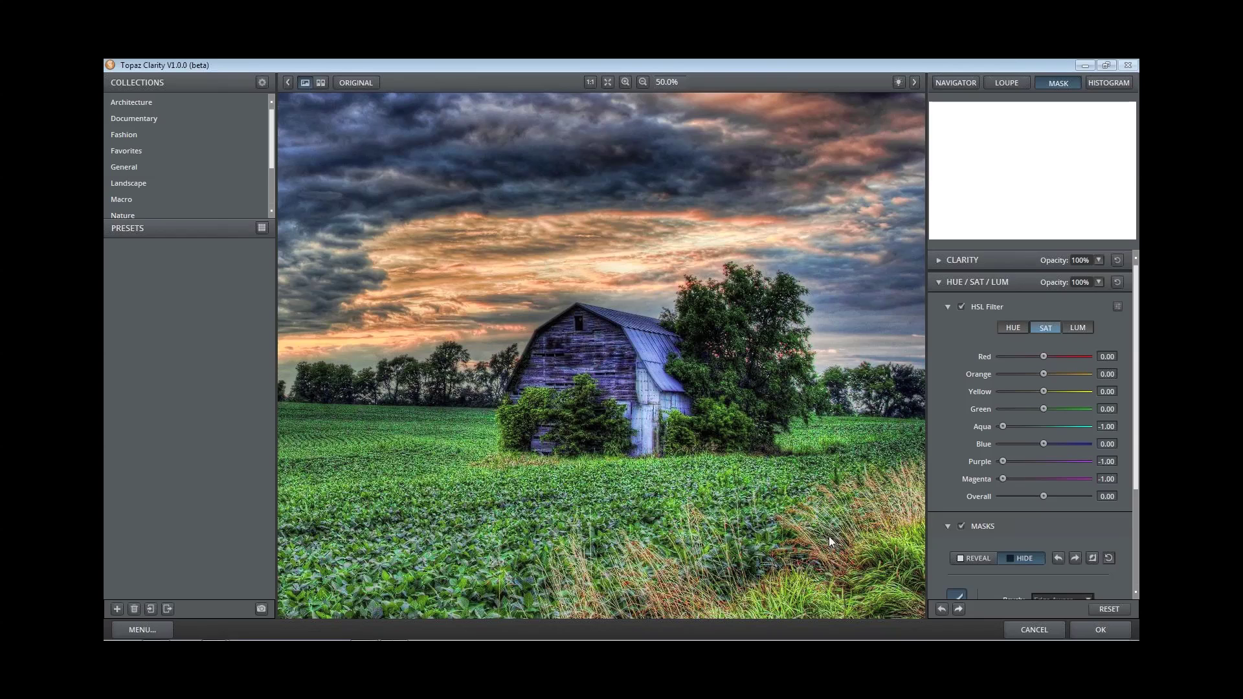
pyautogui.click(610, 80)
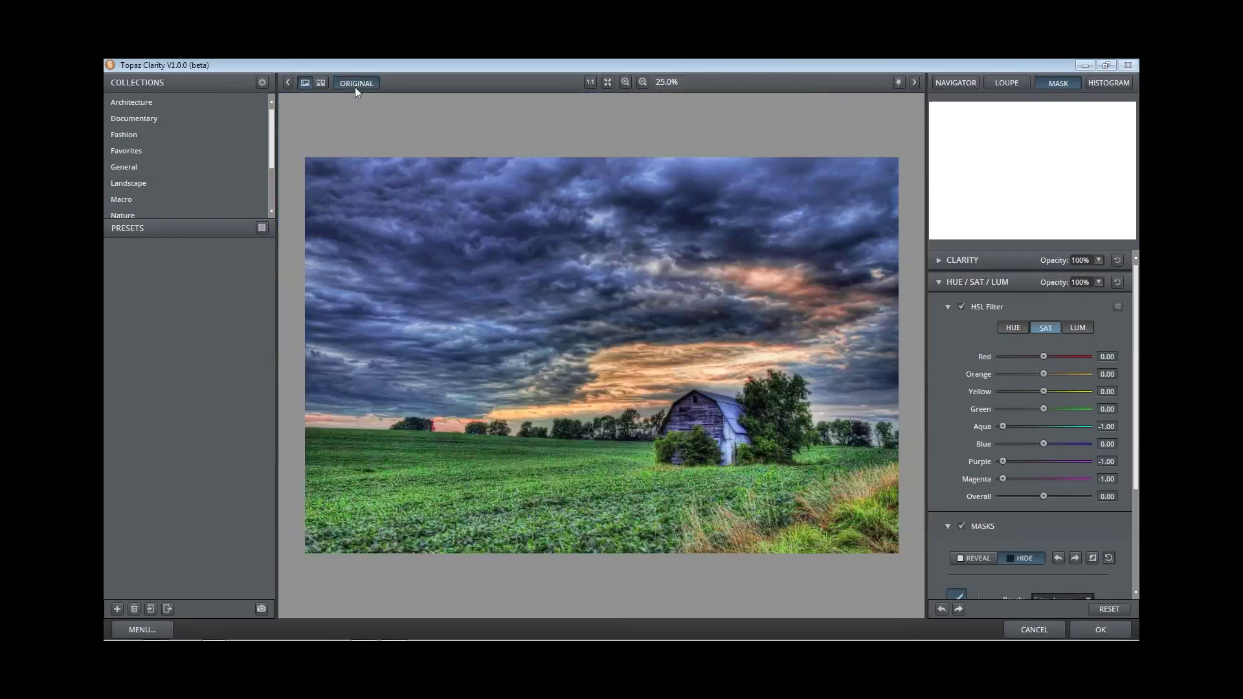
pyautogui.moveTo(359, 87); pyautogui.dragTo(393, 97)
pyautogui.click(1093, 629)
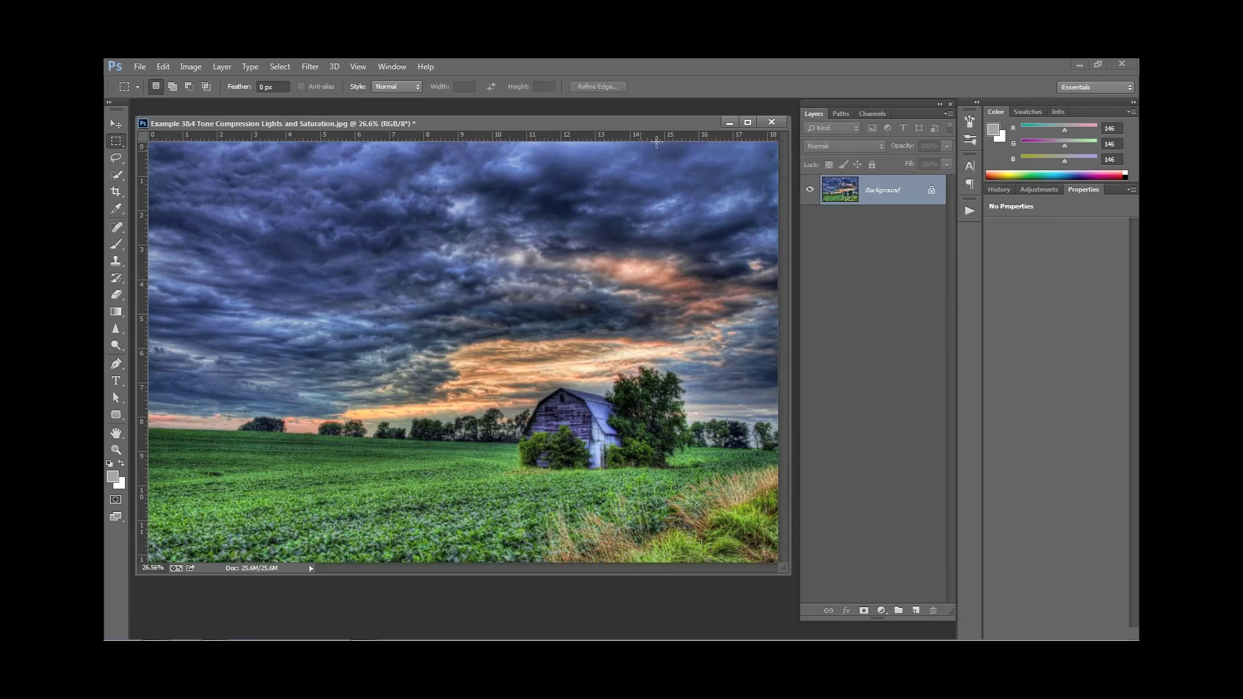
# Step: Close the barn photo without saving and fit Example 5 Vignettes.jpg to the screen
pyautogui.click(771, 122)
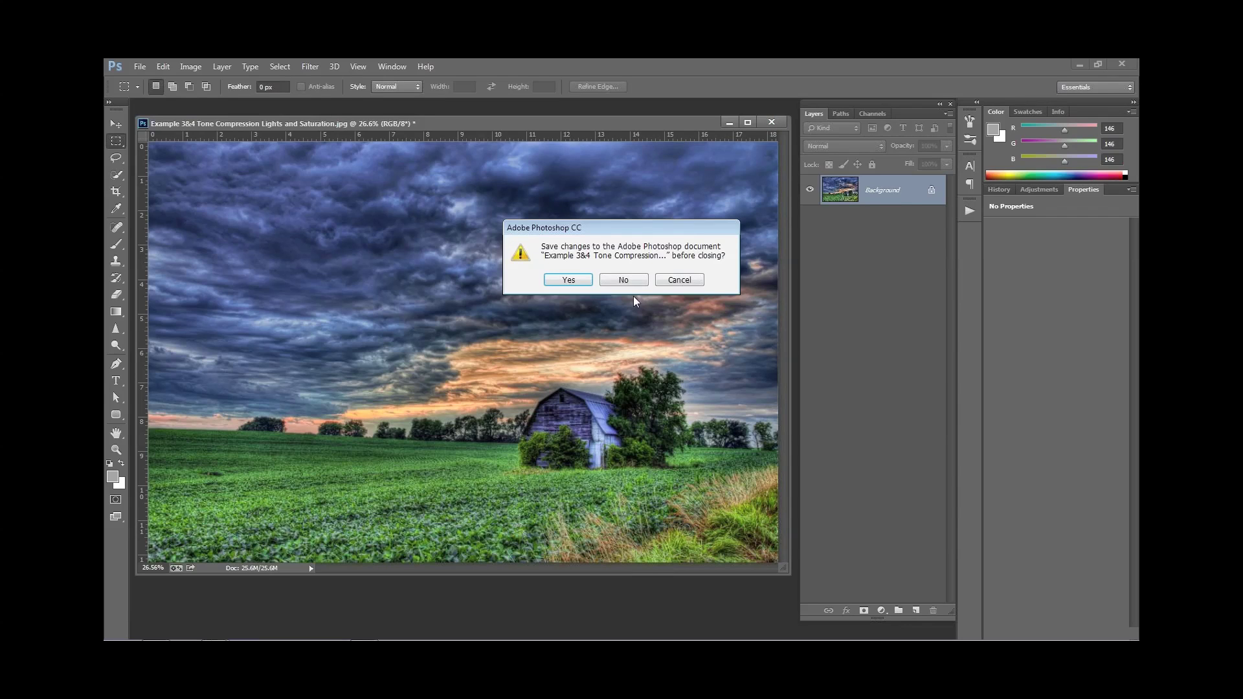
pyautogui.click(631, 280)
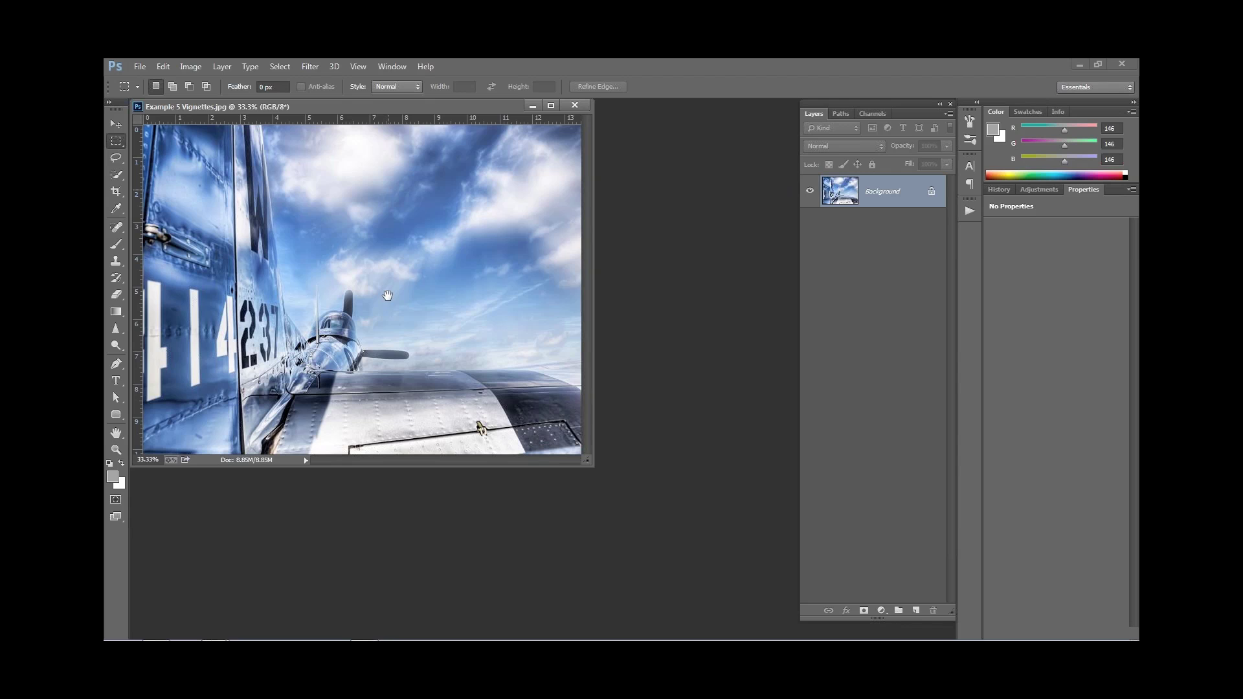
pyautogui.rightClick(392, 303)
pyautogui.click(418, 313)
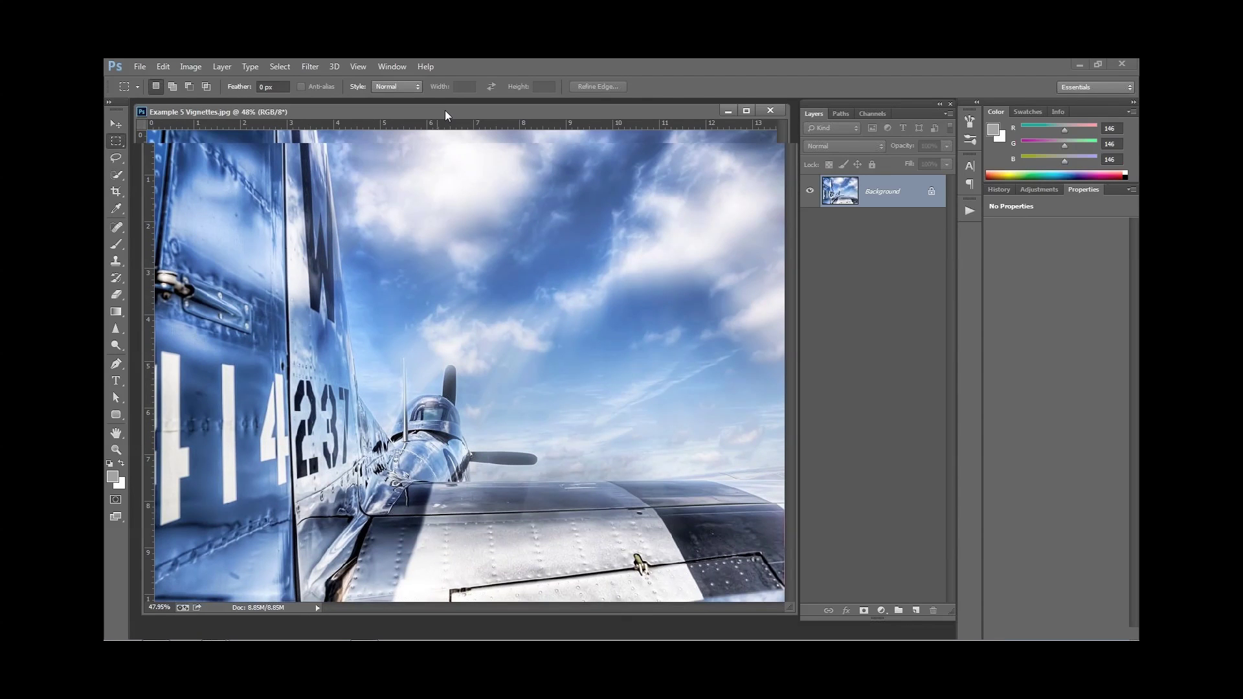
# Step: Open the airplane photo in Topaz Lens Effects
pyautogui.click(311, 67)
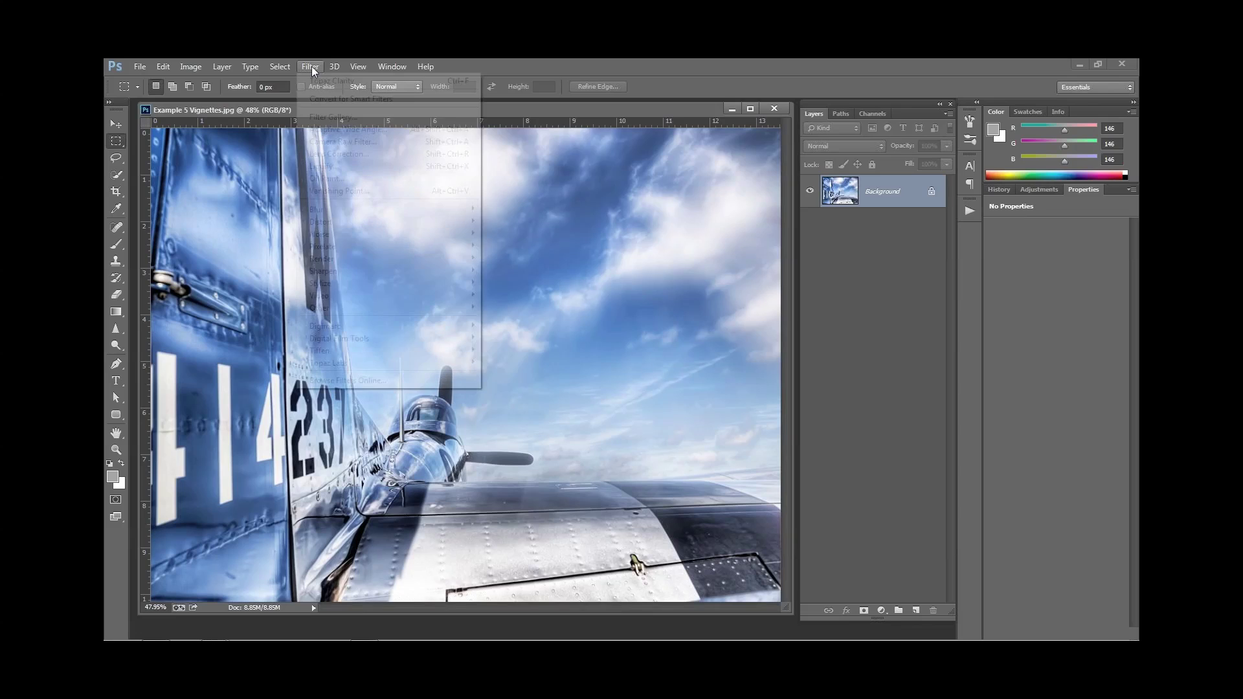
pyautogui.moveTo(365, 365)
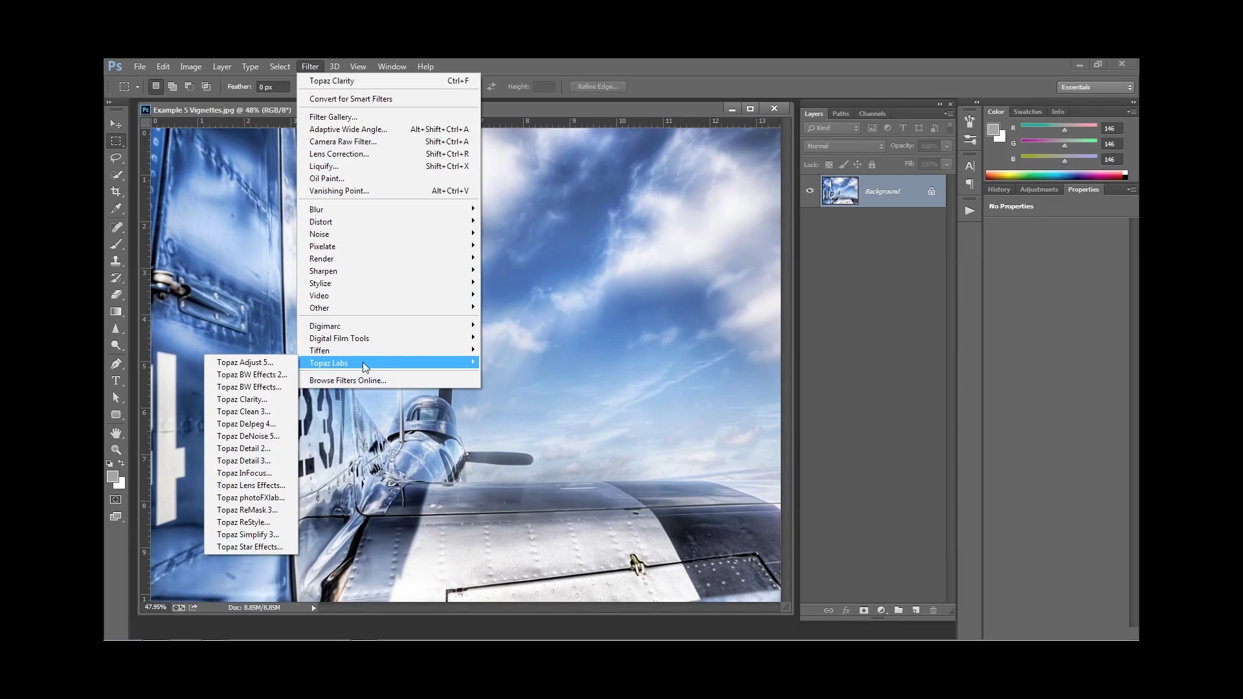
pyautogui.moveTo(325, 366)
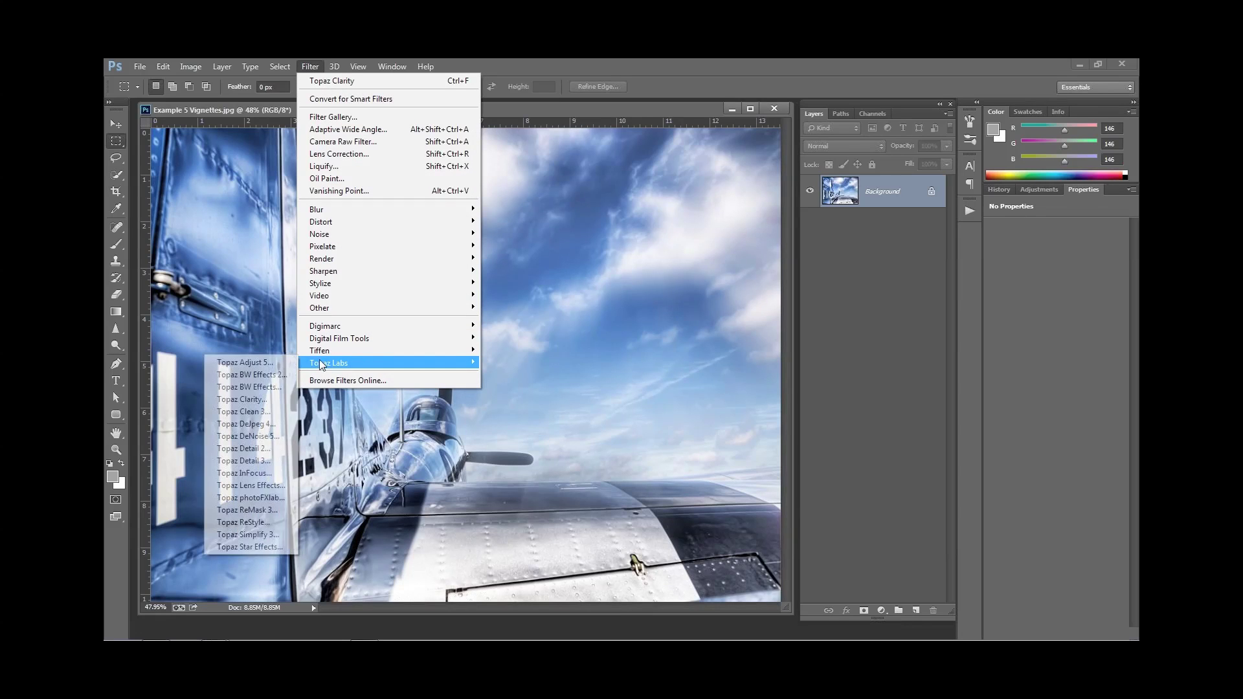
pyautogui.click(252, 486)
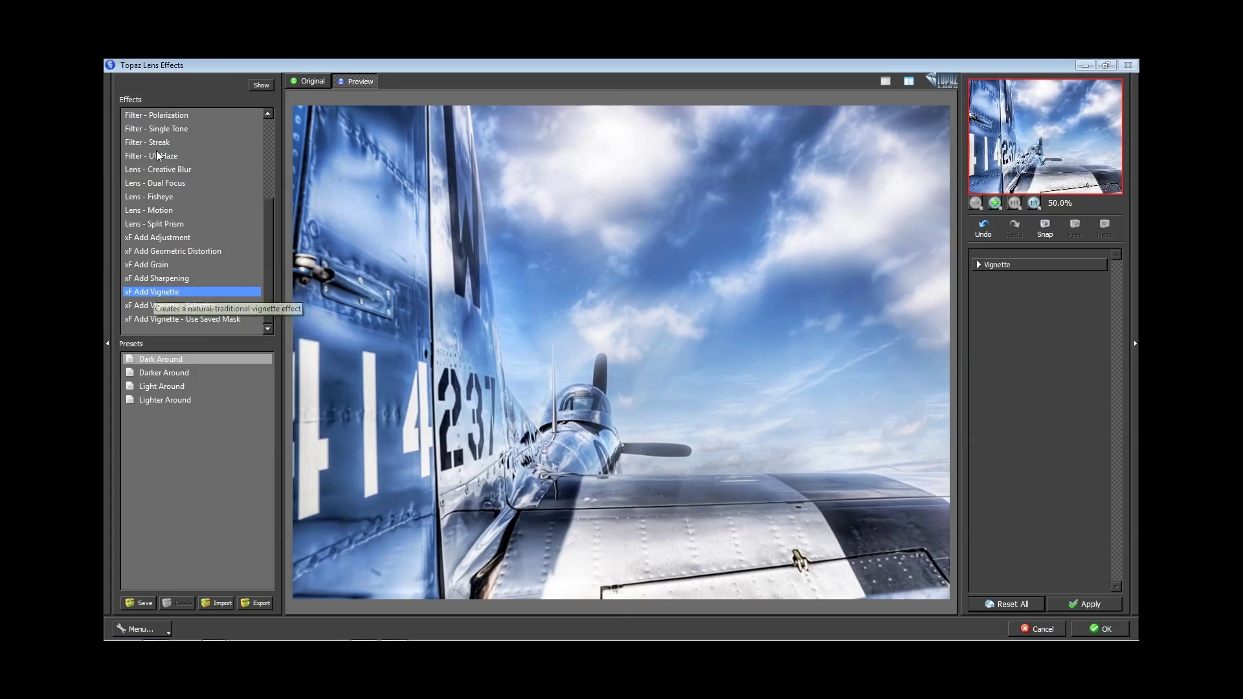
# Step: Choose the xF Add Vignette effect and set its Vignette Strength to -1.00 and Transition to 0.00
pyautogui.click(163, 291)
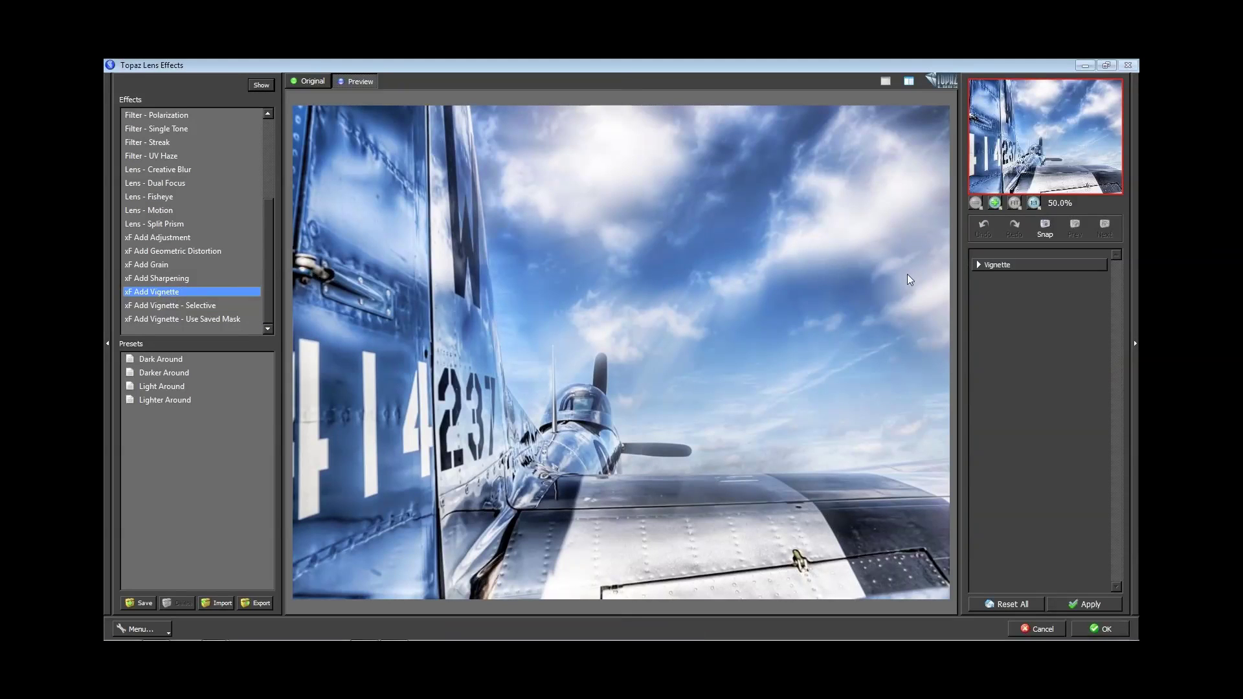
pyautogui.click(989, 262)
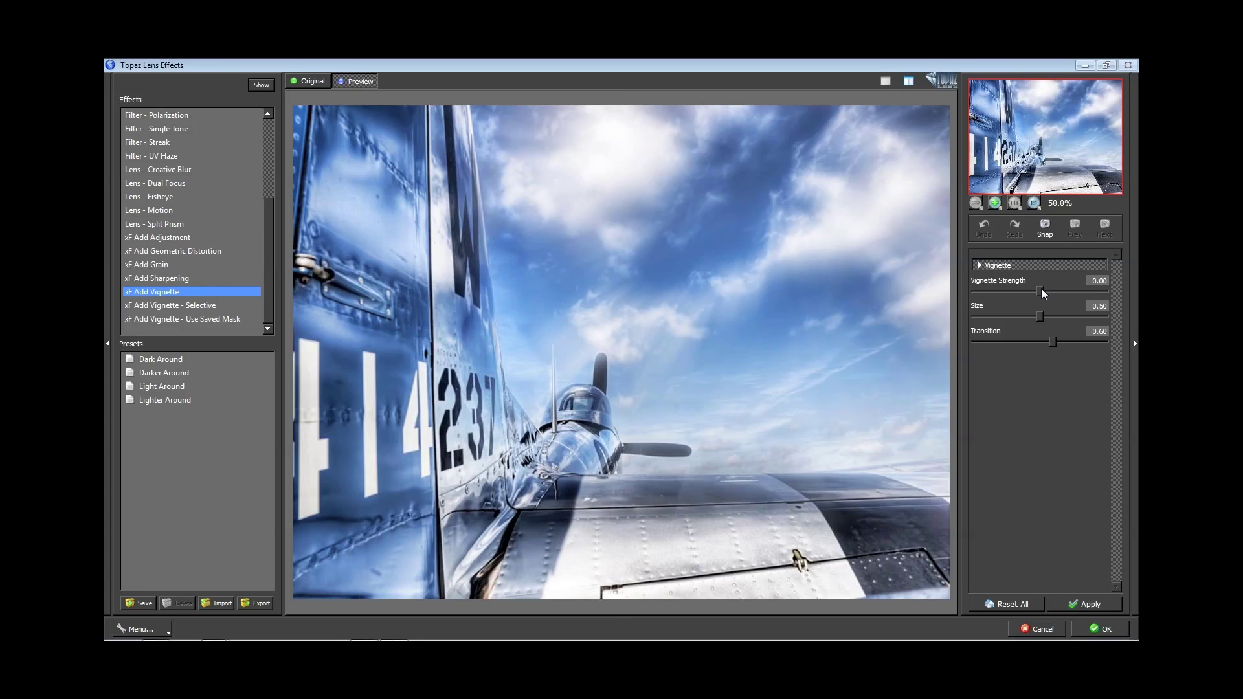
pyautogui.moveTo(1041, 292); pyautogui.dragTo(945, 293)
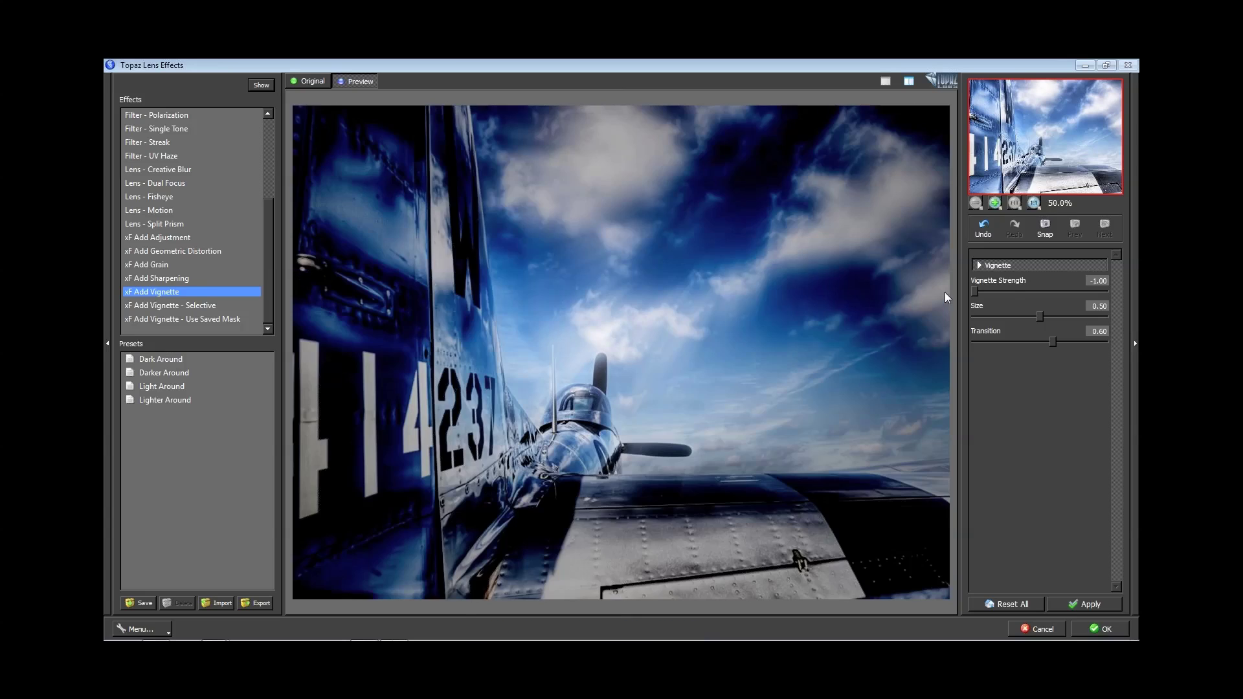
pyautogui.moveTo(1053, 343); pyautogui.dragTo(871, 330)
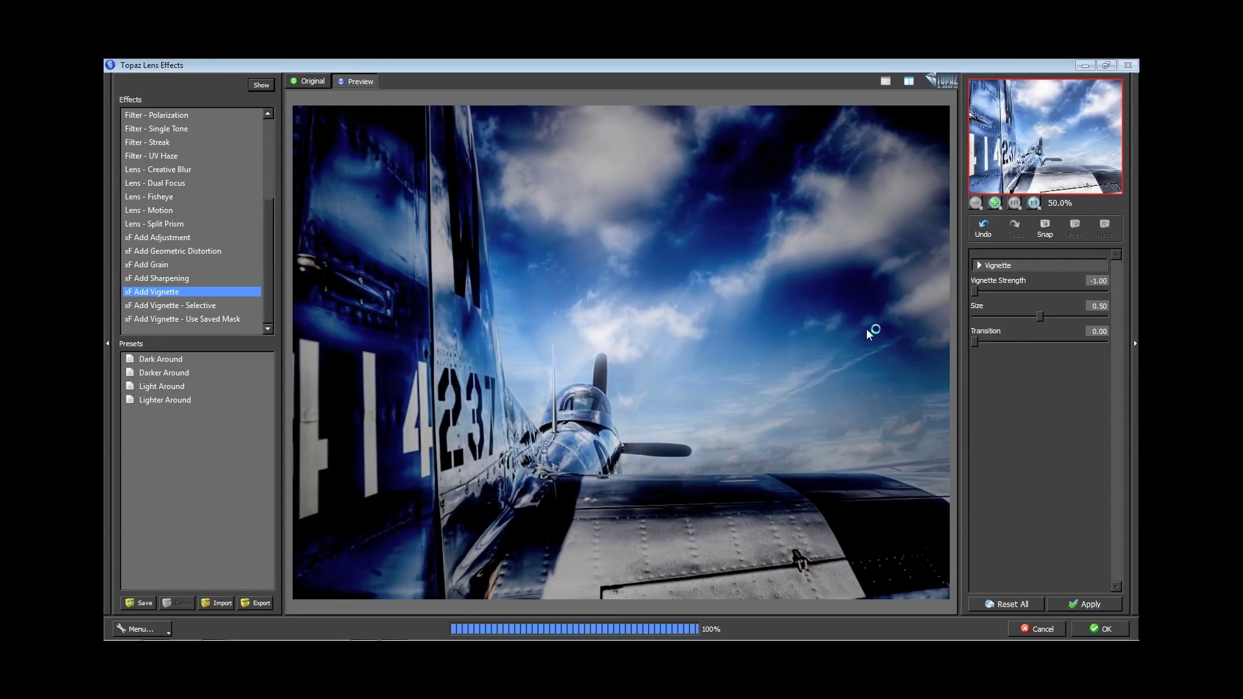
# Step: Set the vignette Size to 0.93, Transition to 0.26 and Strength to -0.25, comparing the preview with the original
pyautogui.moveTo(1038, 318); pyautogui.dragTo(1105, 317)
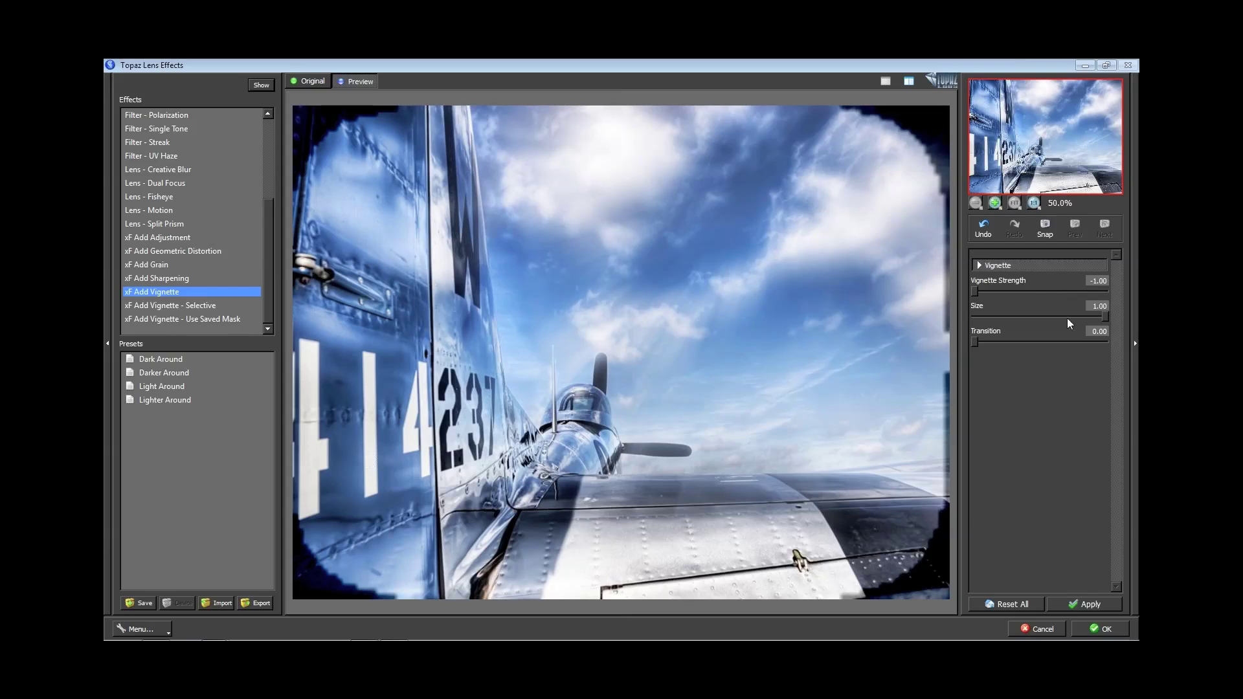
pyautogui.moveTo(1109, 318); pyautogui.dragTo(1104, 317)
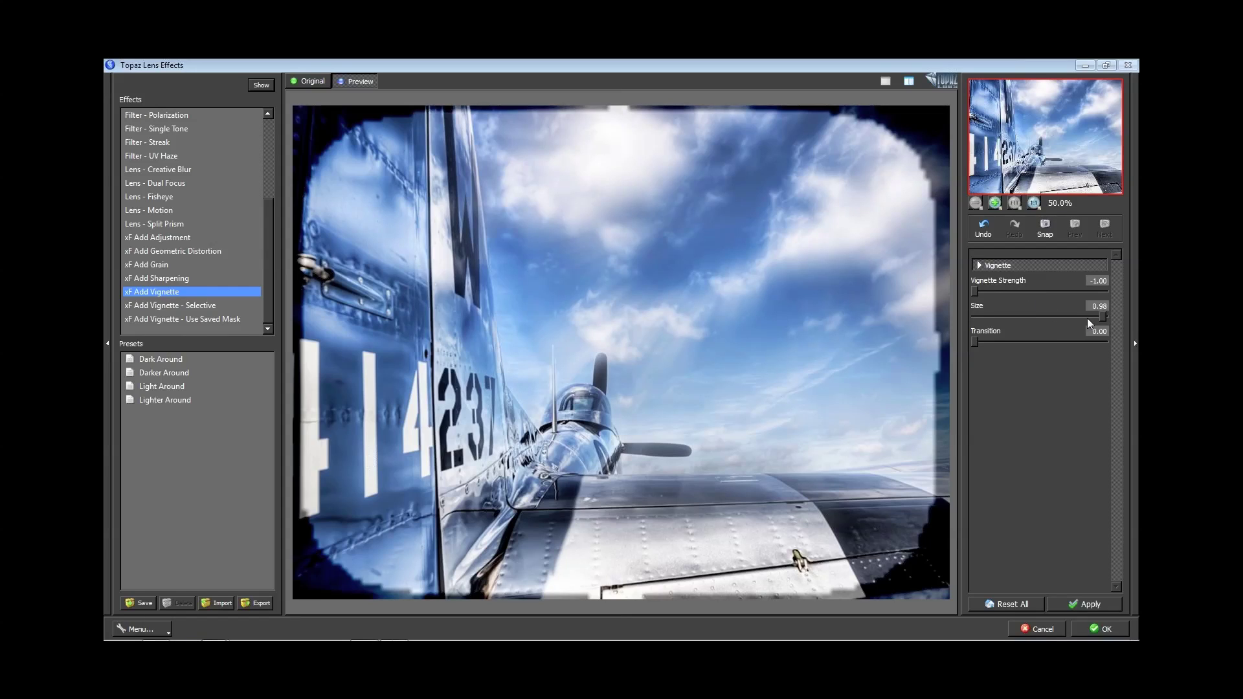
pyautogui.moveTo(1101, 317); pyautogui.dragTo(1096, 317)
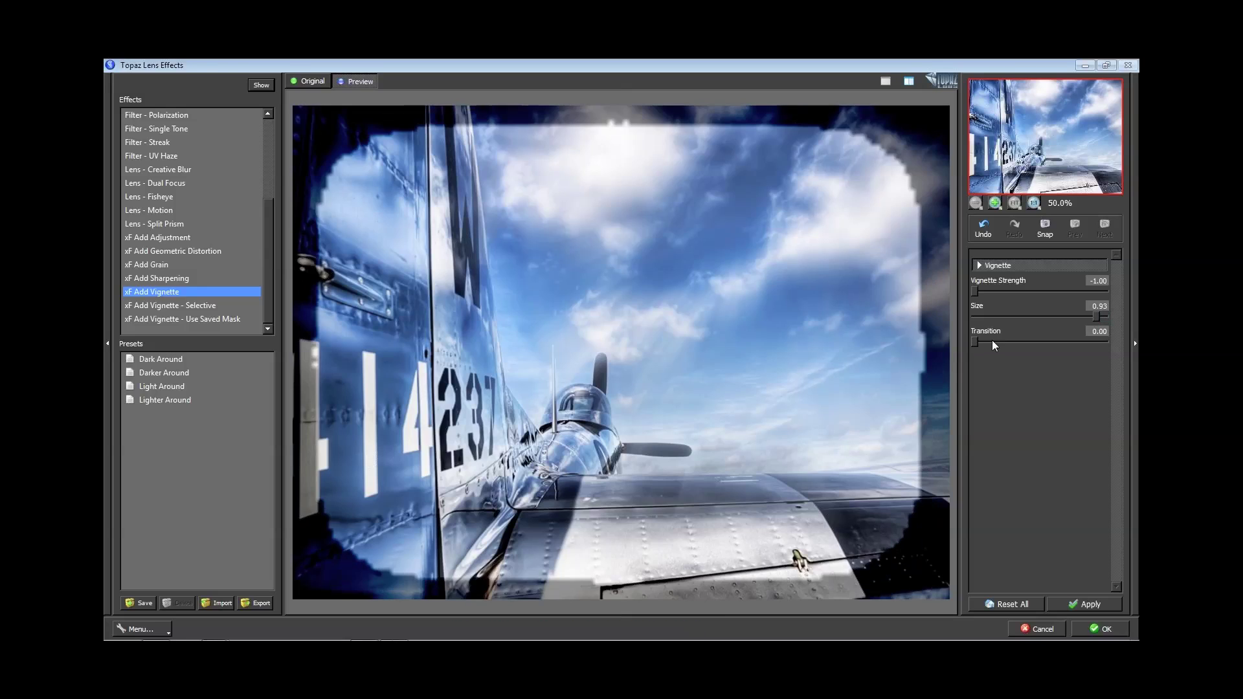
pyautogui.moveTo(992, 340); pyautogui.dragTo(1009, 341)
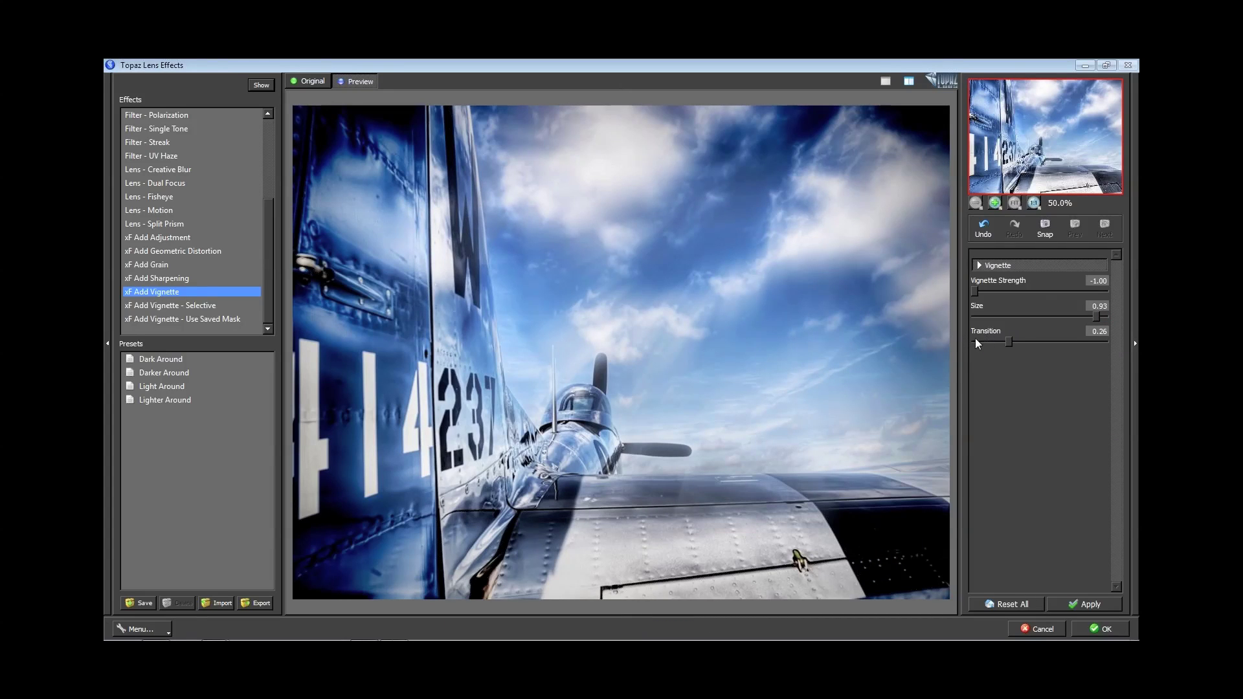
pyautogui.click(316, 82)
pyautogui.click(334, 80)
pyautogui.moveTo(1003, 293); pyautogui.dragTo(1024, 289)
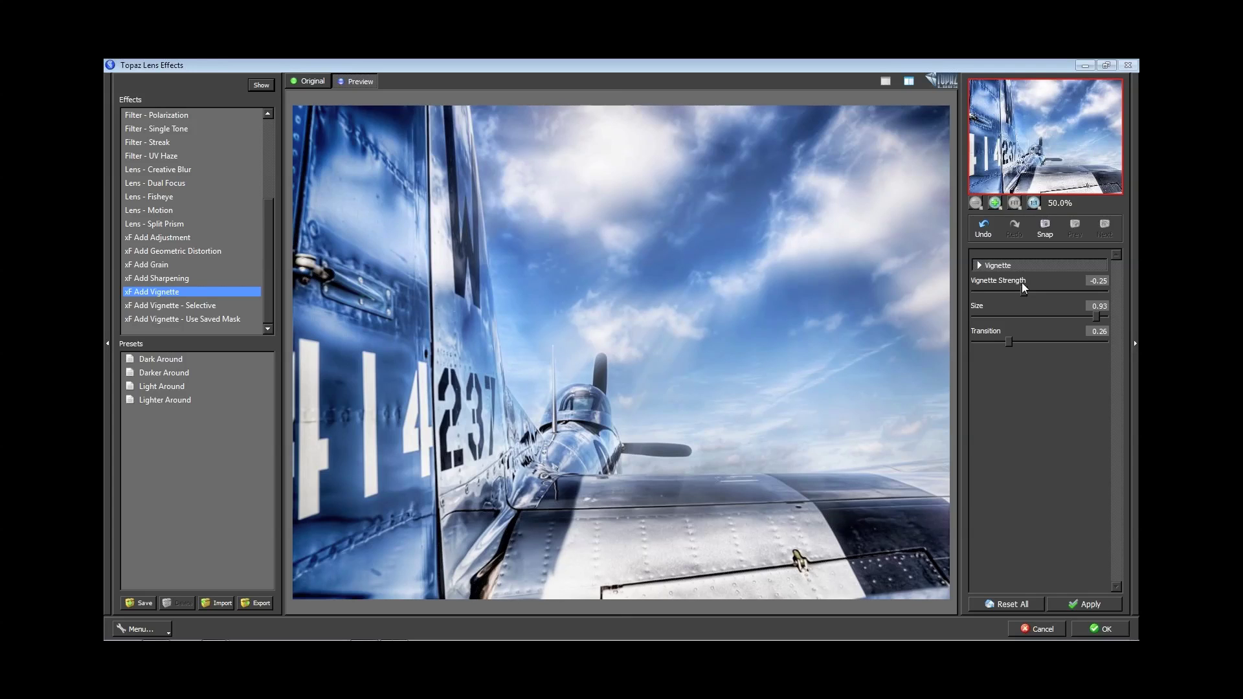
# Step: Rework the vignette to Size 0.97, Transition 0.33 and Strength -0.53, and compare it with the original
pyautogui.moveTo(1009, 292); pyautogui.dragTo(954, 290)
pyautogui.moveTo(1010, 340); pyautogui.dragTo(1068, 341)
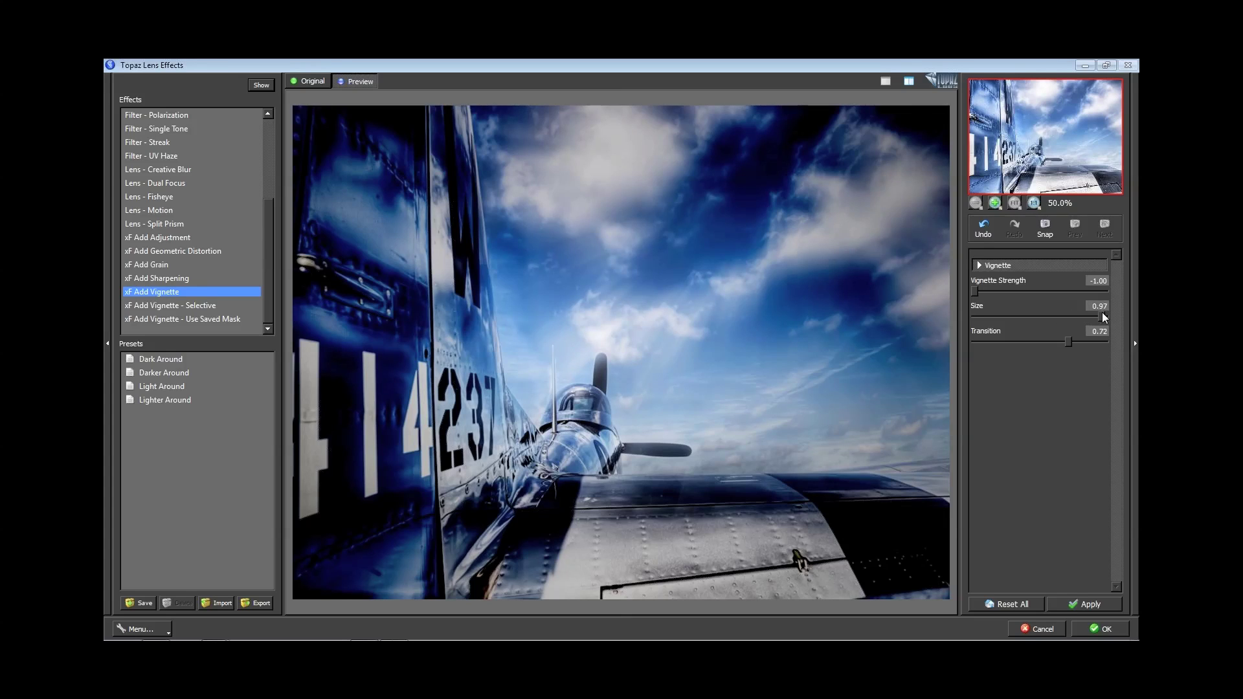
pyautogui.moveTo(1063, 316); pyautogui.dragTo(1102, 316)
pyautogui.click(1004, 293)
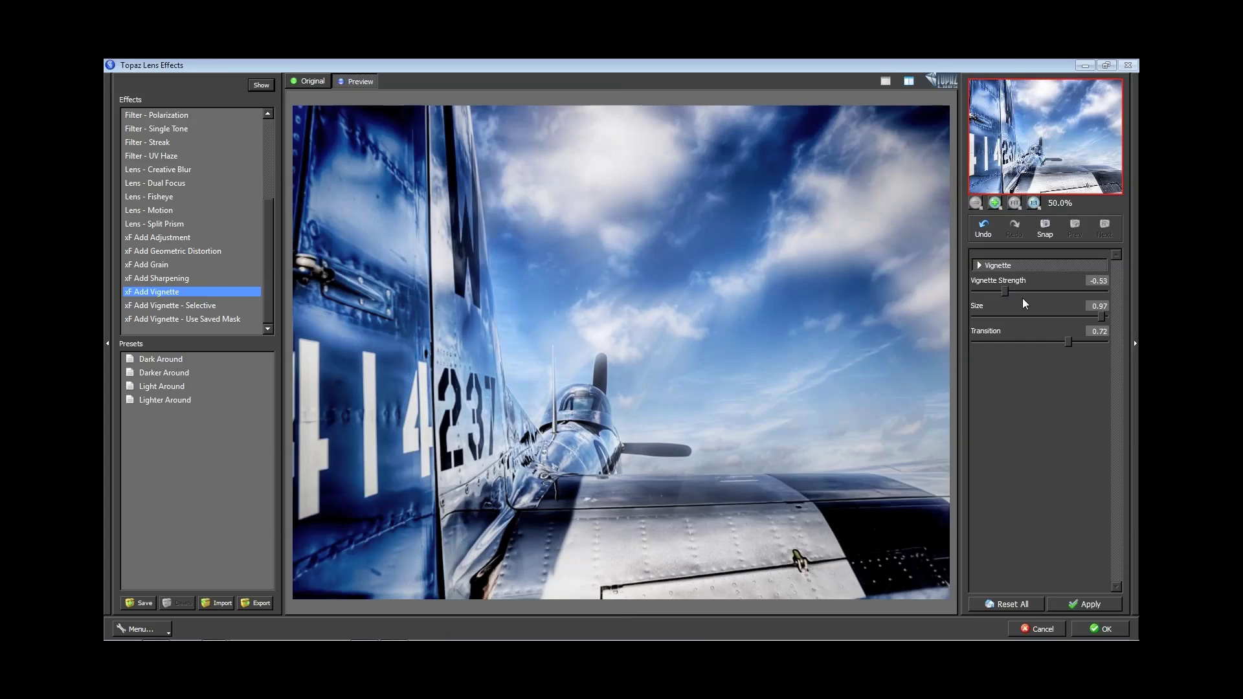
pyautogui.click(1019, 342)
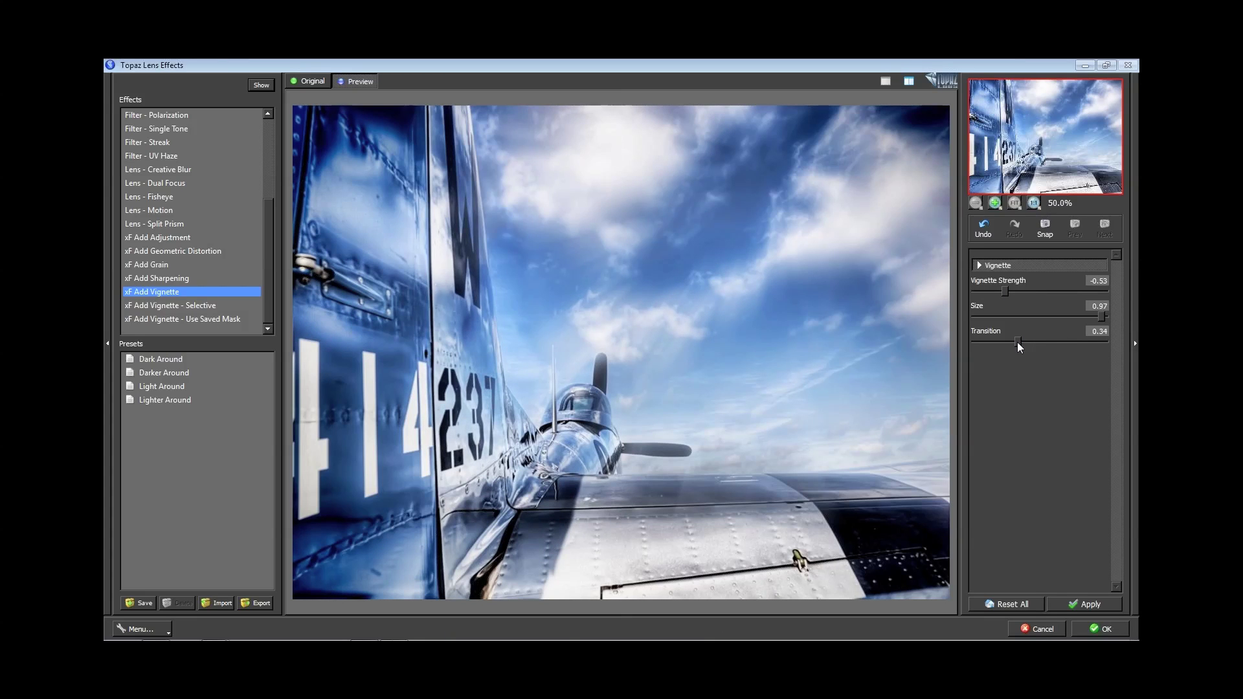
pyautogui.click(323, 82)
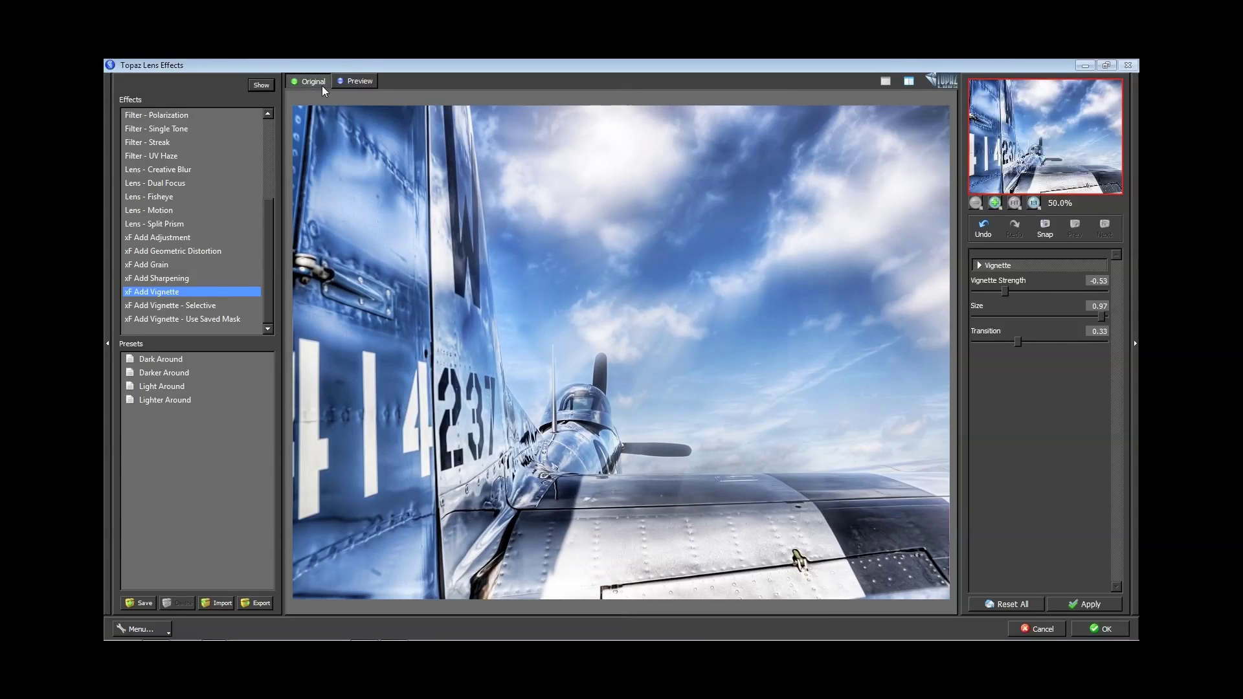
pyautogui.click(352, 80)
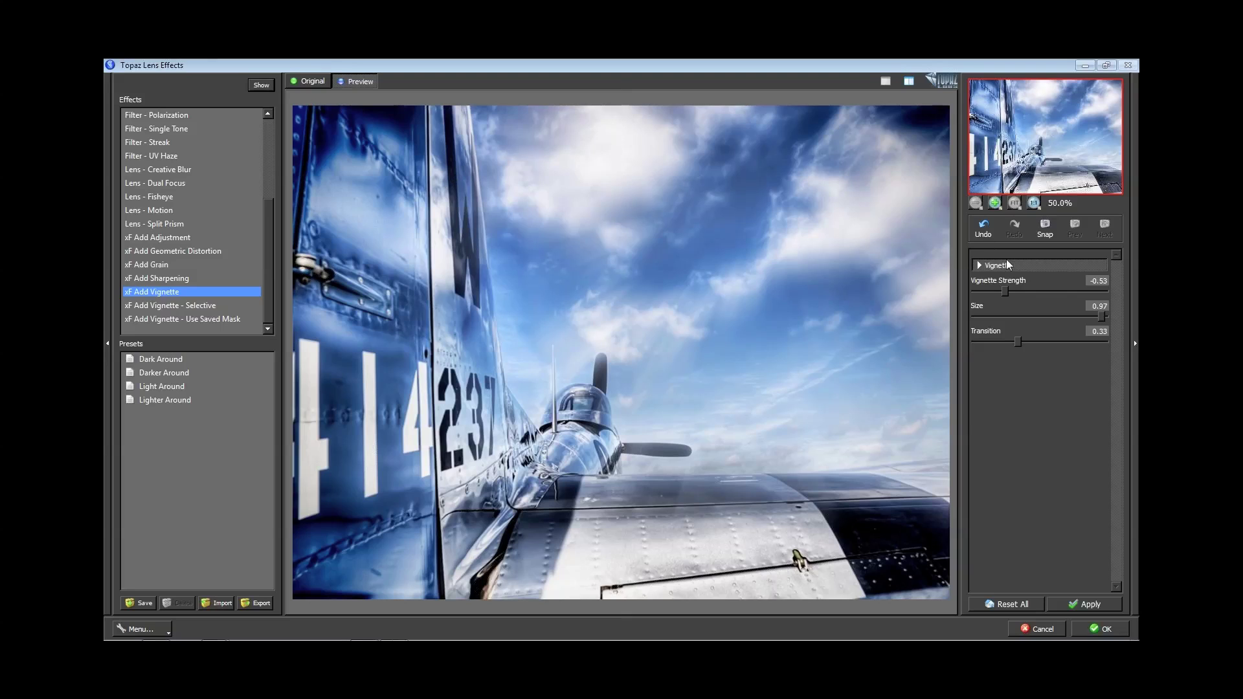
# Step: Compare a weaker vignette with the original, test a light vignette at strength 0.63, and set the Vignette Strength to -0.32
pyautogui.moveTo(1006, 291); pyautogui.dragTo(1016, 291)
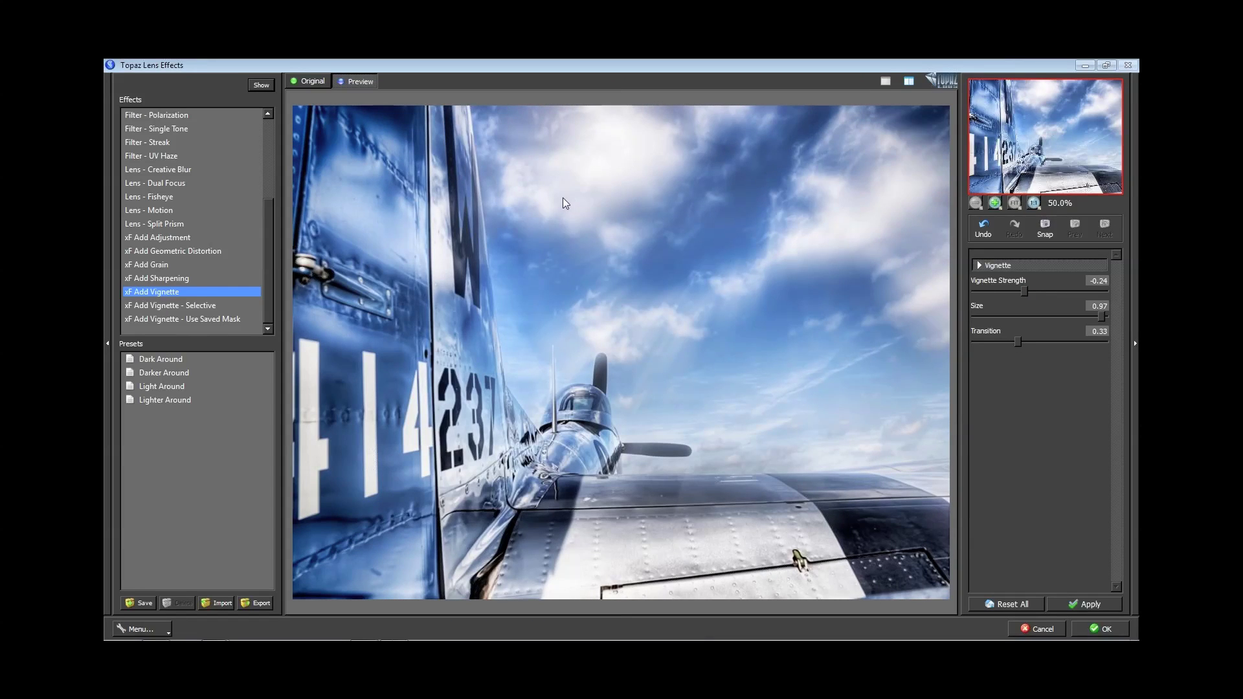
pyautogui.click(315, 80)
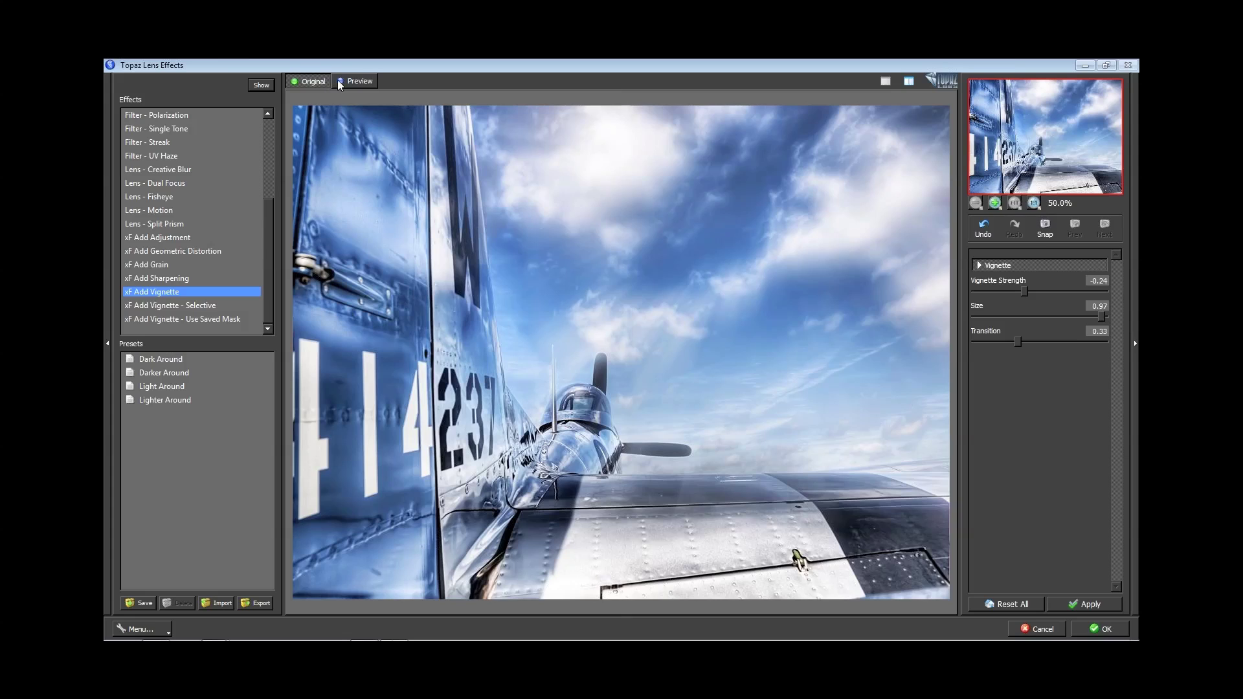
pyautogui.click(339, 80)
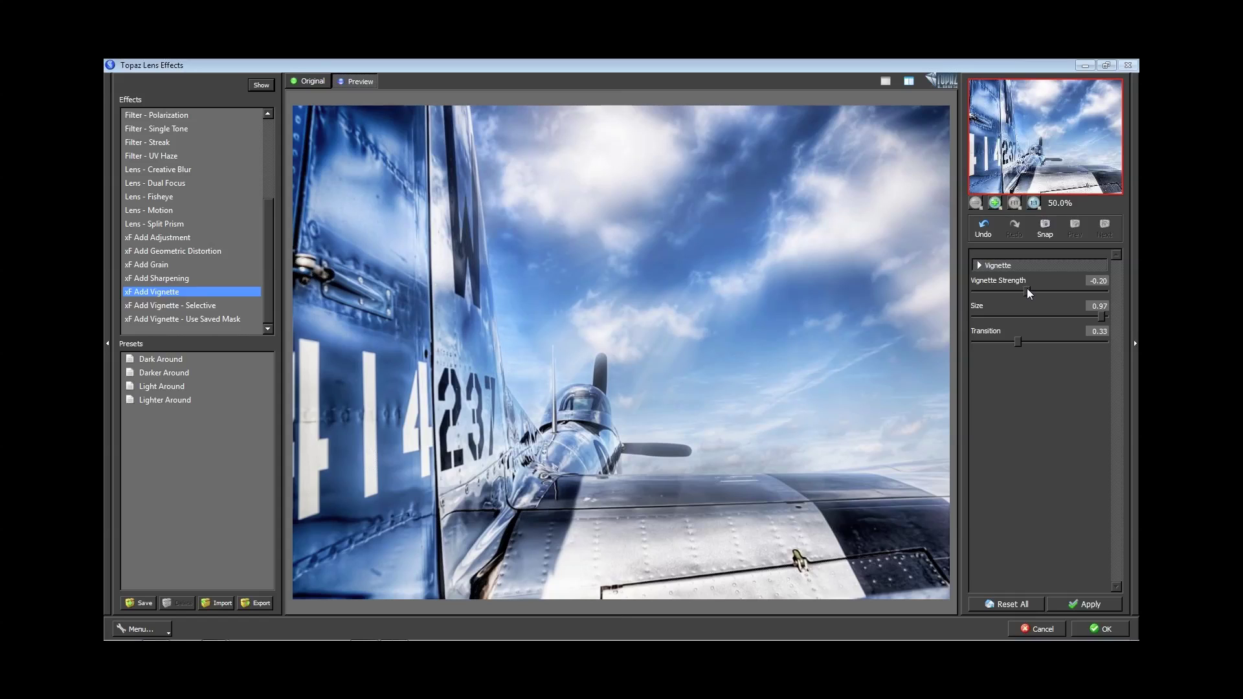
pyautogui.moveTo(1071, 289); pyautogui.dragTo(1081, 289)
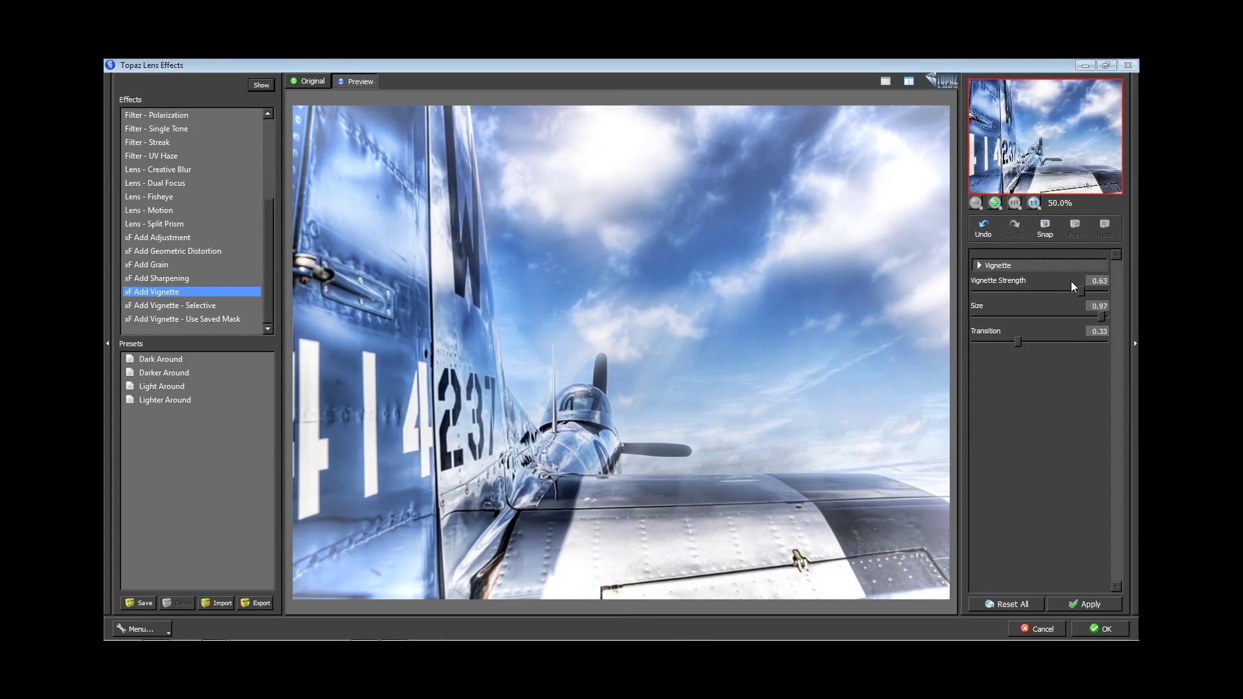
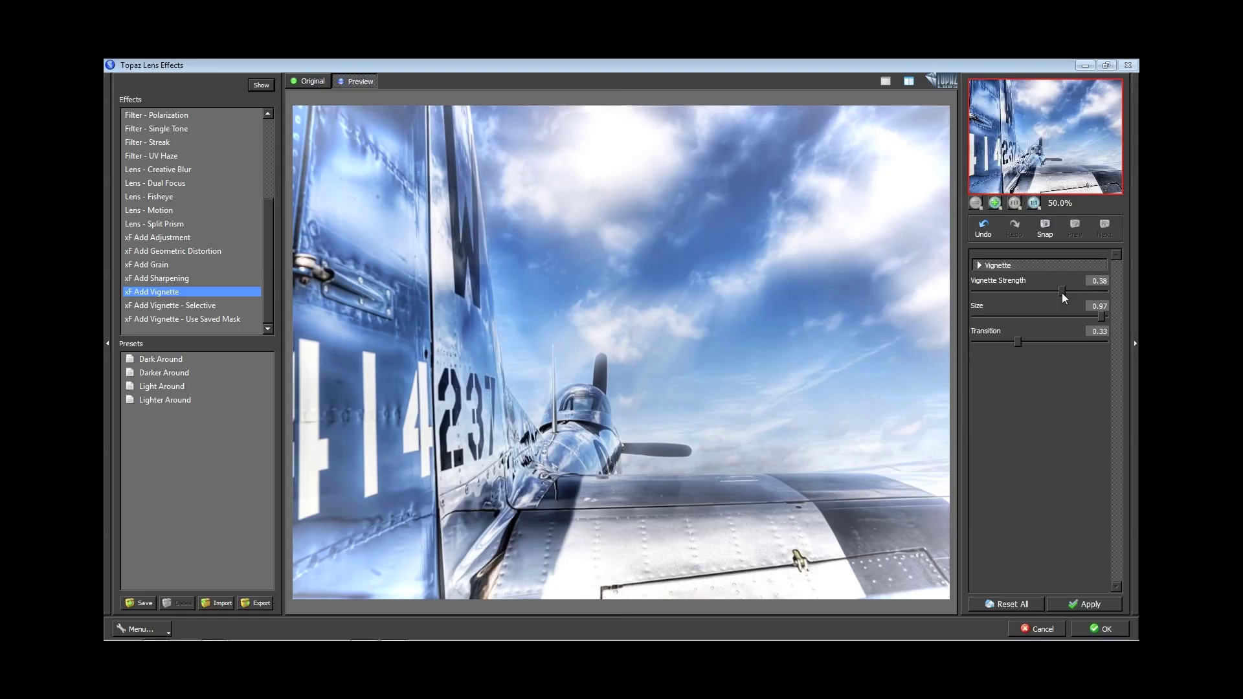
pyautogui.moveTo(1062, 293); pyautogui.dragTo(1020, 287)
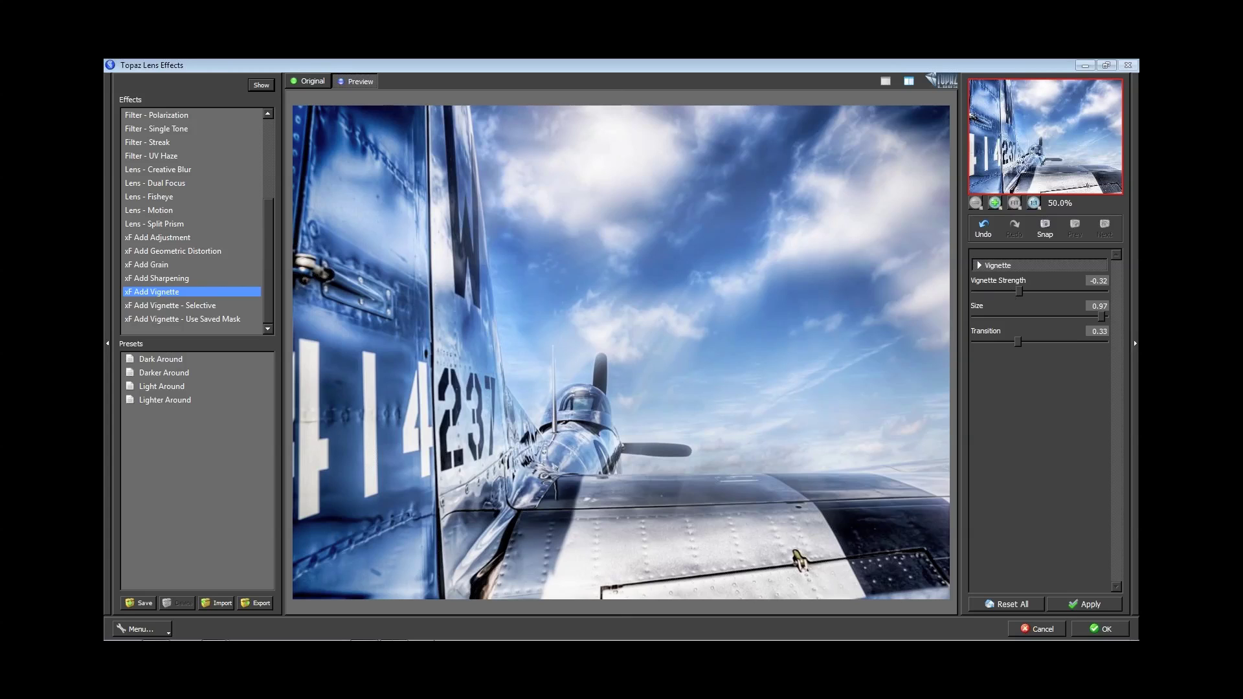
# Step: Save the vignette settings as a preset named with the author's first name plus "Awesome vignette", and apply the effect to the photo
pyautogui.click(143, 603)
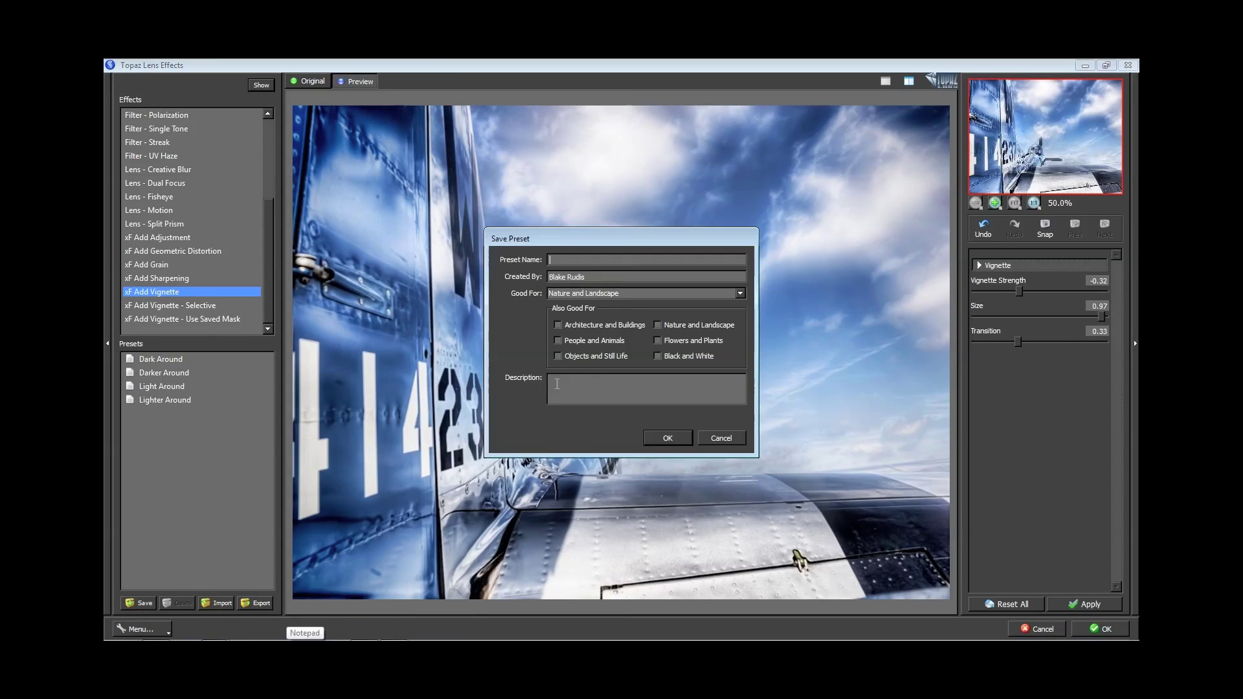
pyautogui.write('Blakes Awe')
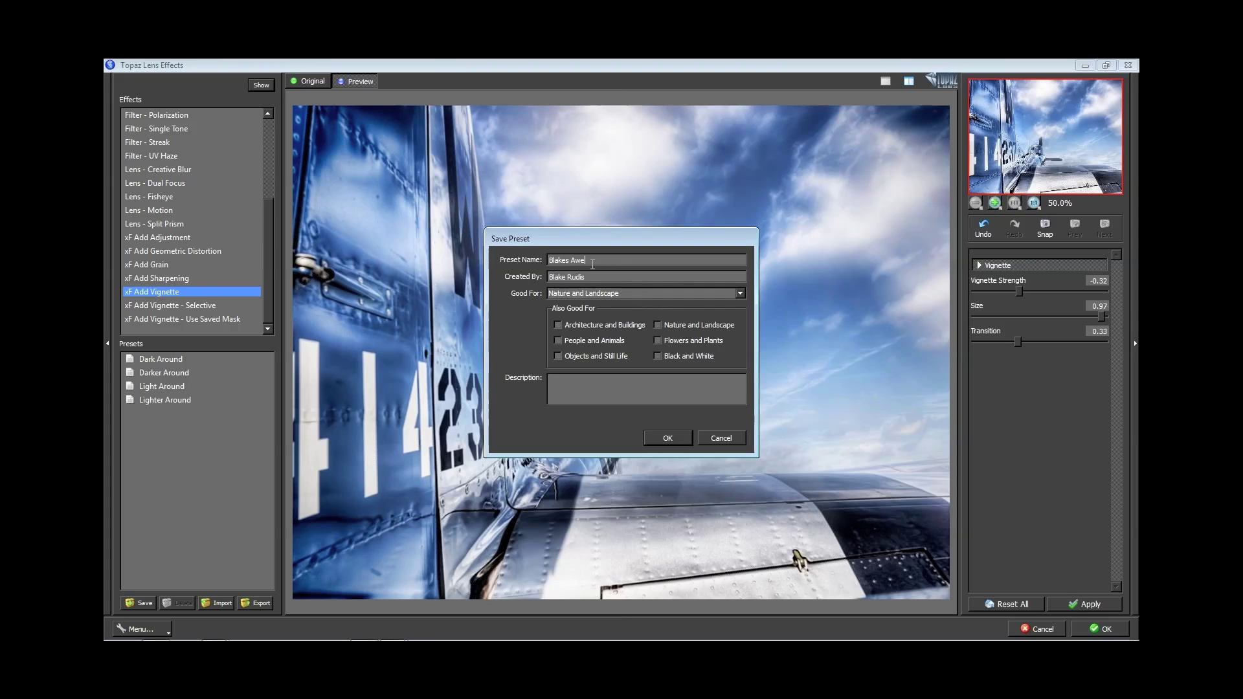
pyautogui.write('some vignette')
pyautogui.click(662, 439)
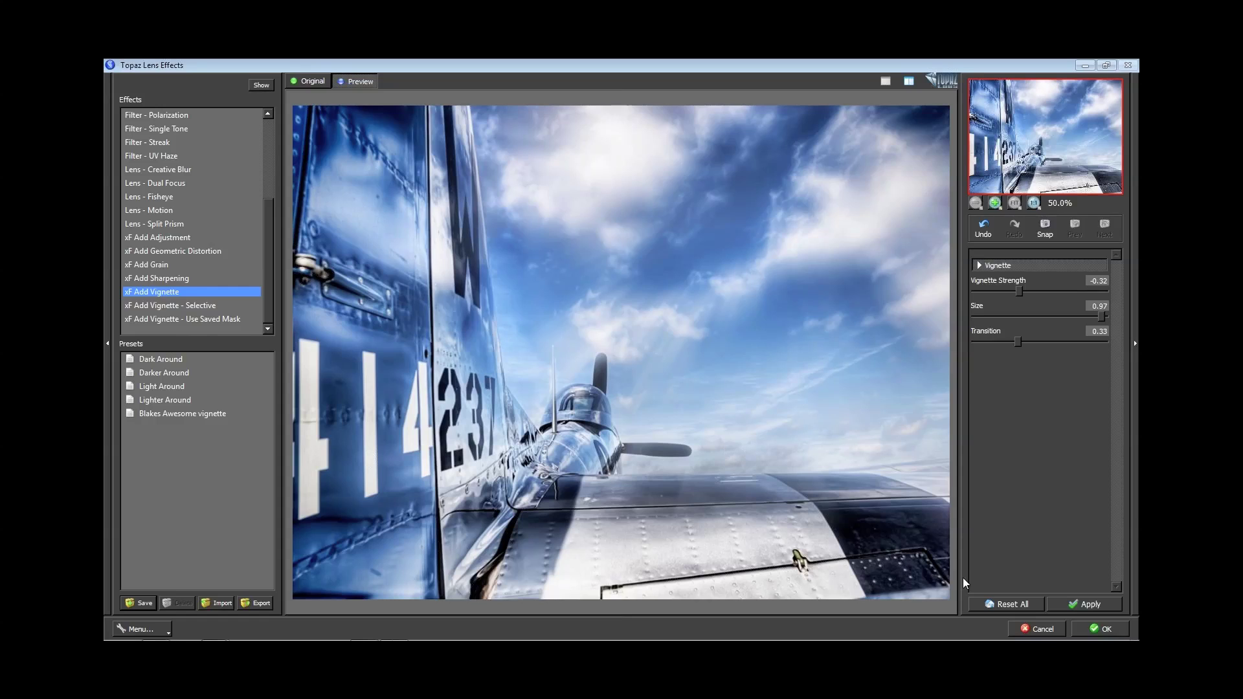
pyautogui.click(1087, 629)
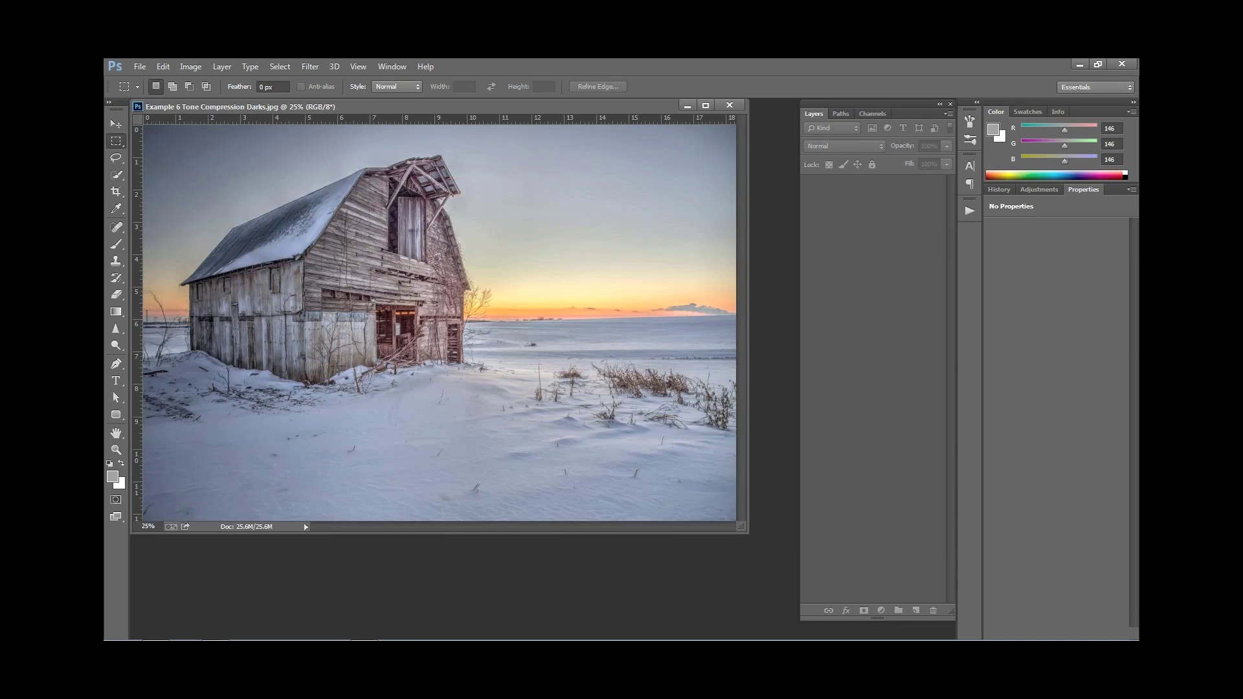
# Step: Fit Example 6 Tone Compression Darks.jpg to the screen and inspect the barn's dark doorway up close
pyautogui.rightClick(396, 329)
pyautogui.click(427, 339)
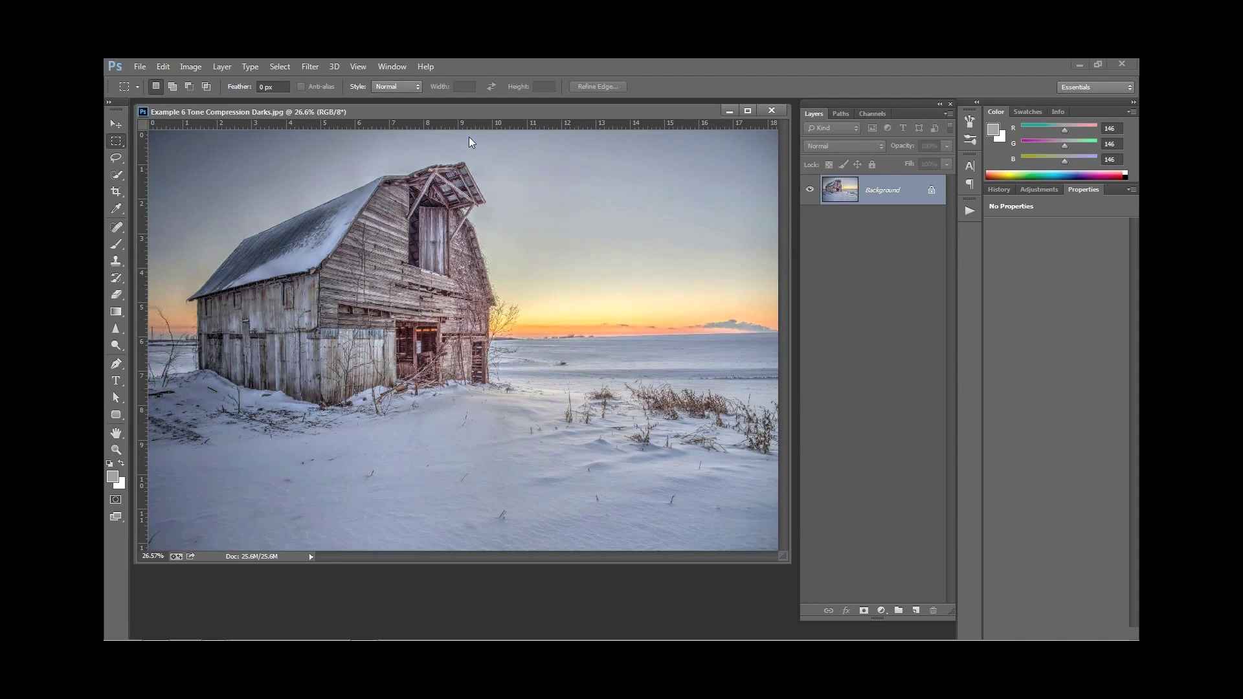
pyautogui.moveTo(470, 111); pyautogui.dragTo(480, 141)
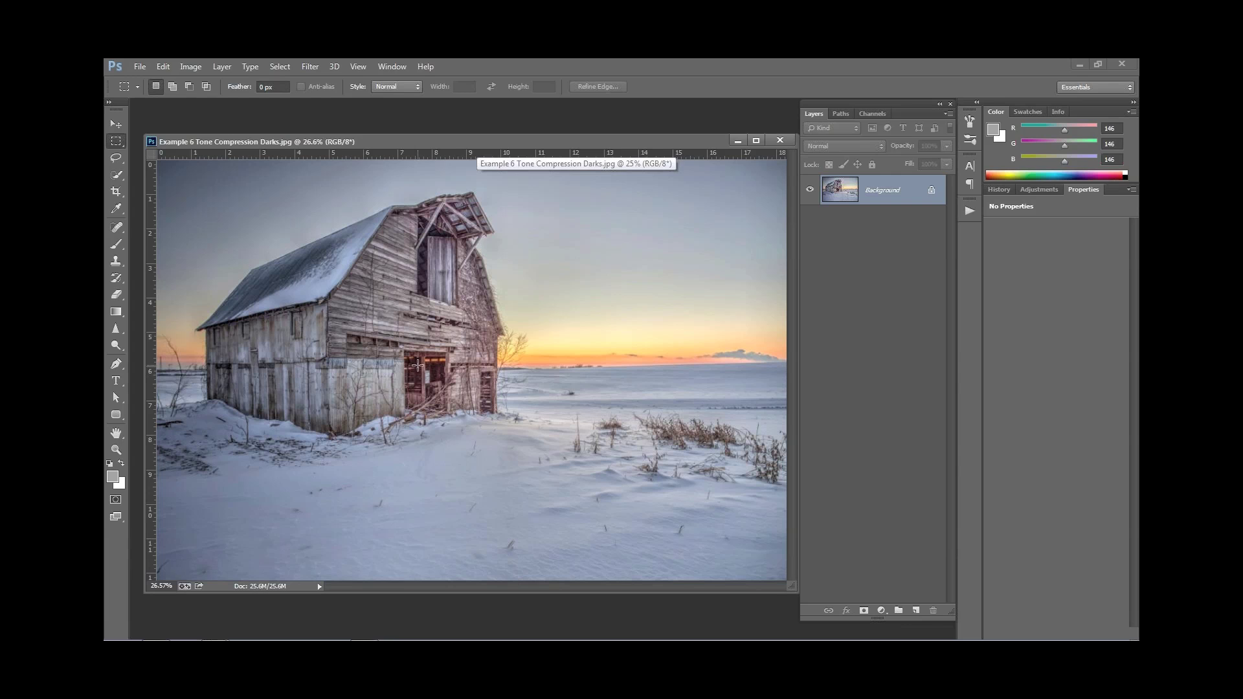
pyautogui.click(116, 449)
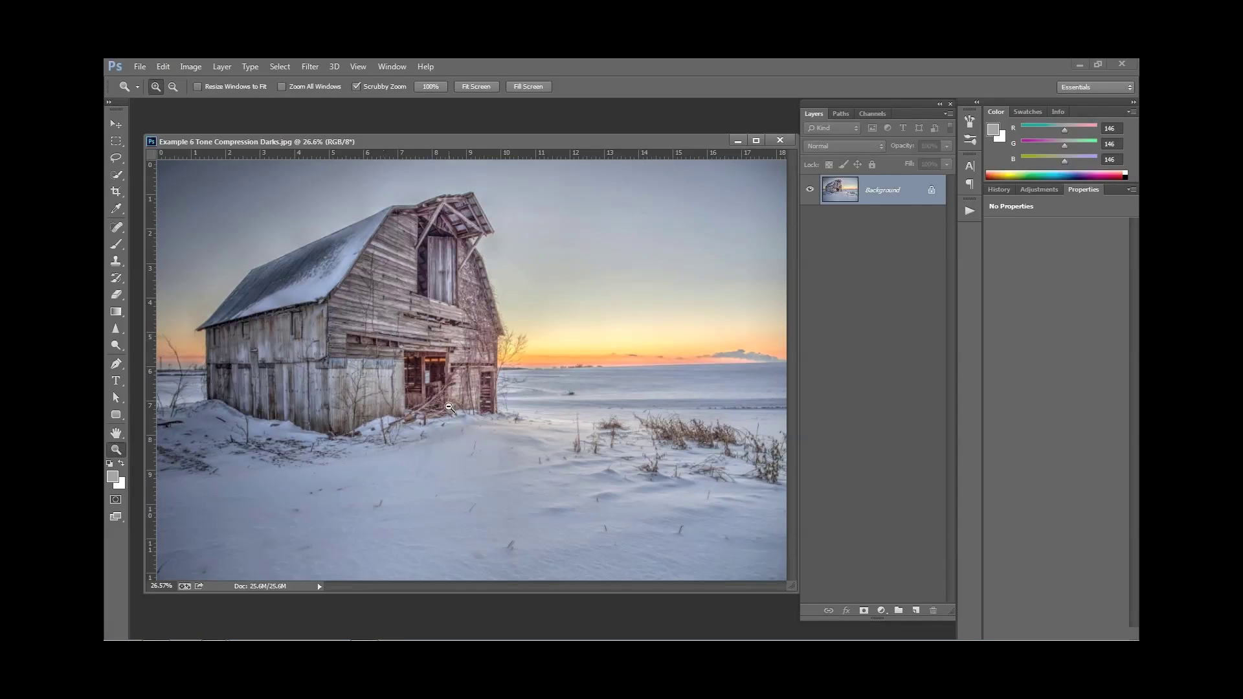
pyautogui.moveTo(448, 407); pyautogui.dragTo(493, 325)
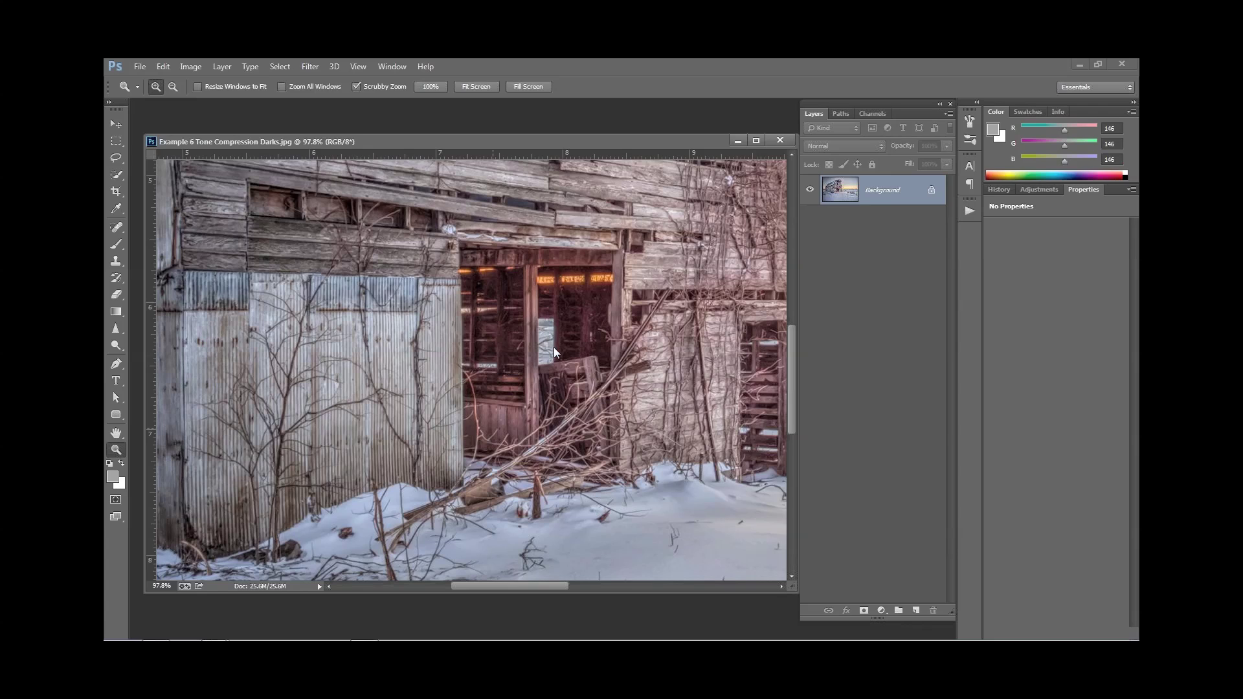
pyautogui.hotkey('ctrl', '0')
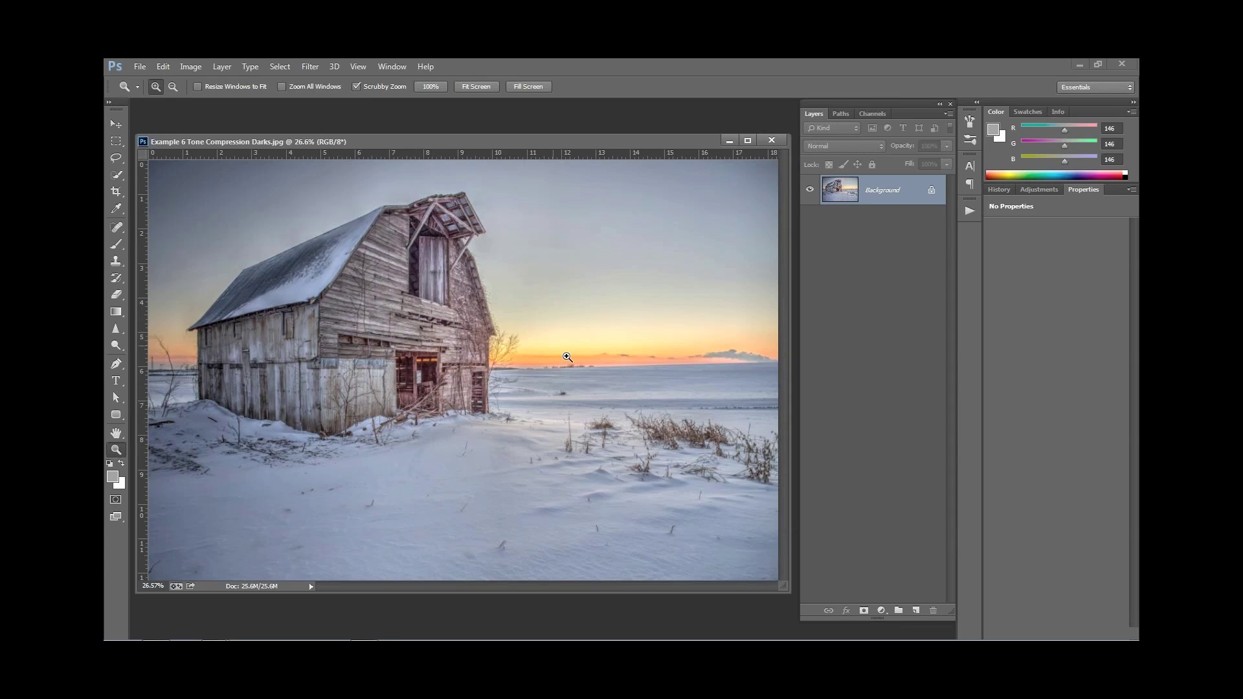
# Step: Duplicate the snowy barn's background layer and open the copy in Topaz Detail 3
pyautogui.click(310, 66)
pyautogui.click(659, 67)
pyautogui.hotkey('ctrl', 'j')
pyautogui.click(315, 66)
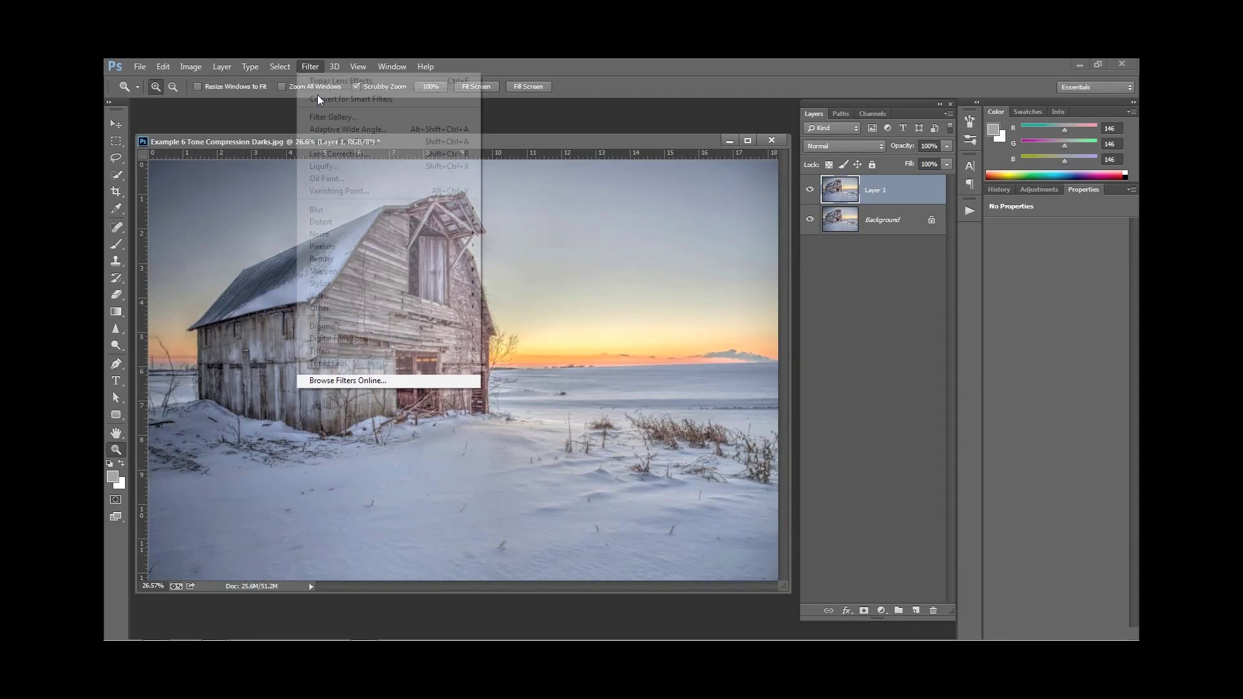
pyautogui.moveTo(363, 363)
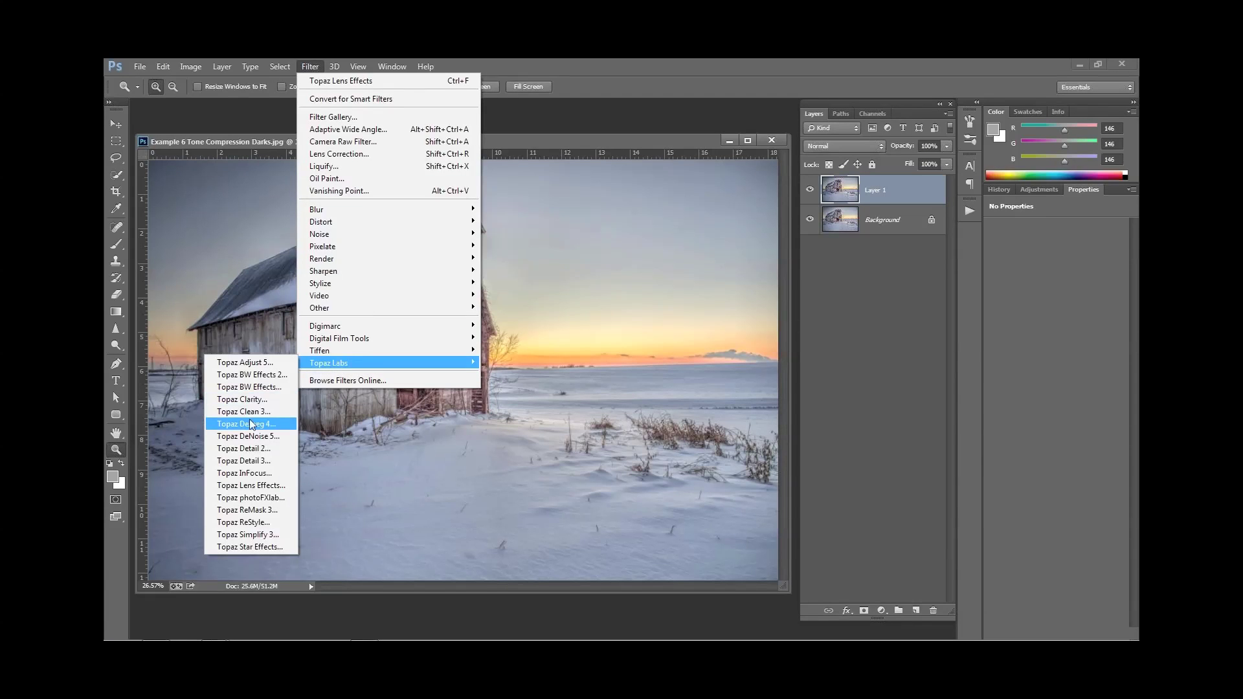
pyautogui.click(251, 459)
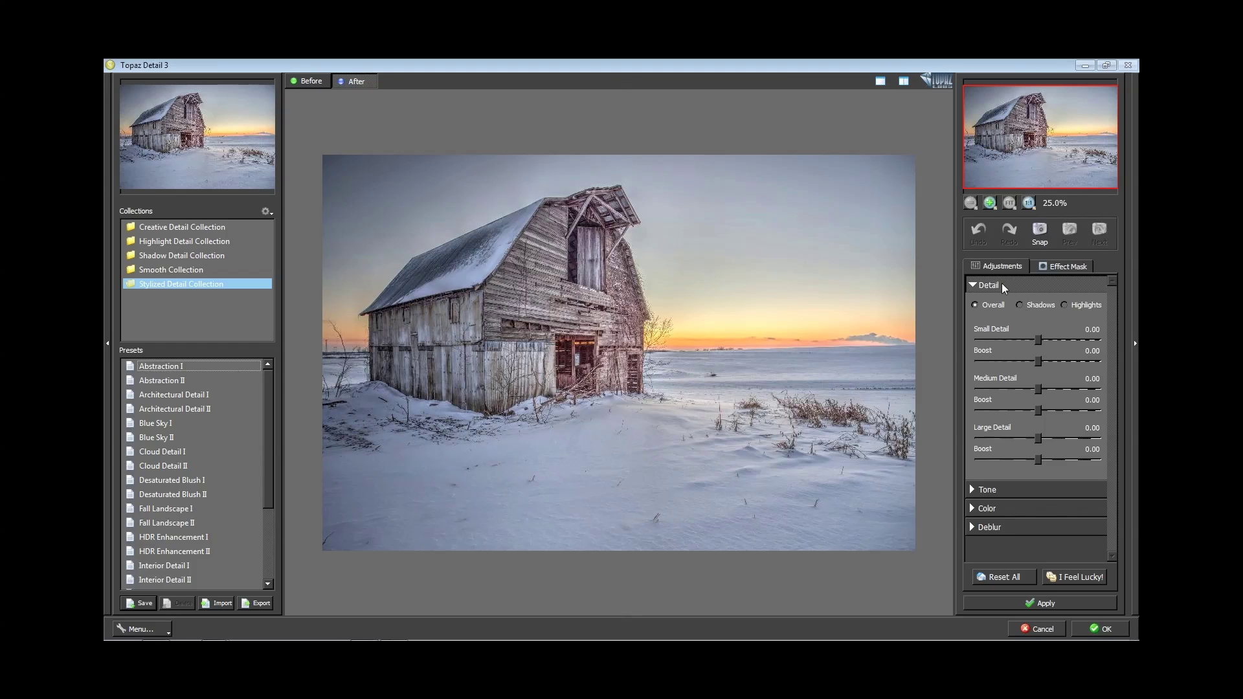
# Step: Look at the Shadows and Highlights detail ranges, return to Overall, and test Small Detail at 0.27 before setting it to -0.02
pyautogui.click(1039, 307)
pyautogui.click(1067, 305)
pyautogui.click(1000, 305)
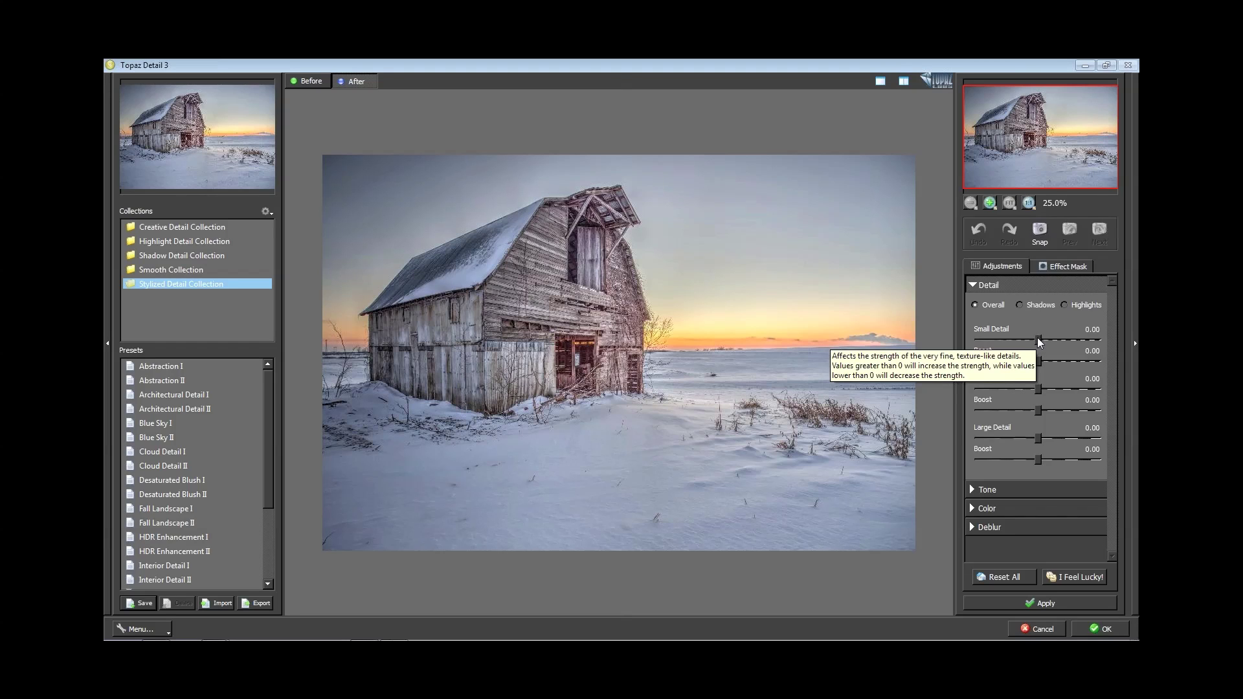
pyautogui.moveTo(1037, 336); pyautogui.dragTo(1057, 341)
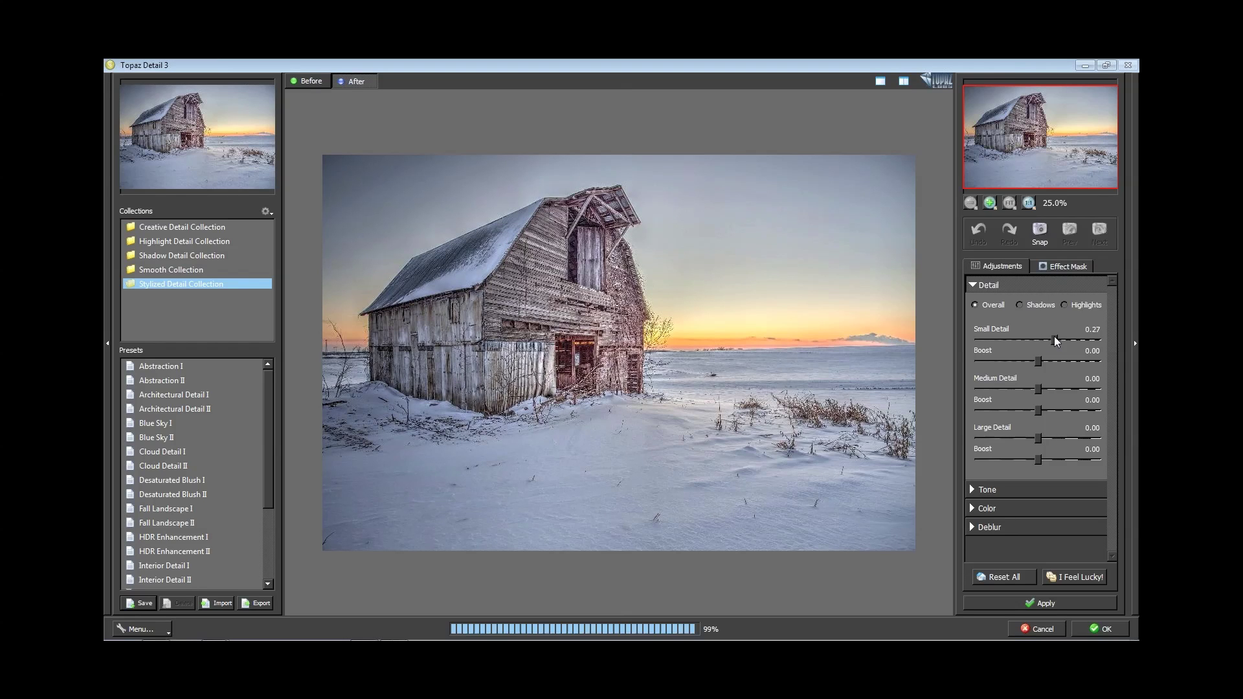
pyautogui.moveTo(1055, 340); pyautogui.dragTo(1037, 340)
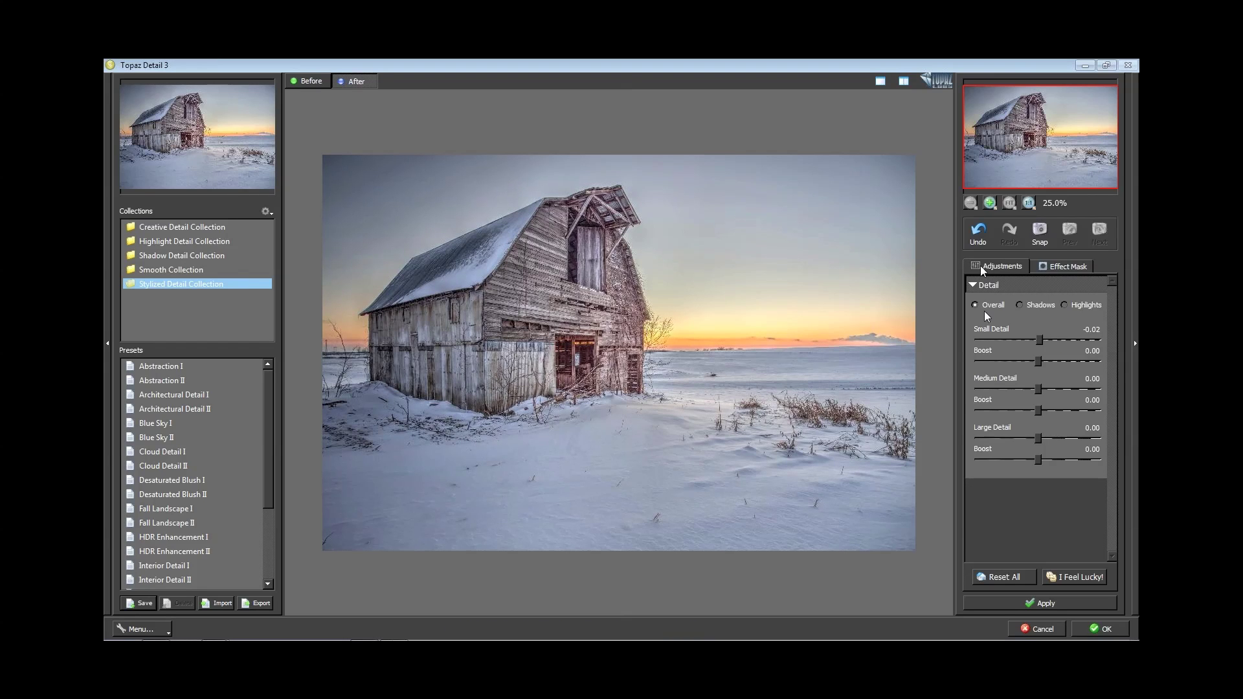
# Step: Set the barn's Tone to Exposure -0.11, Contrast 0.22, Highlights 0.13, Shadows -0.63 and Blacks -0.04, and compare with the original
pyautogui.click(985, 489)
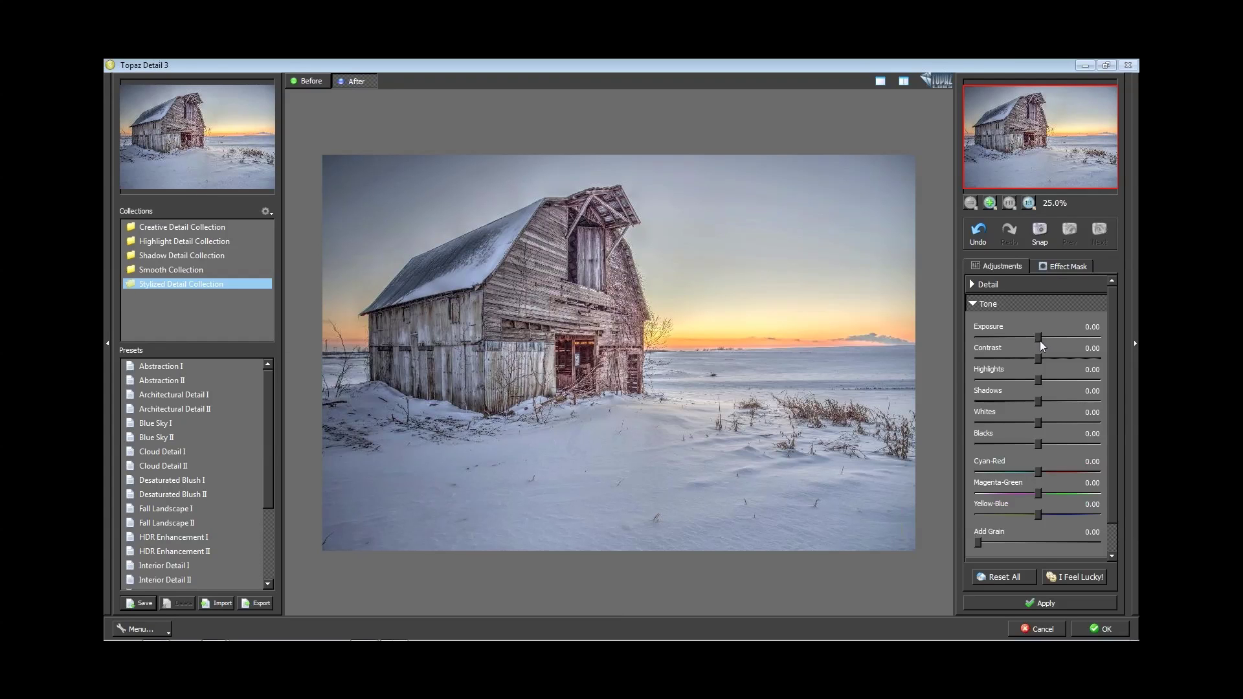
pyautogui.moveTo(1035, 337); pyautogui.dragTo(1033, 336)
pyautogui.click(1037, 381)
pyautogui.moveTo(1013, 402); pyautogui.dragTo(1004, 402)
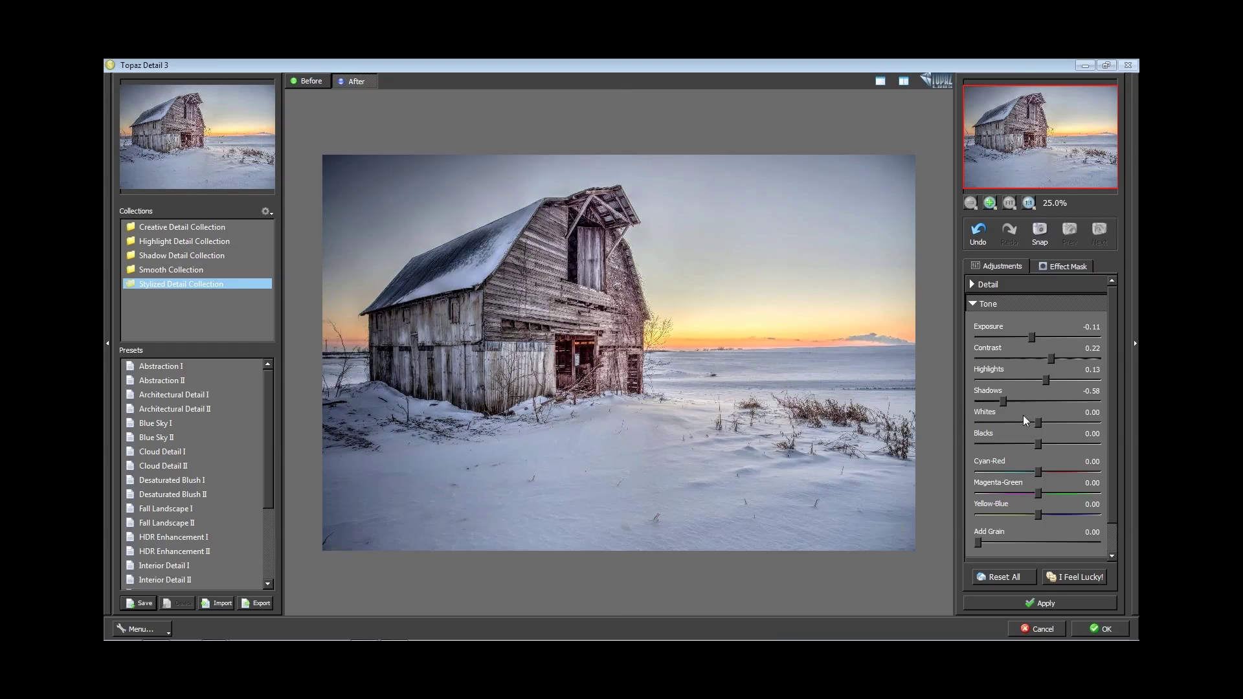
pyautogui.moveTo(1004, 405); pyautogui.dragTo(1000, 405)
pyautogui.click(309, 81)
pyautogui.click(353, 82)
# Step: Set Overall Small Detail to 0.23, Medium Detail to 0.23 and Large Detail to 0.24, resetting the small Boost to 0 after testing 0.24
pyautogui.click(987, 303)
pyautogui.click(987, 285)
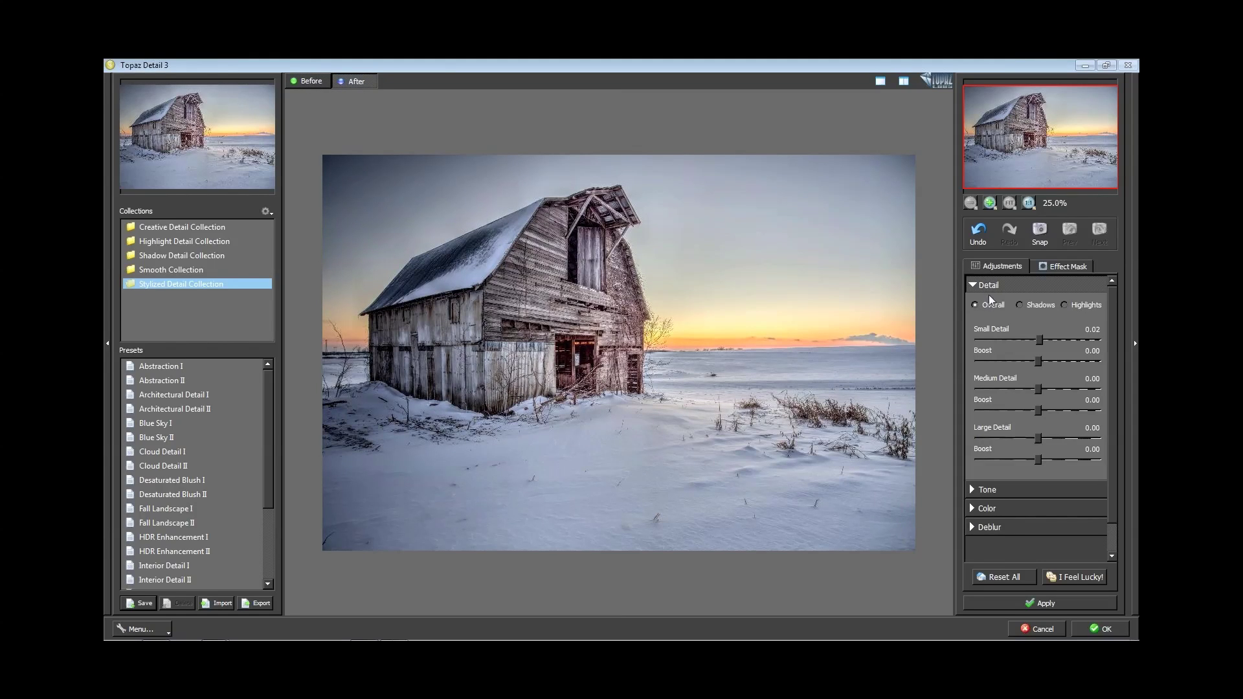
pyautogui.click(1034, 340)
pyautogui.click(1042, 339)
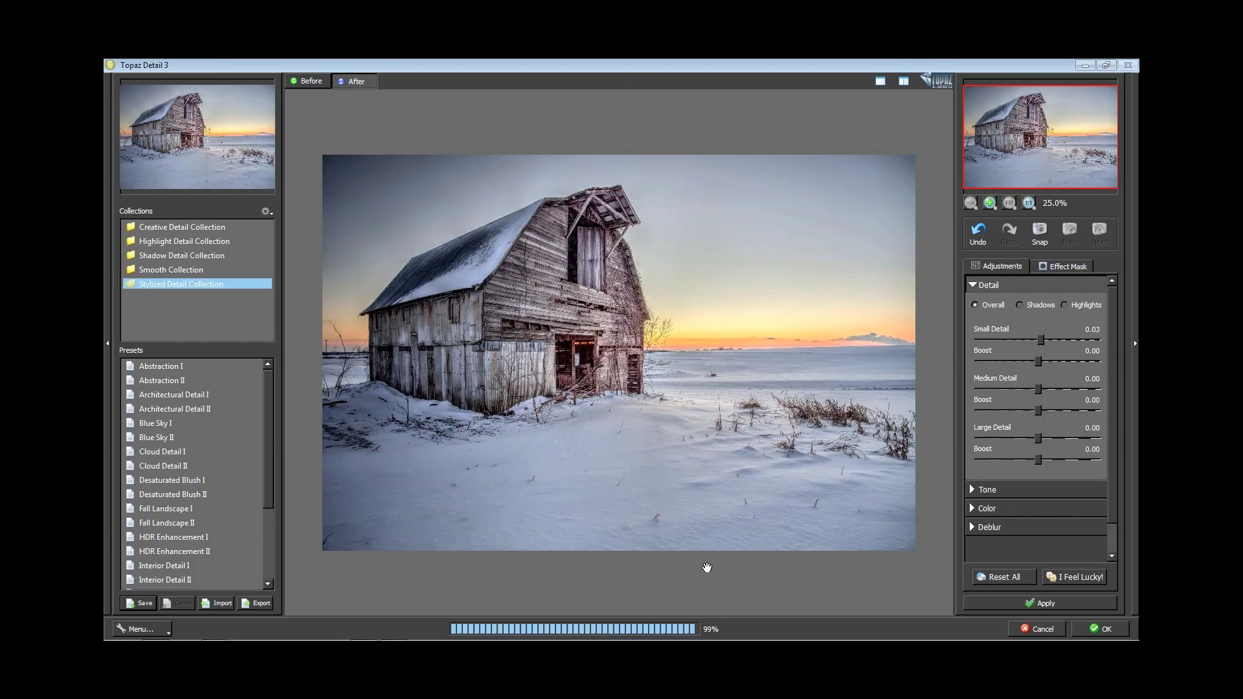
pyautogui.moveTo(1040, 339); pyautogui.dragTo(1052, 340)
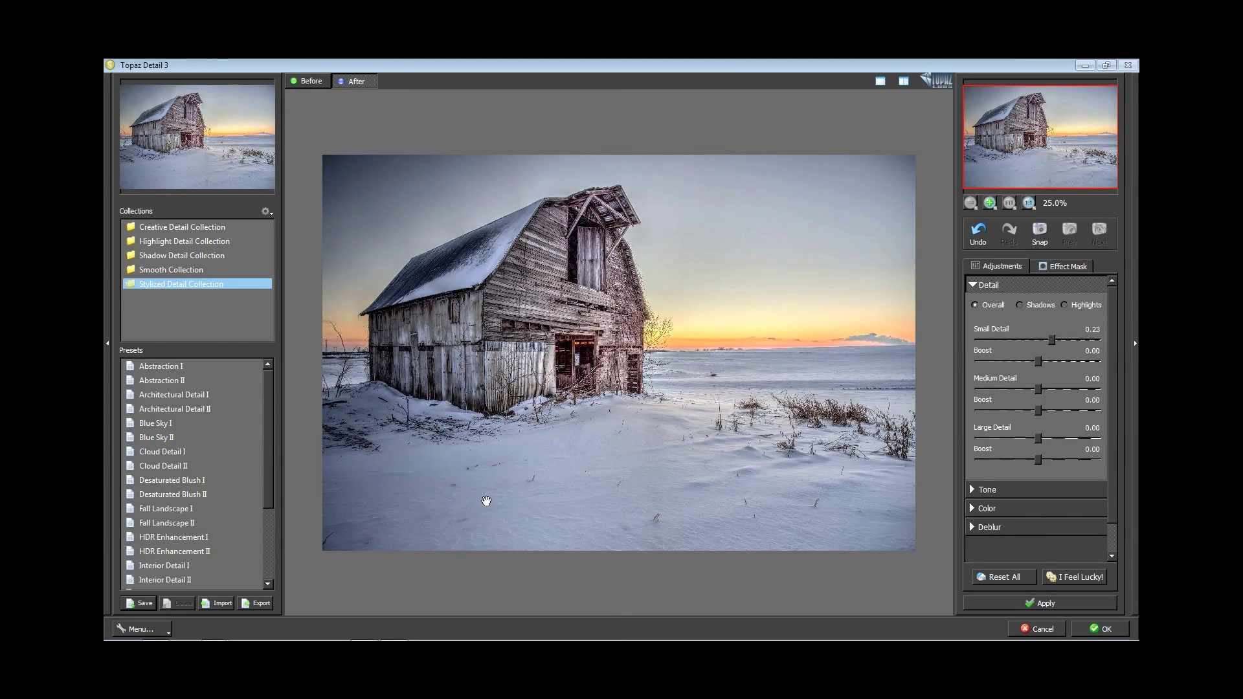
pyautogui.moveTo(1049, 367)
pyautogui.mouseDown()
pyautogui.moveTo(1082, 355)
pyautogui.moveTo(1050, 365)
pyautogui.mouseUp()
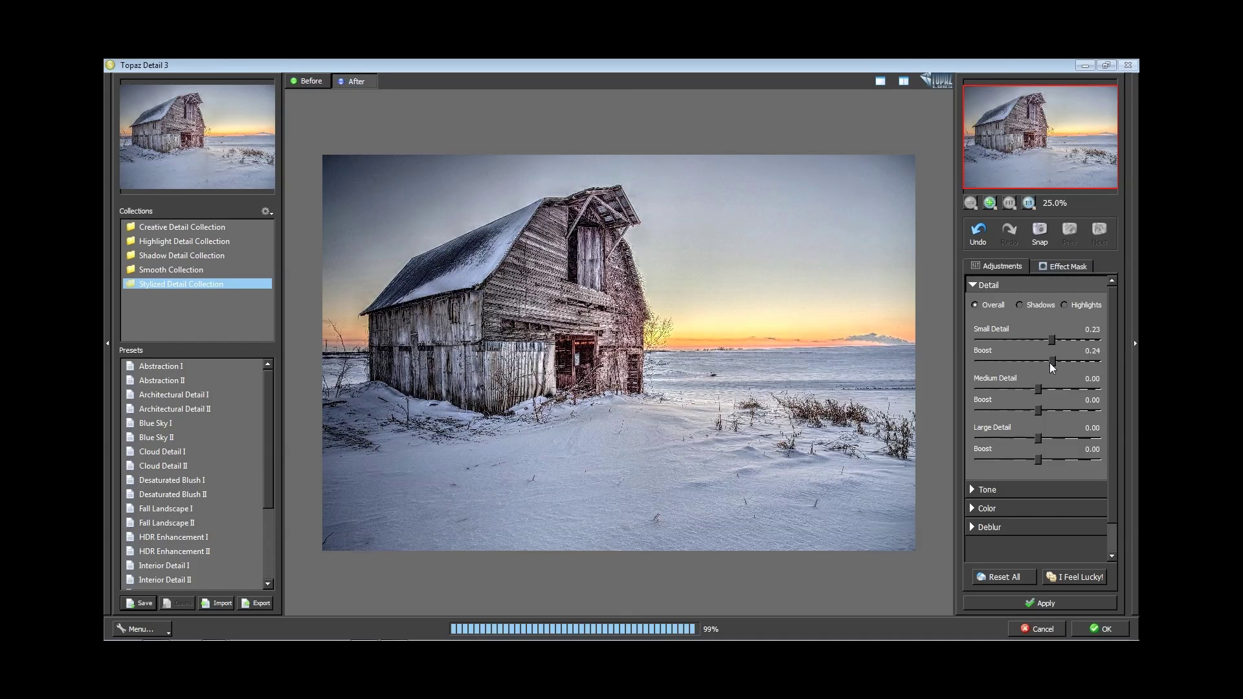
pyautogui.click(1031, 361)
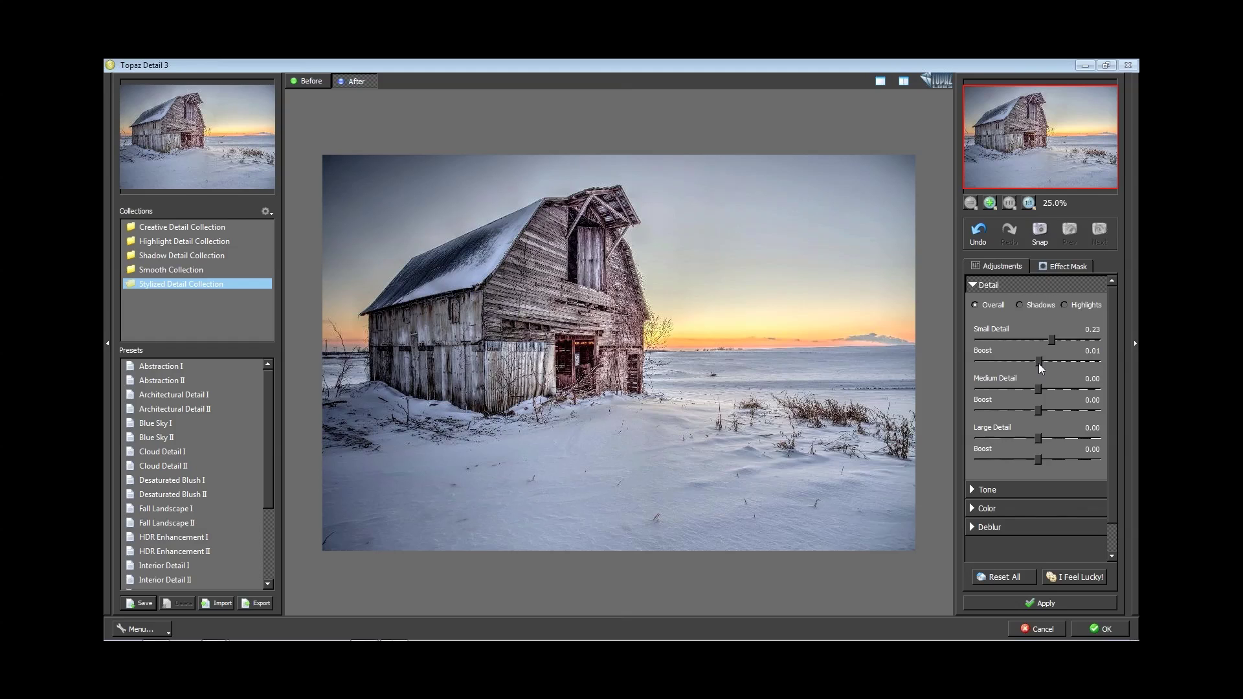
pyautogui.doubleClick(1092, 350)
pyautogui.write('00')
pyautogui.moveTo(1039, 389); pyautogui.dragTo(1051, 390)
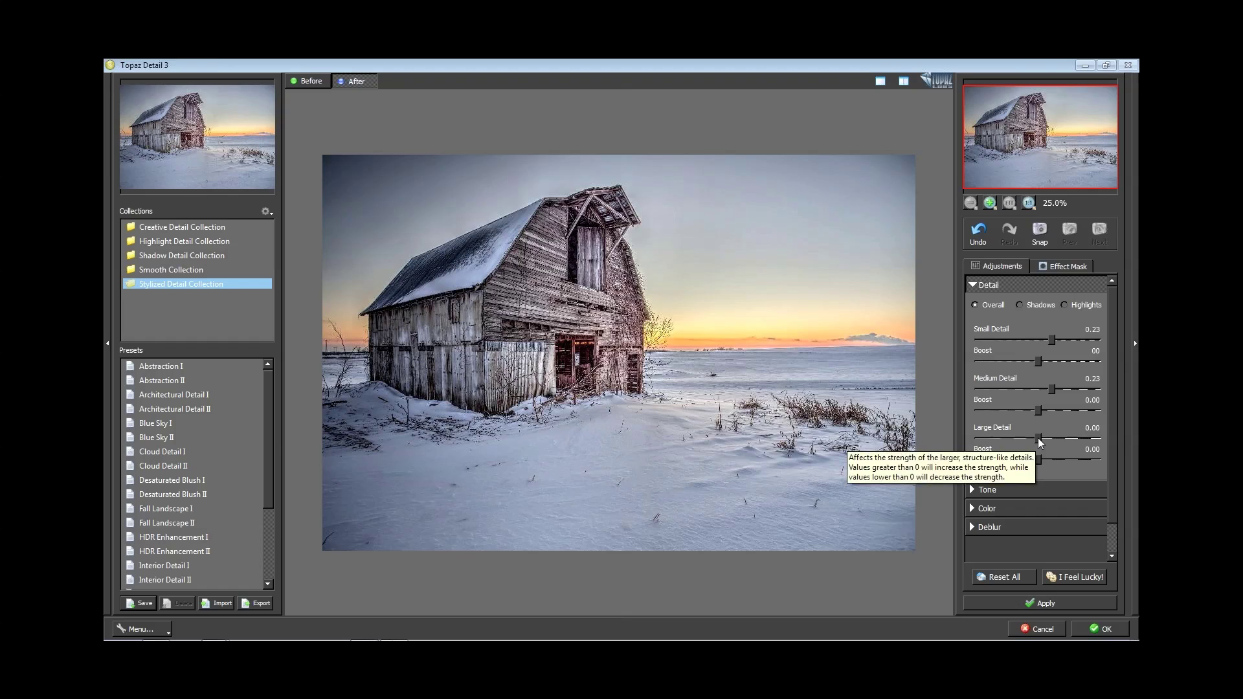
pyautogui.moveTo(1038, 437); pyautogui.dragTo(1051, 440)
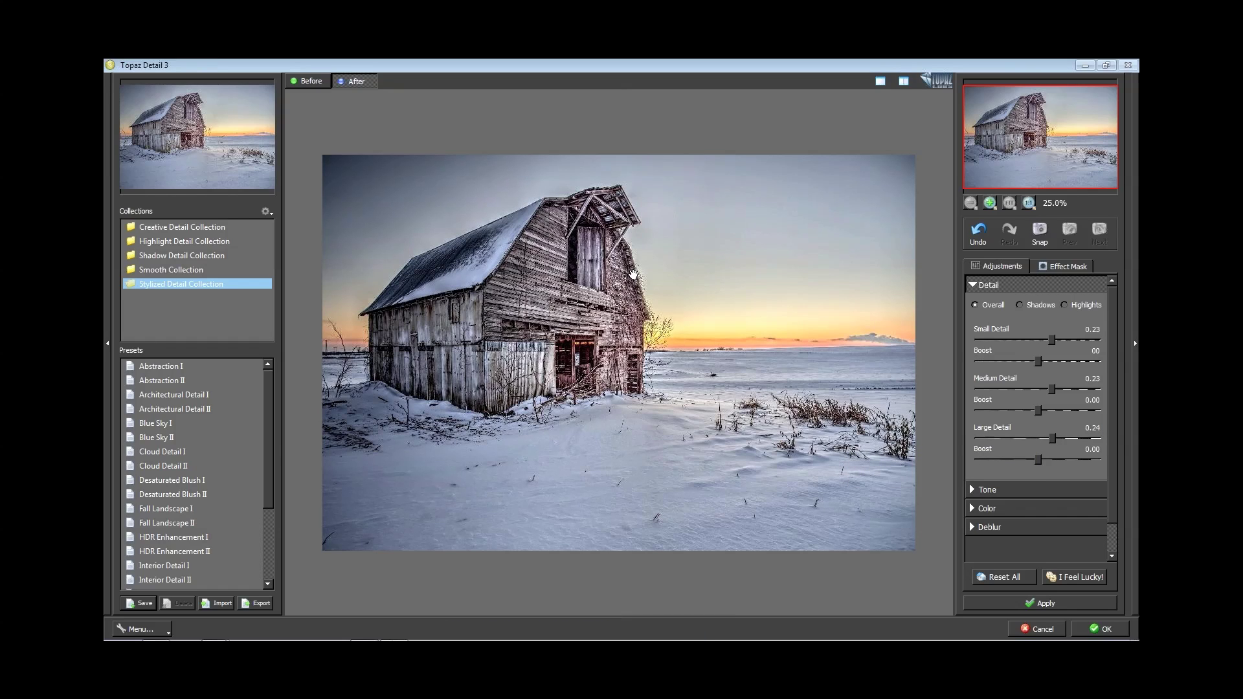
# Step: Reduce the Shadows range to Small Detail -0.22, Medium Detail -0.20 and Large Detail -0.20
pyautogui.click(1020, 305)
pyautogui.moveTo(1029, 343); pyautogui.dragTo(1022, 342)
pyautogui.moveTo(1038, 389); pyautogui.dragTo(1033, 389)
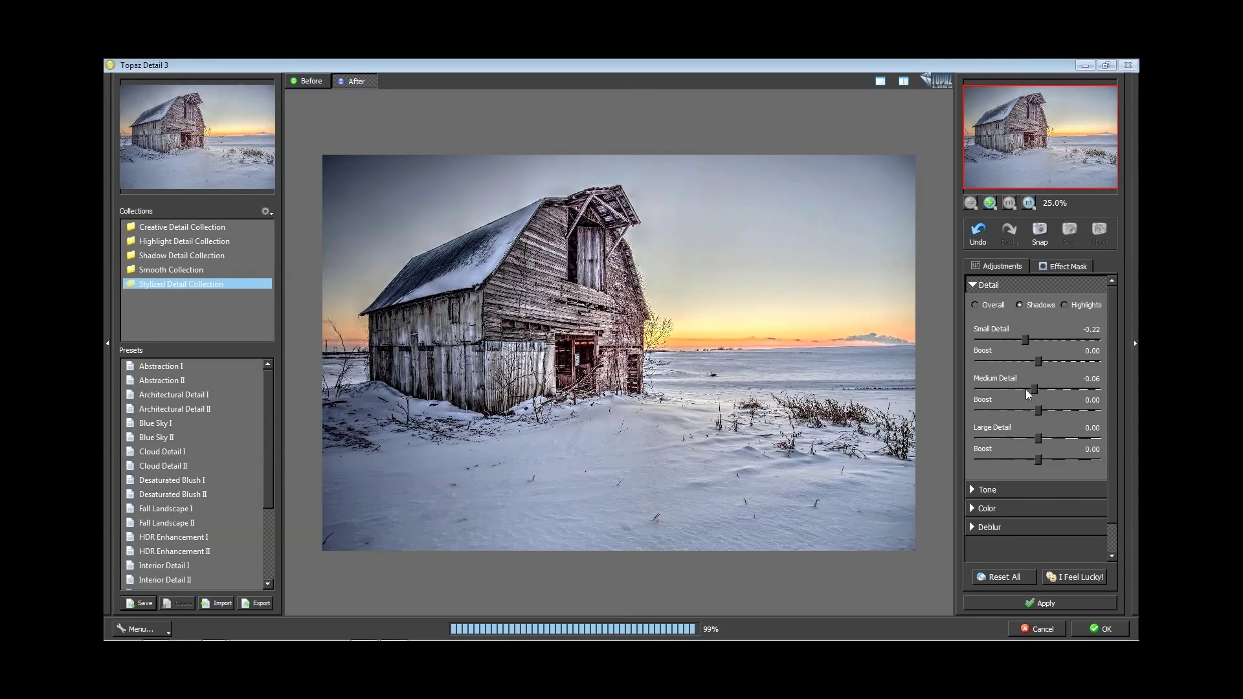
pyautogui.moveTo(1038, 442); pyautogui.dragTo(1023, 439)
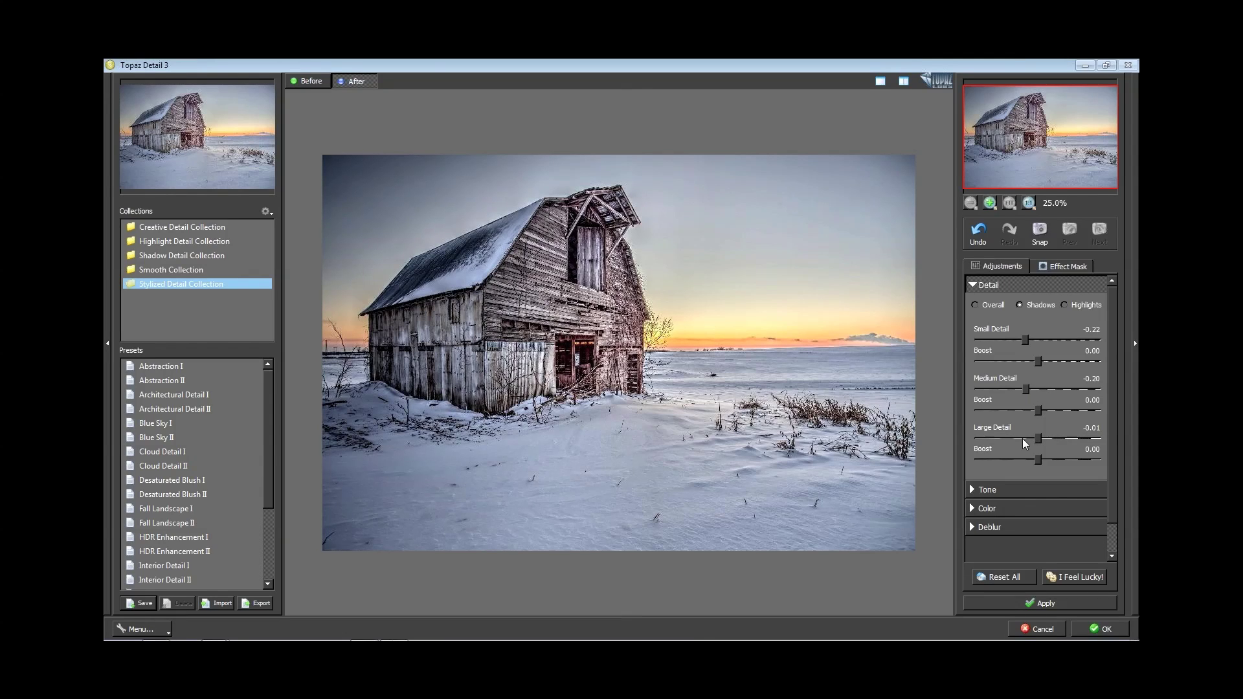
pyautogui.click(1023, 438)
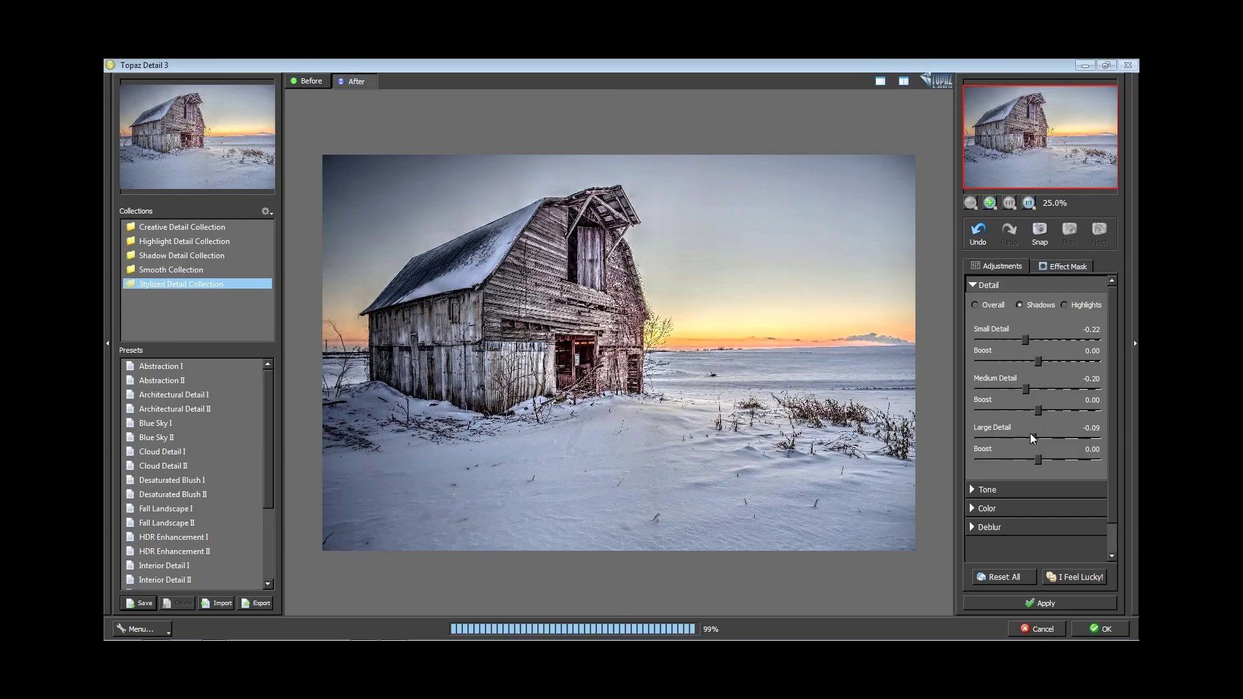
pyautogui.moveTo(1031, 437); pyautogui.dragTo(1025, 435)
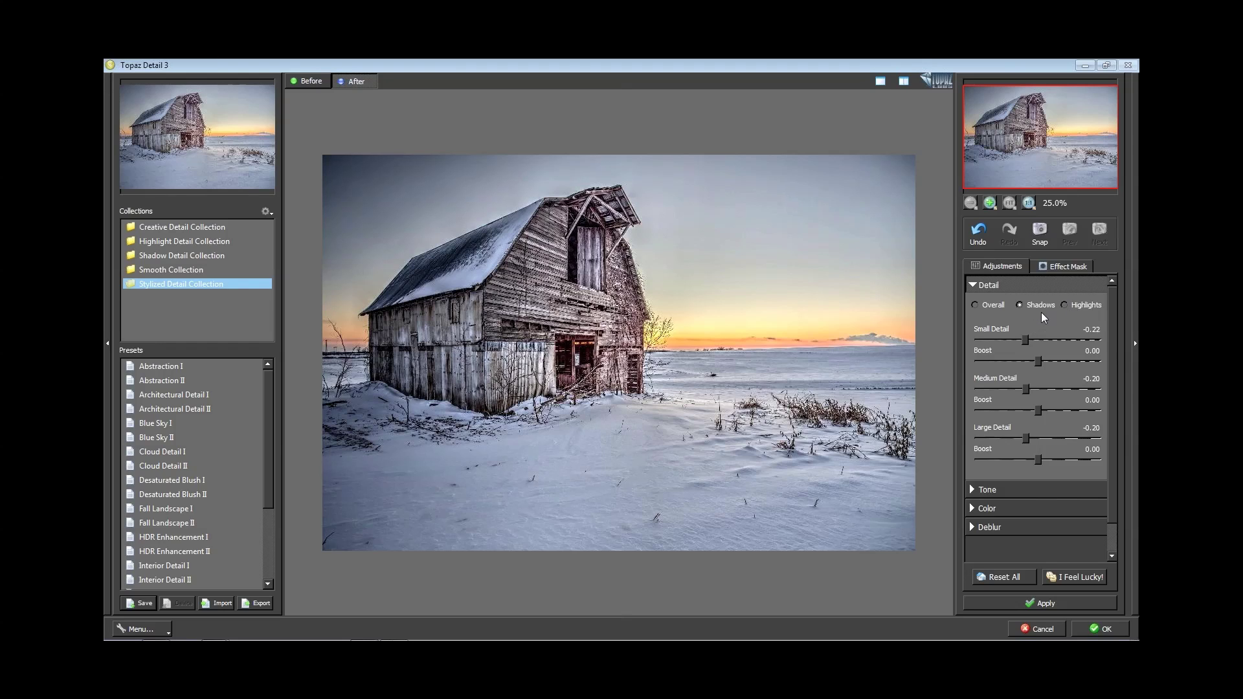
# Step: Raise the Highlights range to Small Detail 0.14 and Large Detail 0.24
pyautogui.click(1073, 305)
pyautogui.moveTo(1045, 340); pyautogui.dragTo(1047, 341)
pyautogui.moveTo(1037, 438); pyautogui.dragTo(1043, 440)
pyautogui.click(979, 285)
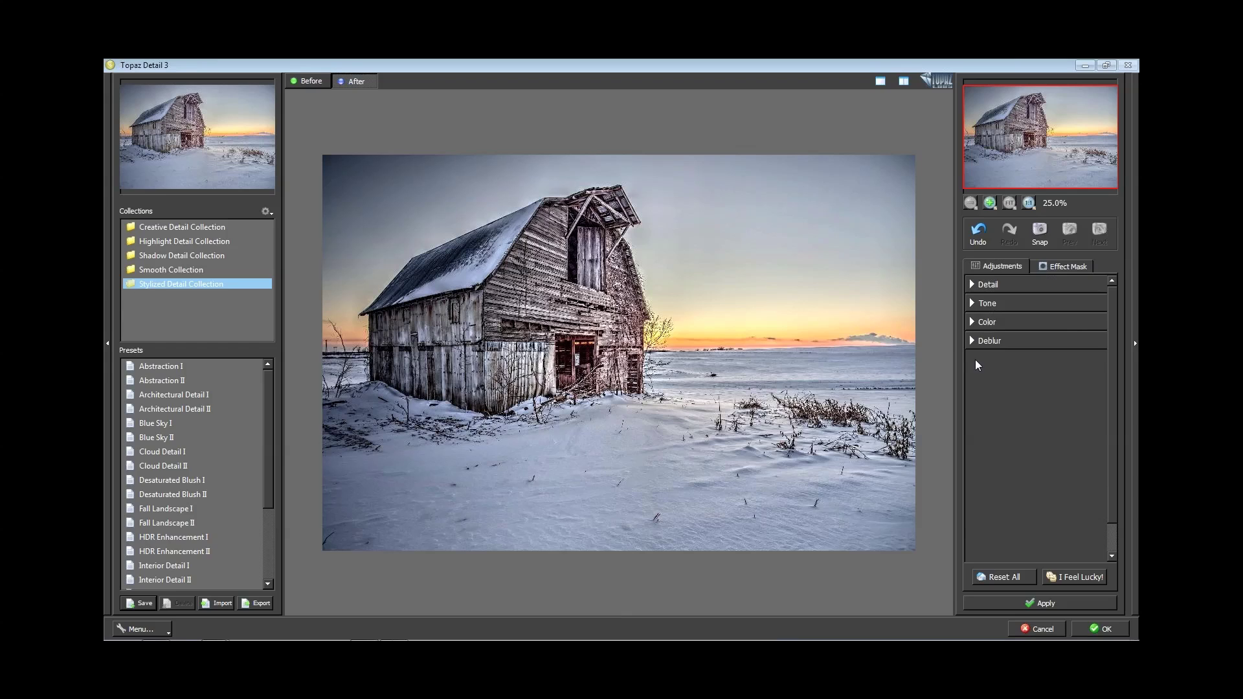
pyautogui.click(977, 290)
pyautogui.click(973, 289)
pyautogui.click(972, 304)
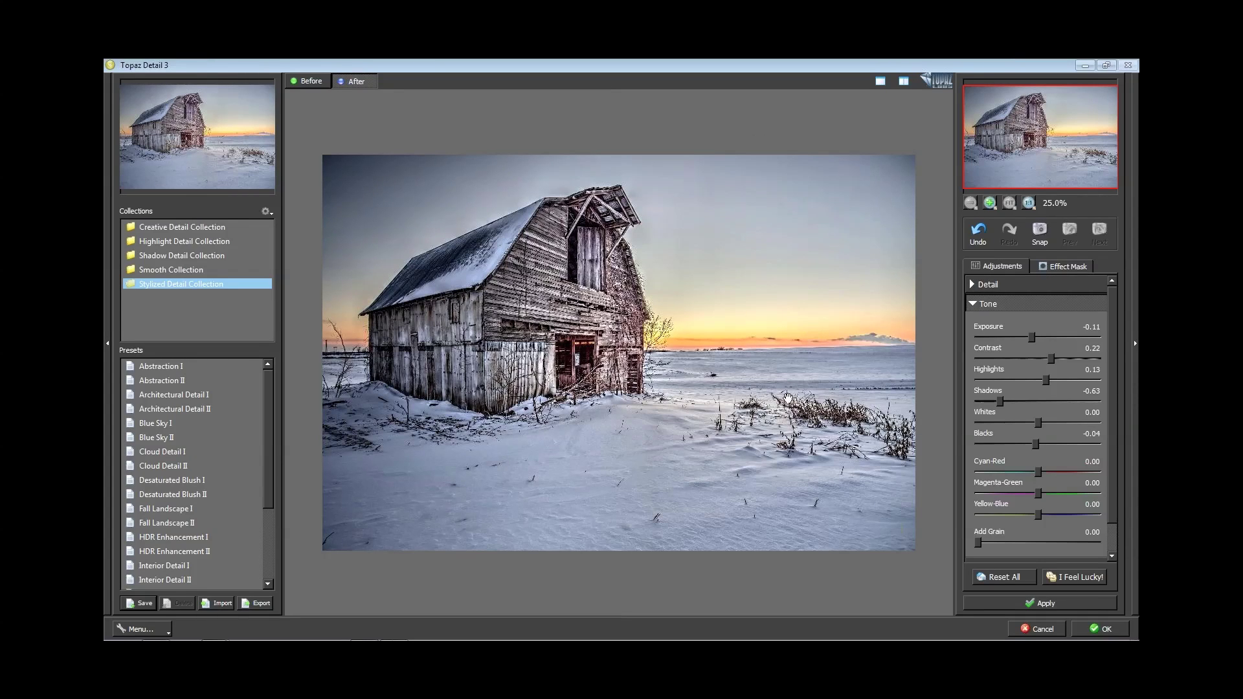
pyautogui.scroll(-2, 1013, 370)
pyautogui.scroll(2, 1004, 445)
pyautogui.click(973, 304)
pyautogui.click(973, 286)
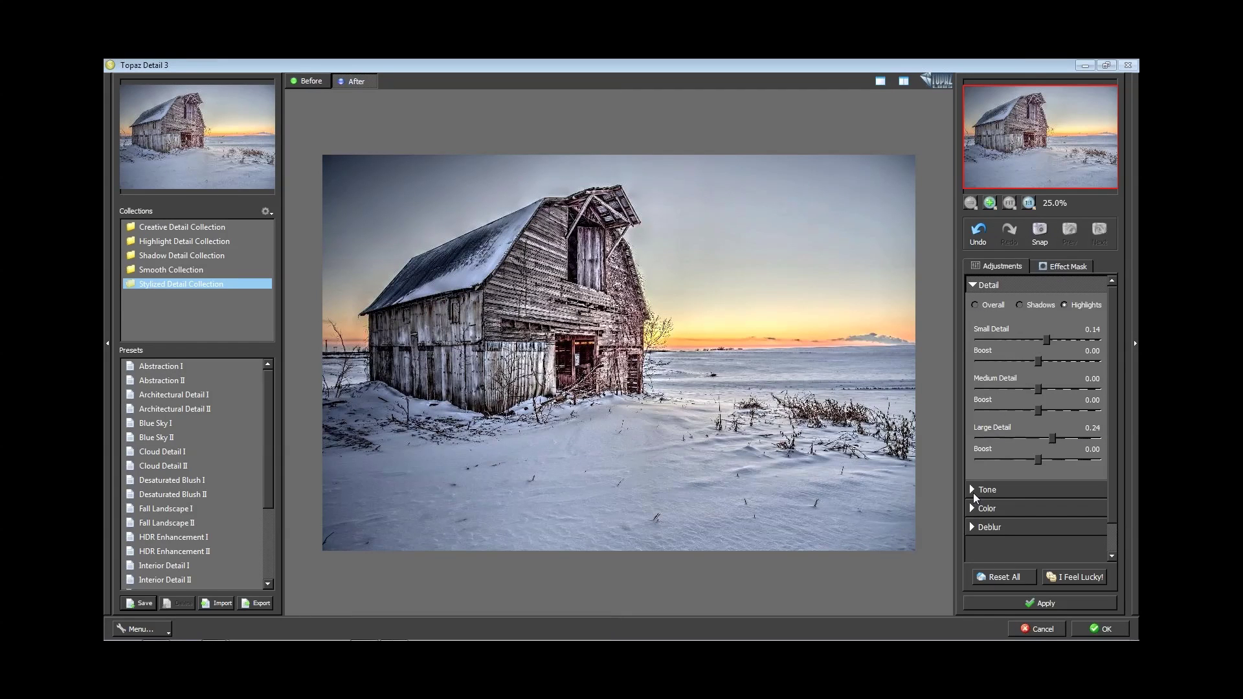
# Step: Mask the effect off parts of the upper sky with Strength 0.00, and continue along its upper edge with Strength 0.06
pyautogui.click(1055, 266)
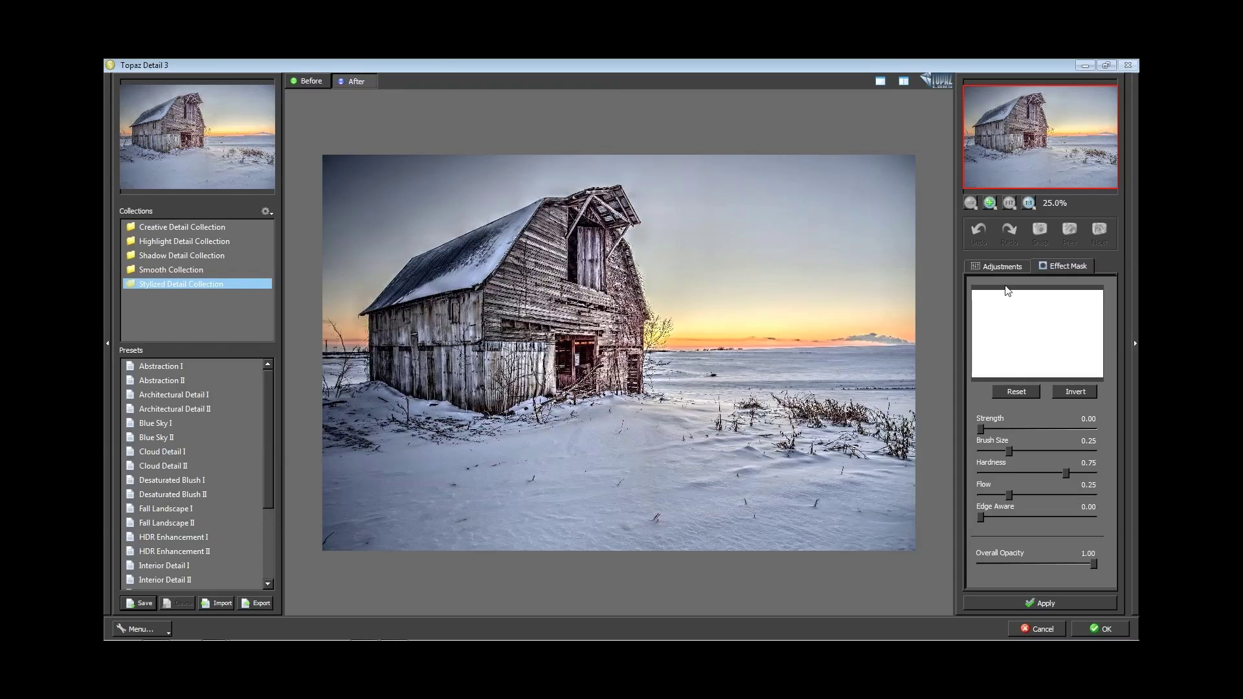
pyautogui.moveTo(890, 211)
pyautogui.mouseDown()
pyautogui.moveTo(901, 167)
pyautogui.moveTo(851, 167)
pyautogui.moveTo(900, 167)
pyautogui.moveTo(831, 211)
pyautogui.mouseUp()
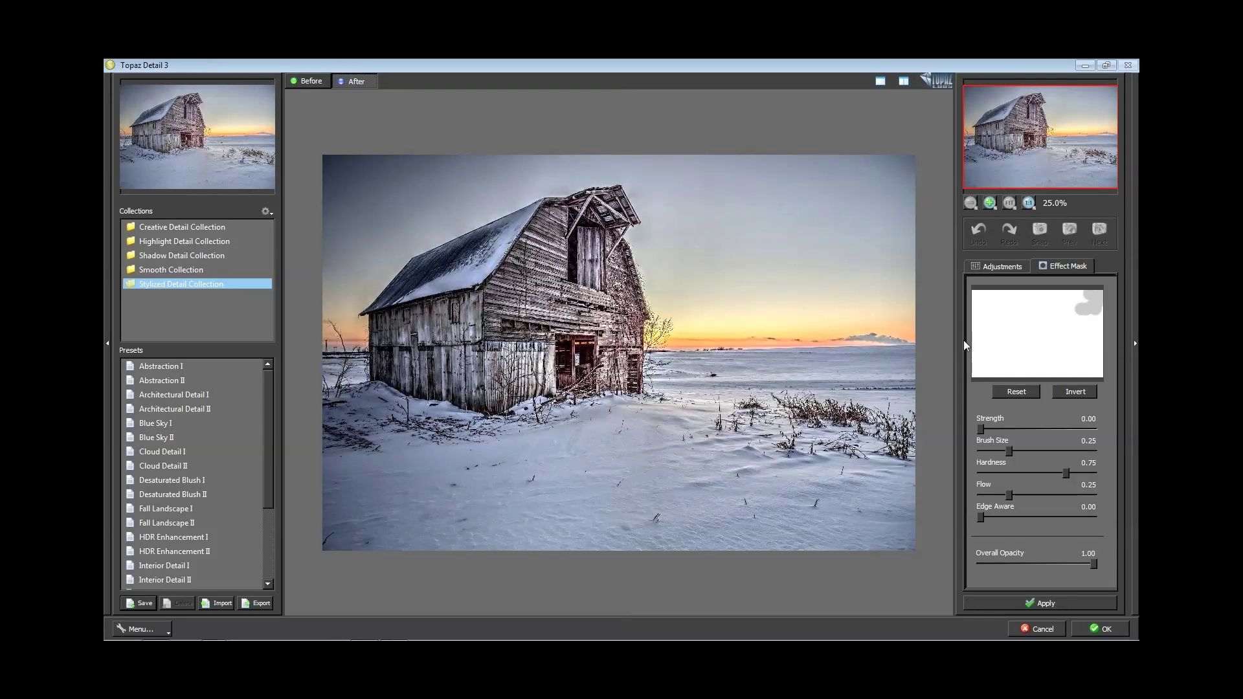
pyautogui.click(985, 427)
pyautogui.moveTo(907, 140)
pyautogui.mouseDown()
pyautogui.moveTo(493, 162)
pyautogui.moveTo(919, 323)
pyautogui.moveTo(643, 186)
pyautogui.mouseUp()
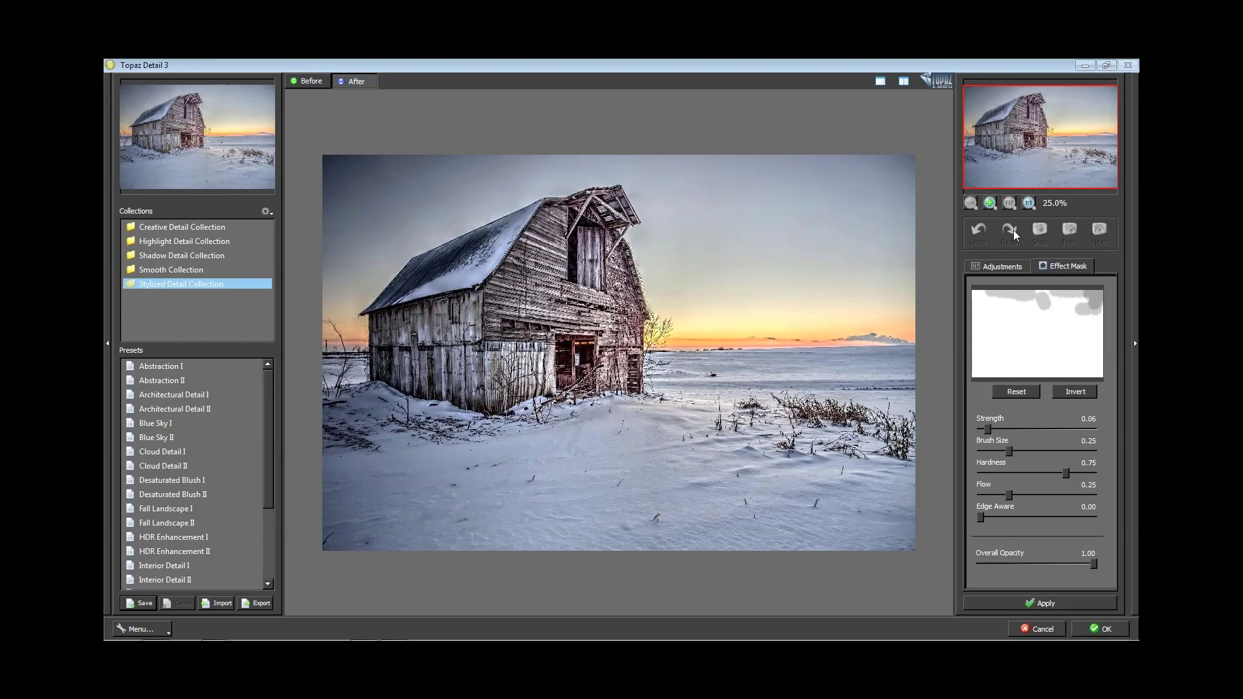
pyautogui.click(1000, 266)
pyautogui.click(1050, 269)
pyautogui.moveTo(691, 157)
pyautogui.mouseDown()
pyautogui.moveTo(371, 139)
pyautogui.moveTo(317, 298)
pyautogui.mouseUp()
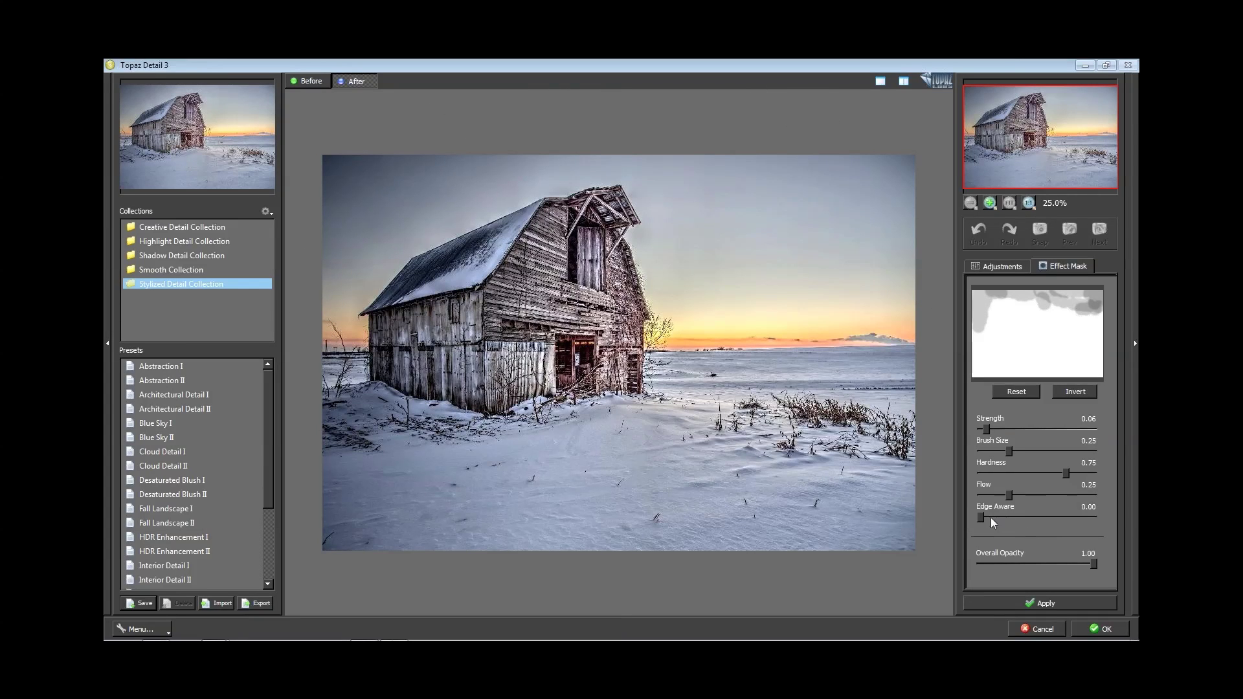
# Step: Set the mask brush's Edge Aware to 0.84 and Flow to 0.69, and mask more of the sky around the barn's peak
pyautogui.moveTo(981, 518); pyautogui.dragTo(1076, 517)
pyautogui.moveTo(643, 205)
pyautogui.mouseDown()
pyautogui.moveTo(571, 168)
pyautogui.moveTo(417, 222)
pyautogui.moveTo(363, 153)
pyautogui.mouseUp()
pyautogui.click(981, 273)
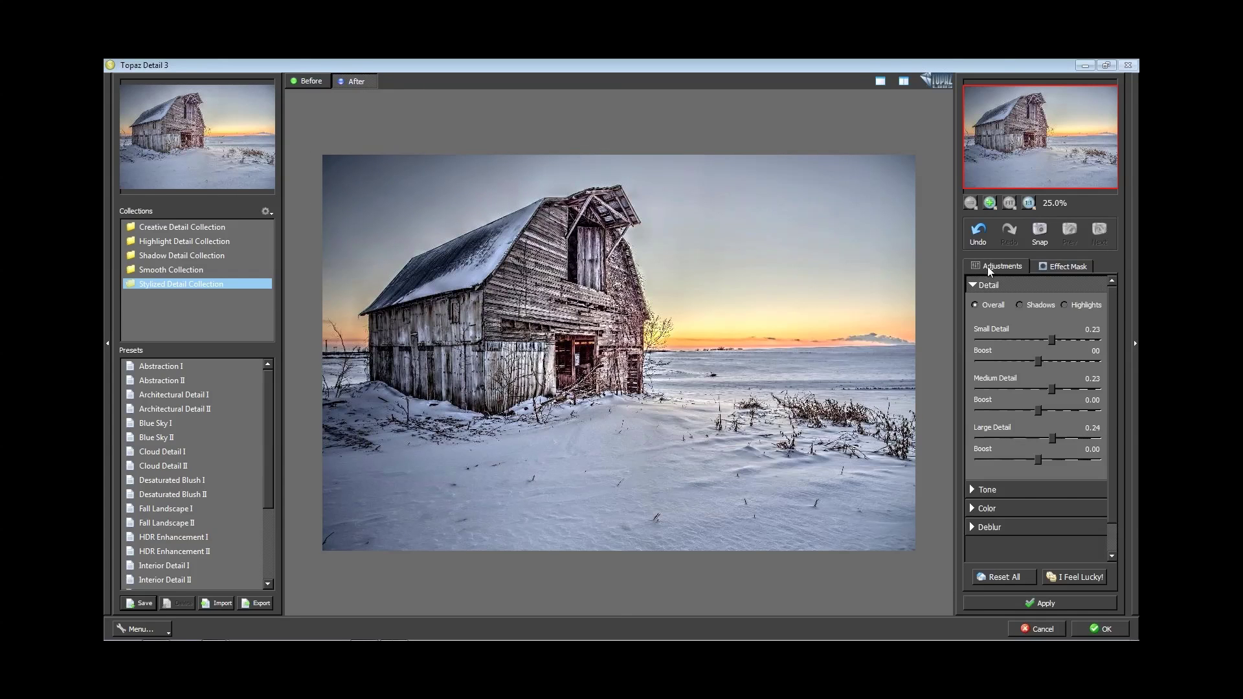
pyautogui.click(972, 284)
pyautogui.click(986, 304)
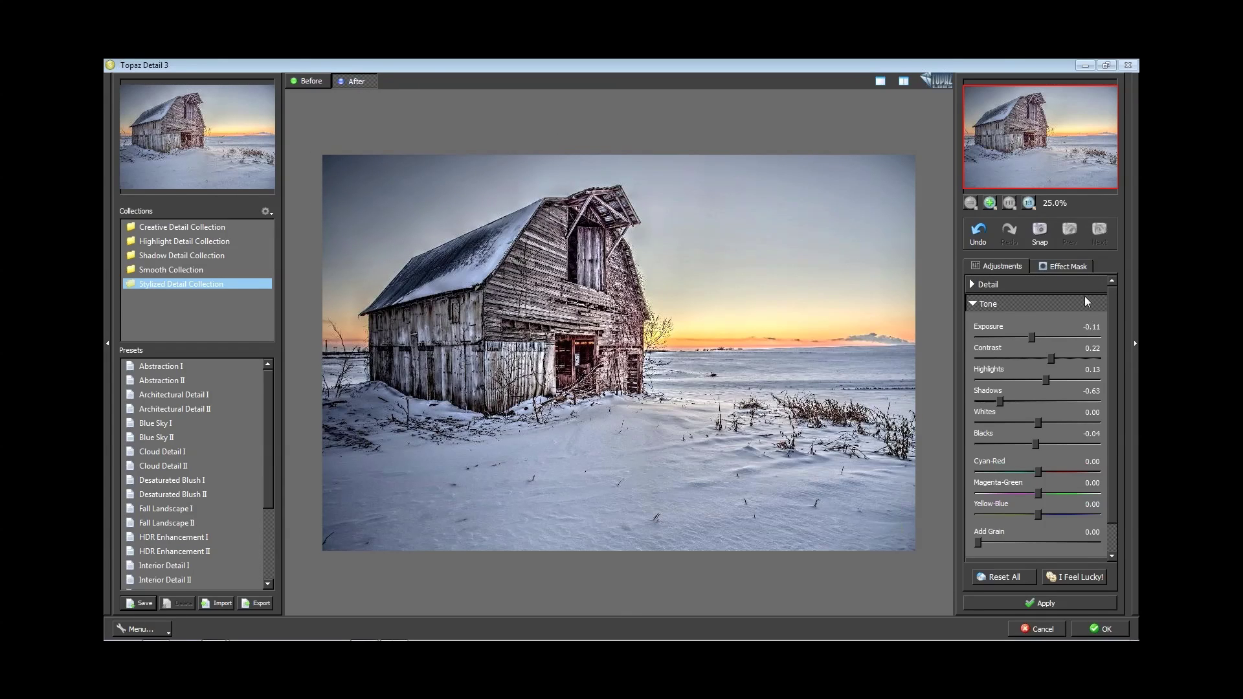
pyautogui.click(1067, 266)
pyautogui.click(647, 220)
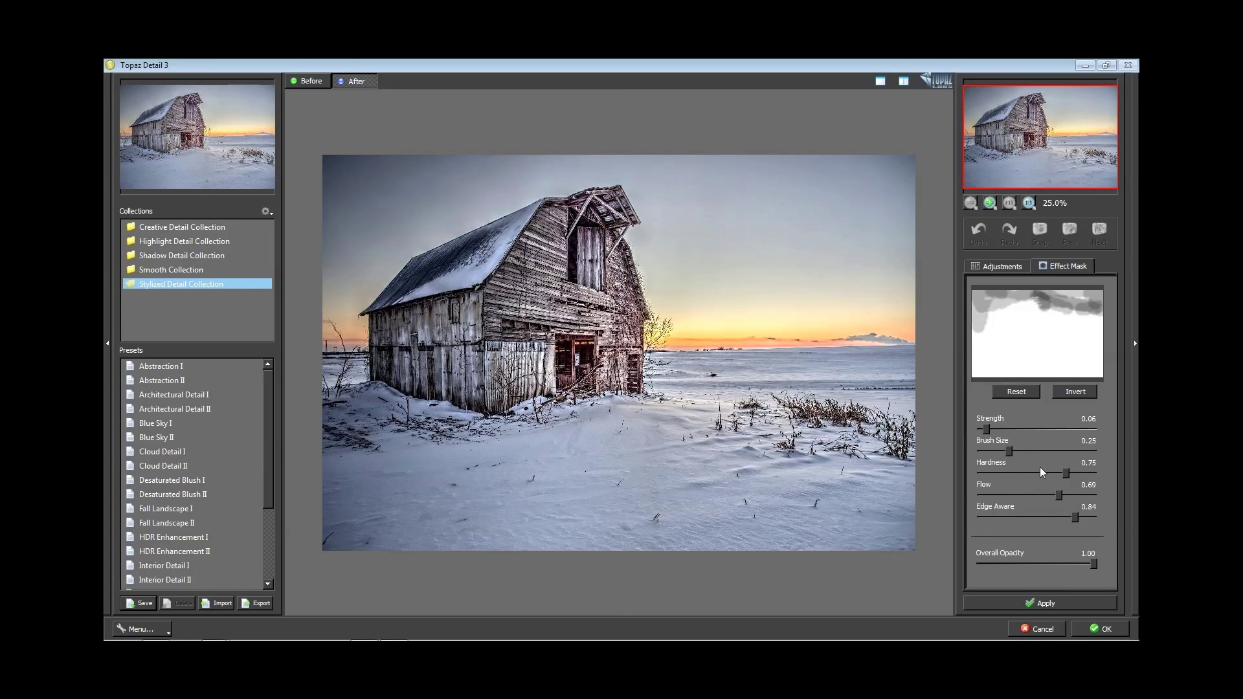
# Step: Mask the upper sky across the photo with Brush Size 0.35 and Hardness 0.84, and compare the result with the original
pyautogui.moveTo(1011, 451); pyautogui.dragTo(1076, 472)
pyautogui.moveTo(874, 298); pyautogui.dragTo(884, 194)
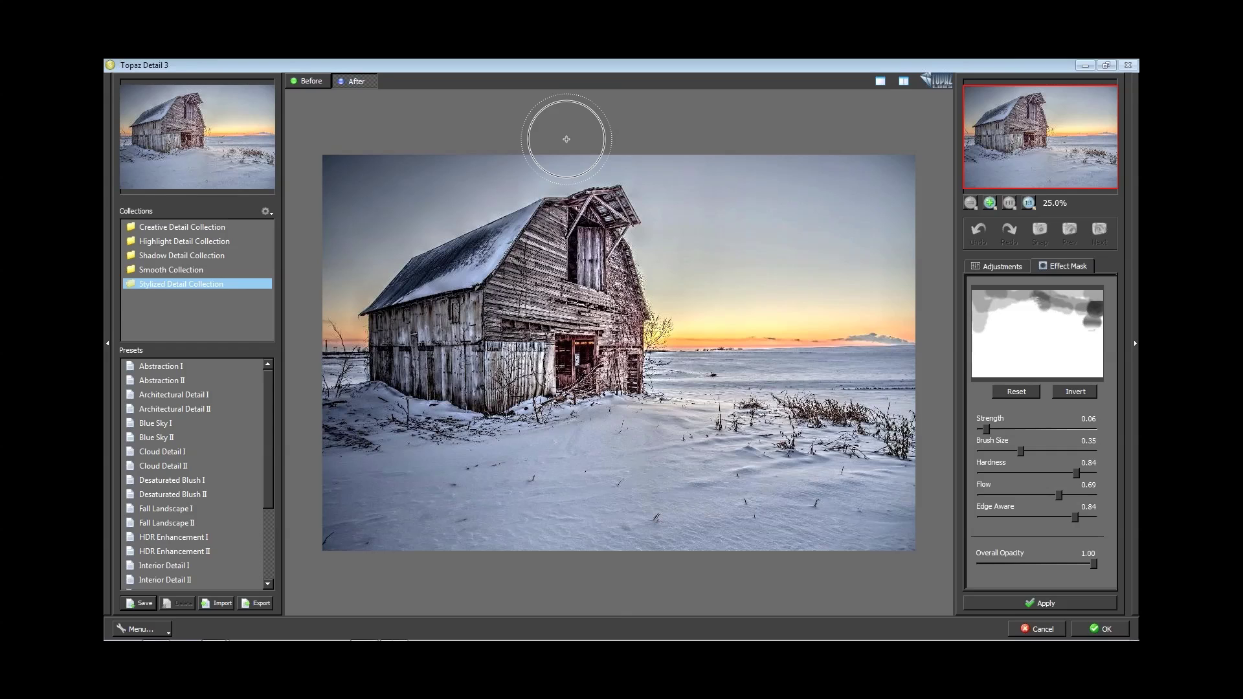
pyautogui.moveTo(330, 157)
pyautogui.mouseDown()
pyautogui.moveTo(487, 177)
pyautogui.moveTo(344, 258)
pyautogui.moveTo(331, 162)
pyautogui.moveTo(471, 184)
pyautogui.moveTo(404, 239)
pyautogui.mouseUp()
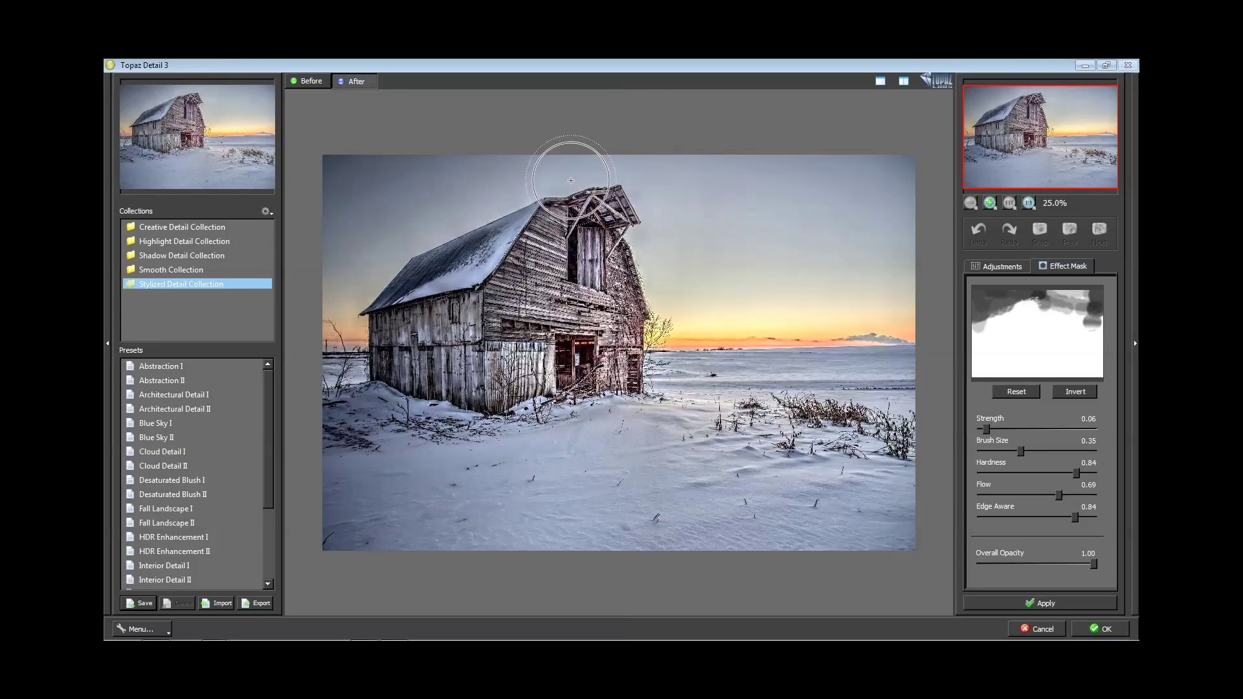
pyautogui.moveTo(675, 214)
pyautogui.mouseDown()
pyautogui.moveTo(697, 308)
pyautogui.moveTo(943, 153)
pyautogui.mouseUp()
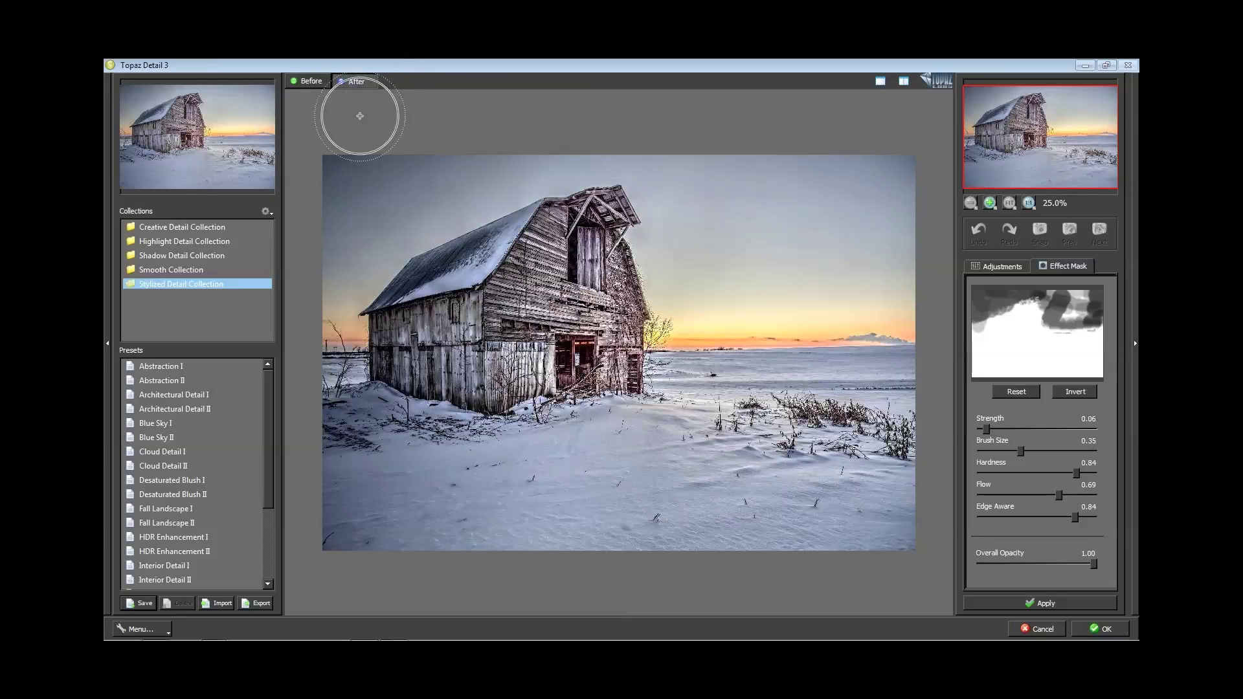
pyautogui.moveTo(374, 149)
pyautogui.mouseDown()
pyautogui.moveTo(344, 264)
pyautogui.moveTo(319, 116)
pyautogui.moveTo(913, 178)
pyautogui.moveTo(821, 130)
pyautogui.mouseUp()
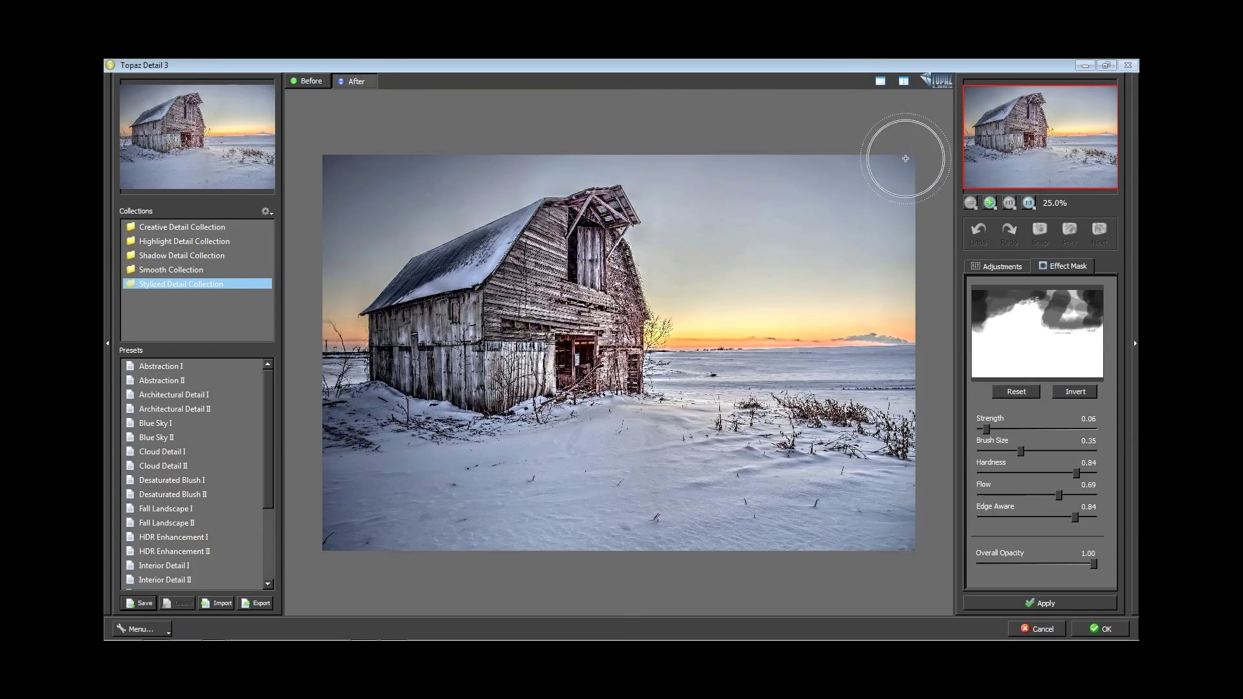
pyautogui.click(314, 84)
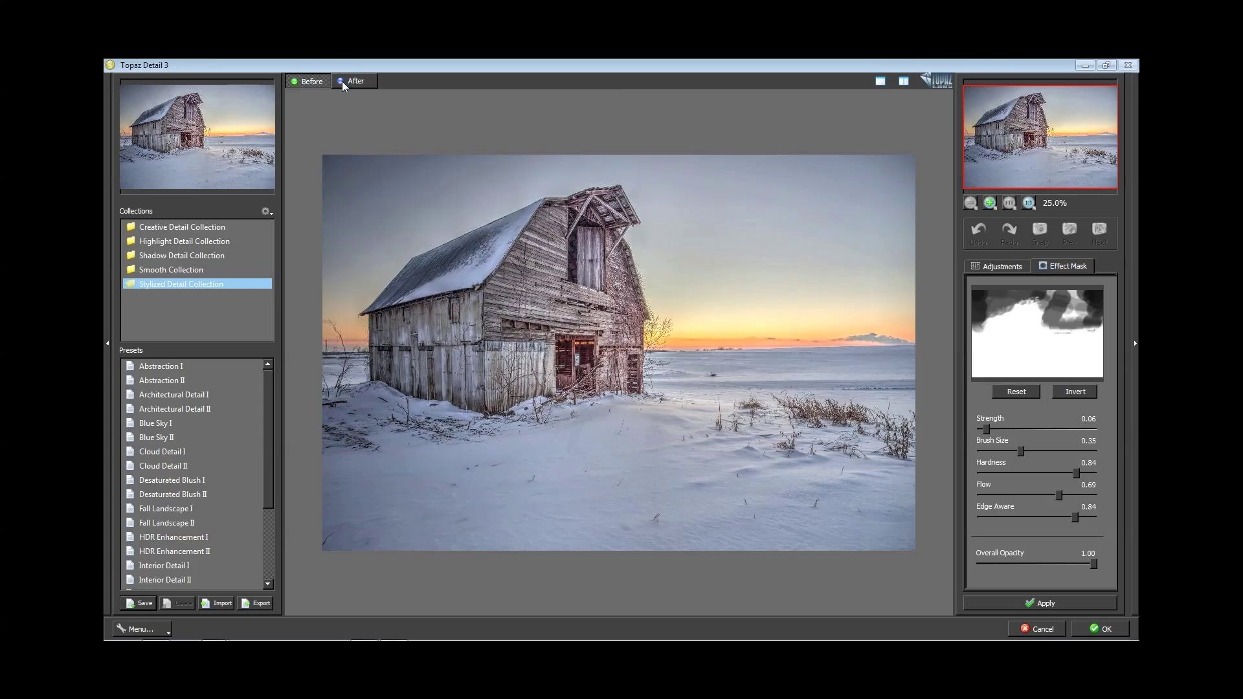
pyautogui.click(343, 83)
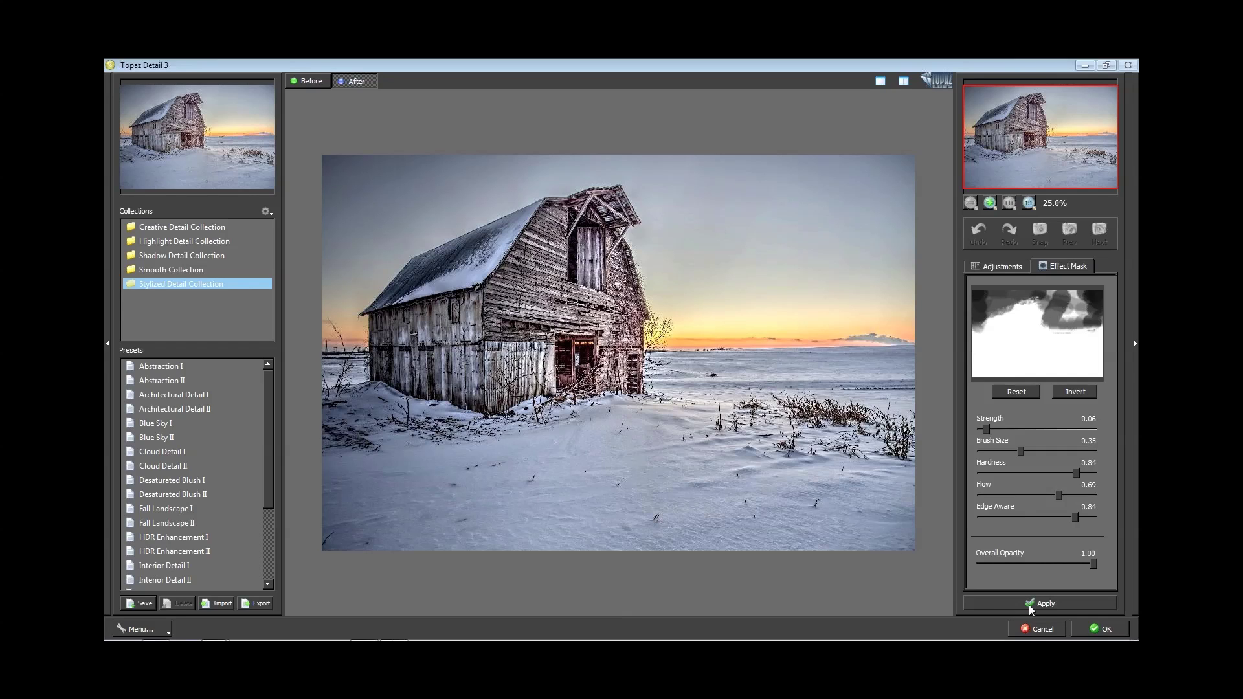
# Step: Accept the Detail 3 effect on the barn and close Example 6 Tone Compression Darks.jpg without saving
pyautogui.click(1087, 628)
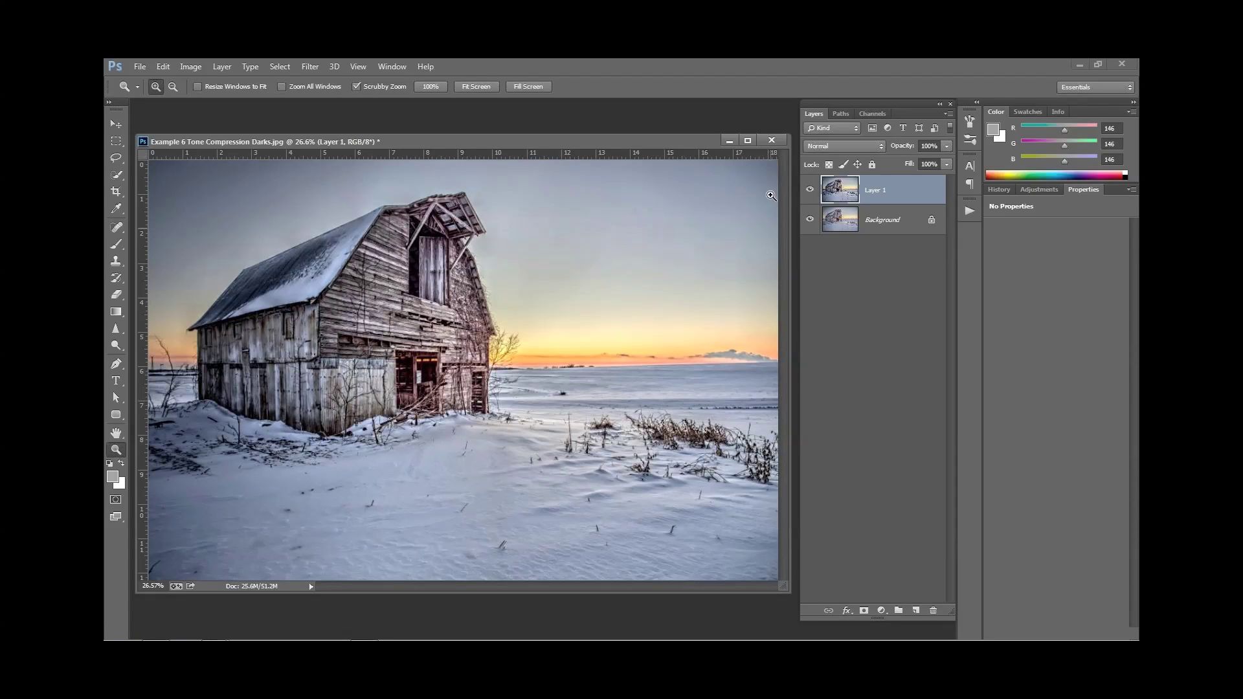
pyautogui.click(771, 139)
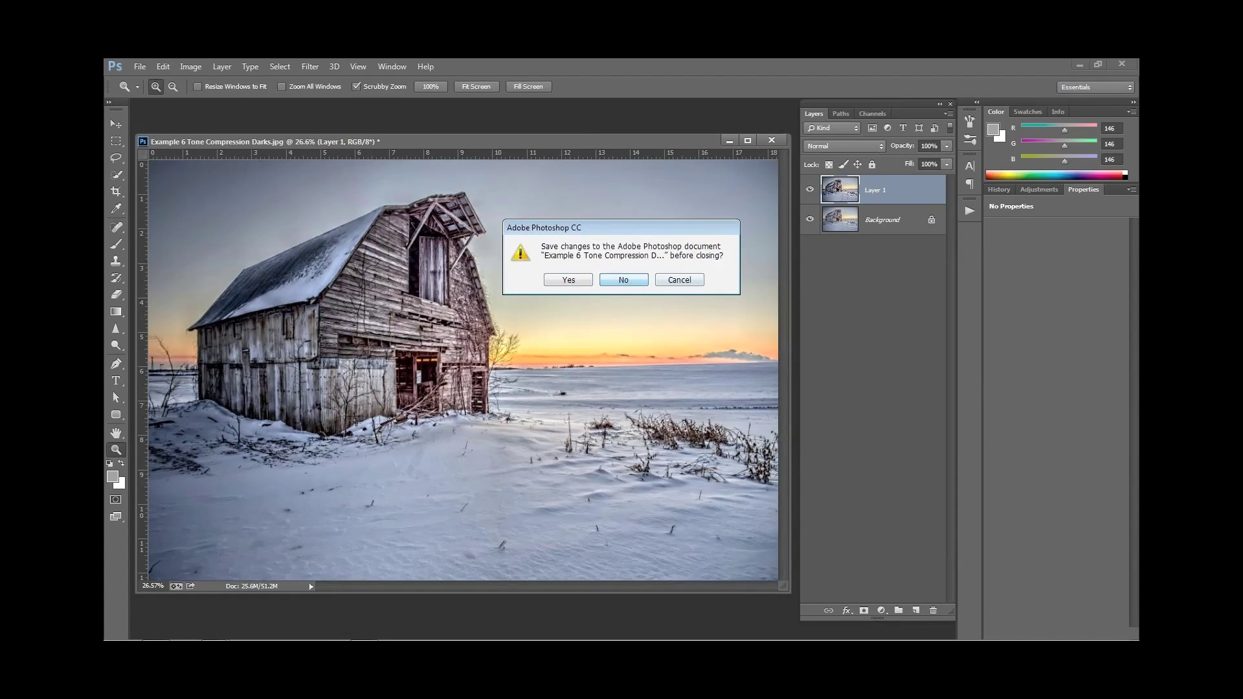
pyautogui.click(633, 279)
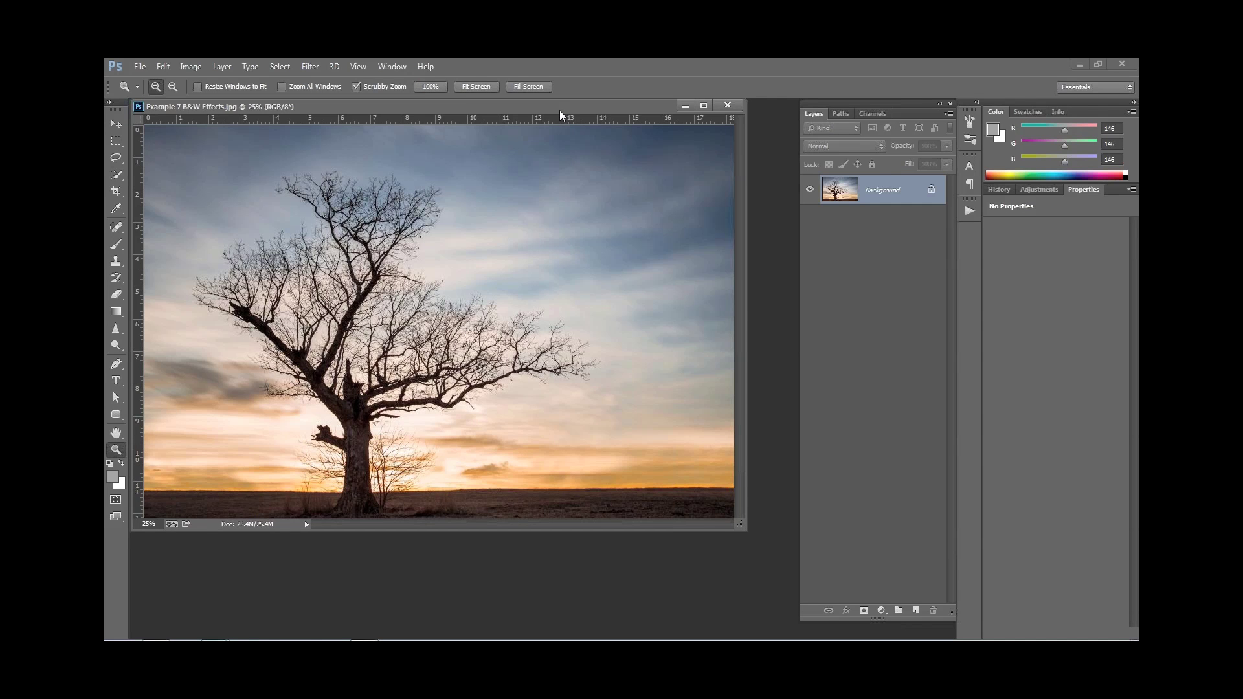
# Step: Duplicate the background layer of Example 7 B&W Effects.jpg and open the copy in Topaz B&W Effects 2
pyautogui.moveTo(559, 111); pyautogui.dragTo(577, 136)
pyautogui.hotkey('ctrl', 'j')
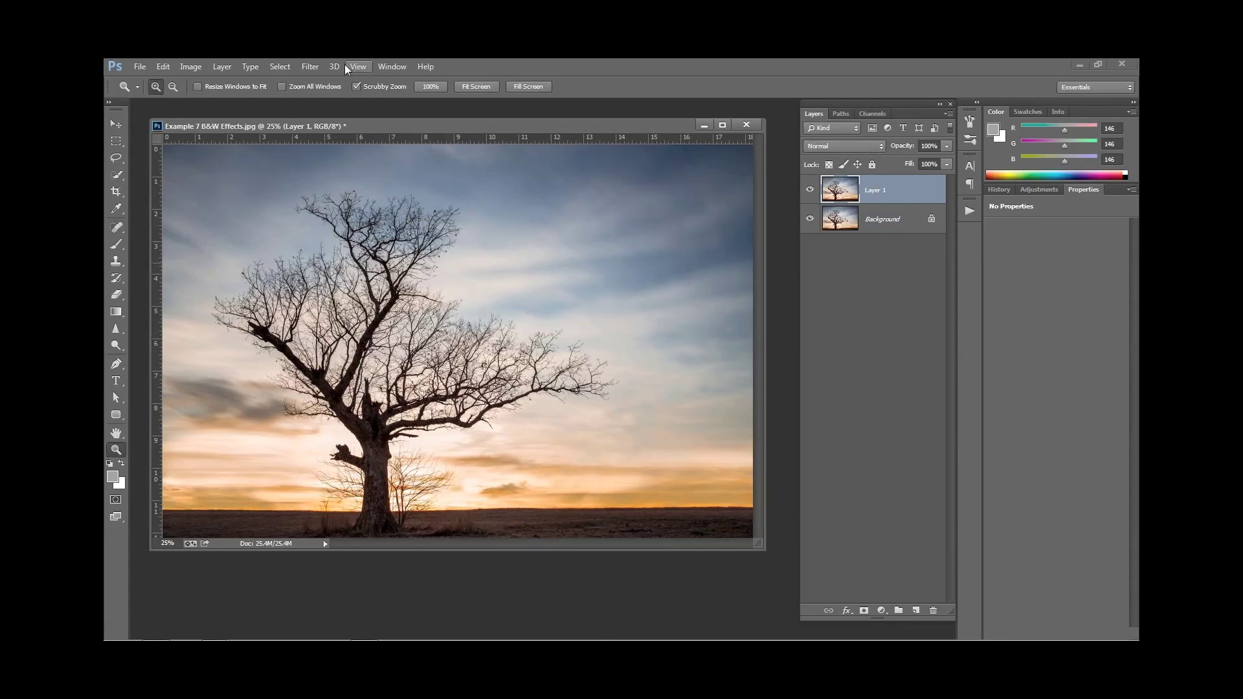
pyautogui.click(313, 63)
pyautogui.moveTo(344, 364)
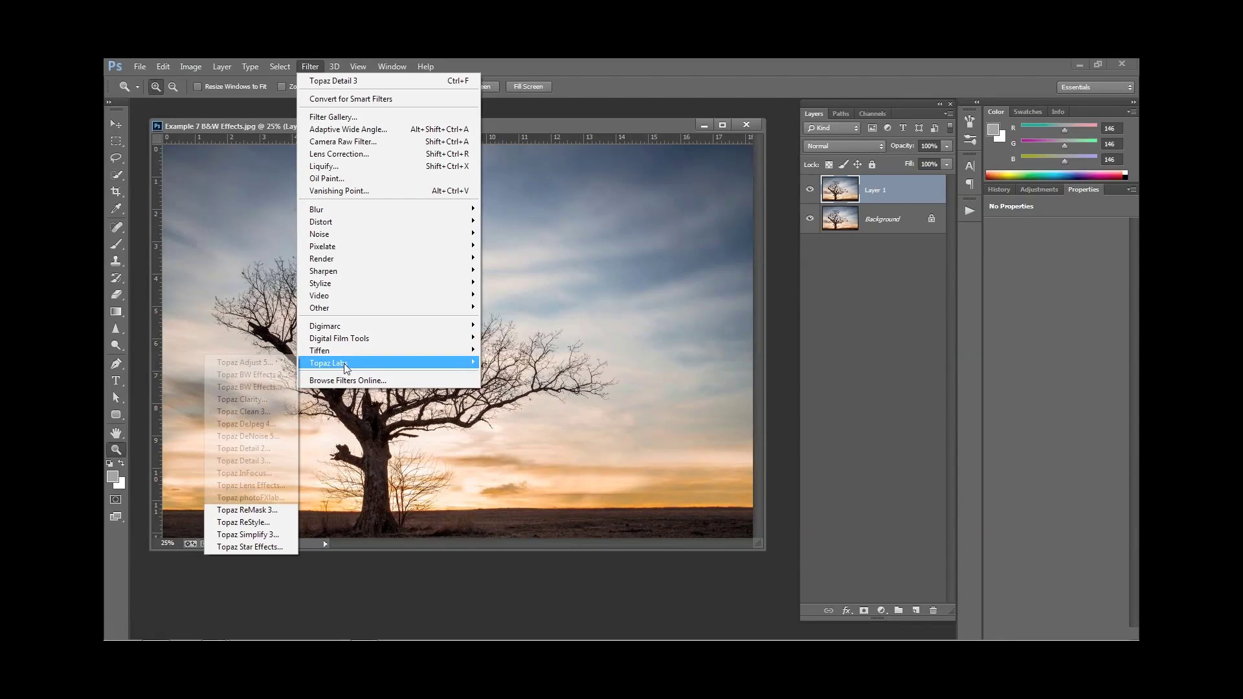
pyautogui.click(276, 374)
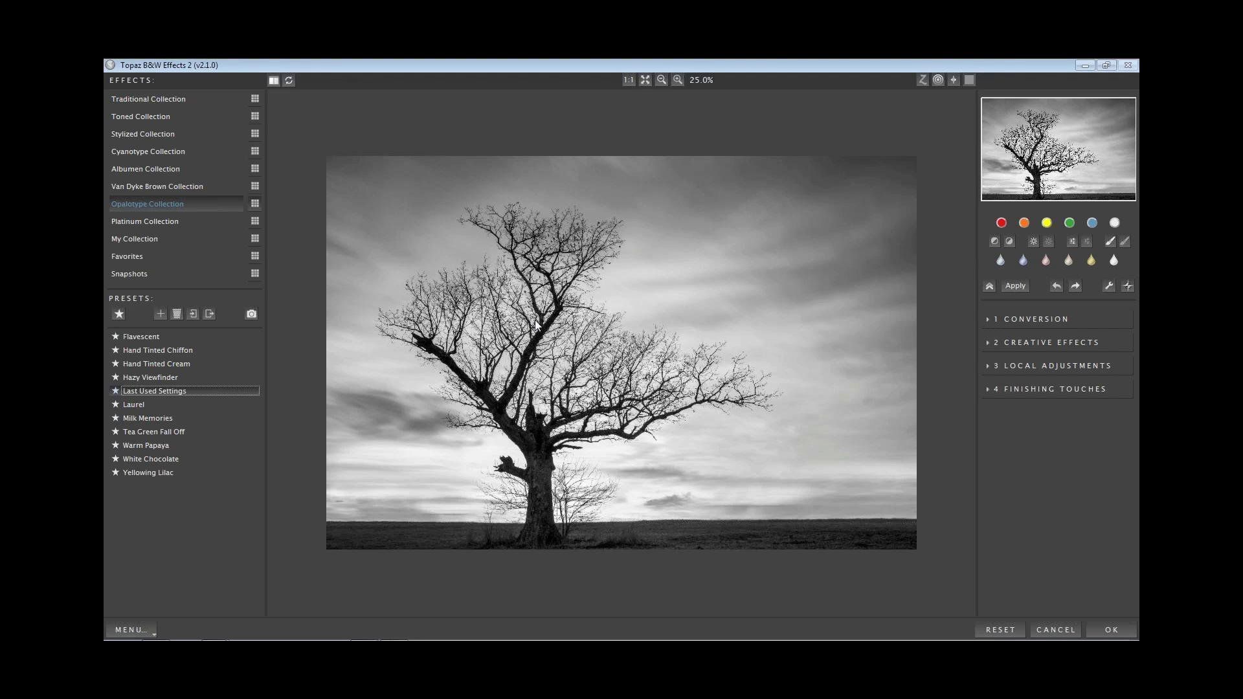
# Step: In Basic Exposure, set Contrast to 0.33, Brightness to 0.07 and Boost Blacks to 0.13, and lower Boost Whites below zero
pyautogui.click(999, 321)
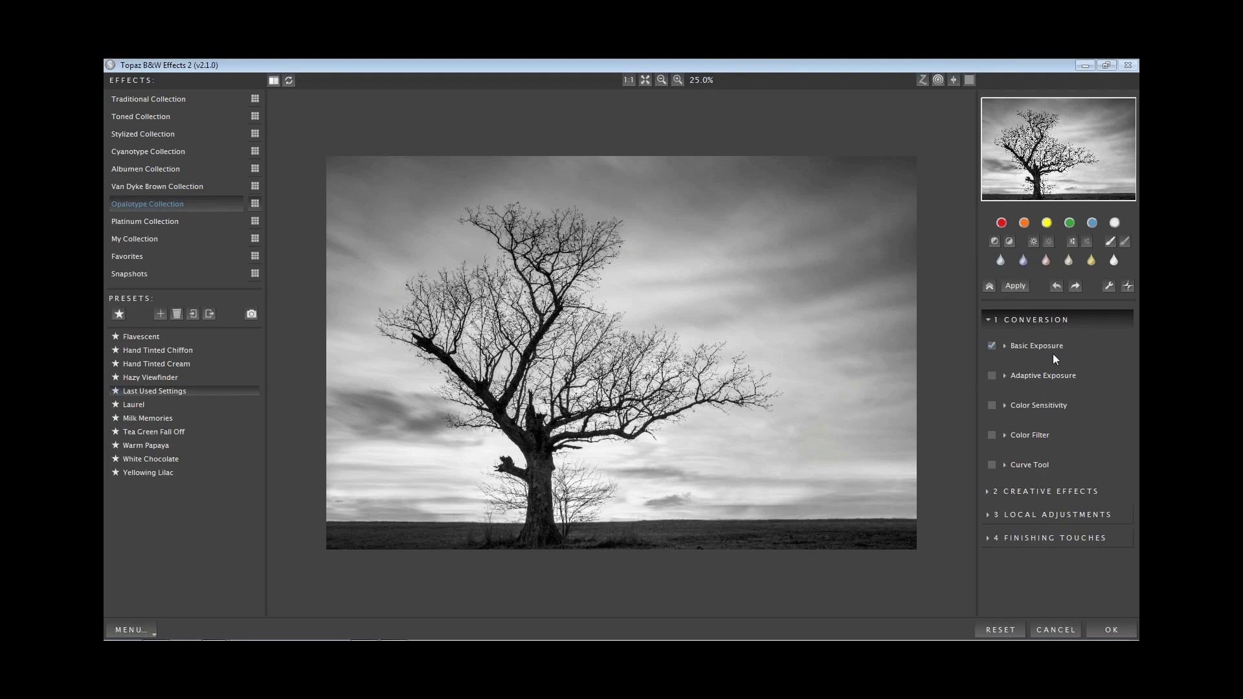
pyautogui.click(1008, 344)
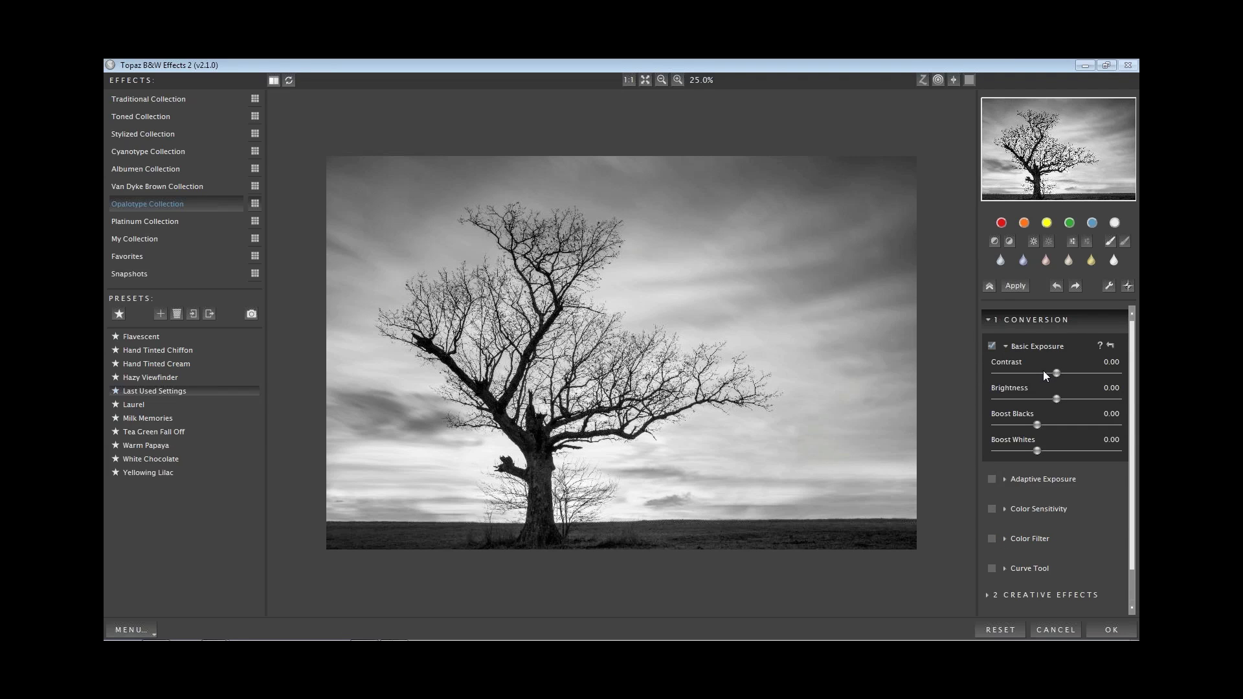
pyautogui.moveTo(1069, 375); pyautogui.dragTo(1081, 374)
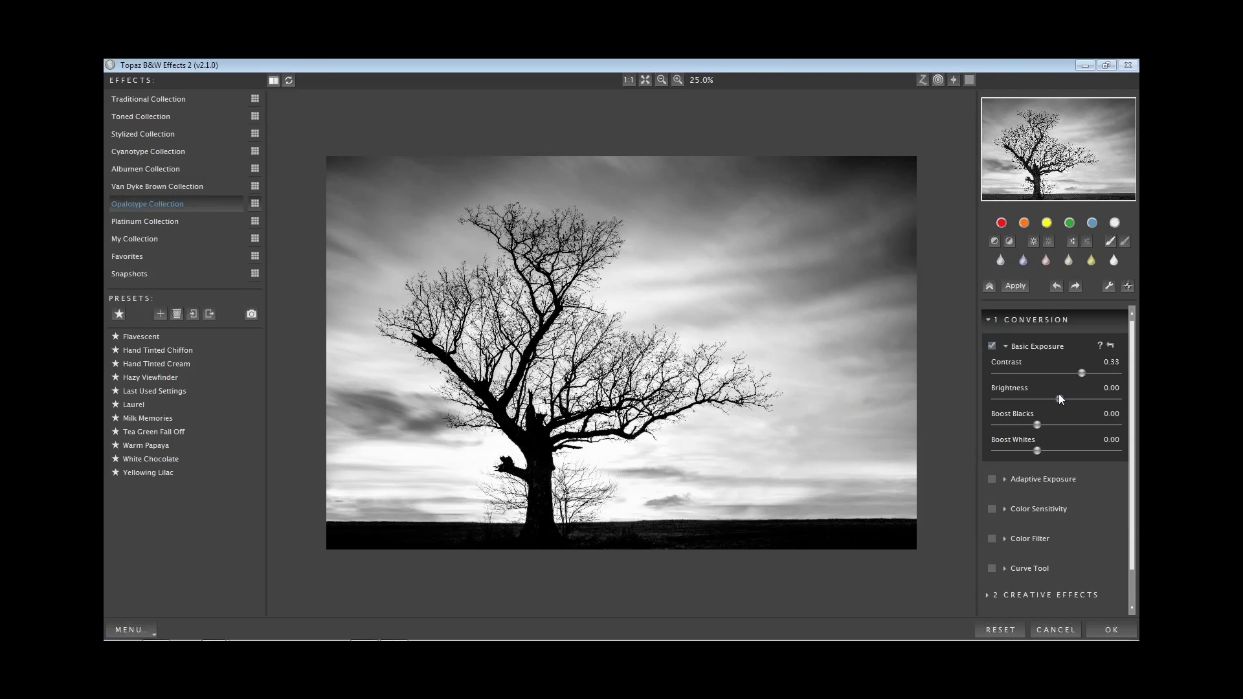
pyautogui.moveTo(1070, 400); pyautogui.dragTo(1066, 397)
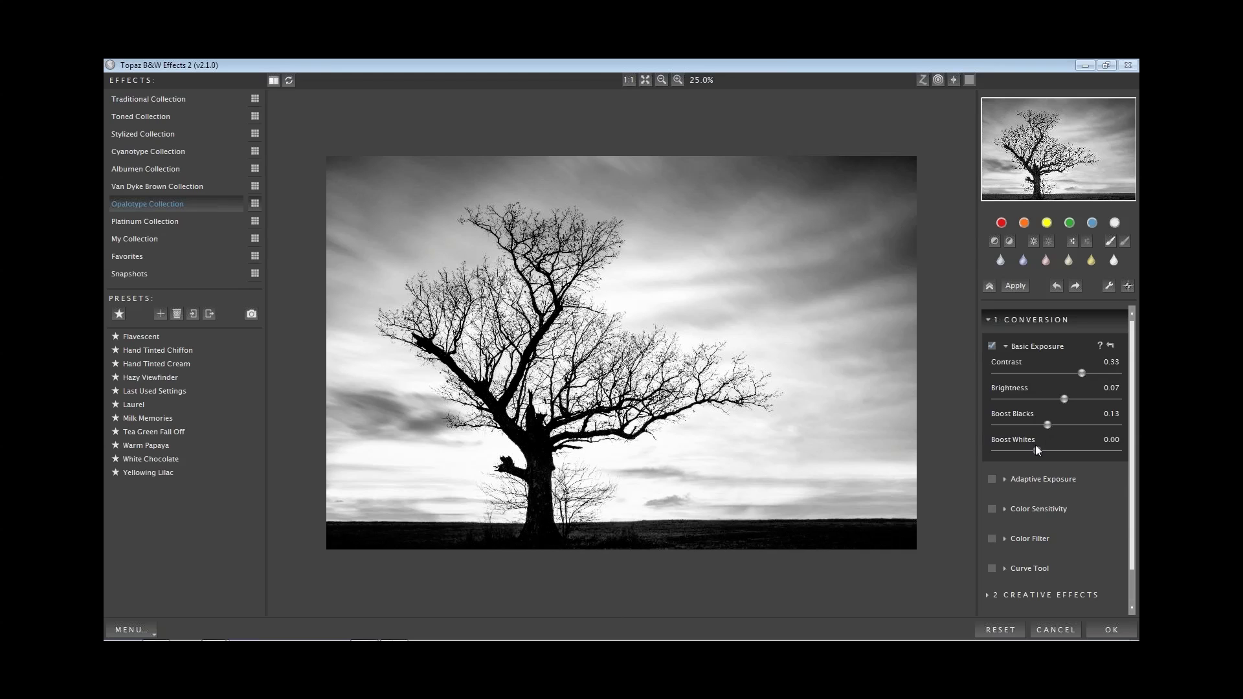
pyautogui.moveTo(1034, 449); pyautogui.dragTo(1023, 449)
pyautogui.click(997, 324)
pyautogui.click(1009, 341)
pyautogui.click(1007, 324)
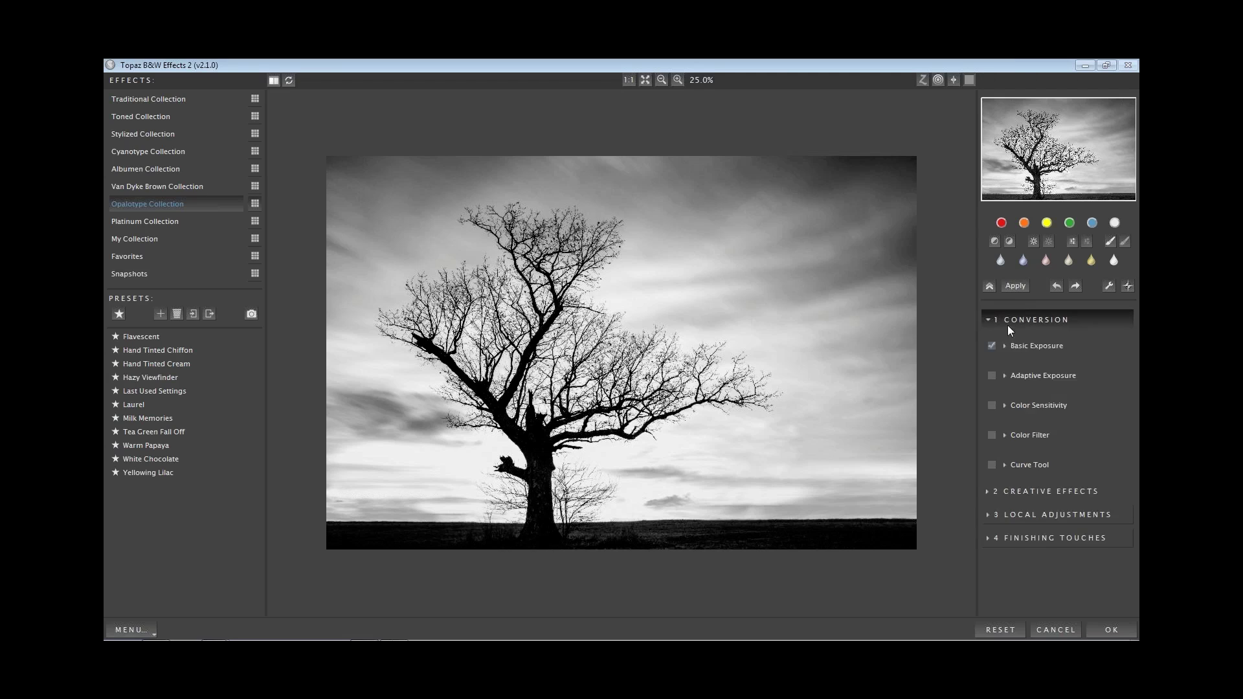
# Step: Set Adaptive Exposure to 0.73, Protect Highlights to 0.08, Protect Shadows to 0.04, Detail to 1.62 and Detail Boost to 0.84
pyautogui.click(1036, 376)
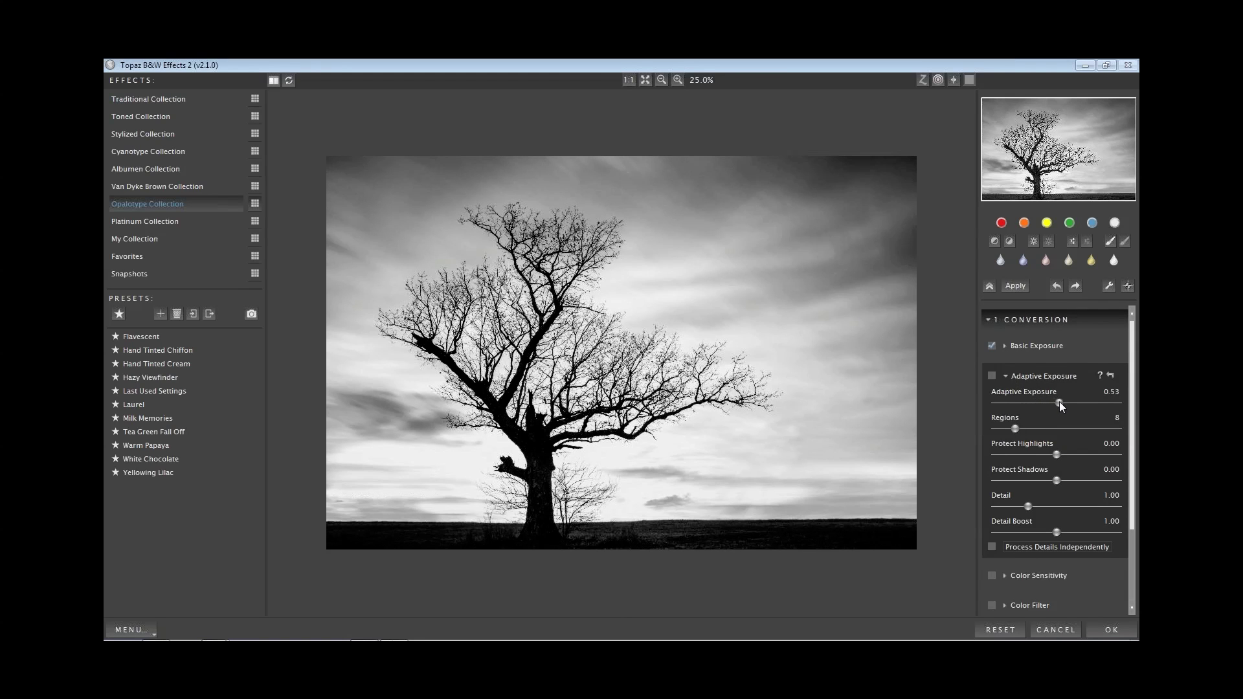
pyautogui.moveTo(1059, 401); pyautogui.dragTo(1073, 402)
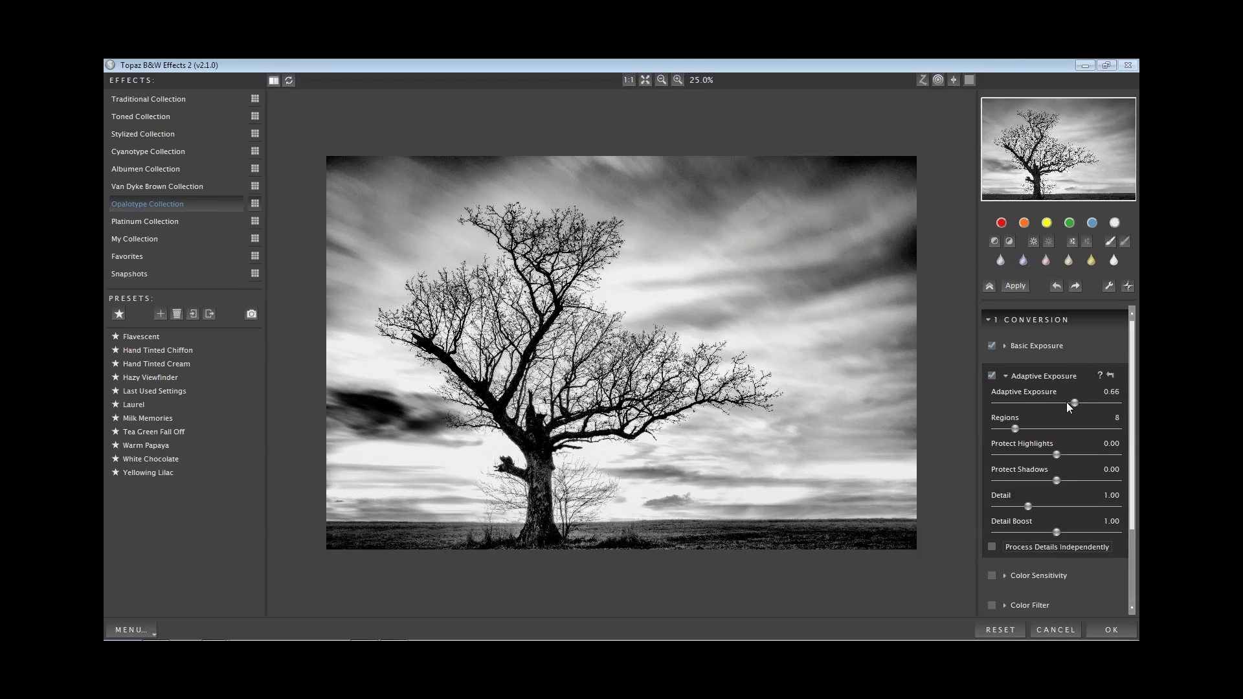
pyautogui.moveTo(1079, 403); pyautogui.dragTo(1083, 402)
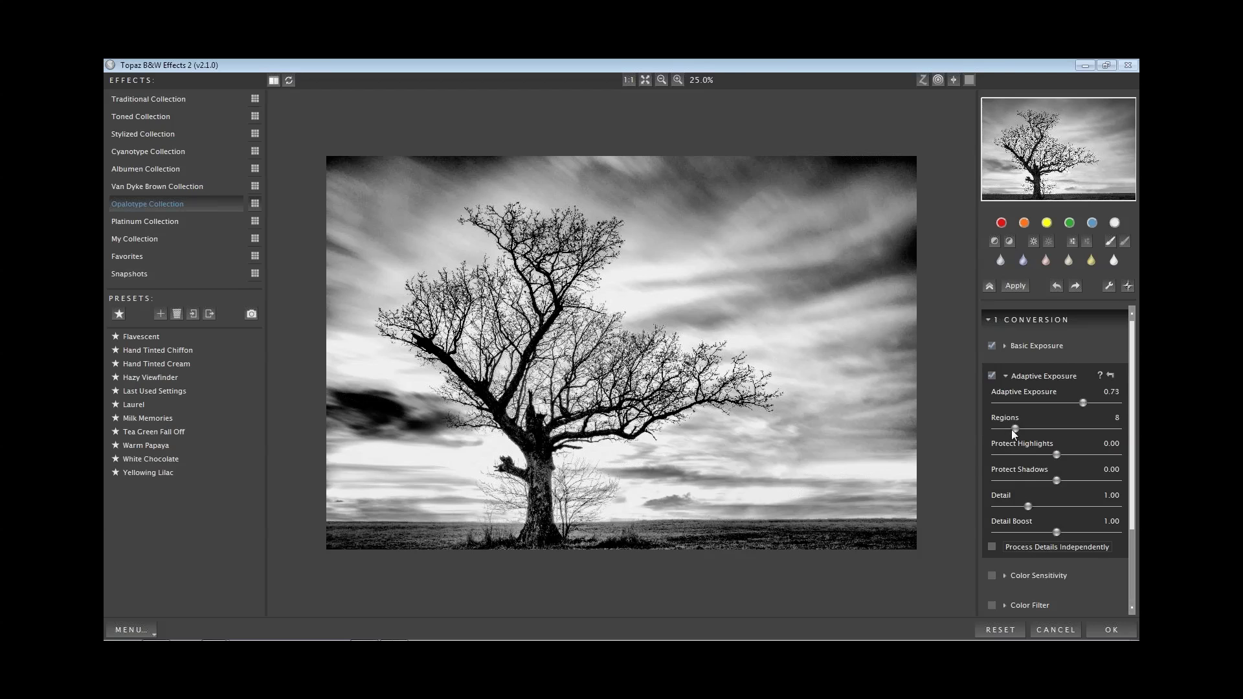
pyautogui.moveTo(1015, 430)
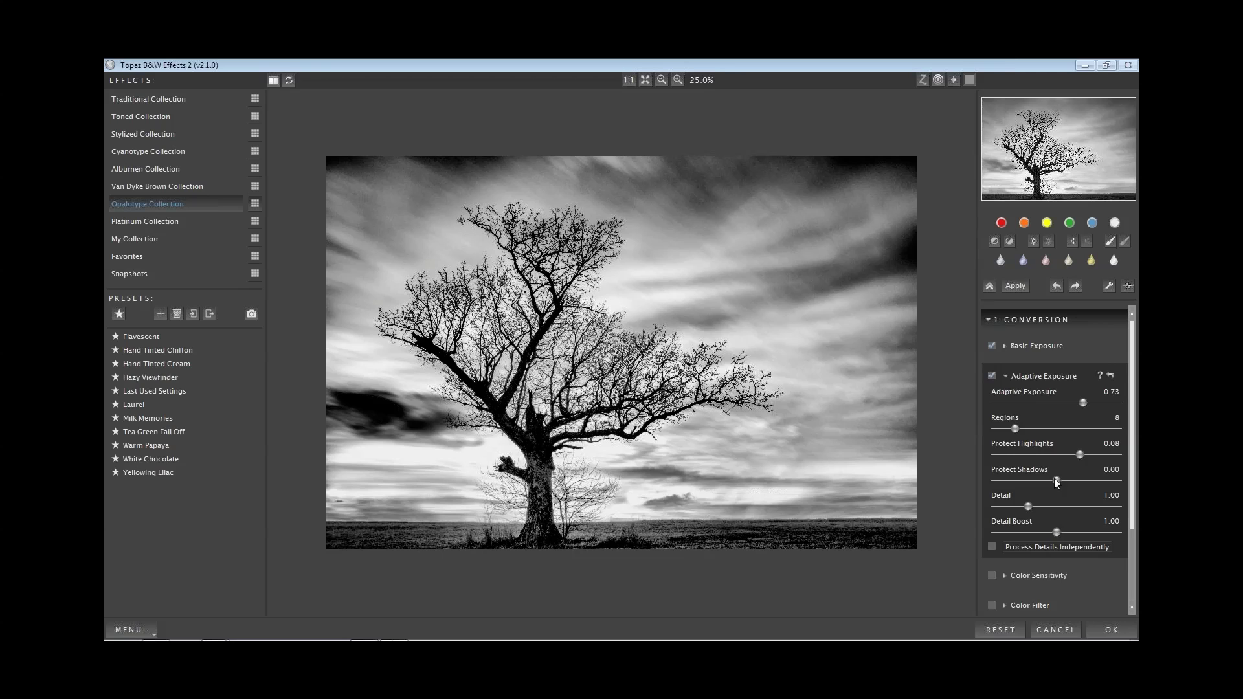
pyautogui.moveTo(1077, 479); pyautogui.dragTo(1039, 506)
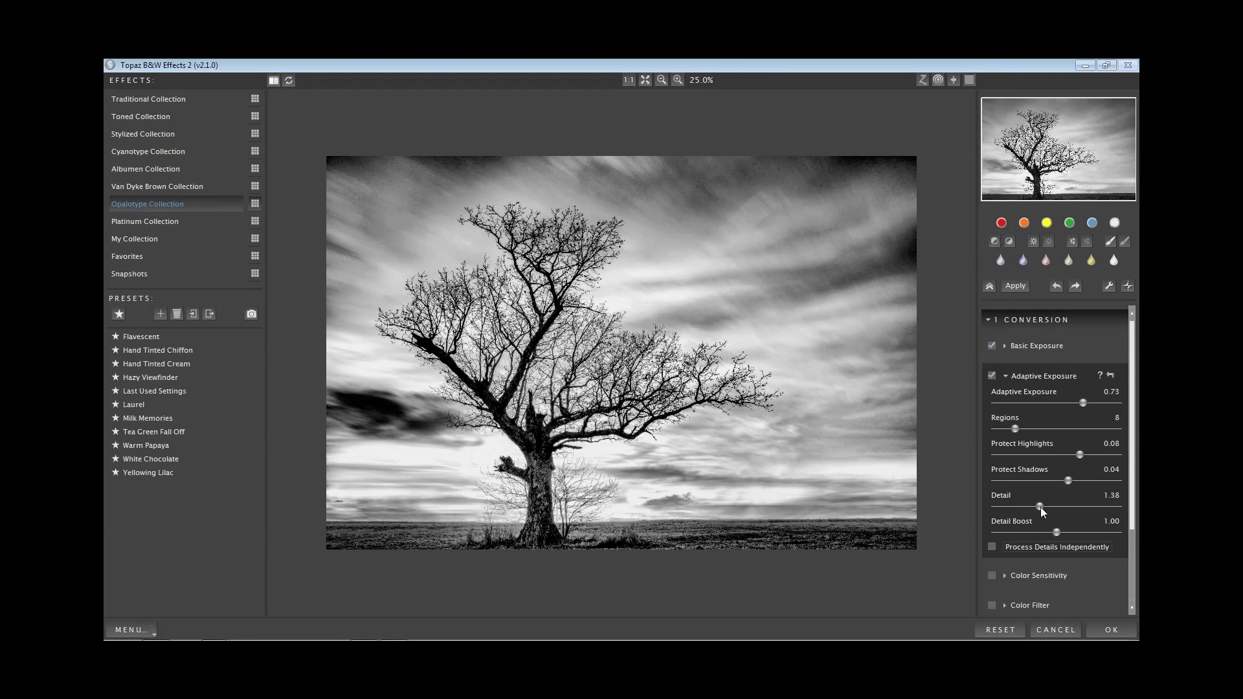
pyautogui.moveTo(1041, 507); pyautogui.dragTo(1041, 507)
pyautogui.moveTo(1056, 532); pyautogui.dragTo(1049, 531)
pyautogui.moveTo(1042, 506); pyautogui.dragTo(1045, 506)
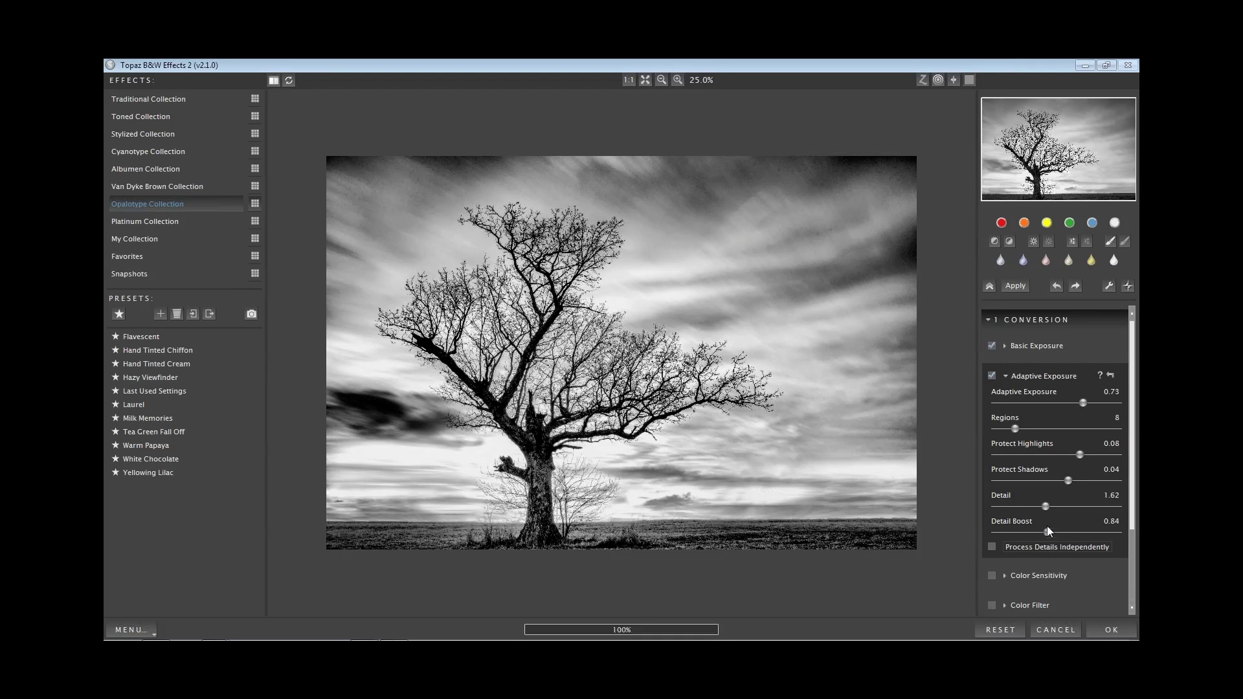
pyautogui.click(1018, 376)
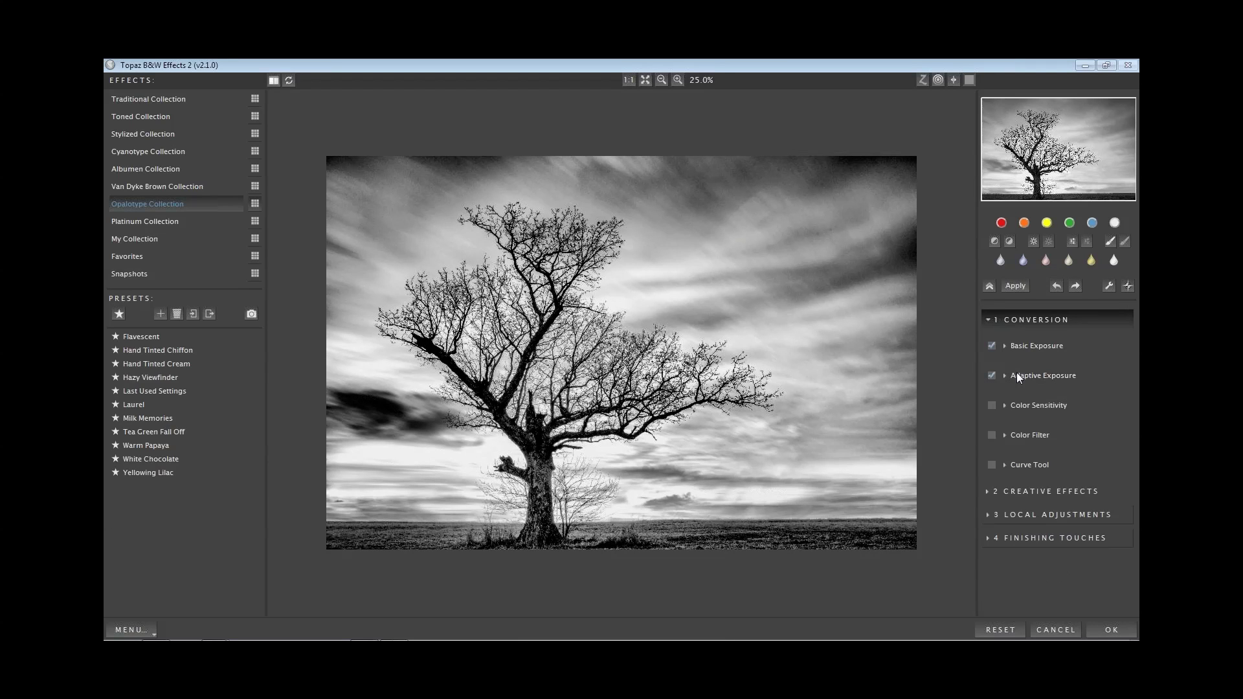
# Step: Enable Color Sensitivity with Red at -1.00 and Yellow at -0.88, lower Green and Blue, and accept the black-and-white effect
pyautogui.click(1021, 405)
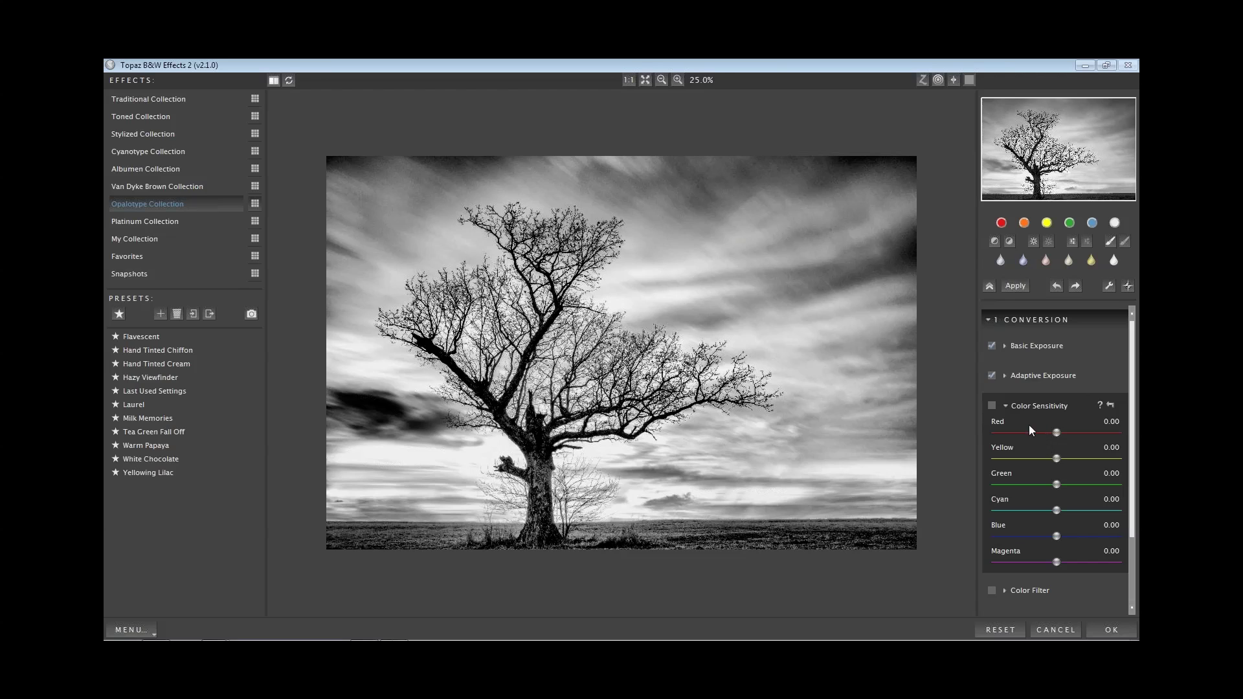
pyautogui.click(992, 404)
pyautogui.moveTo(1056, 432); pyautogui.dragTo(997, 434)
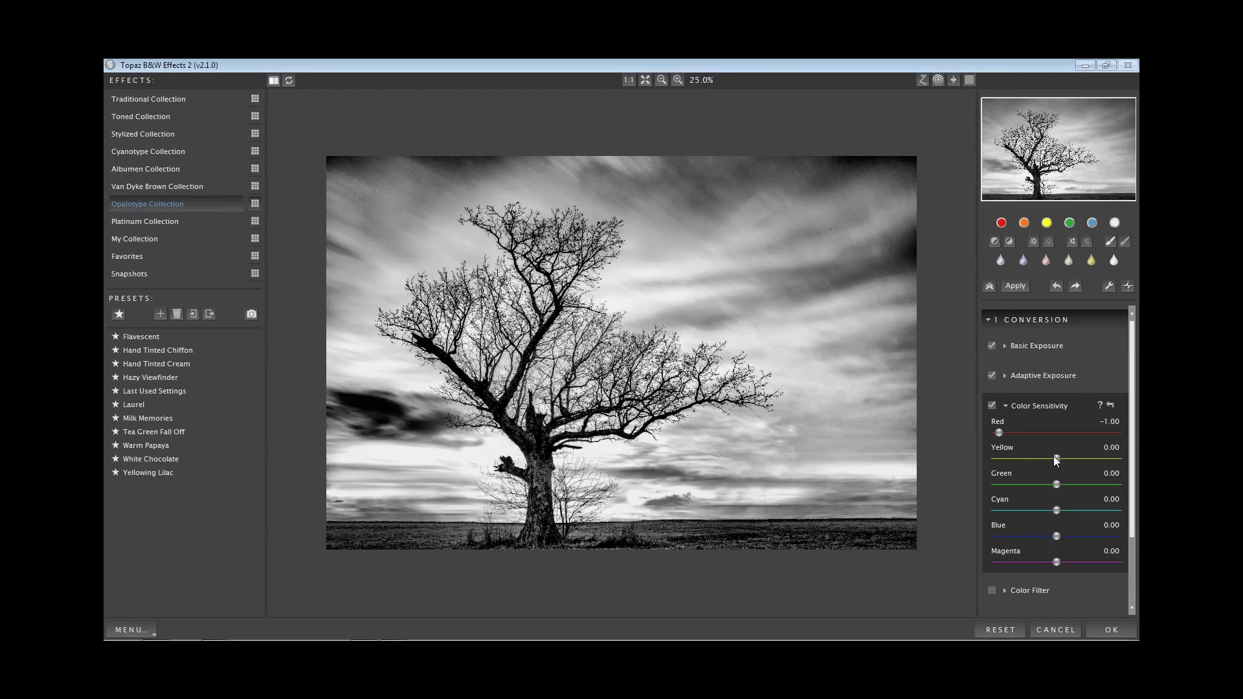
pyautogui.moveTo(1025, 457); pyautogui.dragTo(1006, 457)
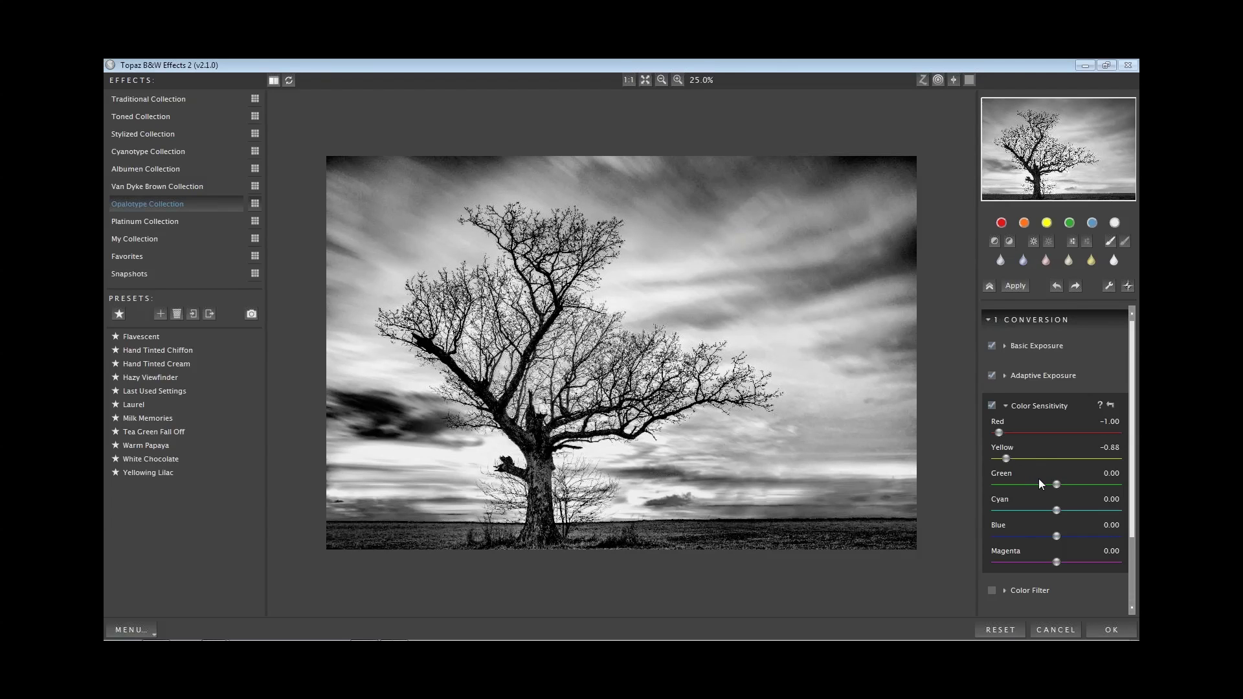
pyautogui.moveTo(1046, 482); pyautogui.dragTo(989, 484)
pyautogui.moveTo(1057, 510); pyautogui.dragTo(1056, 537)
pyautogui.moveTo(1034, 537); pyautogui.dragTo(966, 547)
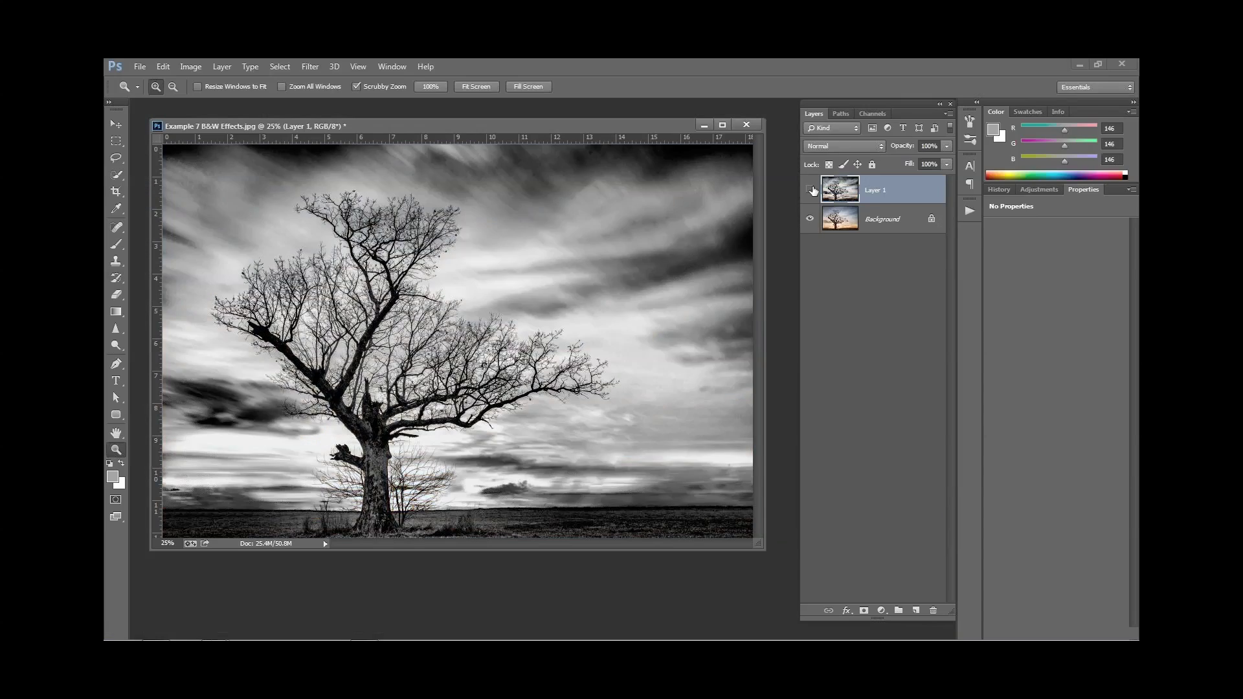
# Step: Set the blend mode of the black-and-white layer to Luminosity and compare the result with the original photo
pyautogui.click(809, 188)
pyautogui.click(809, 188)
pyautogui.click(837, 147)
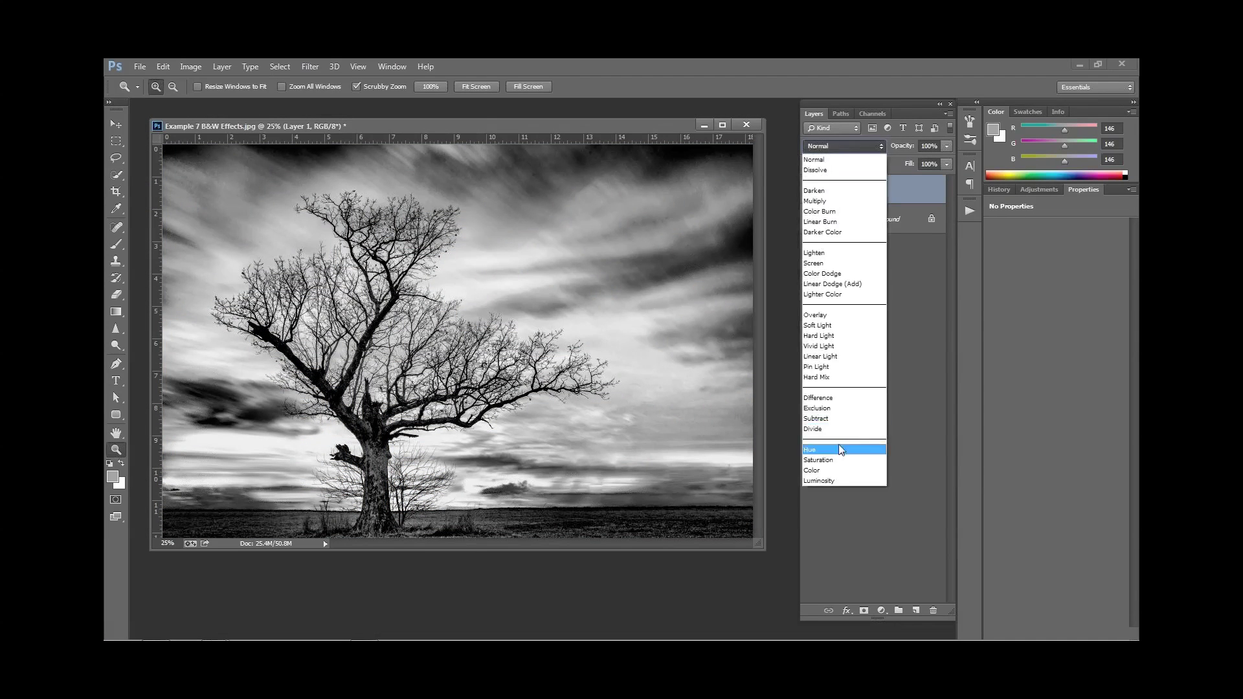
pyautogui.click(836, 484)
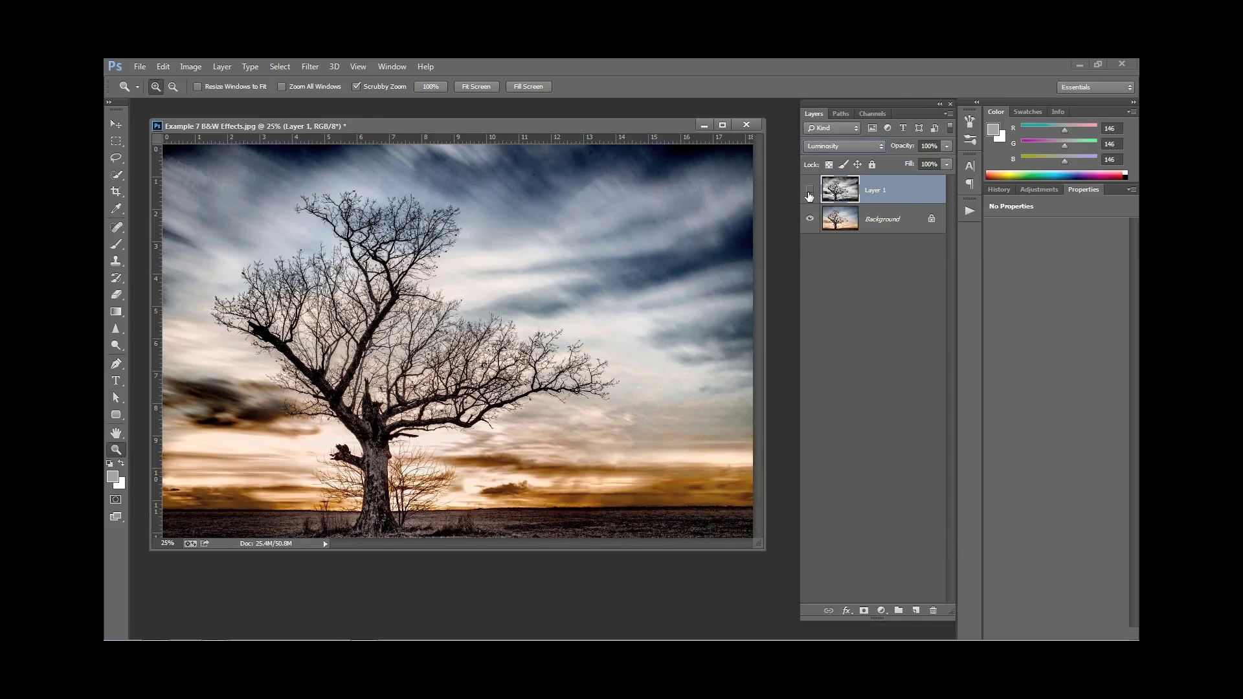
pyautogui.click(809, 189)
pyautogui.click(810, 189)
# Step: Reduce the Luminosity layer's opacity to 51% and compare the photo with and without it
pyautogui.click(946, 146)
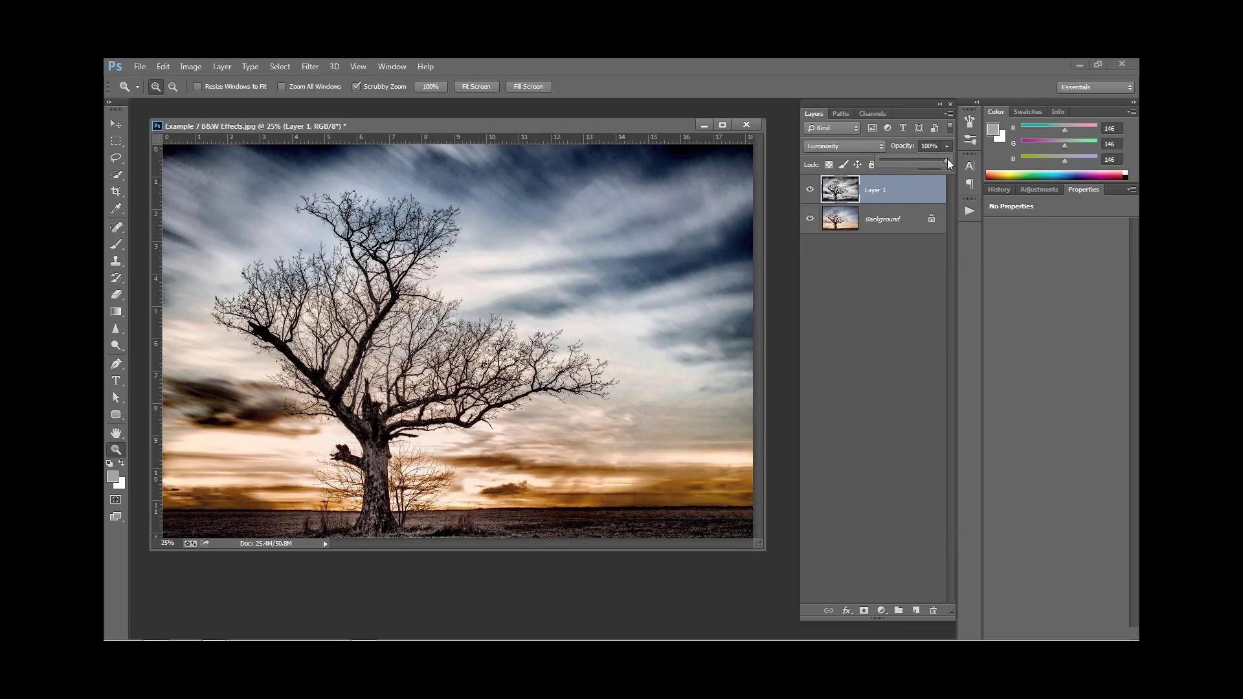
pyautogui.moveTo(947, 160); pyautogui.dragTo(921, 163)
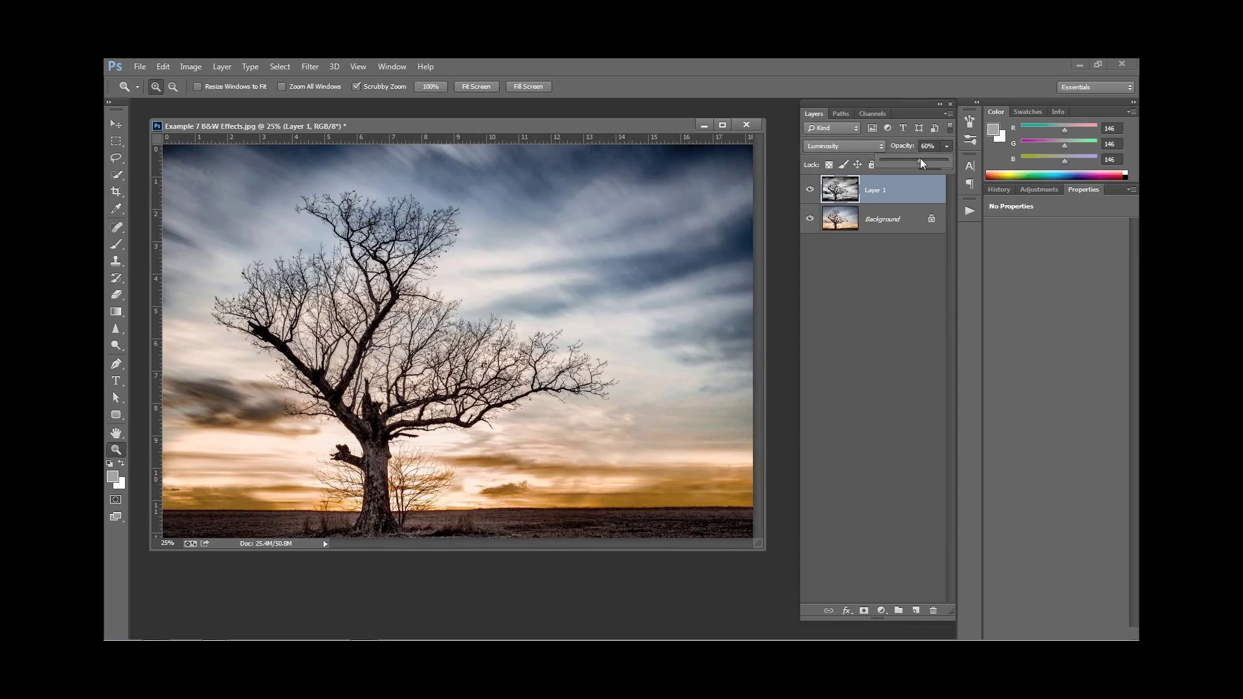
pyautogui.moveTo(922, 163); pyautogui.dragTo(915, 162)
pyautogui.click(810, 191)
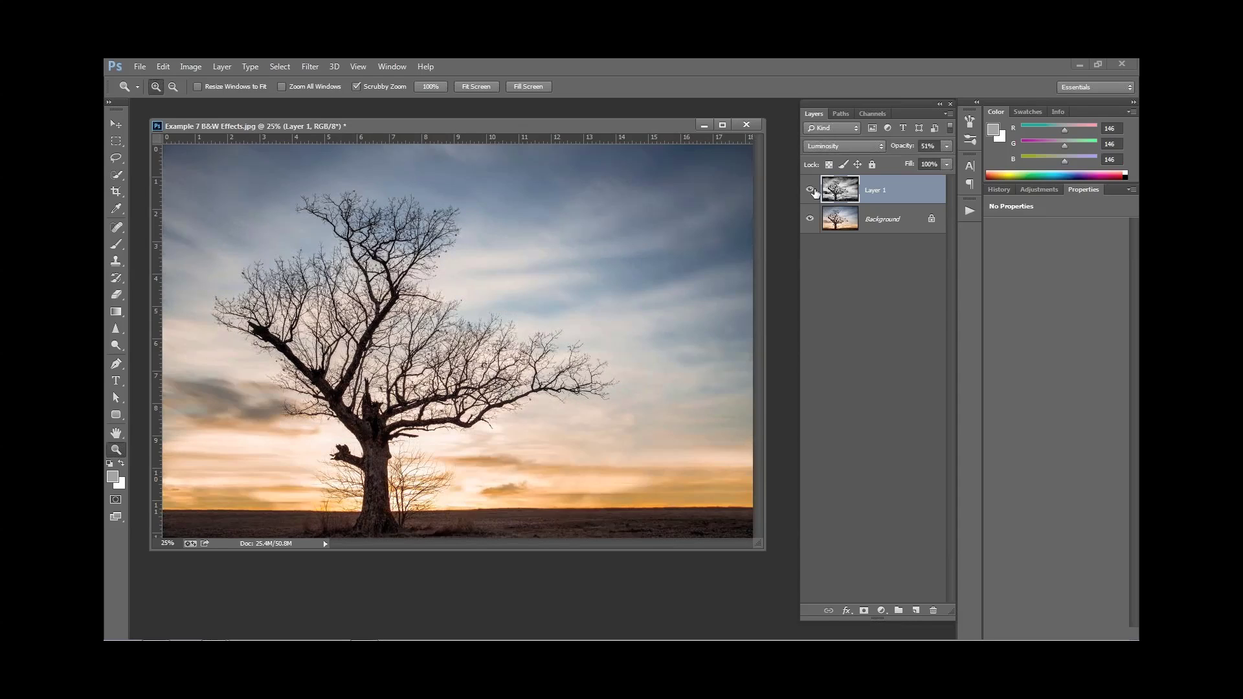
pyautogui.click(810, 190)
pyautogui.click(808, 190)
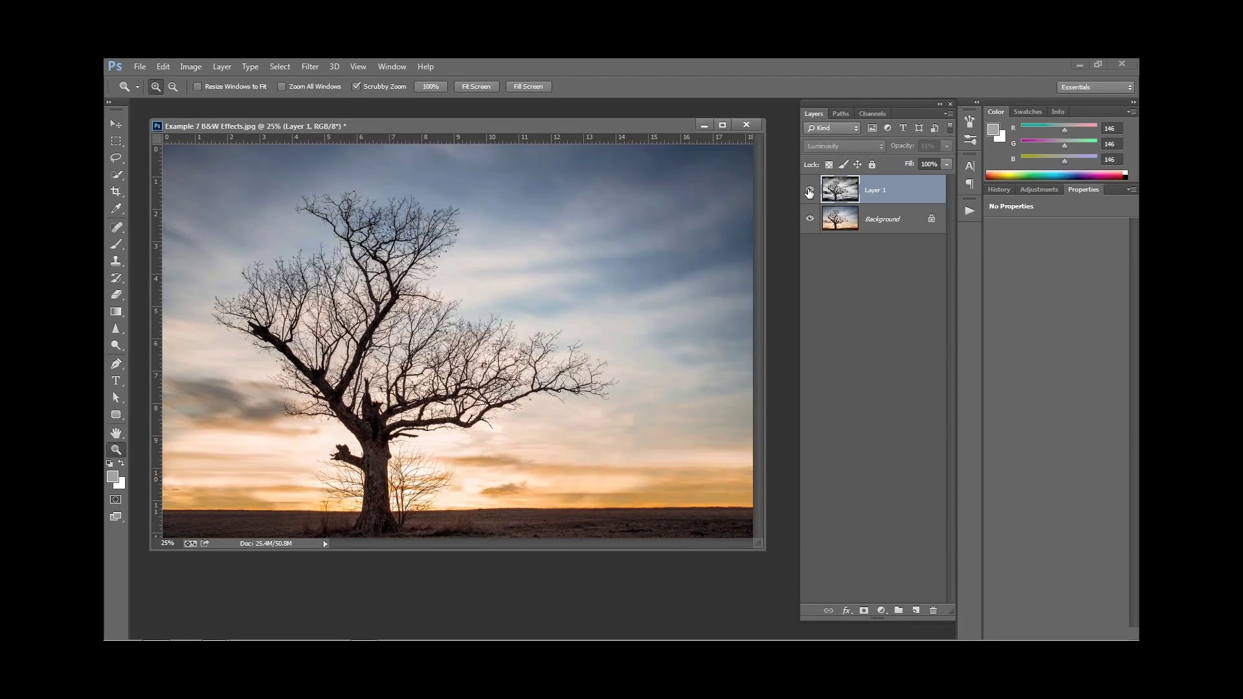
pyautogui.click(808, 191)
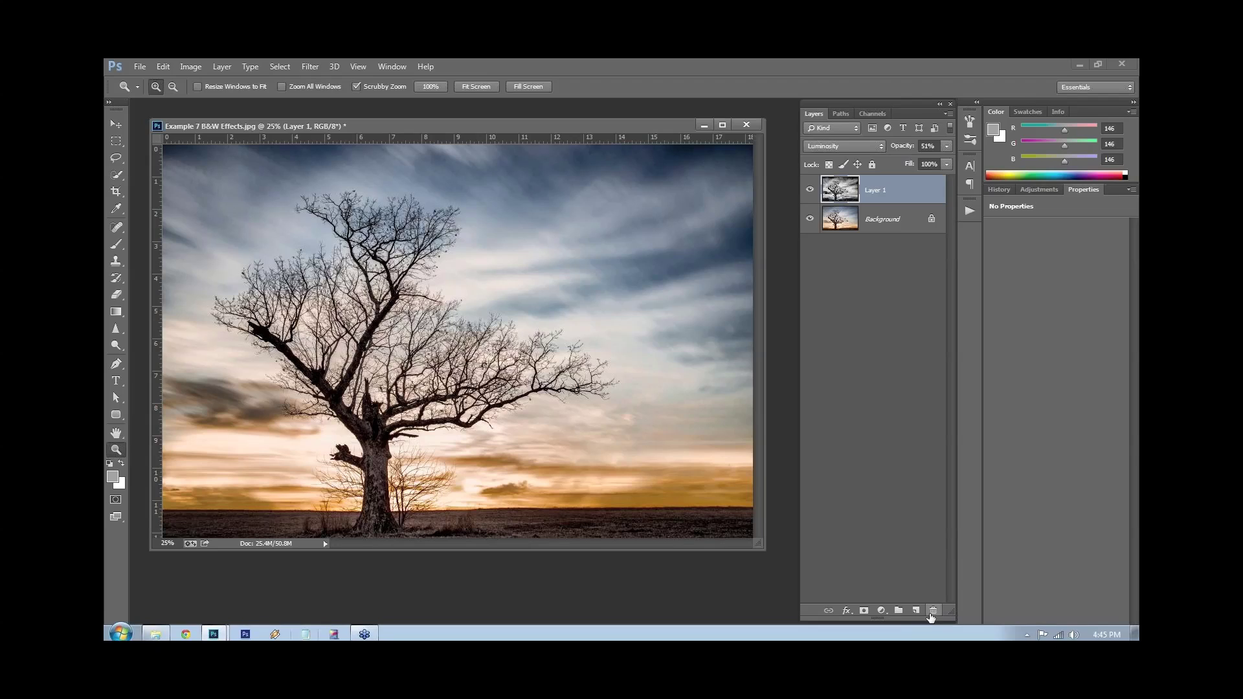
# Step: Add a layer mask to Layer 1 and paint it black over the ground and the lower tree trunk
pyautogui.click(863, 610)
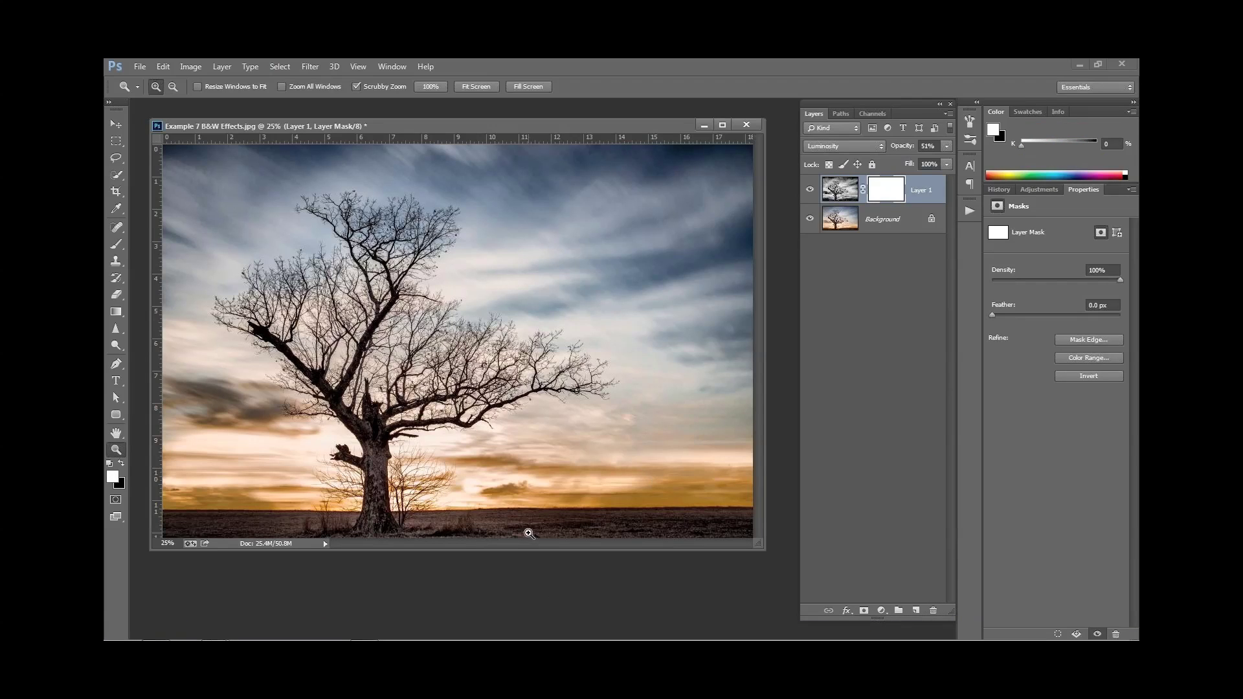
pyautogui.press('b')
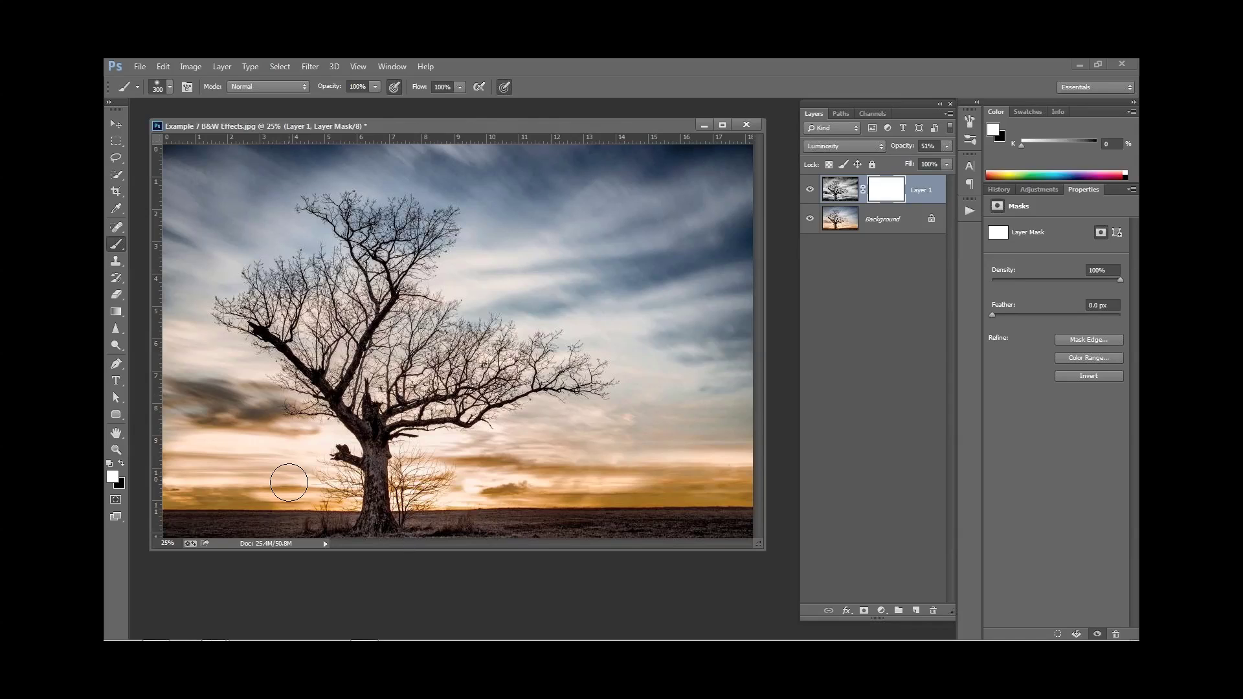
pyautogui.press('x')
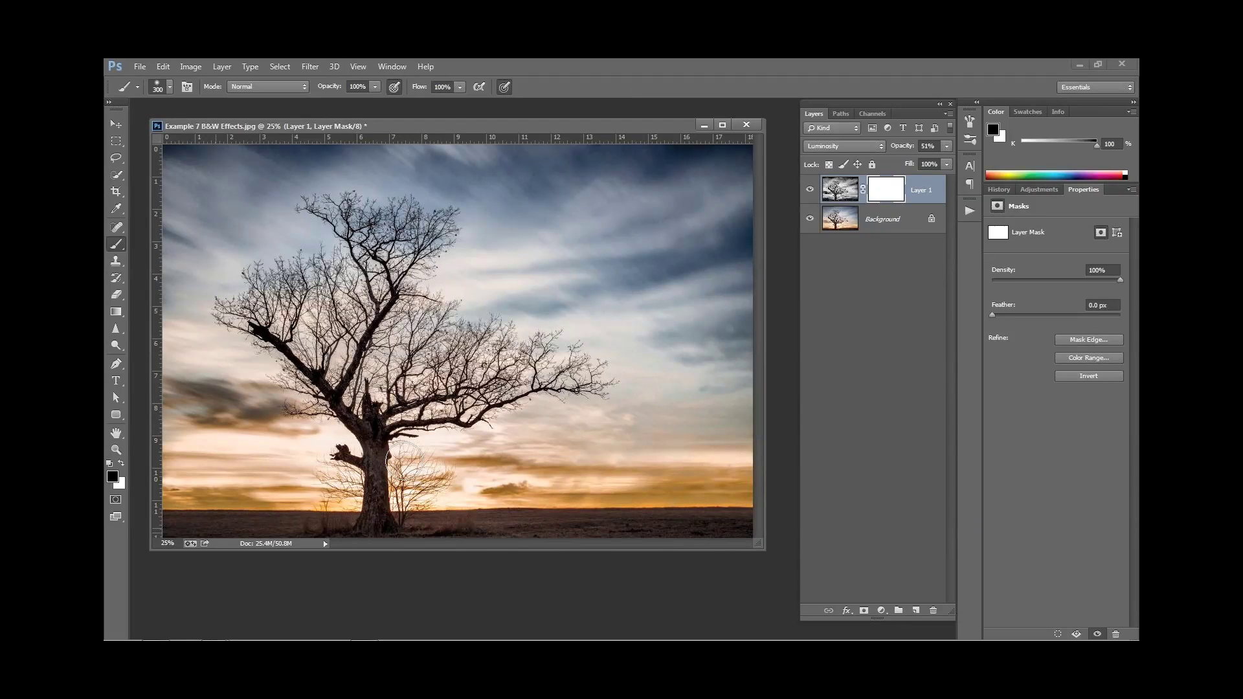
pyautogui.moveTo(414, 452); pyautogui.dragTo(424, 461)
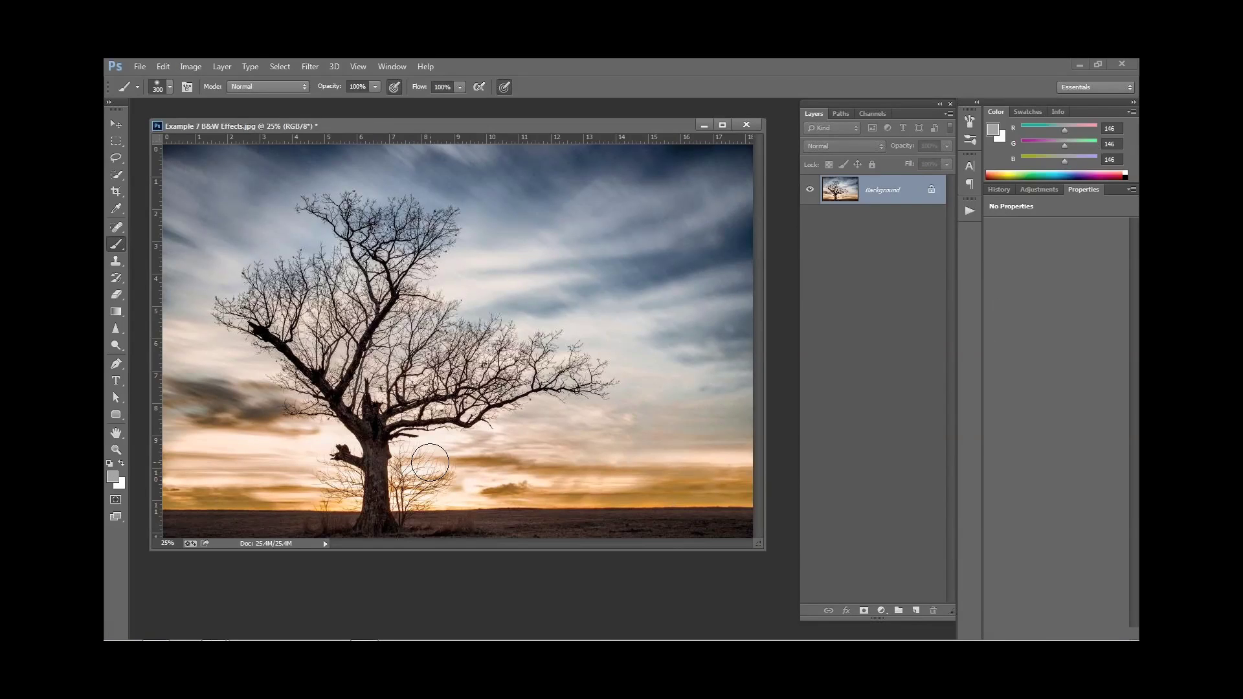
# Step: Undo the flattening, stamp the visible layers onto a new top layer, and check it with the layers below hidden and shown
pyautogui.hotkey('ctrl', 'z')
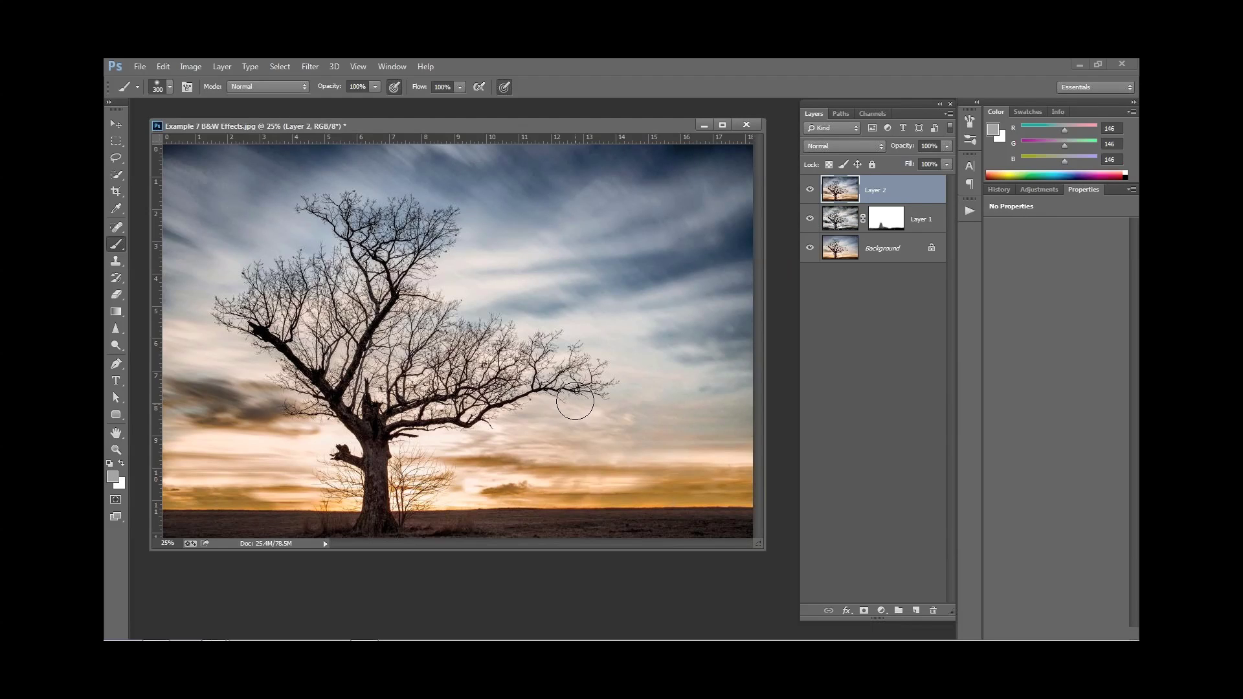
pyautogui.click(809, 219)
pyautogui.click(810, 248)
pyautogui.click(811, 220)
pyautogui.click(814, 248)
# Step: Open the stamped layer in Topaz ReStyle and apply the Saffron Sunset preset
pyautogui.click(307, 70)
pyautogui.moveTo(337, 371)
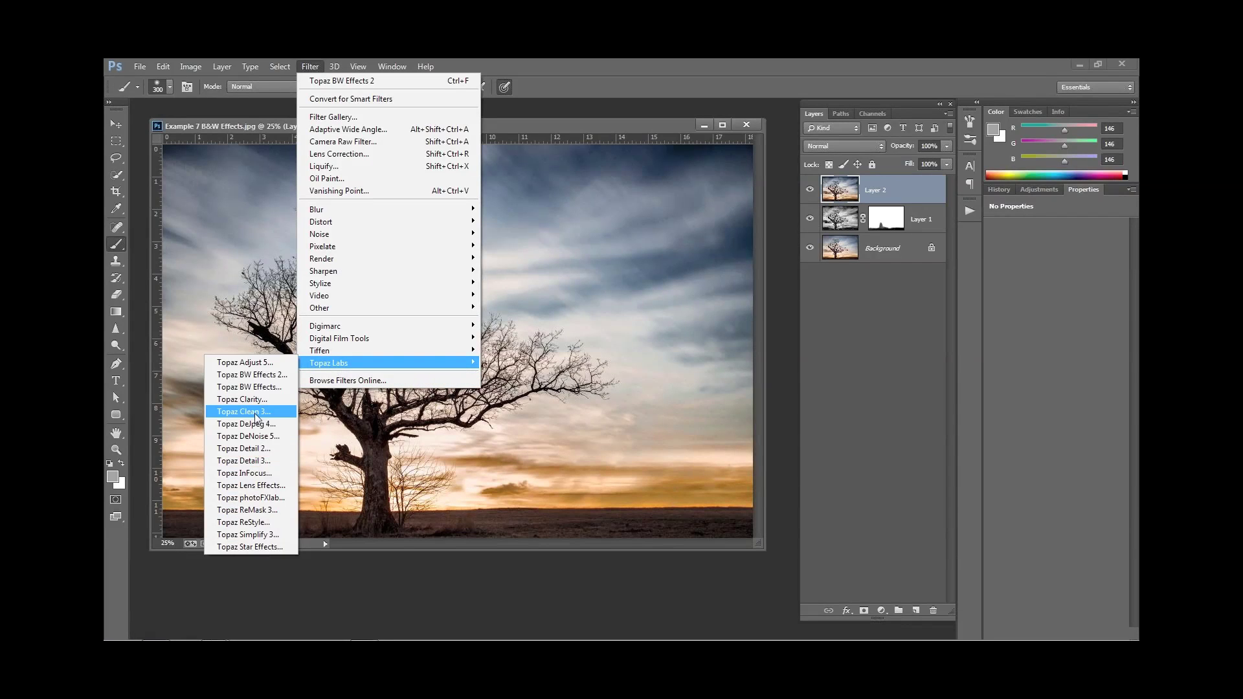
pyautogui.click(234, 523)
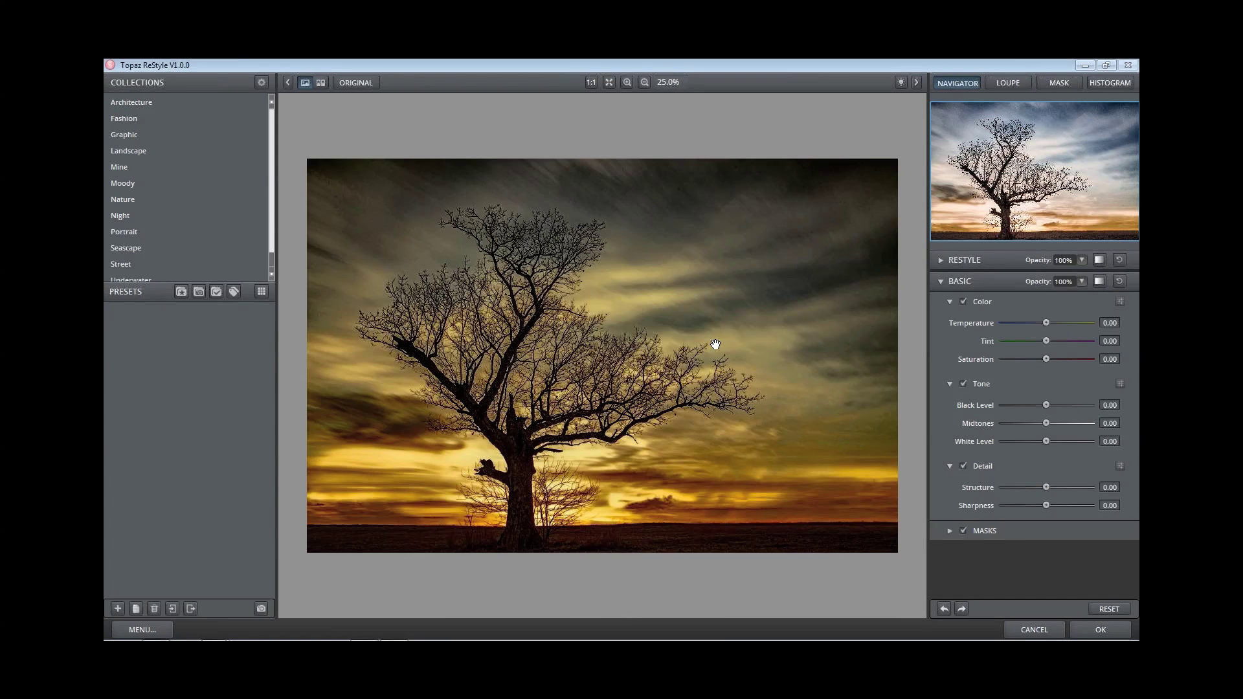
pyautogui.click(185, 293)
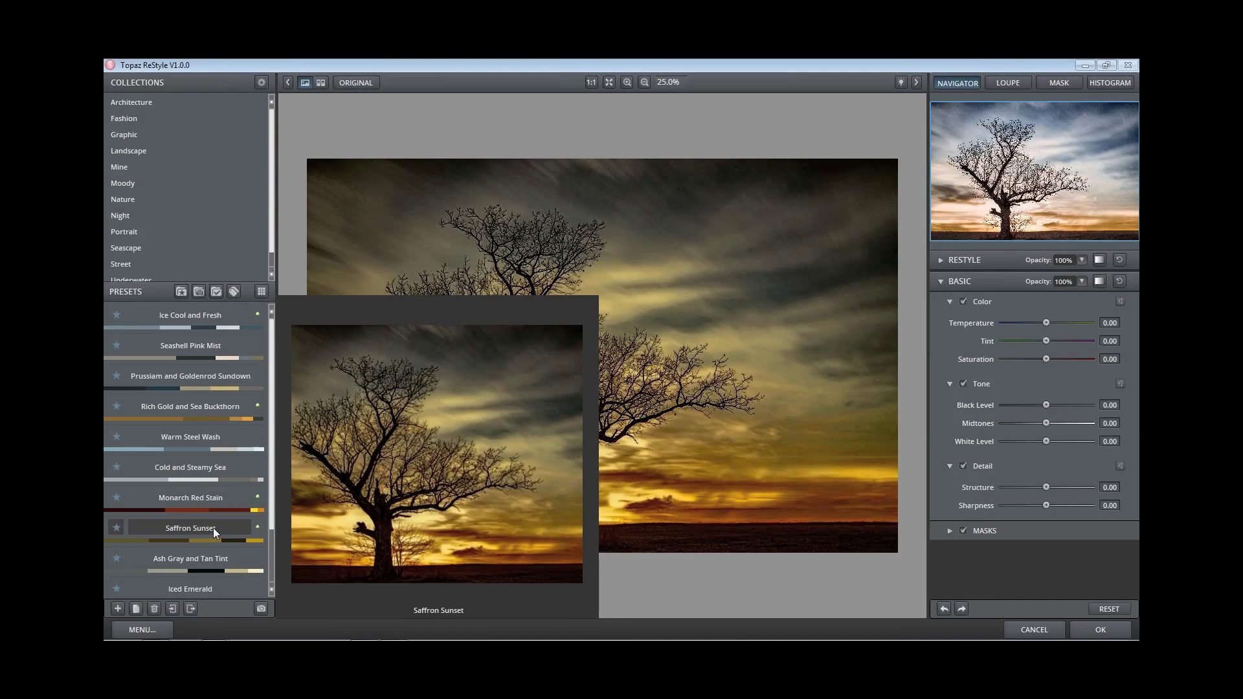
pyautogui.click(213, 527)
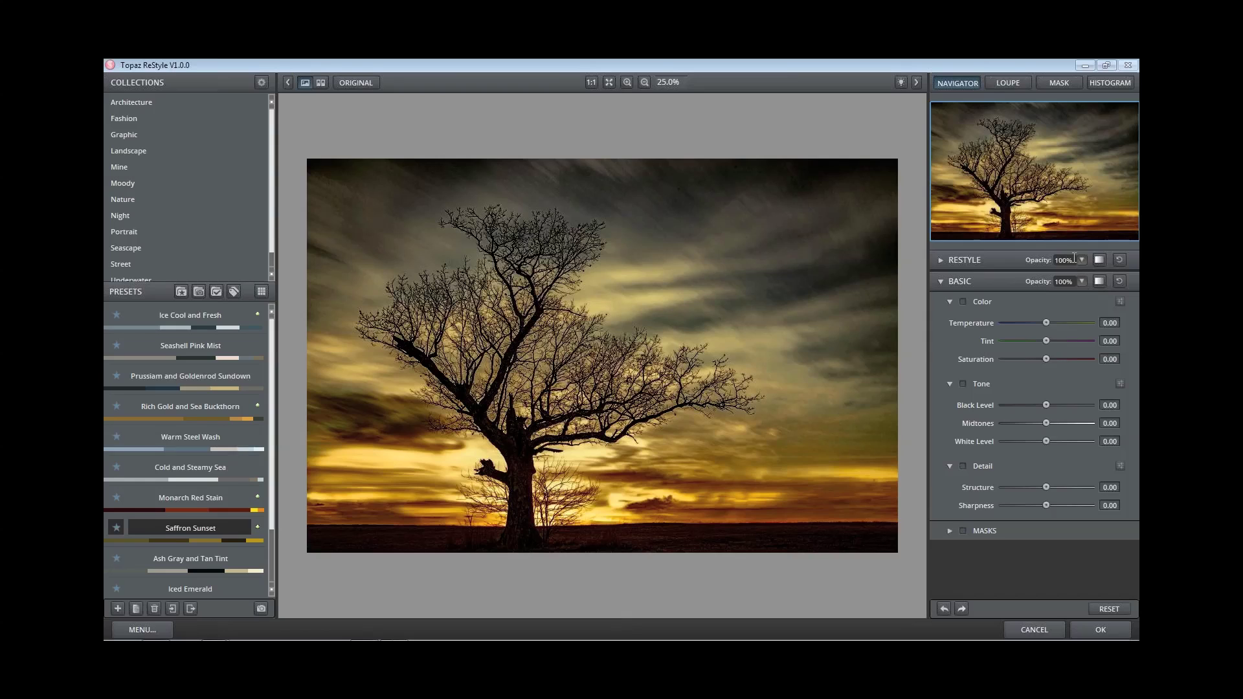
# Step: Set the ReStyle opacity to 70% and the Basic opacity to 35%
pyautogui.click(960, 262)
pyautogui.click(944, 261)
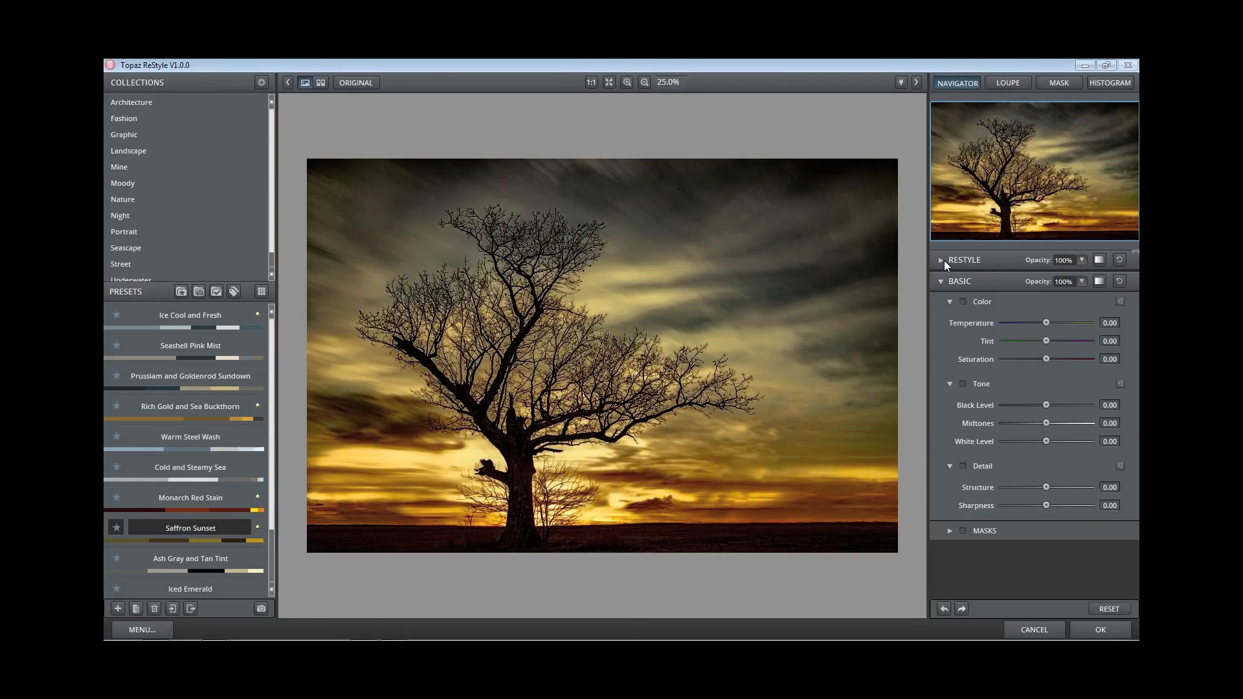
pyautogui.click(1080, 260)
pyautogui.moveTo(1094, 265); pyautogui.dragTo(1085, 265)
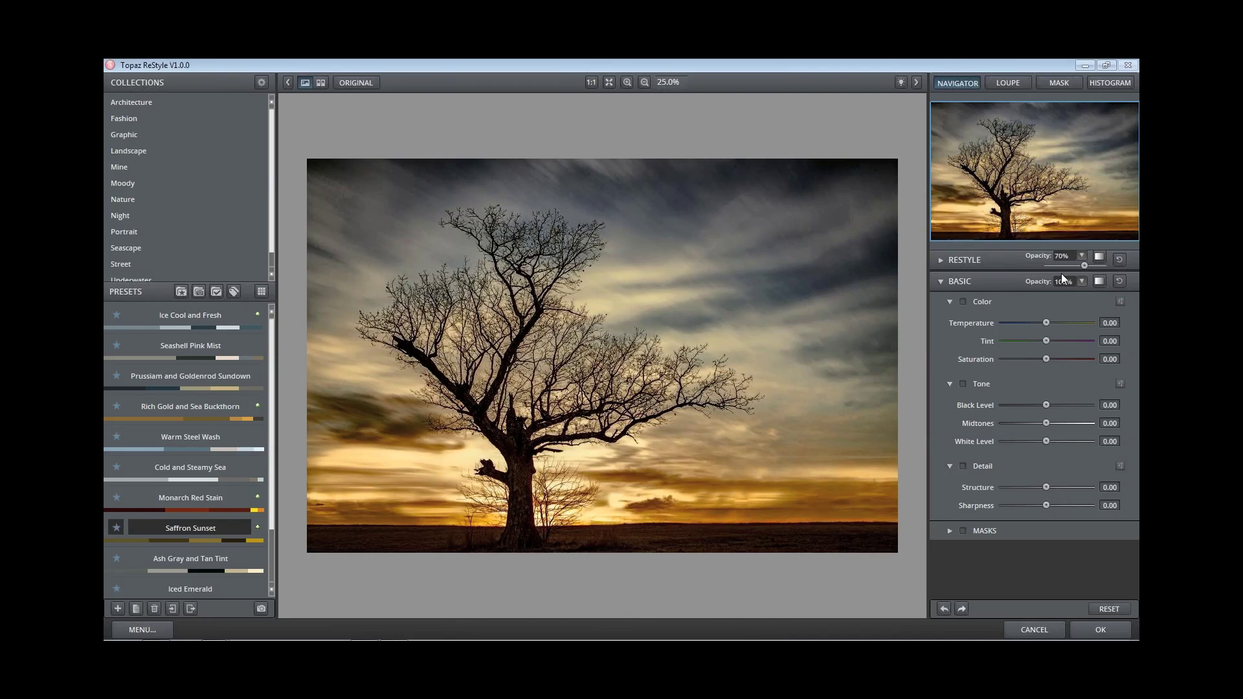
pyautogui.click(1082, 281)
pyautogui.moveTo(1079, 287); pyautogui.dragTo(1063, 287)
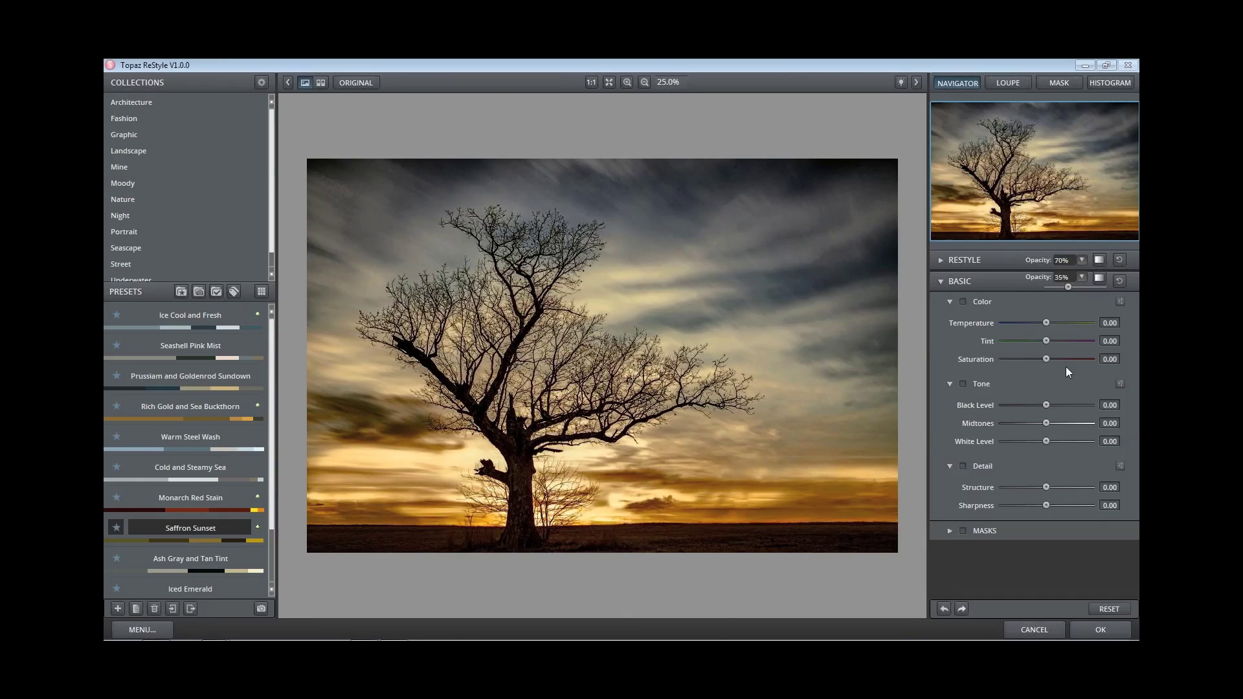
# Step: Set the Basic color temperature to 0.28, tint to 0.56 and saturation to 0.05, and apply the ReStyle effect to Layer 2
pyautogui.moveTo(1045, 322); pyautogui.dragTo(1049, 326)
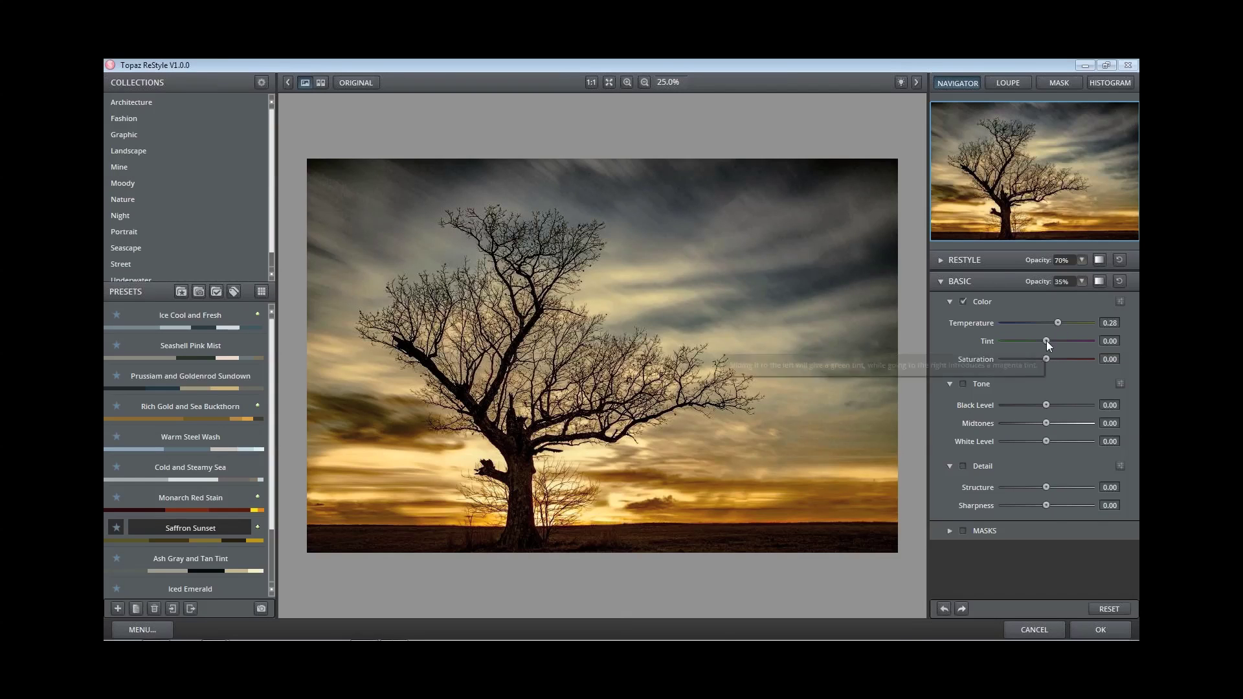
pyautogui.moveTo(1046, 340)
pyautogui.mouseDown()
pyautogui.moveTo(1069, 342)
pyautogui.moveTo(1051, 360)
pyautogui.mouseUp()
pyautogui.click(1076, 341)
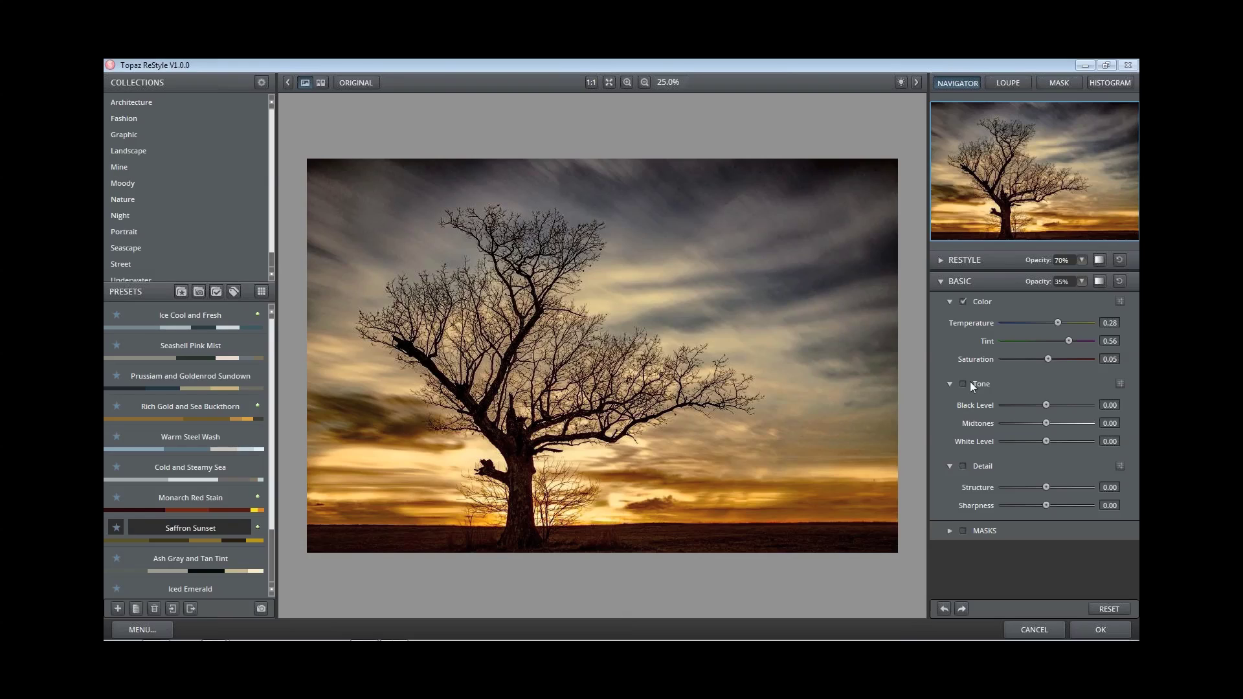
pyautogui.click(1090, 627)
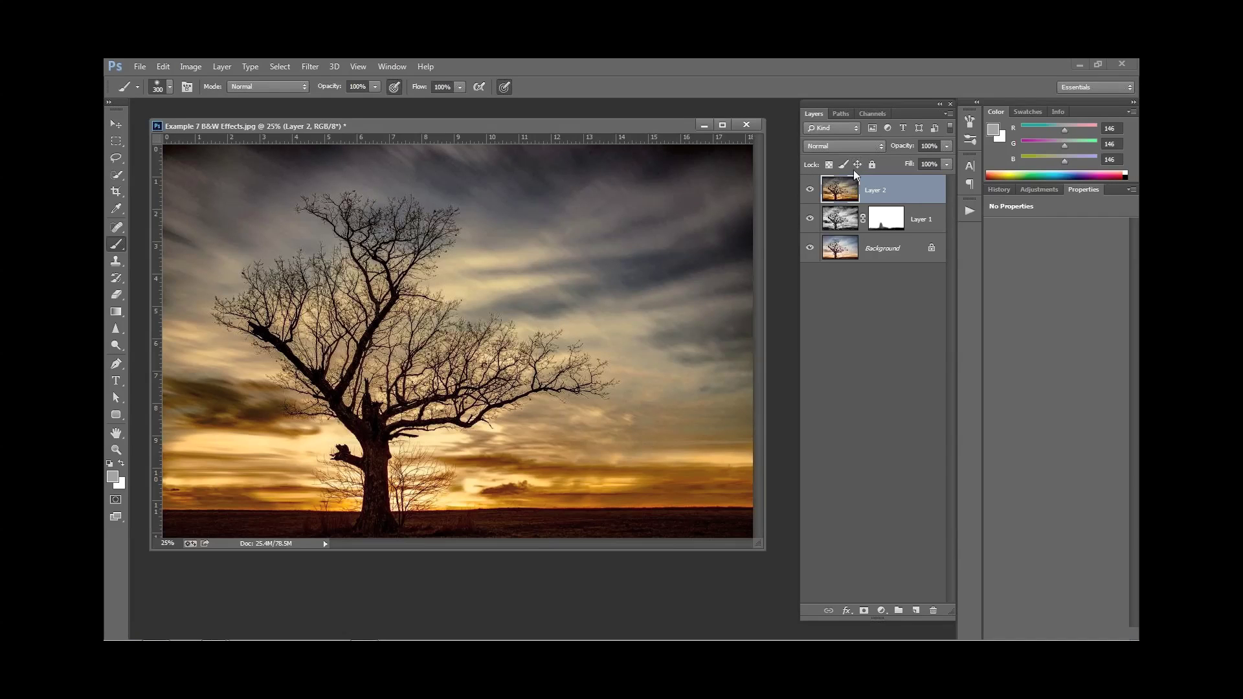
# Step: Set Layer 2's blend mode to Soft Light and compare the photo with the layer hidden and shown
pyautogui.moveTo(945, 149)
pyautogui.mouseDown()
pyautogui.moveTo(934, 162)
pyautogui.moveTo(949, 162)
pyautogui.mouseUp()
pyautogui.click(880, 143)
pyautogui.click(845, 331)
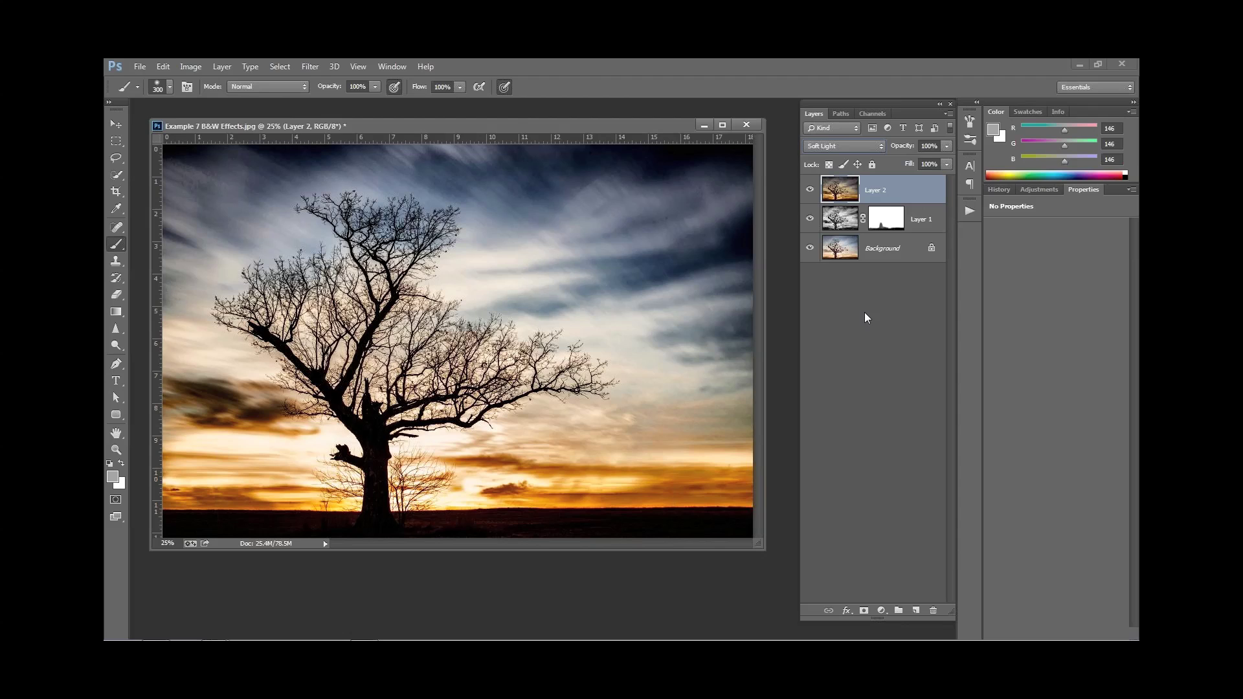
pyautogui.click(810, 189)
pyautogui.click(809, 189)
# Step: Add a layer mask to Layer 2 and paint it black over the dark upper corners of the sky, enlarging the brush to 500
pyautogui.click(865, 611)
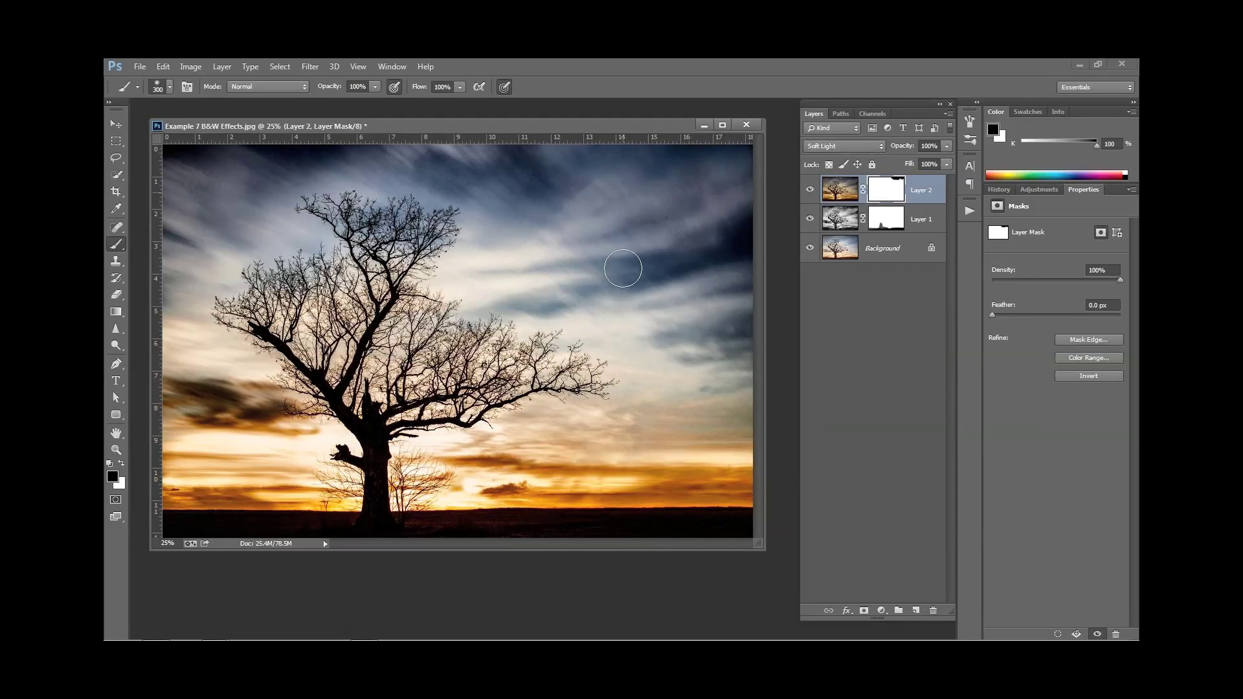
pyautogui.moveTo(621, 266)
pyautogui.mouseDown()
pyautogui.moveTo(357, 365)
pyautogui.moveTo(598, 394)
pyautogui.moveTo(592, 348)
pyautogui.mouseUp()
pyautogui.press(']')
pyautogui.press(']')
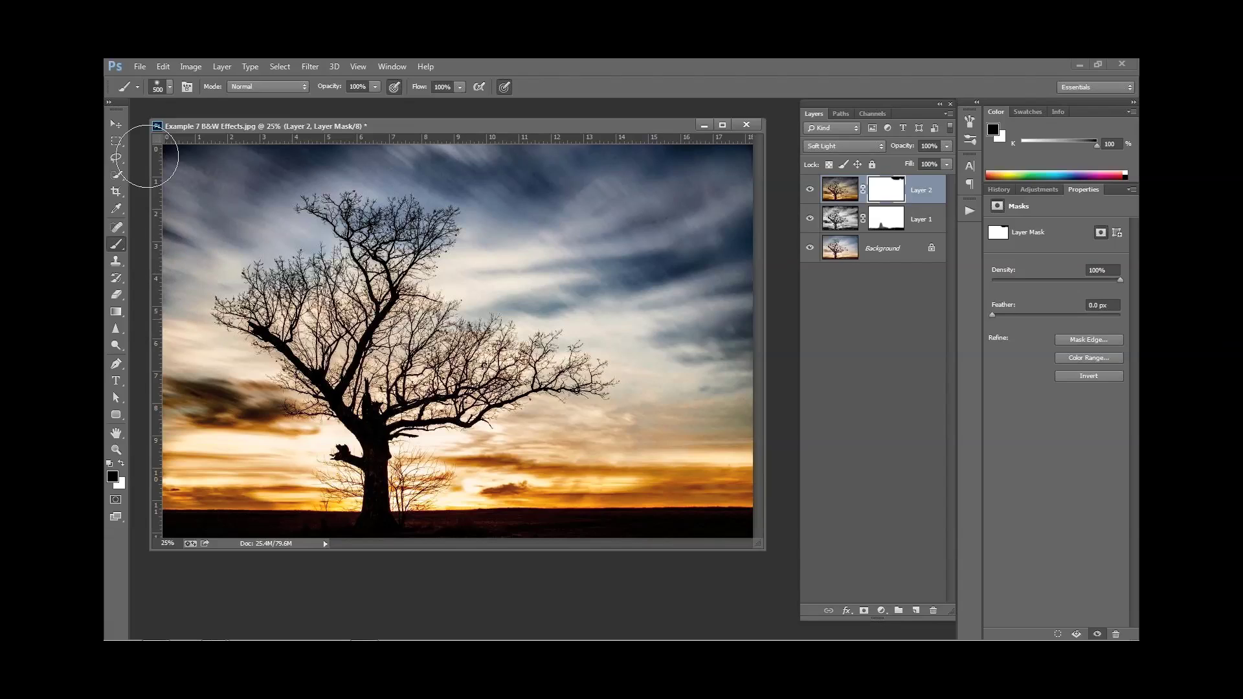
pyautogui.moveTo(147, 156); pyautogui.dragTo(653, 297)
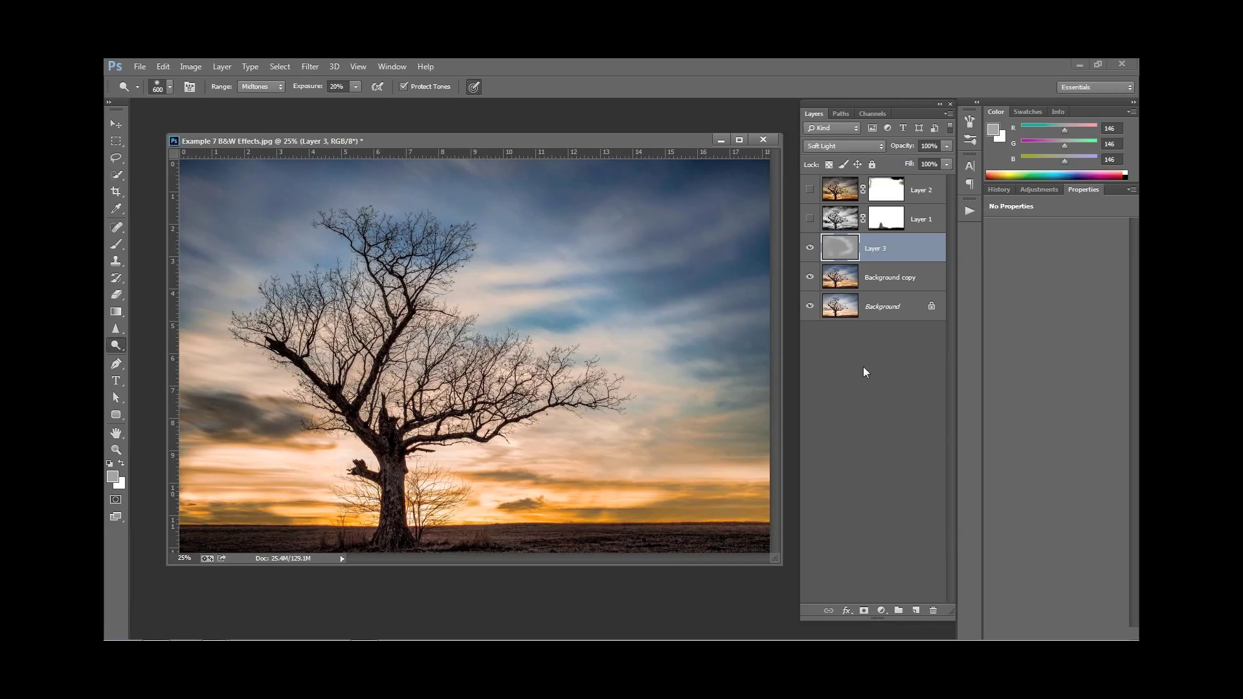
# Step: Set the background color to blue and the foreground color to pure red
pyautogui.click(112, 477)
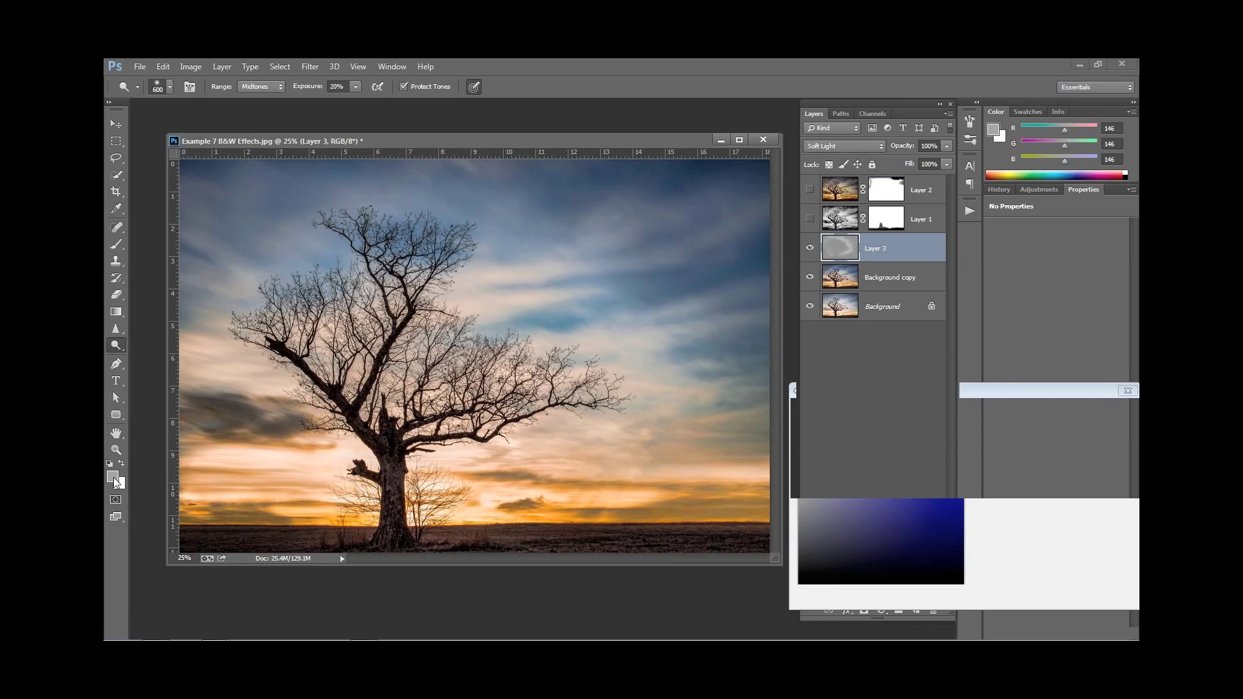
pyautogui.write('0000ff')
pyautogui.click(1095, 411)
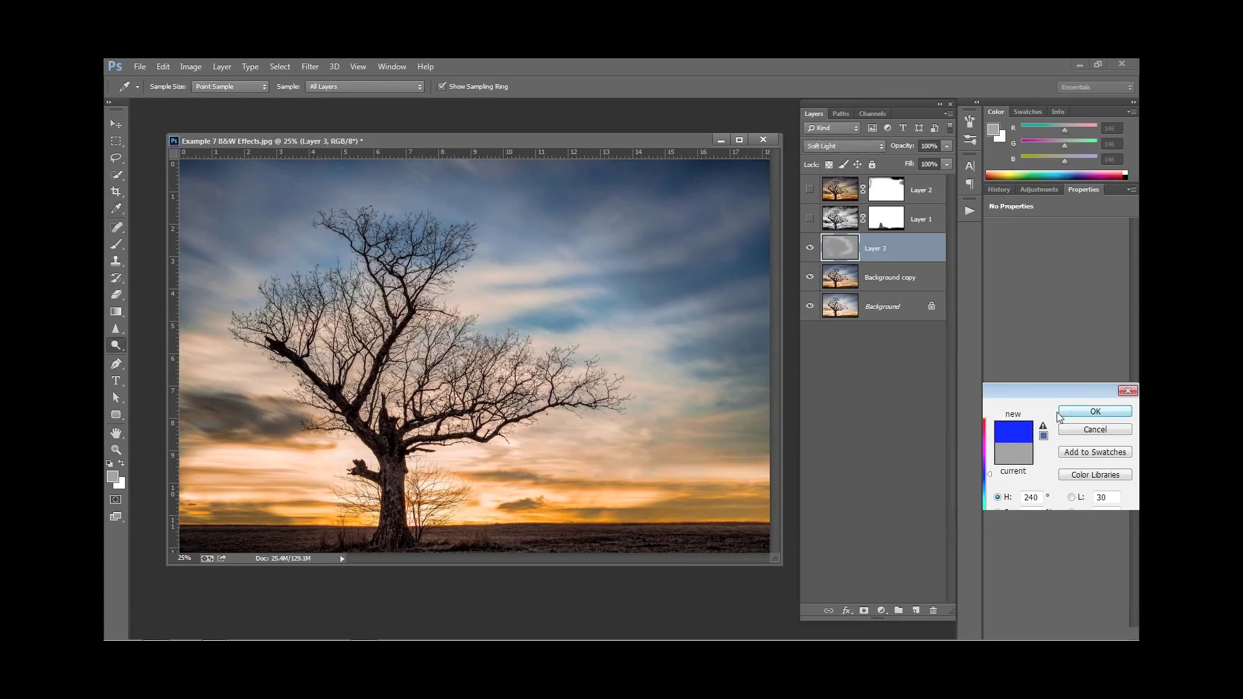
pyautogui.click(121, 464)
pyautogui.click(112, 477)
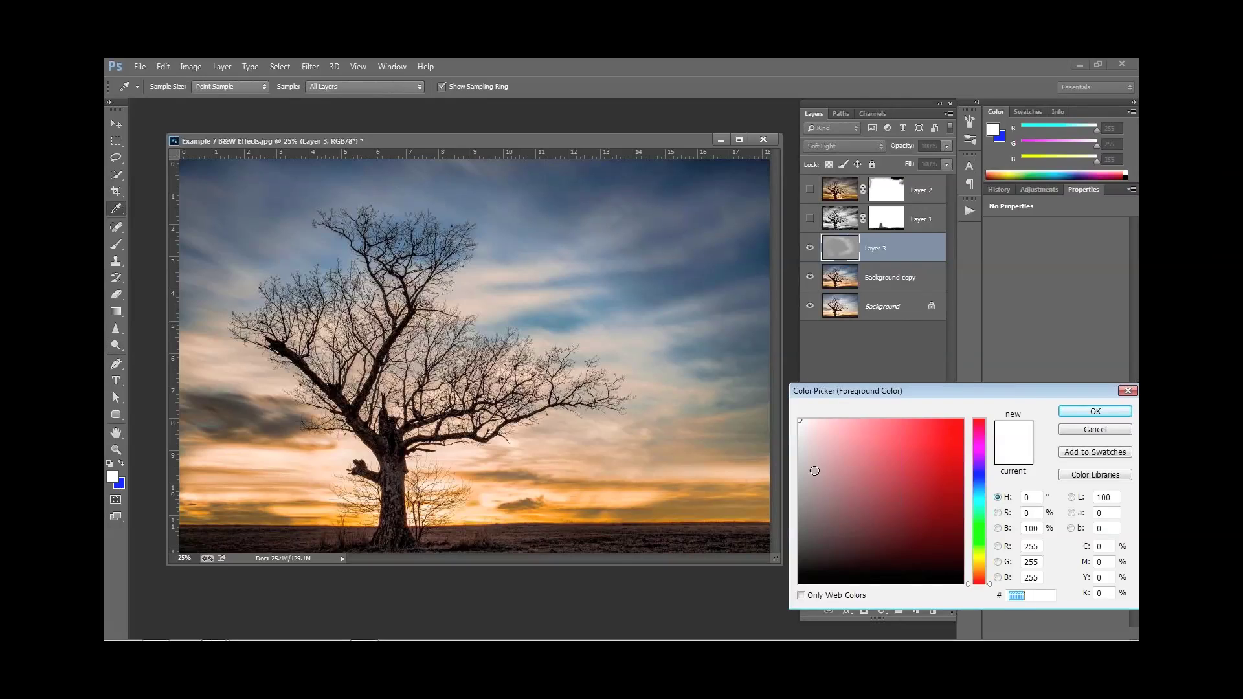
pyautogui.click(961, 420)
pyautogui.click(1073, 415)
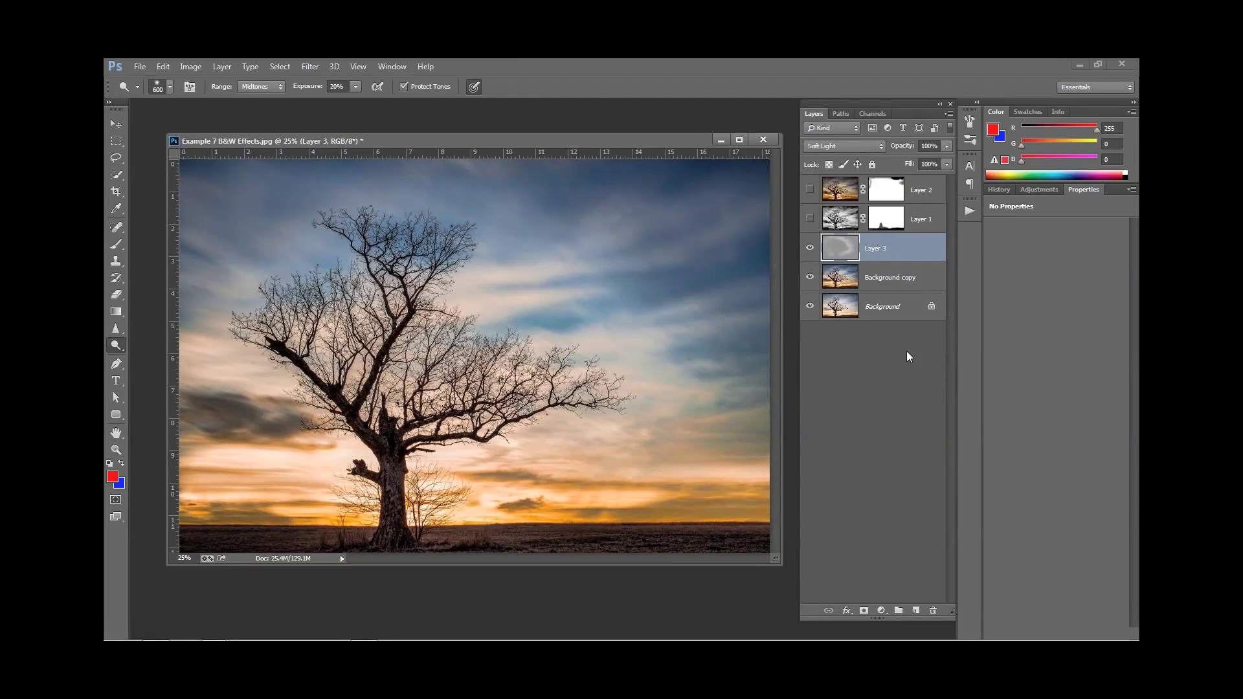
# Step: Add a Gradient Map adjustment layer above Layer 3 with a black-to-white gradient, and compare the photo with it hidden and shown
pyautogui.click(881, 610)
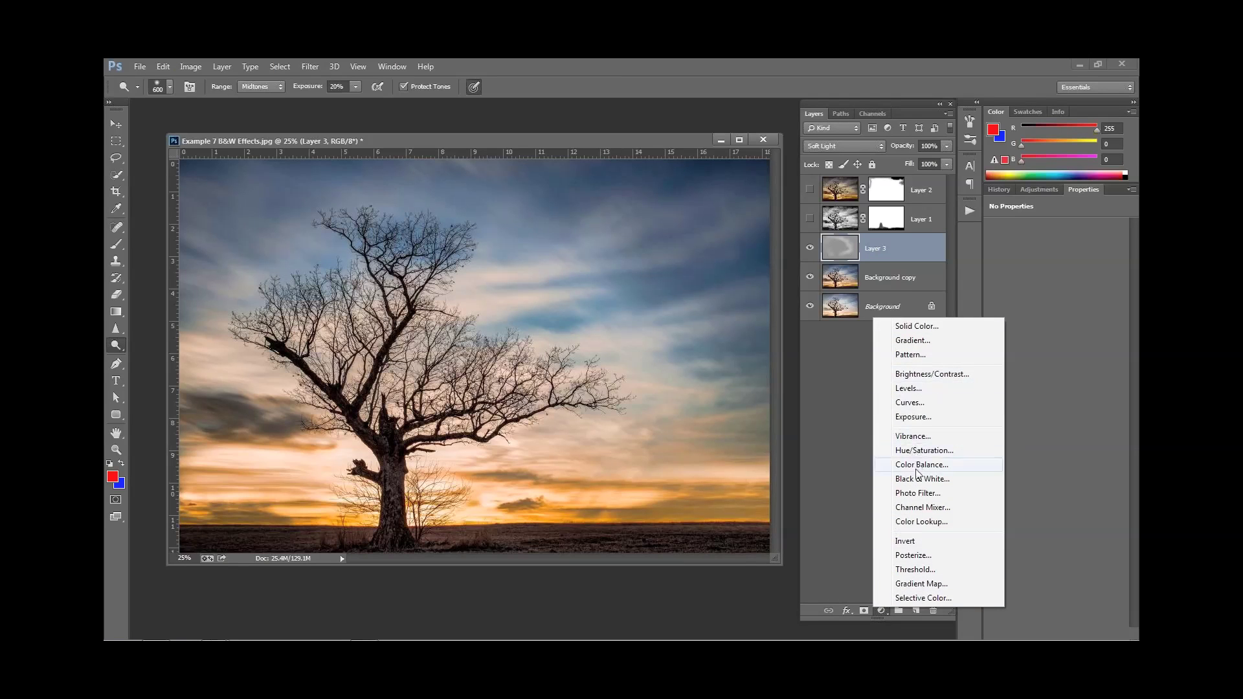
pyautogui.click(914, 584)
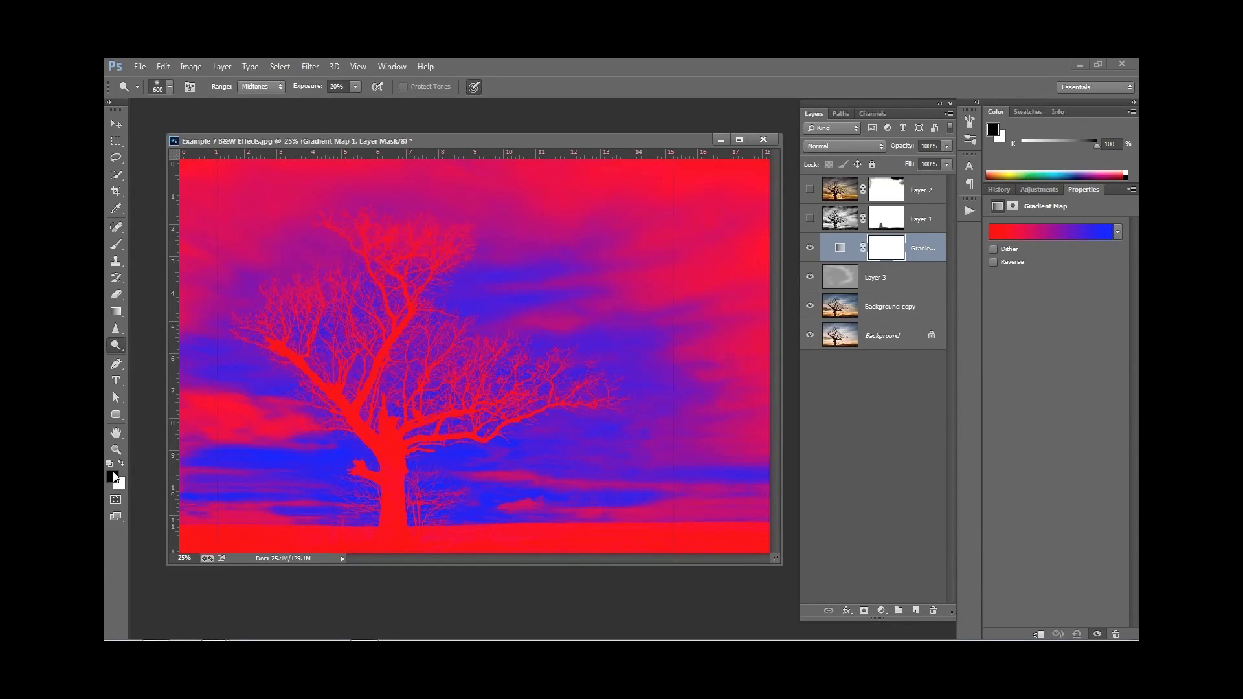
pyautogui.click(1047, 231)
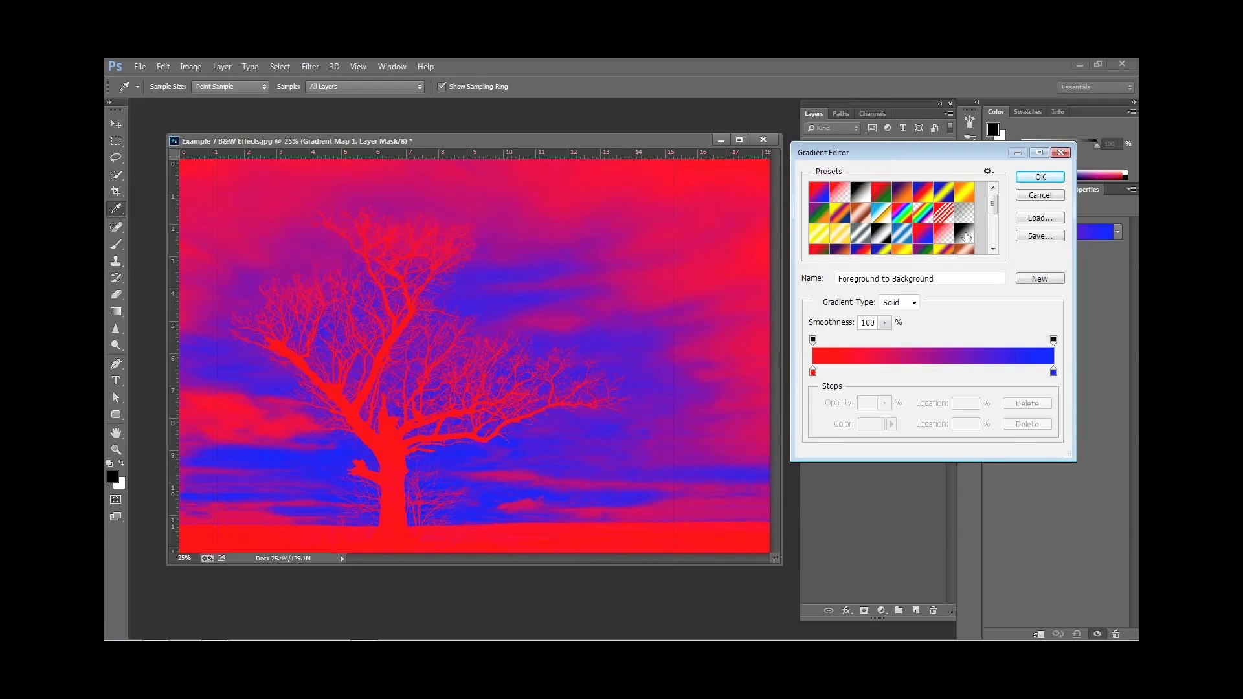
pyautogui.click(965, 235)
pyautogui.click(1039, 176)
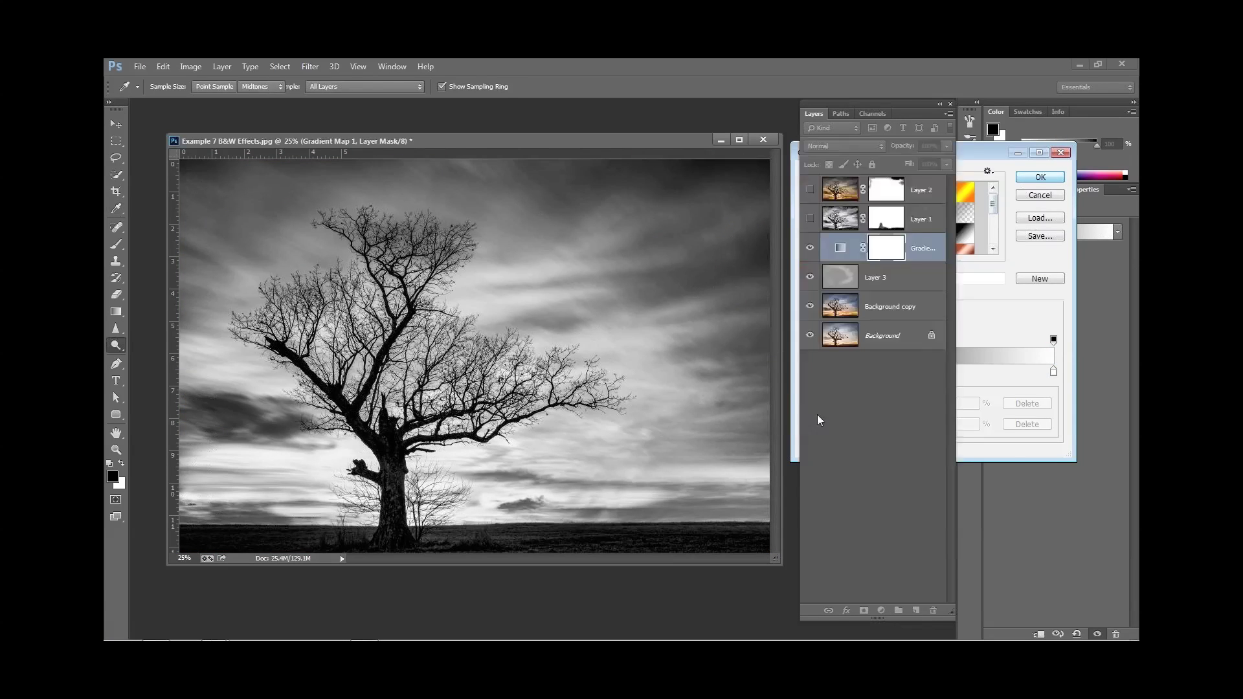
pyautogui.click(809, 249)
pyautogui.click(810, 248)
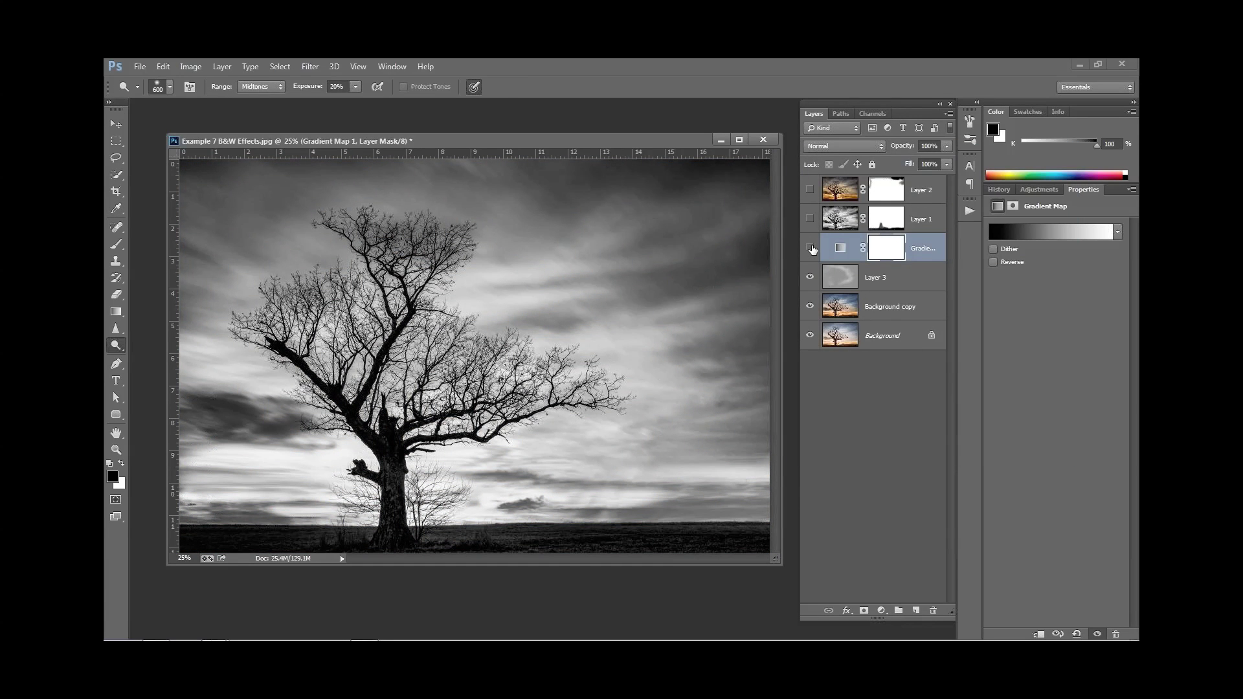
pyautogui.click(810, 249)
pyautogui.click(809, 249)
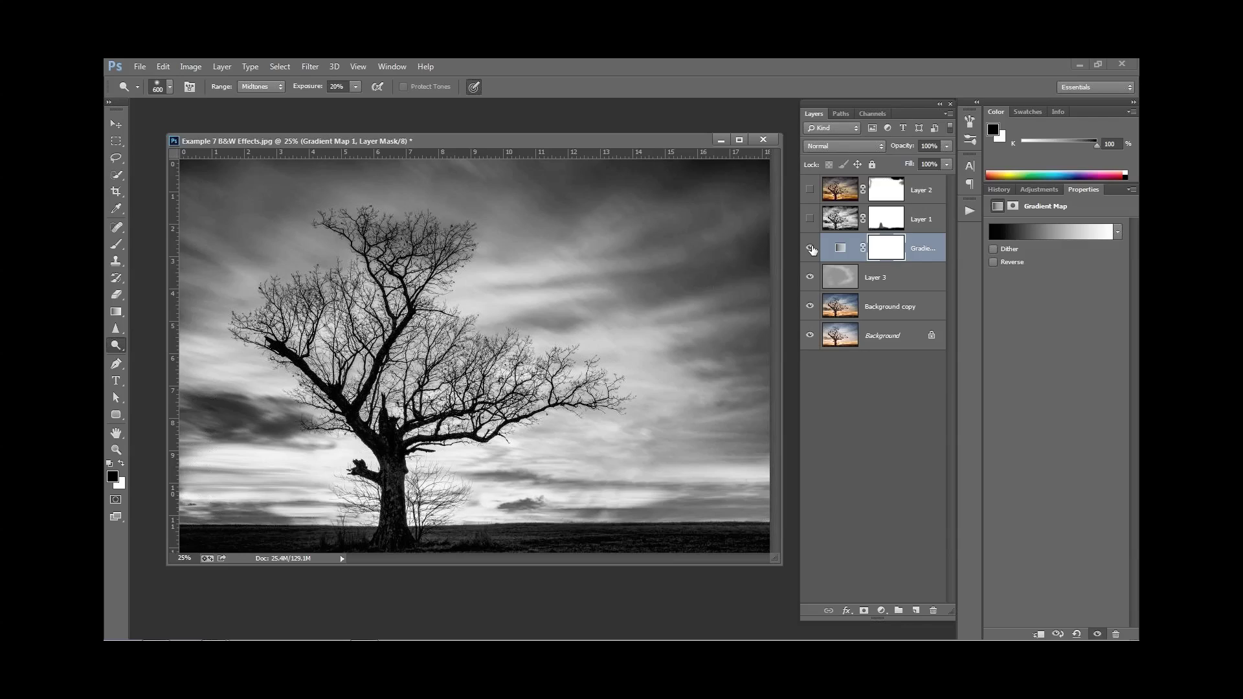